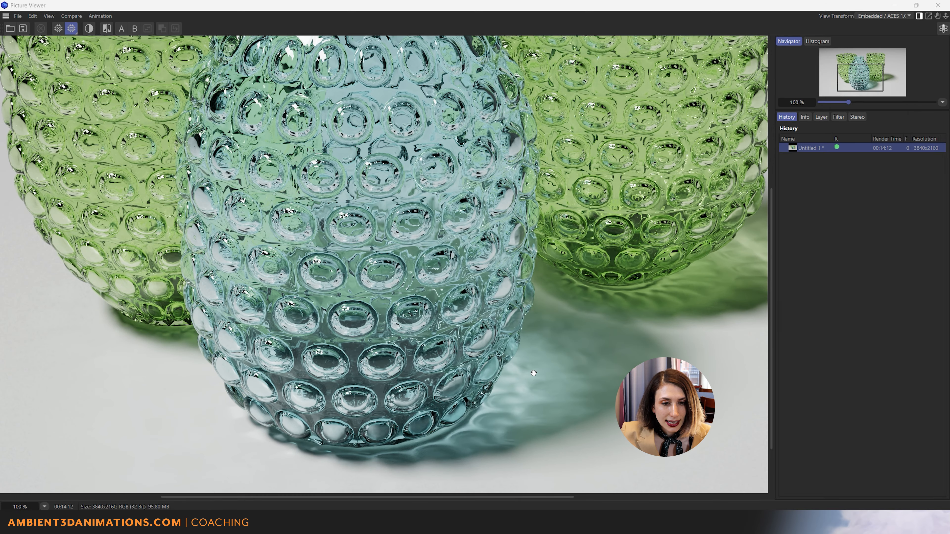
- Examine the rendered glass vases up close, including their bumpy surfaces and the coloured caustic shadows on the floor
scroll(534, 369, "up", 2)
left_click_drag(593, 296, 377, 259)
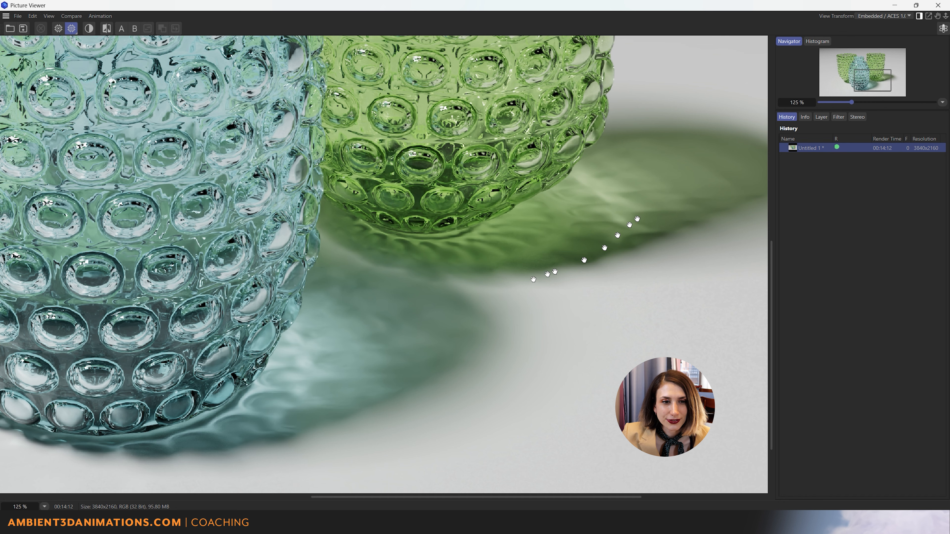
scroll(472, 294, "down", 3)
scroll(430, 221, "down", 2)
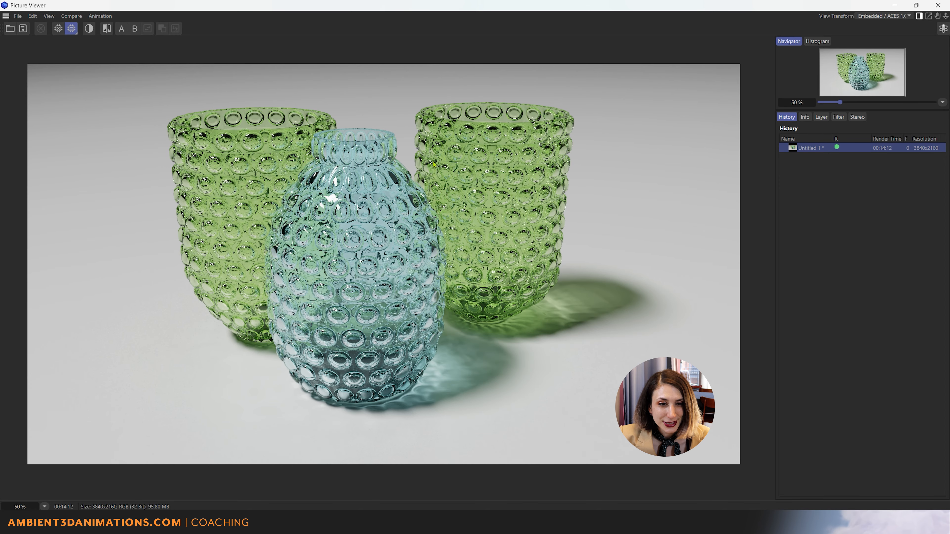
scroll(482, 333, "up", 2)
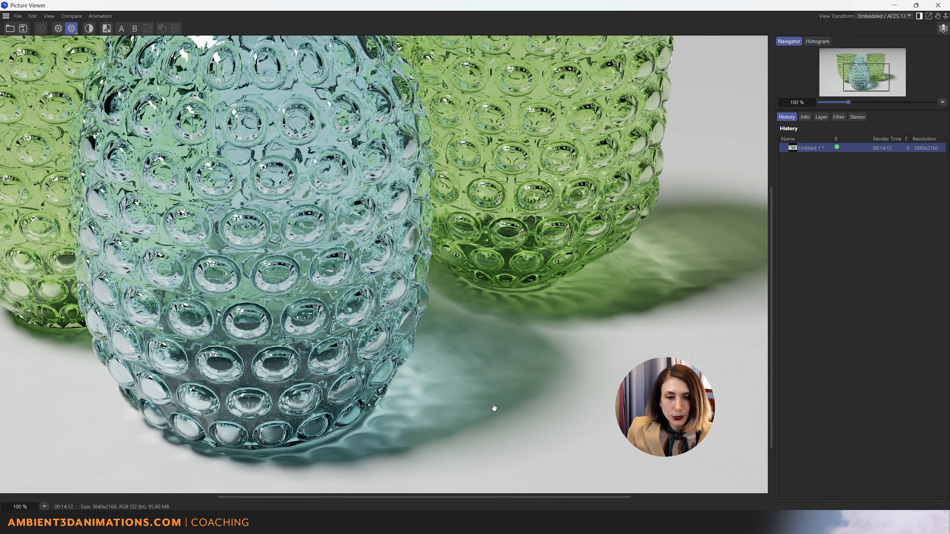
scroll(494, 408, "down", 3)
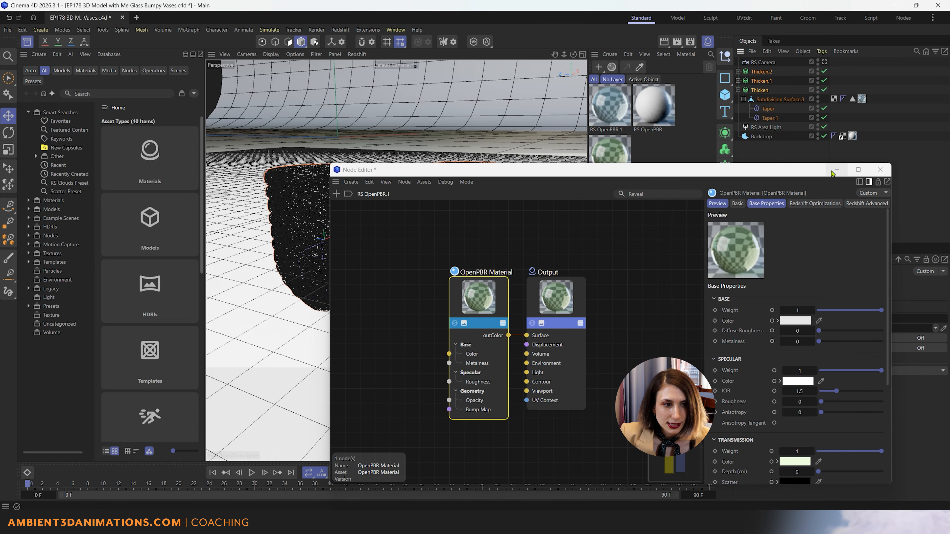
- Clear the Node Editor and Asset Browser from view, and preview the vase scene briefly with the Redshift IPR
left_click(836, 170)
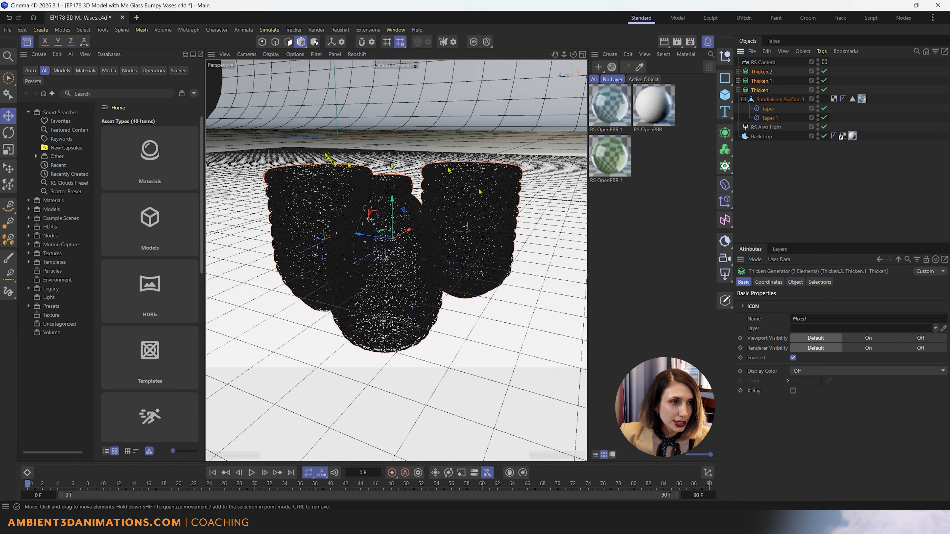
left_click(27, 43)
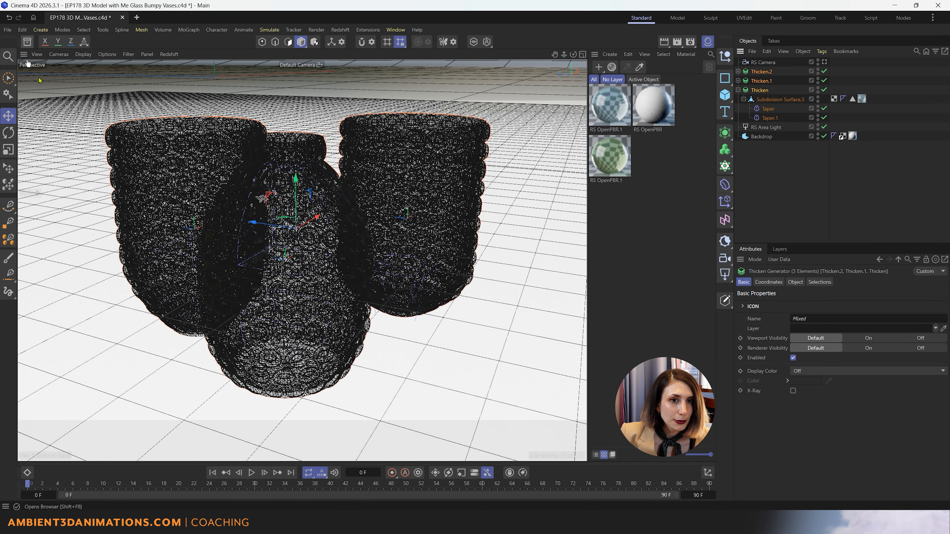
left_click(165, 54)
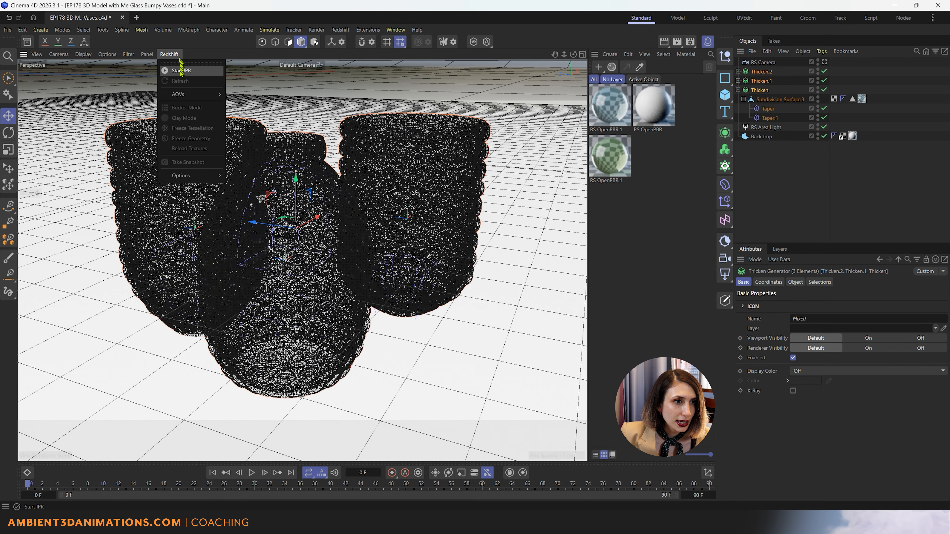
left_click(181, 75)
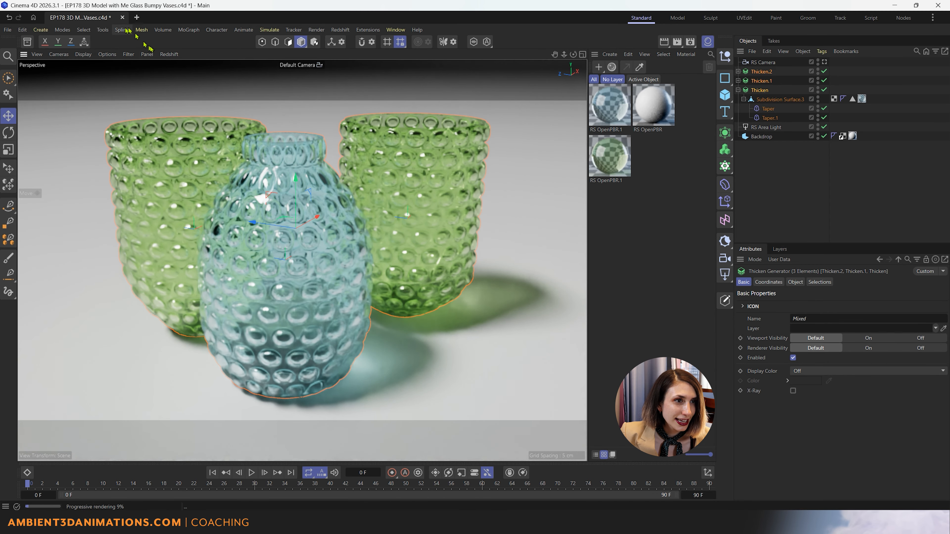
left_click(168, 54)
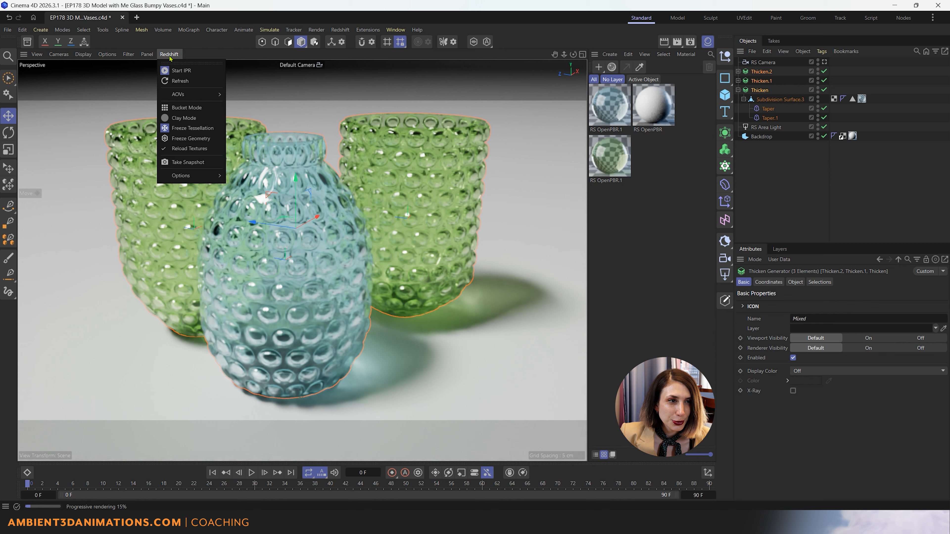
left_click(176, 69)
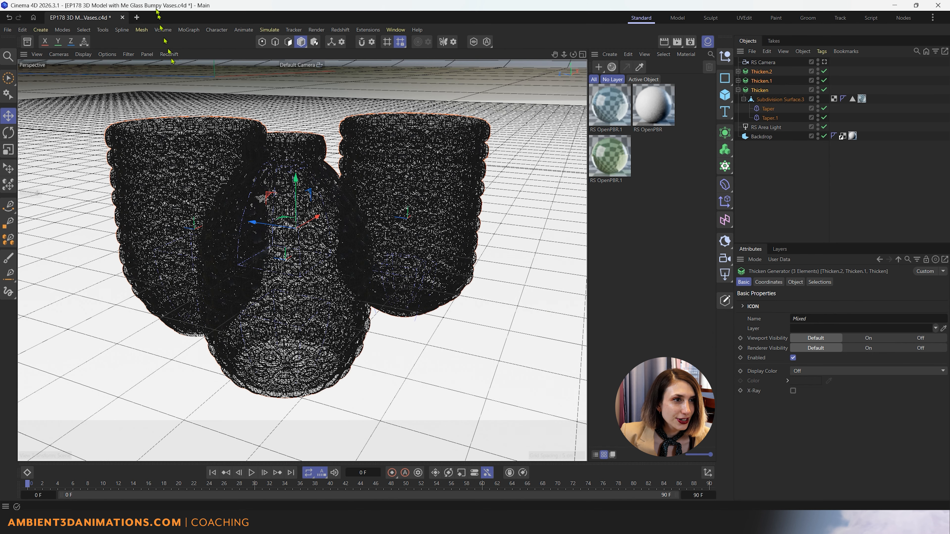
- Create a new project and add a Cylinder primitive to it
left_click(137, 18)
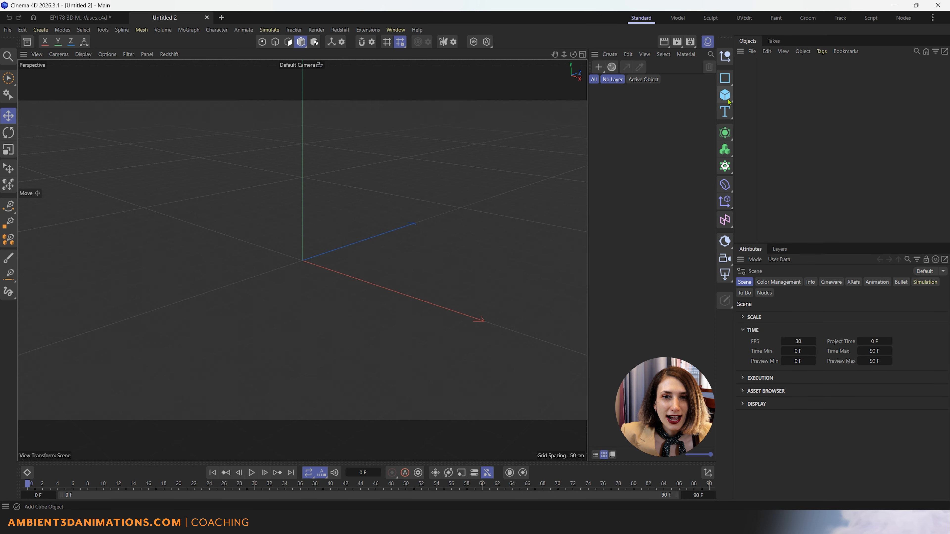
left_click(727, 99)
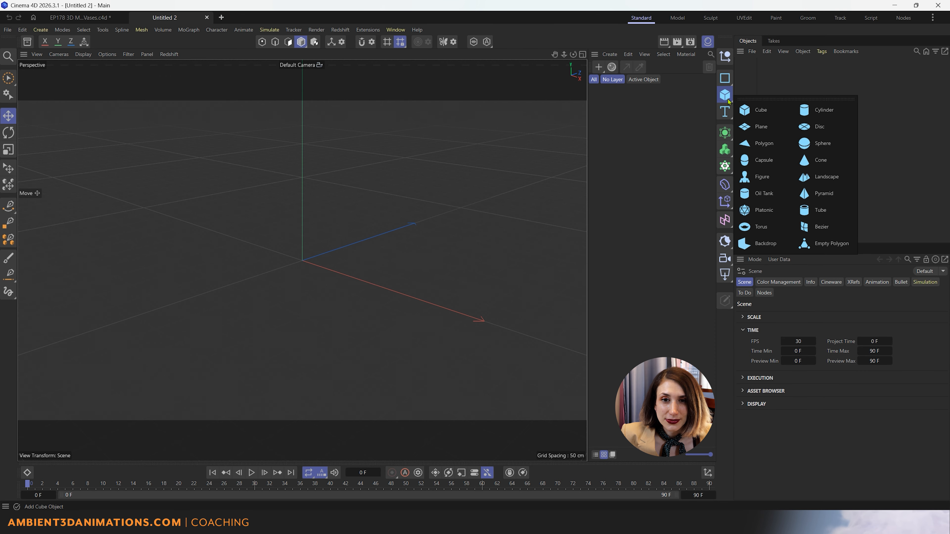
left_click(808, 118)
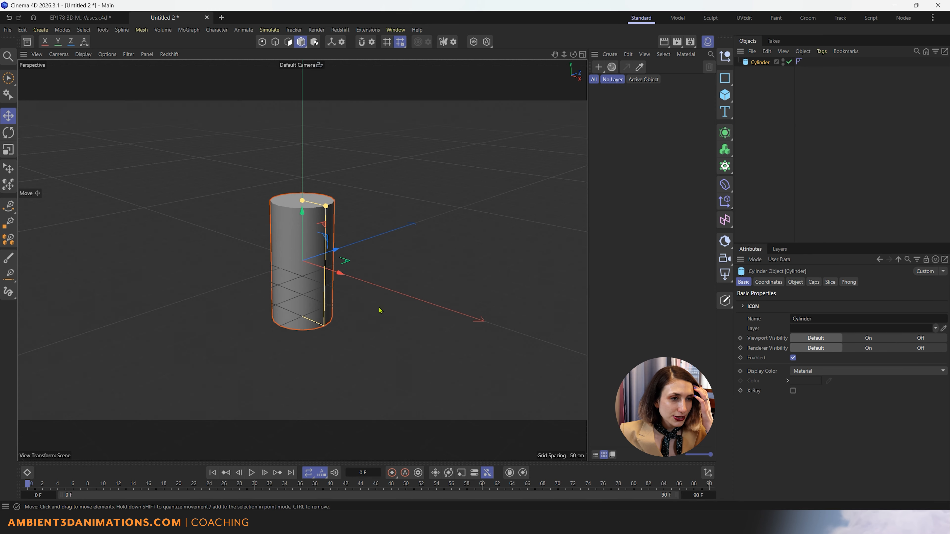
- Set the viewport display to Gouraud Shading (Lines) so the cylinder's segments are drawn
left_click(82, 54)
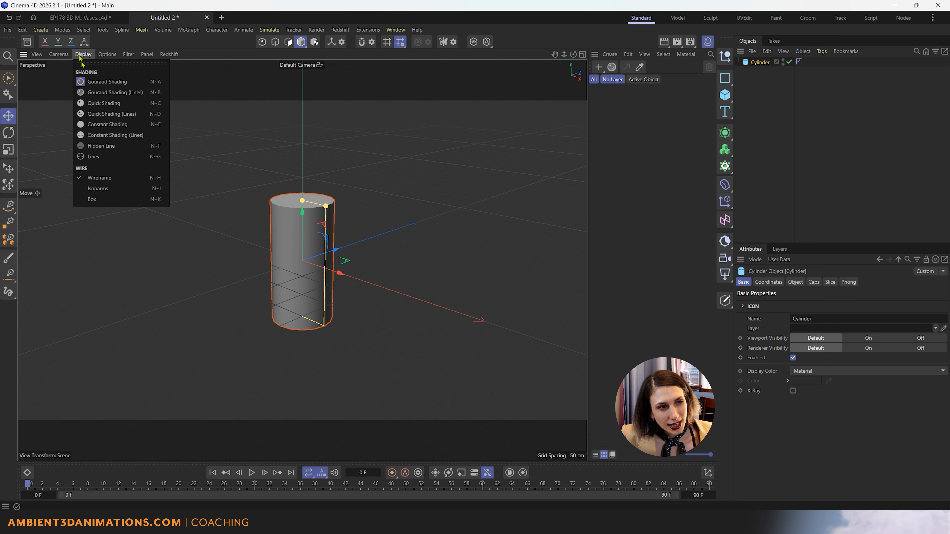
left_click(88, 92)
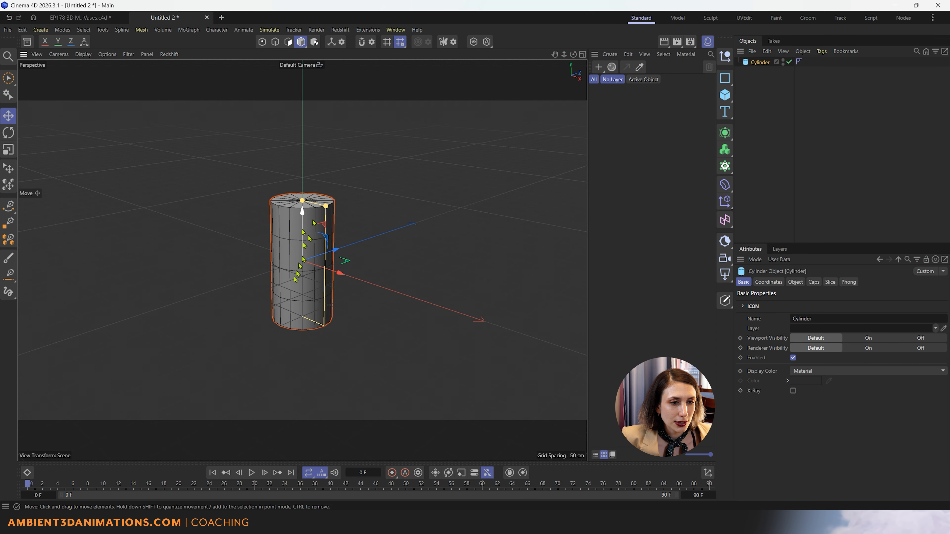
scroll(318, 281, "up", 3)
scroll(343, 277, "up", 1)
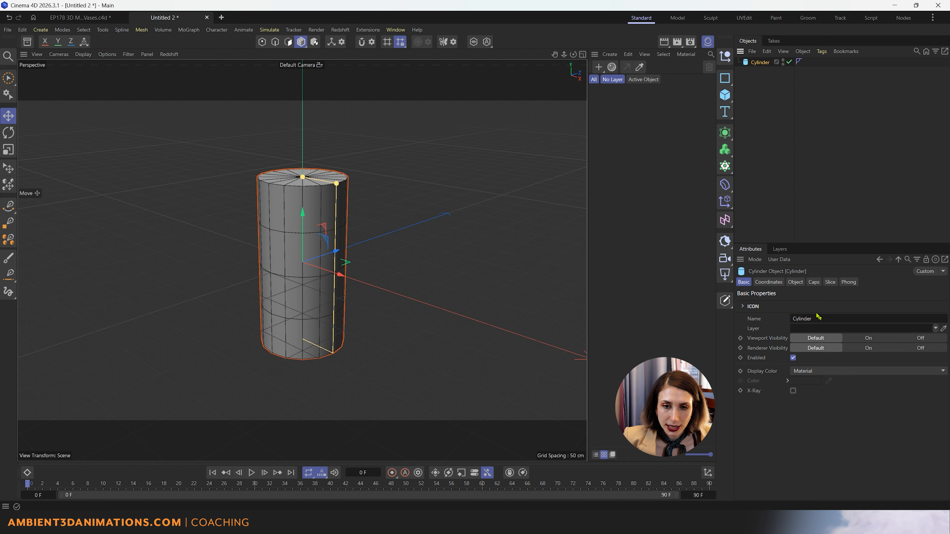
- Set the cylinder's radius to 2.5 in in its object properties
left_click(796, 282)
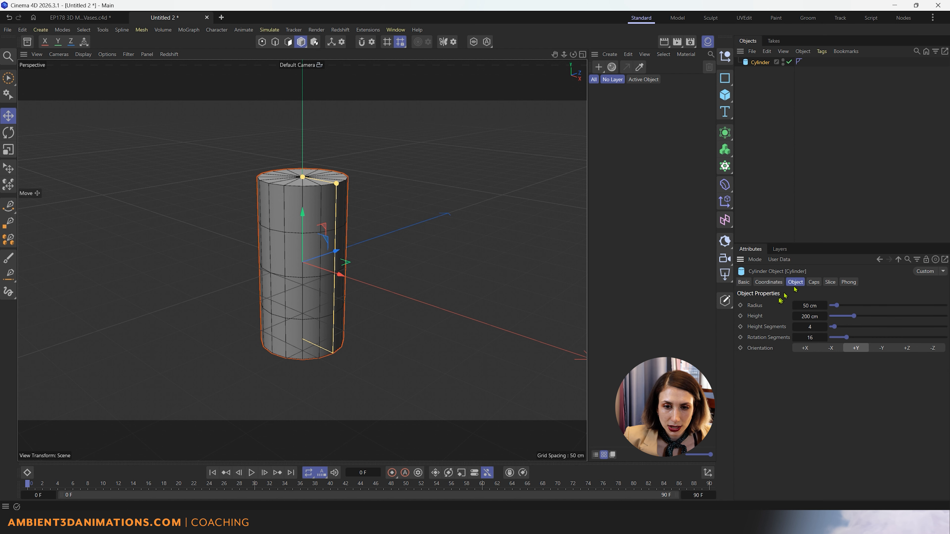
left_click(816, 305)
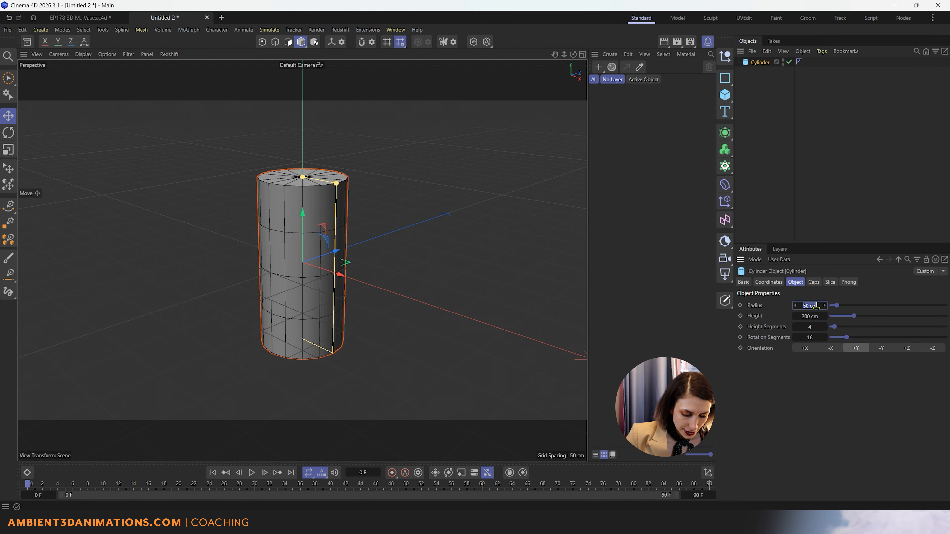
key("BackSpace")
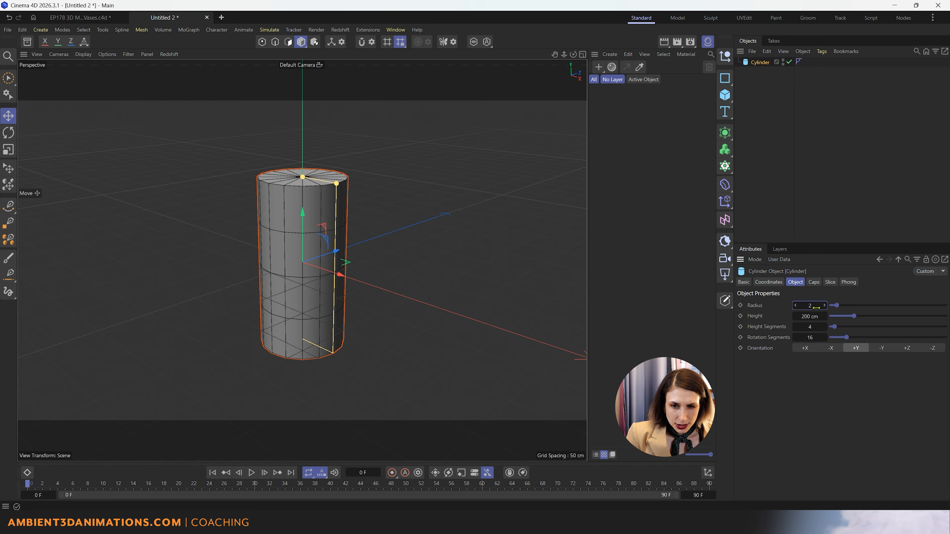
type("2.5in")
key("Return")
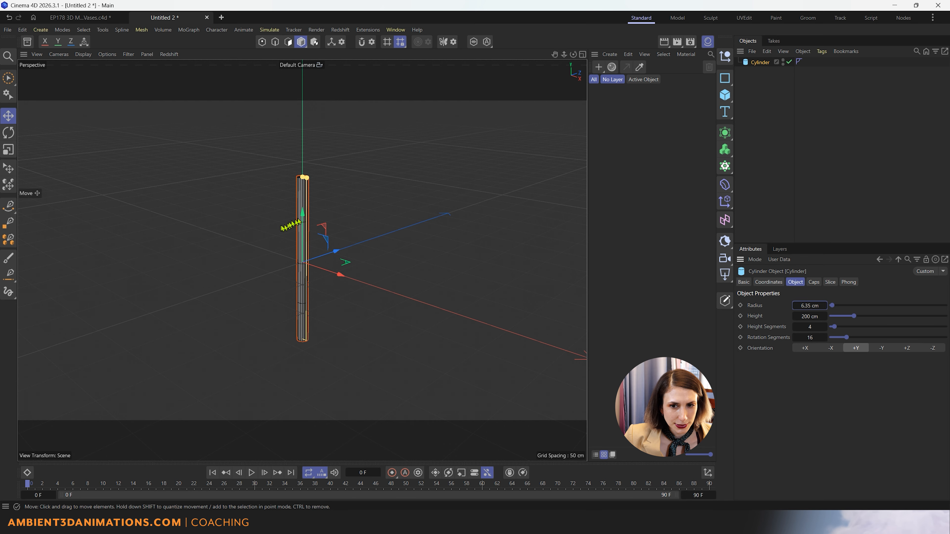
scroll(288, 214, "up", 3)
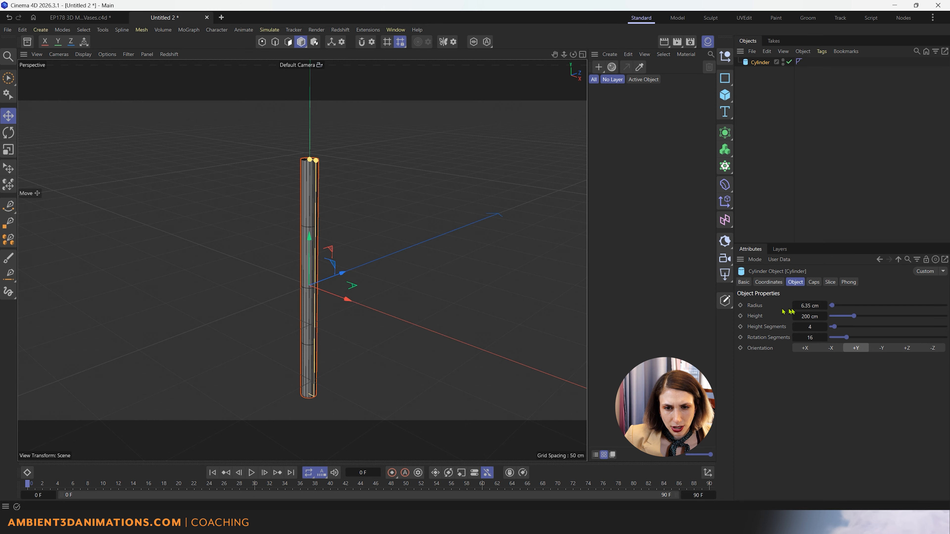
left_click(810, 306)
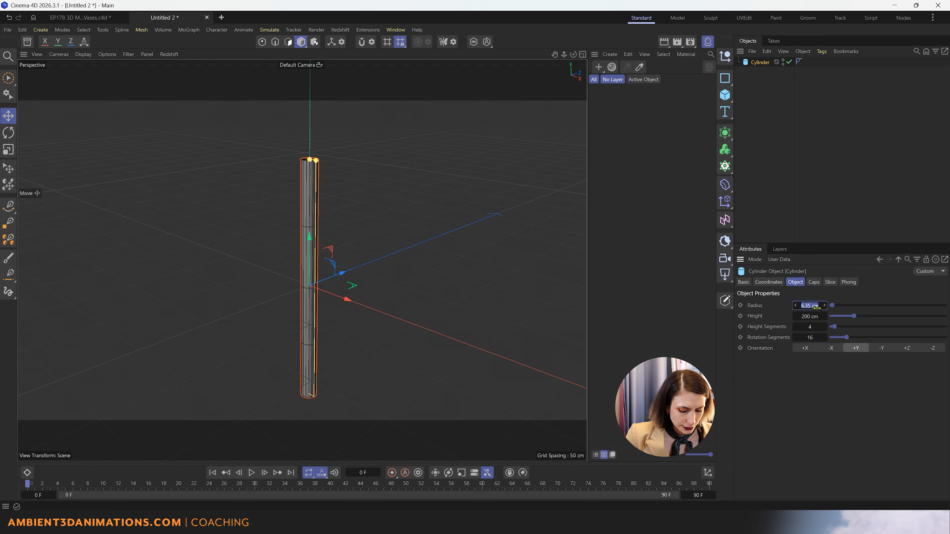
key("BackSpace")
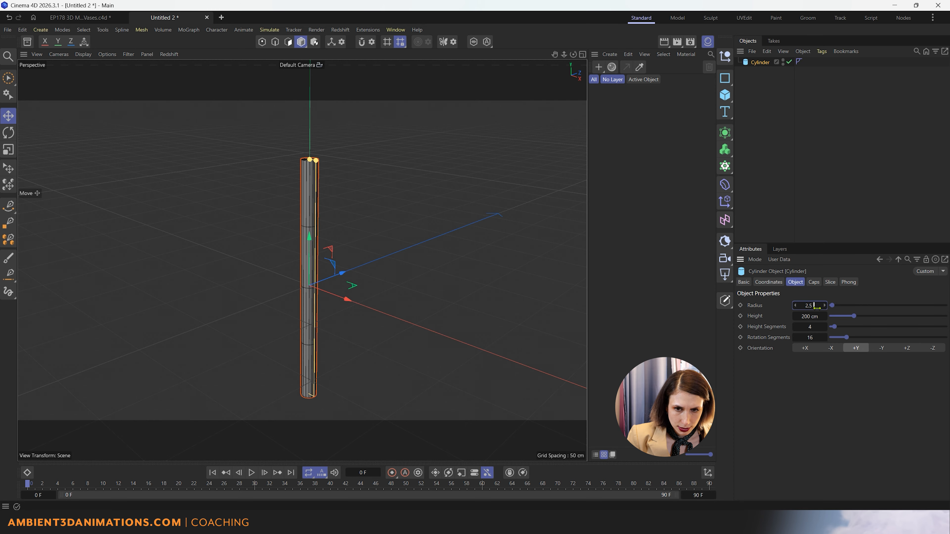
key("Escape")
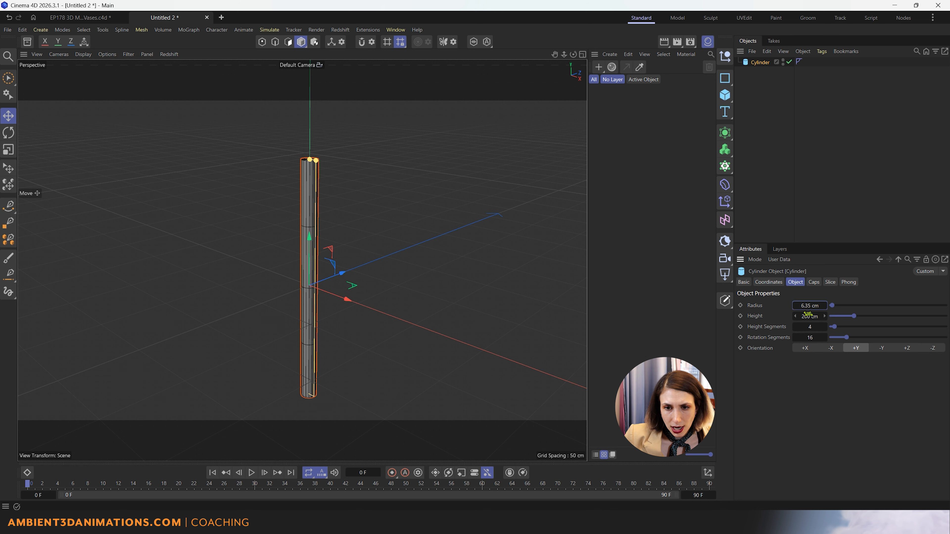
- Set the cylinder's height to 10 in
left_click(809, 316)
key("BackSpace")
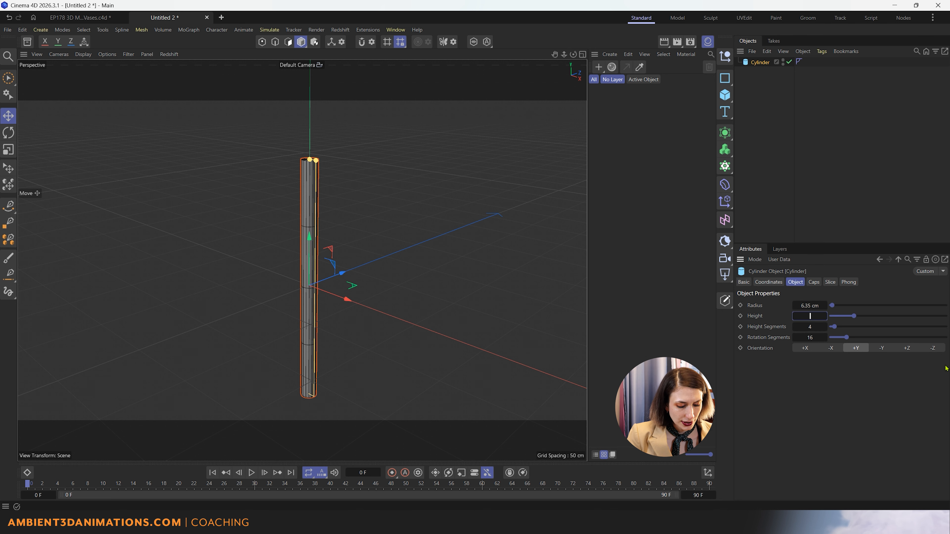
type("10")
key("Return")
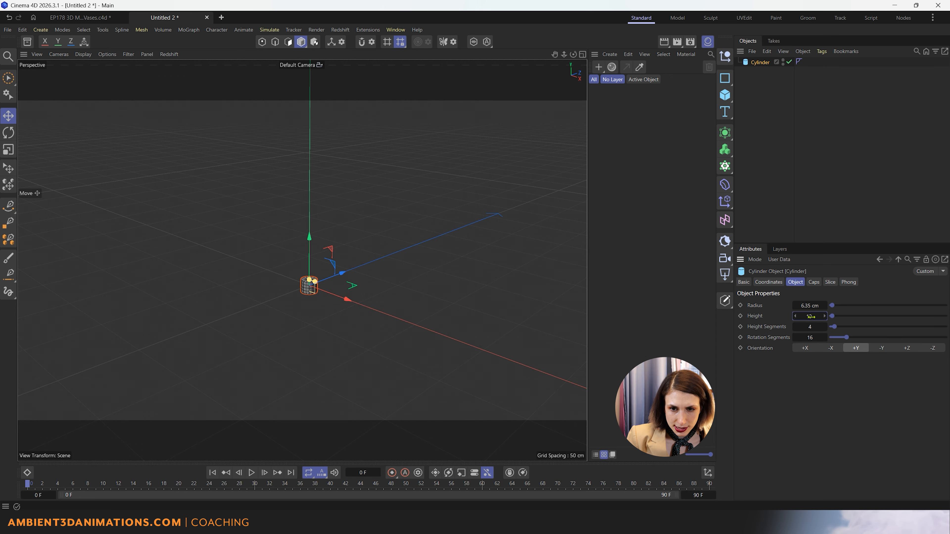
type("in")
key("Return")
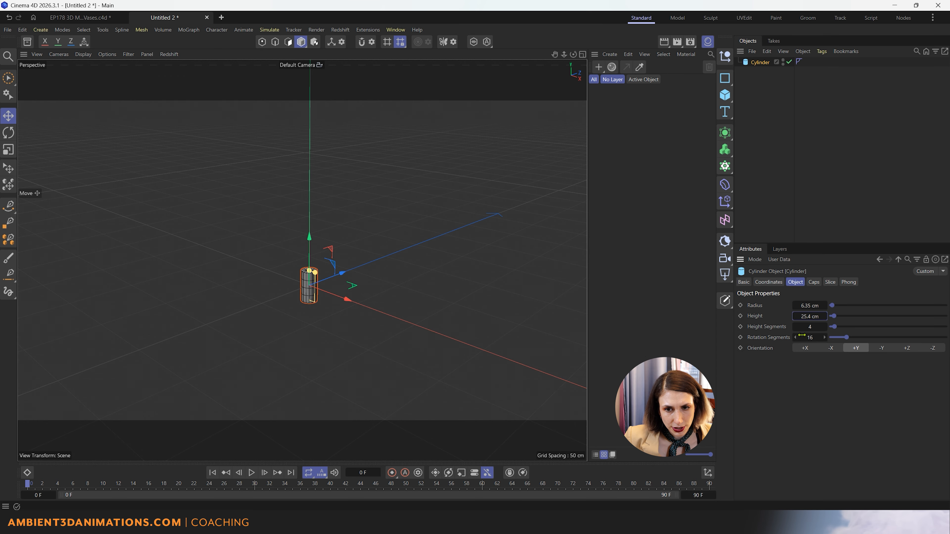
- Frame the resized cylinder in the viewport and examine its proportions and segment lines from near and far
scroll(316, 265, "up", 3)
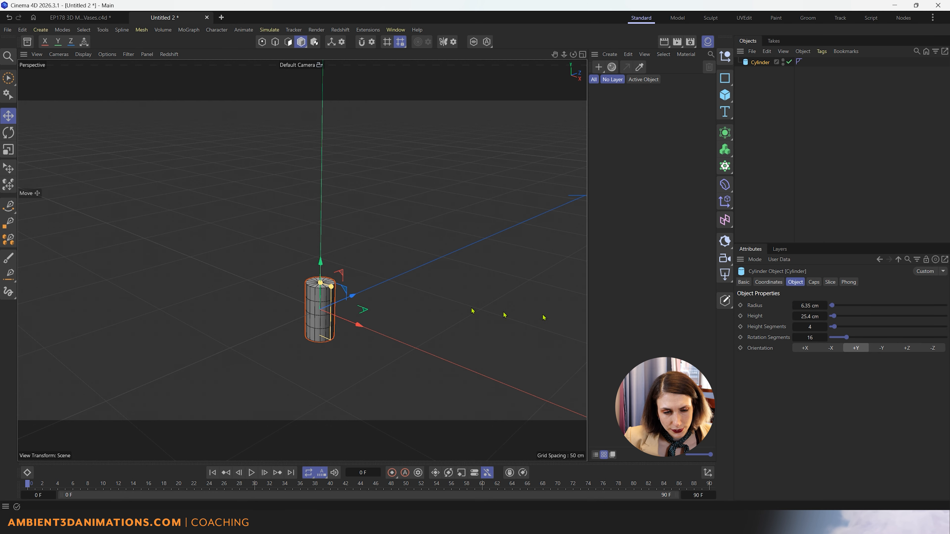
scroll(325, 336, "up", 4)
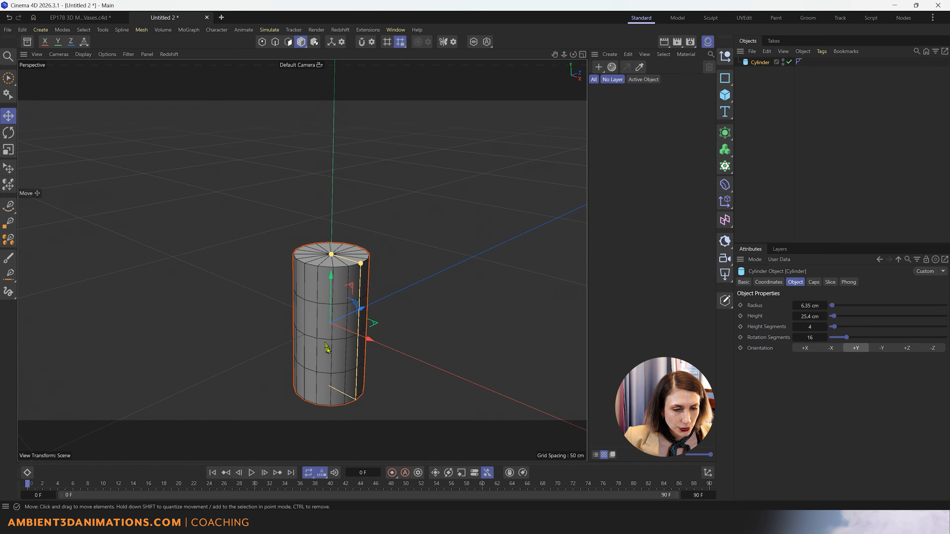
scroll(325, 348, "up", 5)
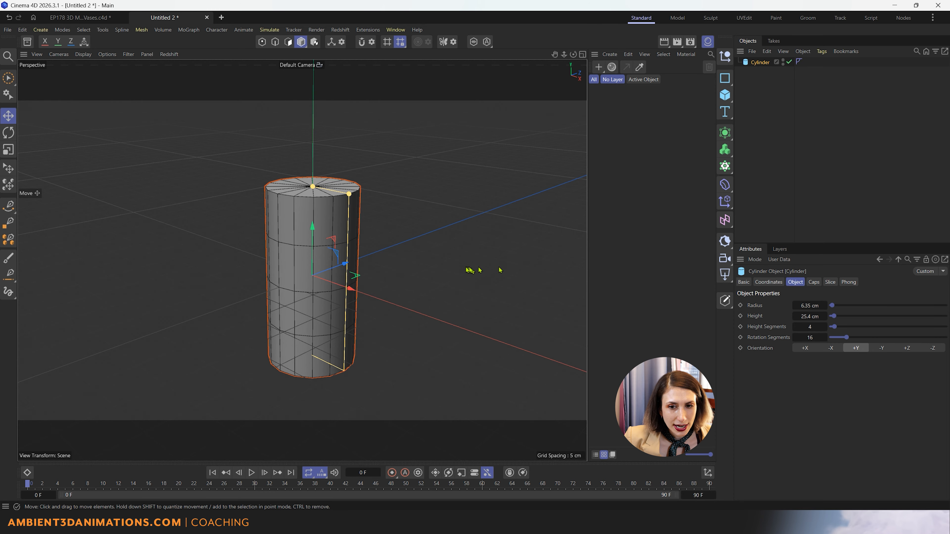
scroll(261, 348, "down", 5)
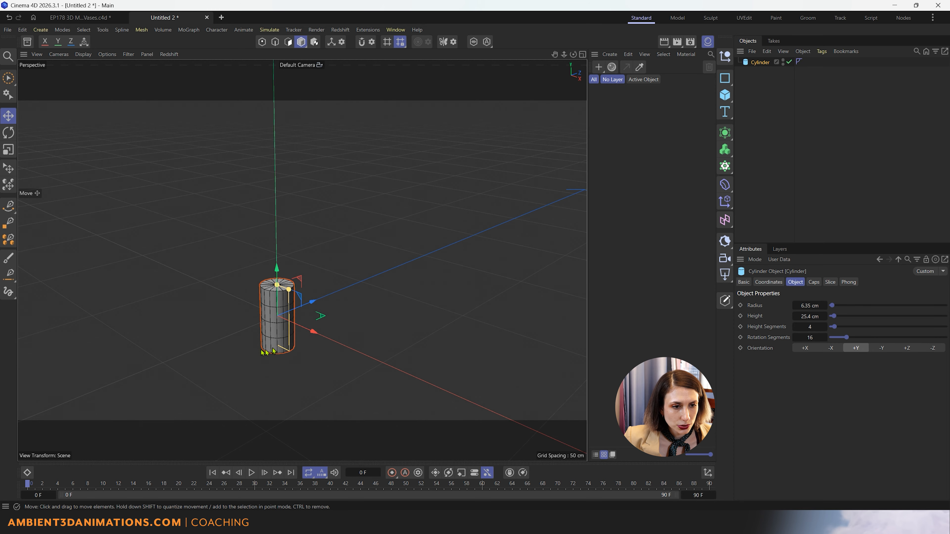
scroll(265, 350, "up", 5)
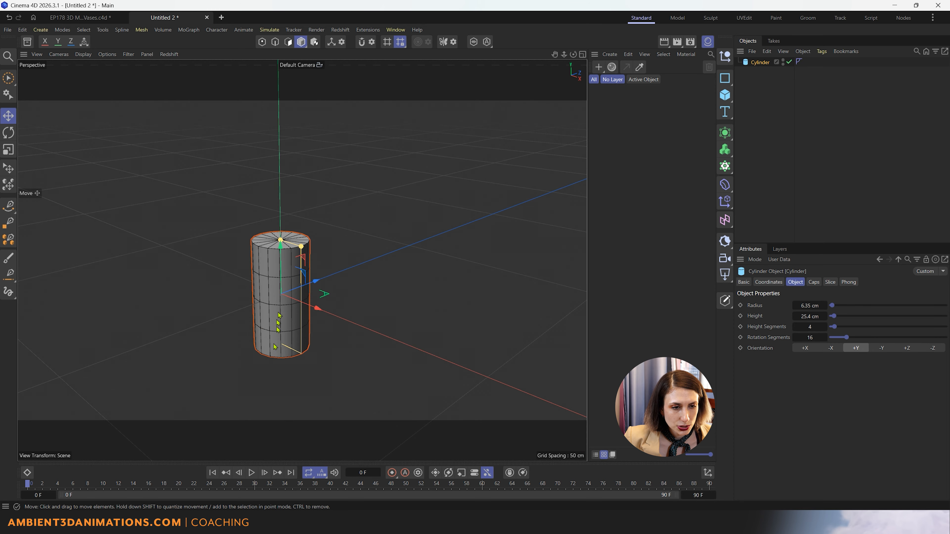
scroll(278, 305, "down", 2)
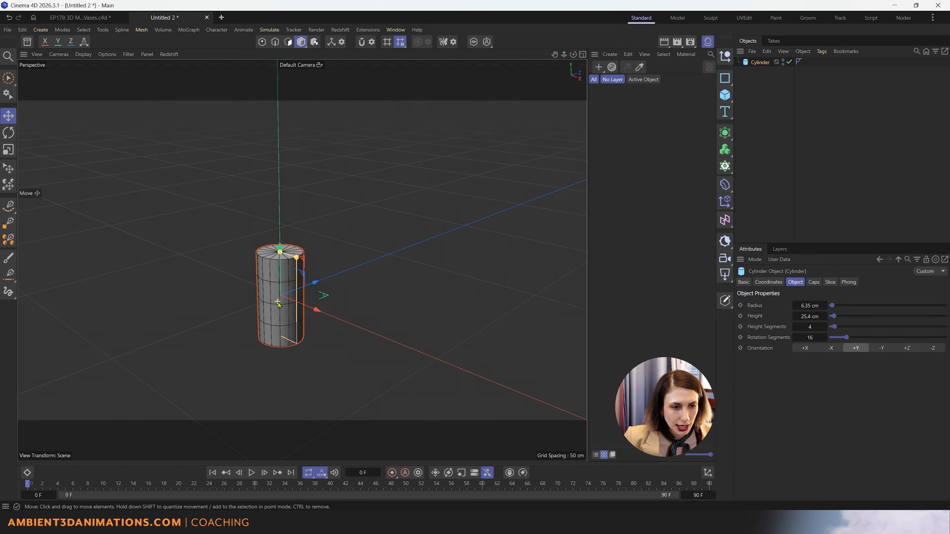
scroll(278, 305, "up", 5)
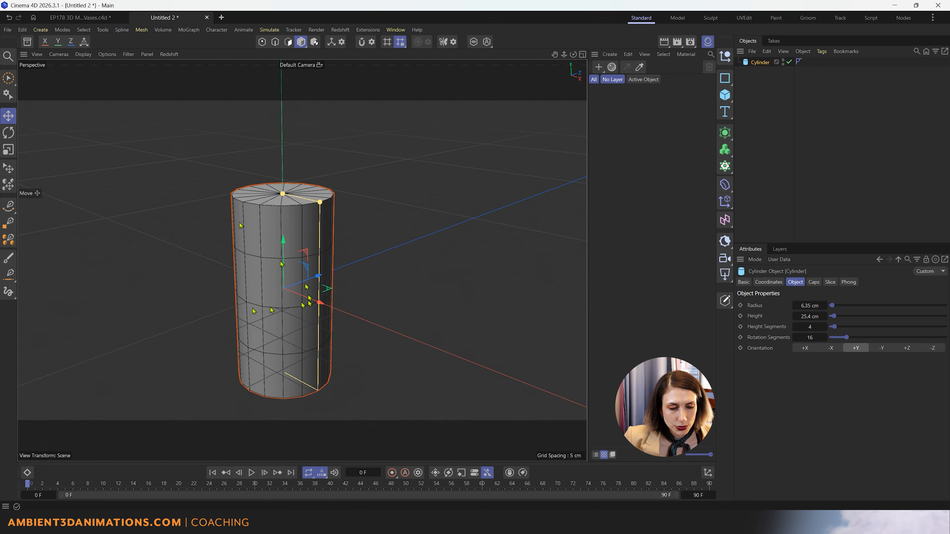
scroll(291, 272, "down", 3)
scroll(291, 272, "up", 2)
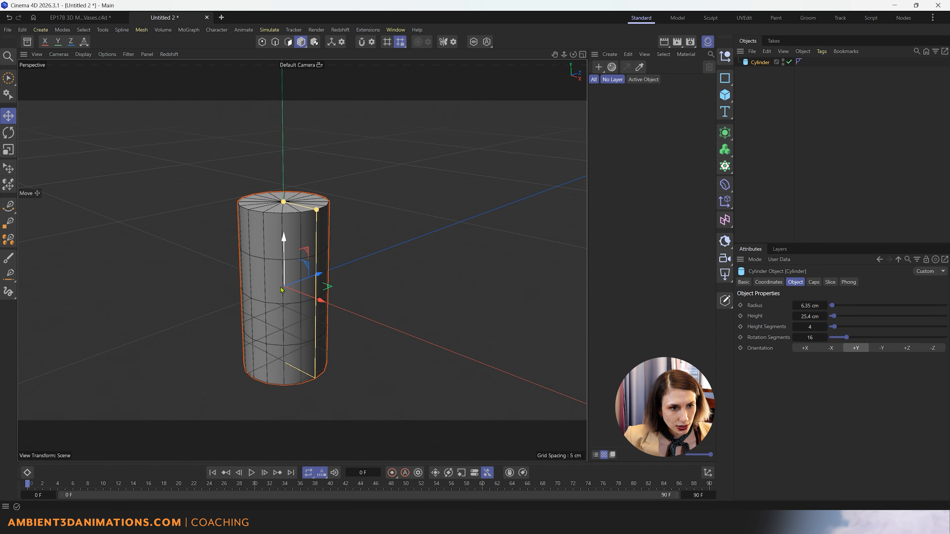
- Set the cylinder's height segments to 10
middle_click_drag(281, 288, 319, 265, "alt")
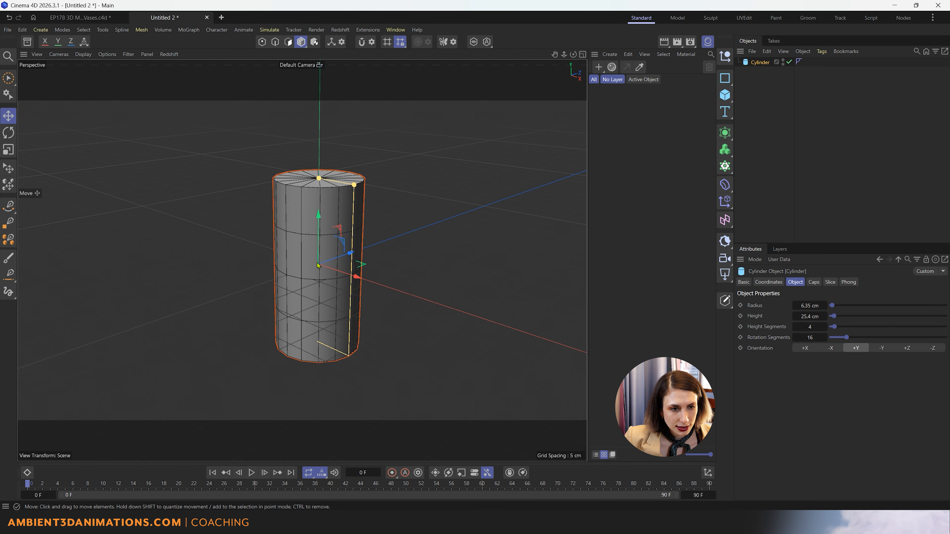
left_click_drag(317, 265, 332, 280, "alt")
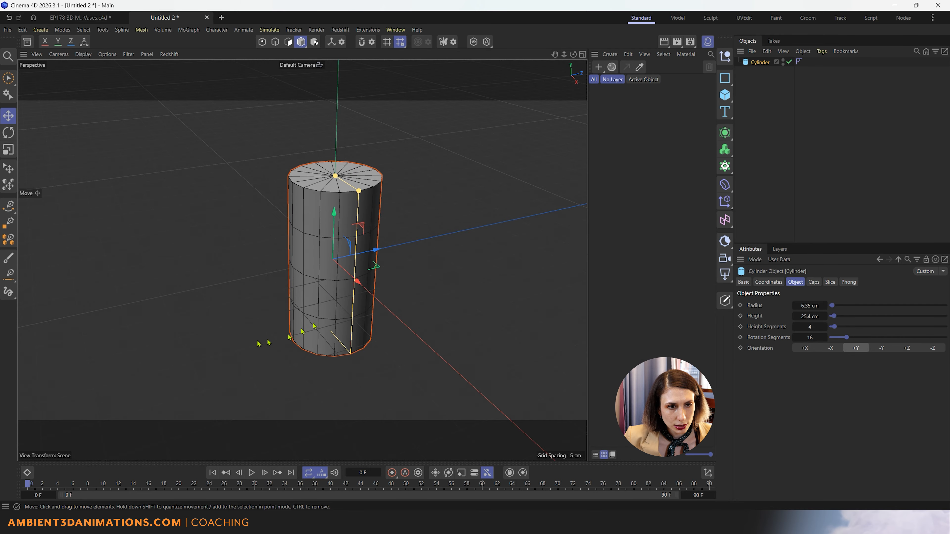
left_click_drag(265, 340, 230, 316, "alt")
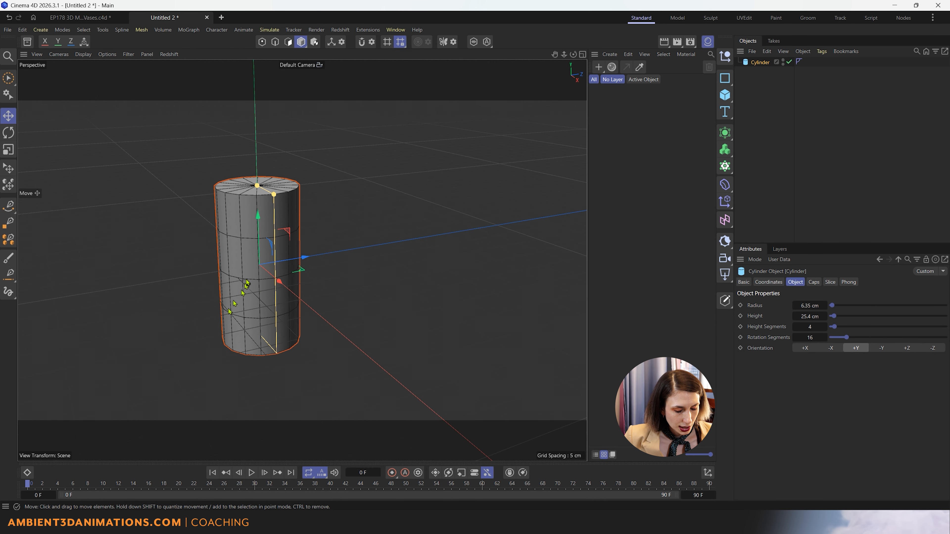
scroll(191, 212, "up", 3)
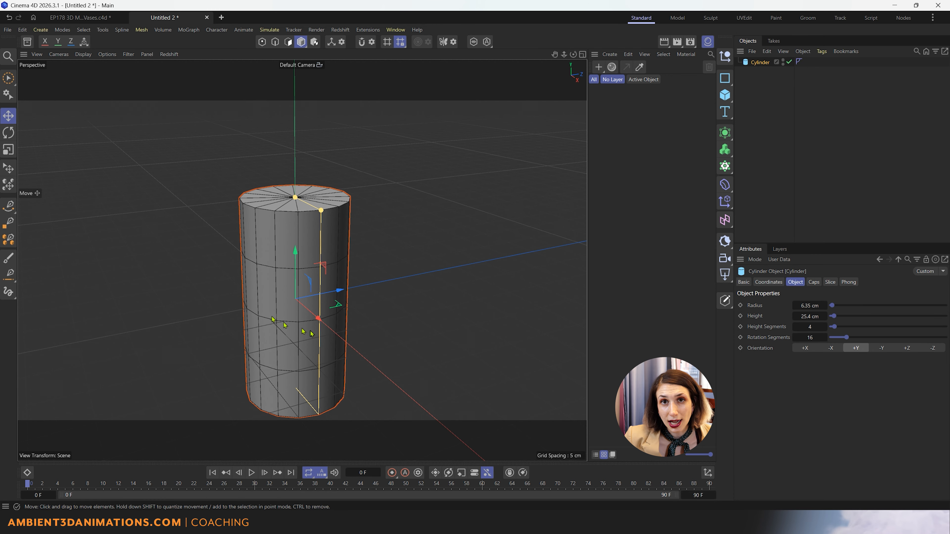
left_click_drag(311, 305, 339, 299, "alt")
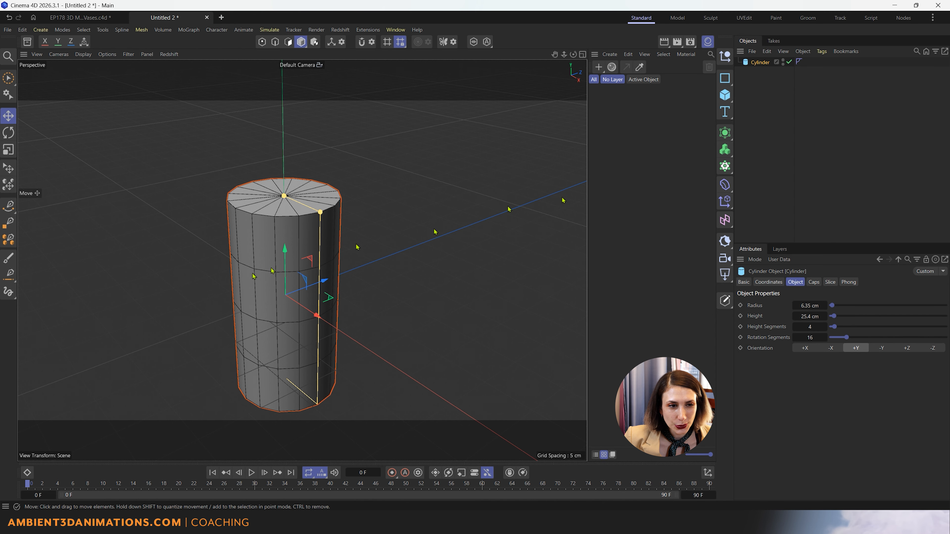
left_click(827, 328)
left_click(827, 329)
left_click(827, 328)
left_click(827, 328)
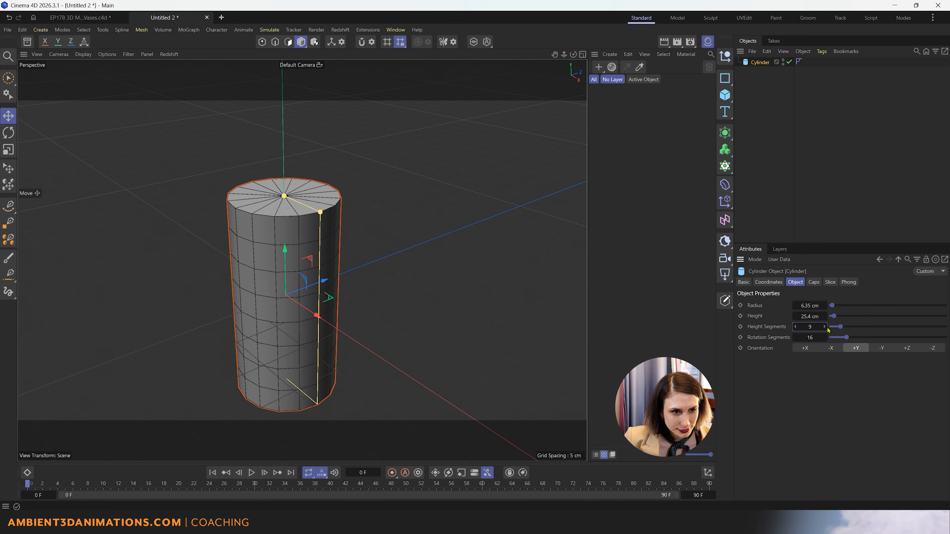
left_click(825, 327)
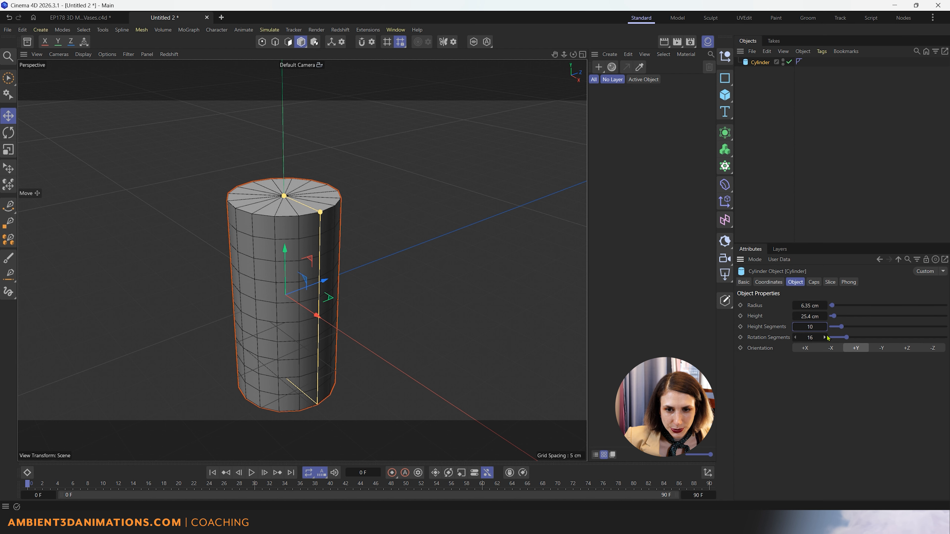
- Set the cylinder's rotation segments to 20
left_click(825, 337)
left_click(825, 338)
left_click(825, 338)
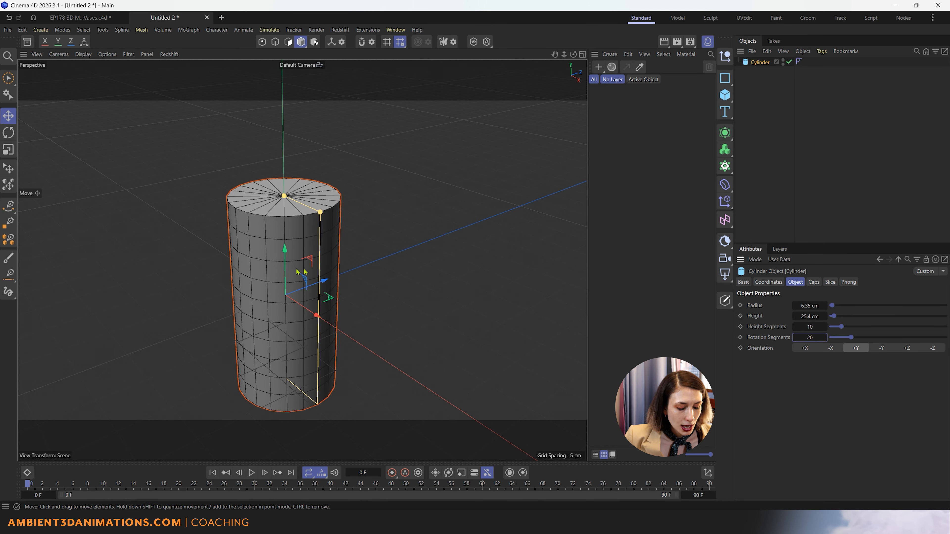
- Move the cylinder straight up along its Y axis until its base rests about on the ground grid
left_click(285, 250)
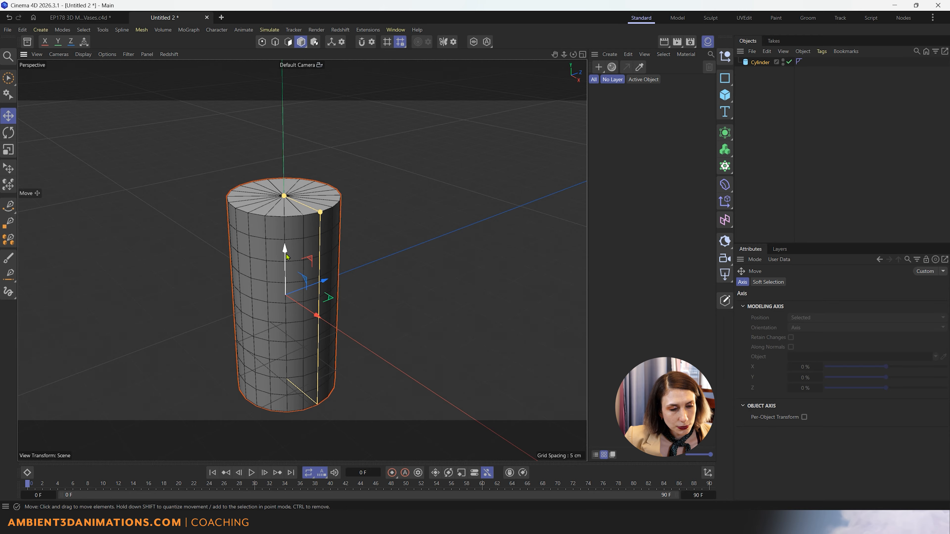
left_click_drag(286, 255, 277, 154)
scroll(285, 217, "down", 4)
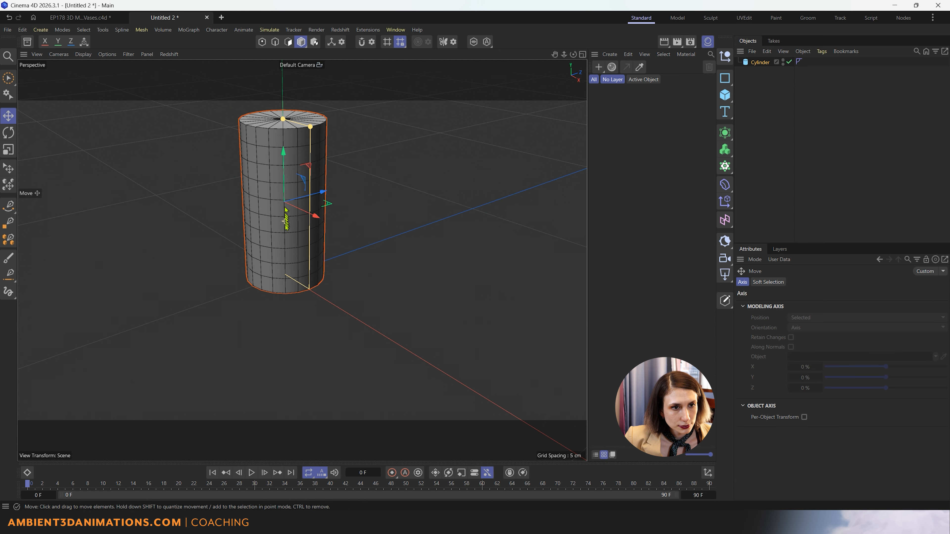
left_click_drag(283, 291, 299, 277, "alt")
middle_click_drag(299, 278, 322, 336, "alt")
left_click_drag(323, 336, 328, 342, "alt")
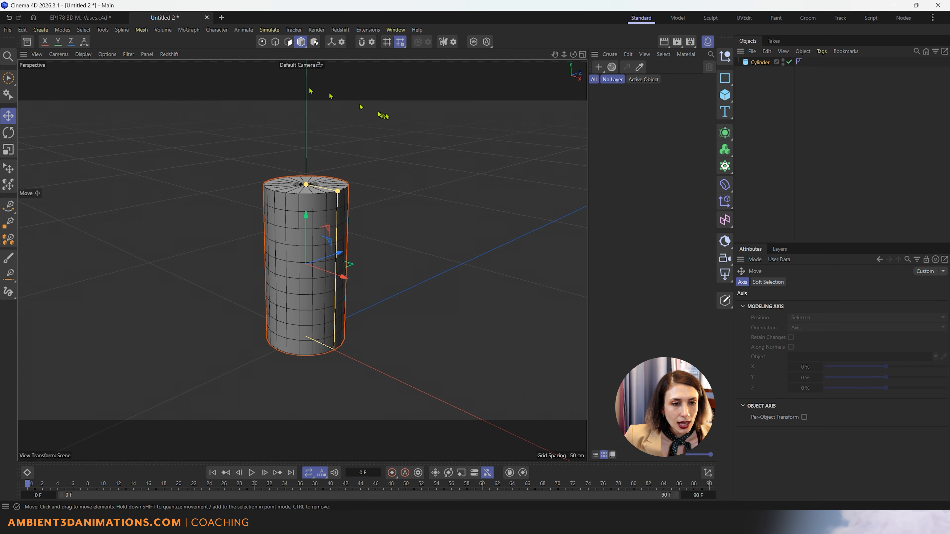
- Convert the cylinder into an editable polygon object and make a duplicate of it
left_click(761, 63)
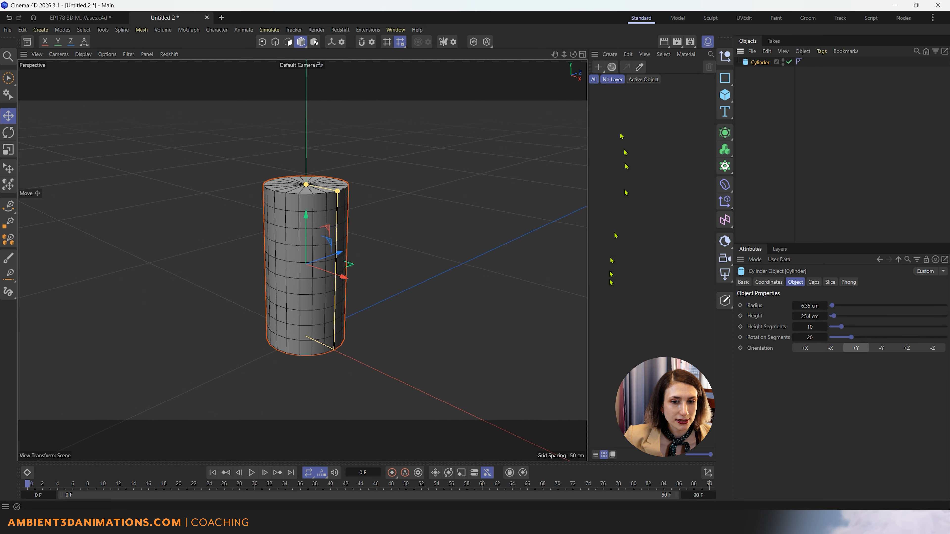
left_click(725, 300)
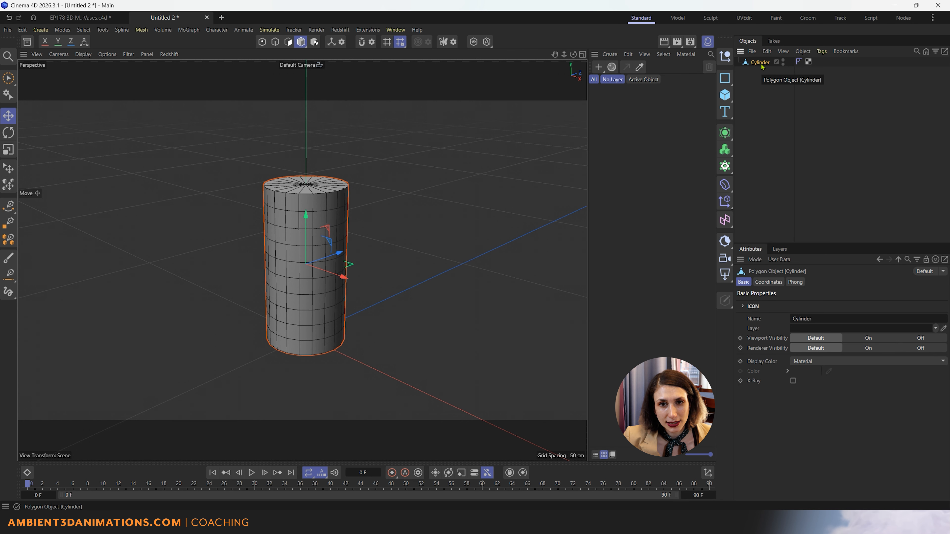
key("ctrl+c")
key("ctrl+v")
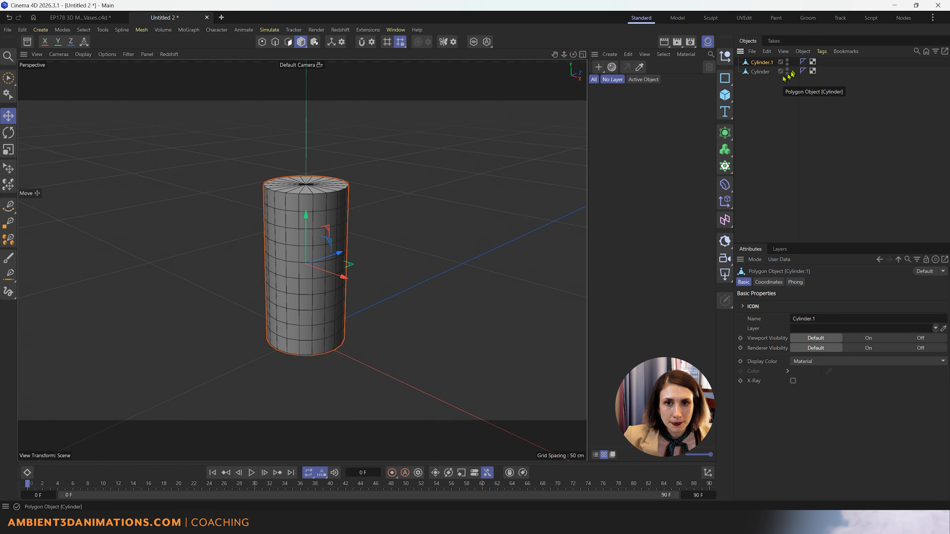
- Move the original cylinder aside along the X axis and turn off its viewport and renderer visibility
left_click(754, 72)
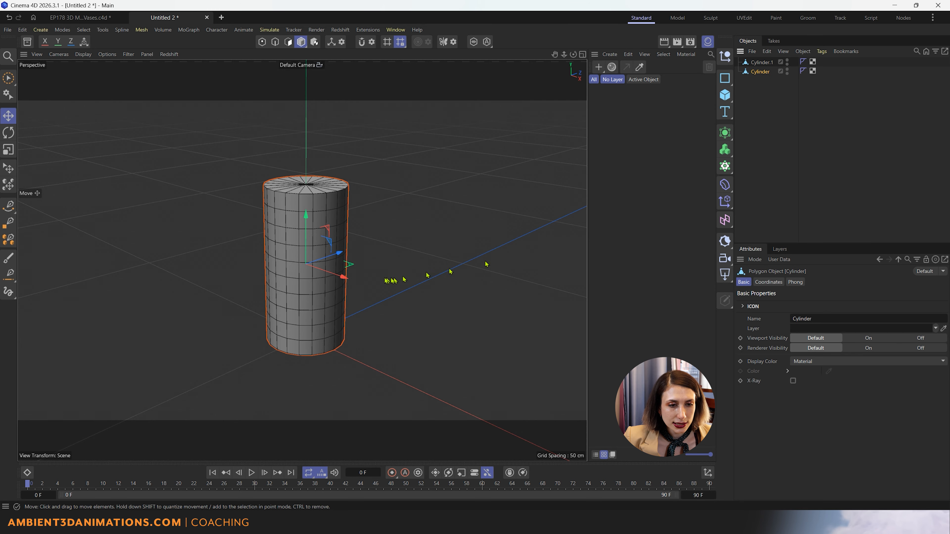
left_click_drag(347, 265, 485, 333)
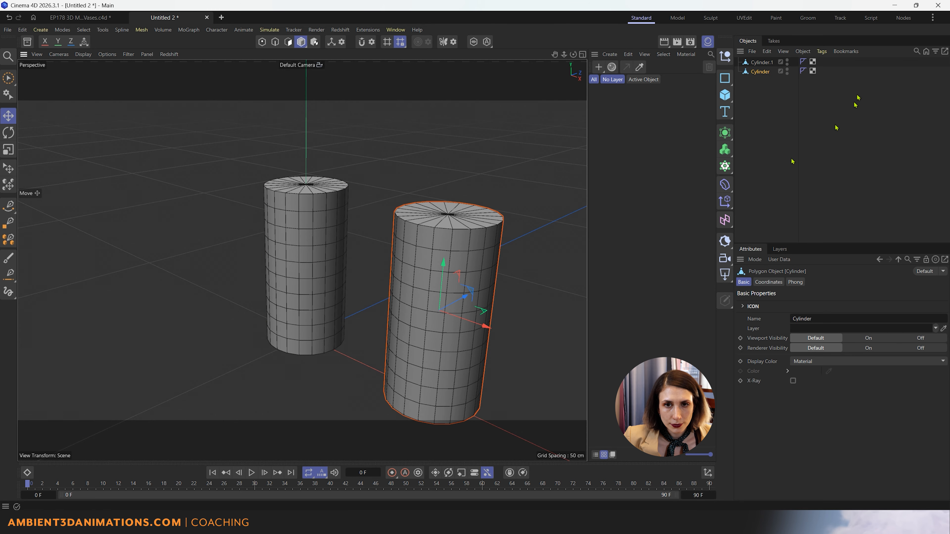
left_click(787, 70)
left_click(787, 70)
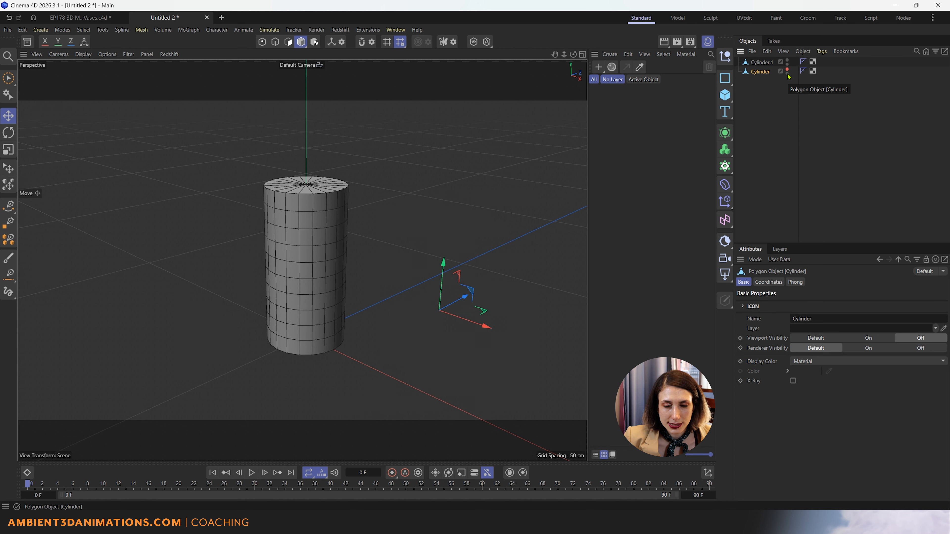
left_click(787, 74)
left_click(787, 74)
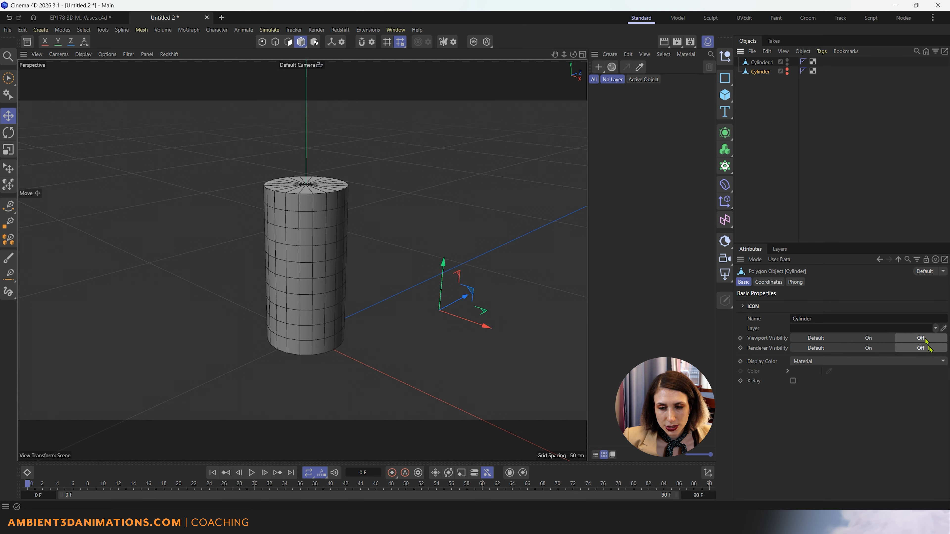
- Select all top cap polygons of the duplicate cylinder with Brush Selection in polygon mode and delete them
left_click(762, 62)
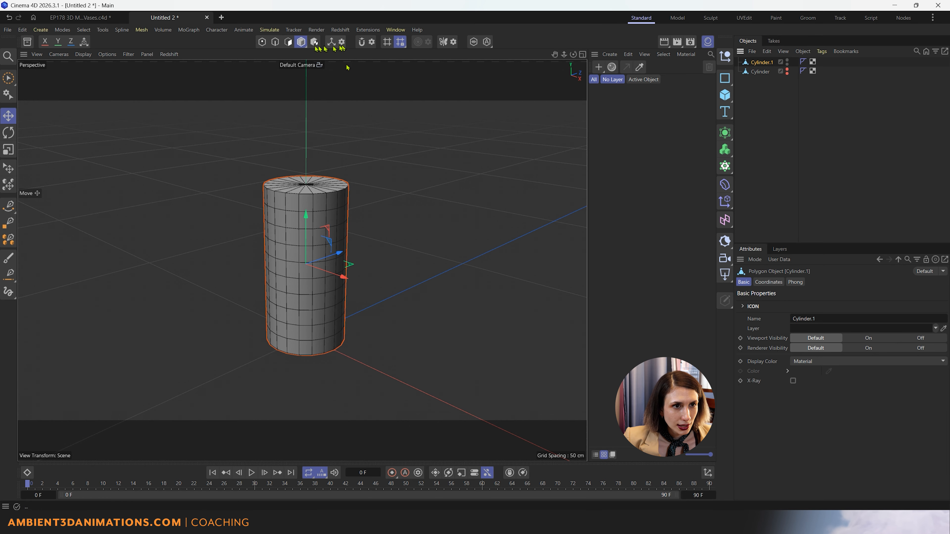
left_click(289, 43)
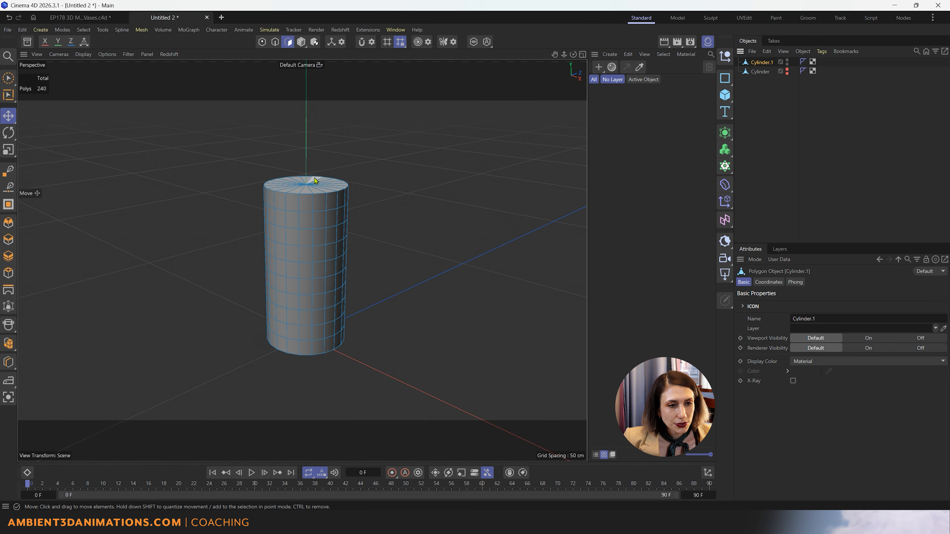
left_click(7, 79)
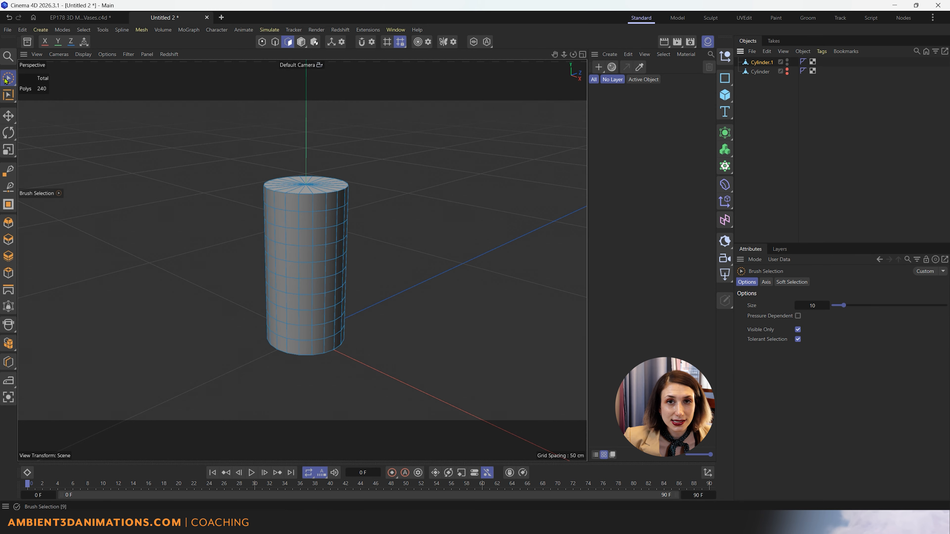
scroll(276, 176, "up", 3)
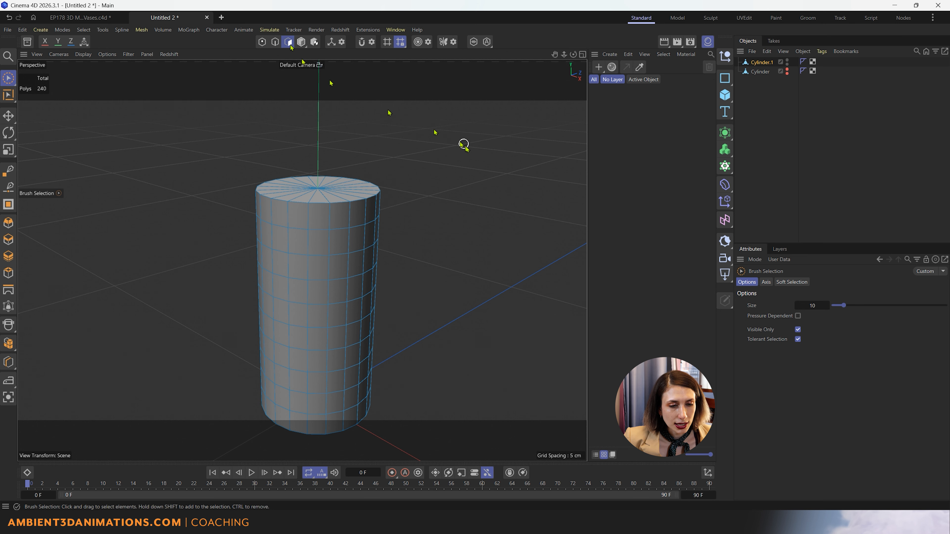
left_click_drag(470, 193, 472, 208, "alt")
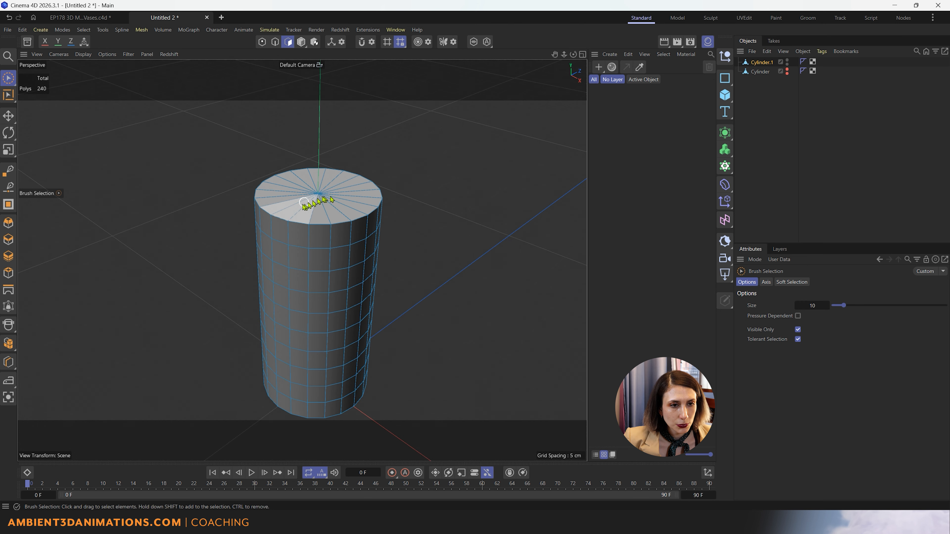
mouse_move(298, 206)
left_mouse_down()
mouse_move(344, 192)
mouse_move(316, 185)
mouse_move(294, 197)
left_mouse_up()
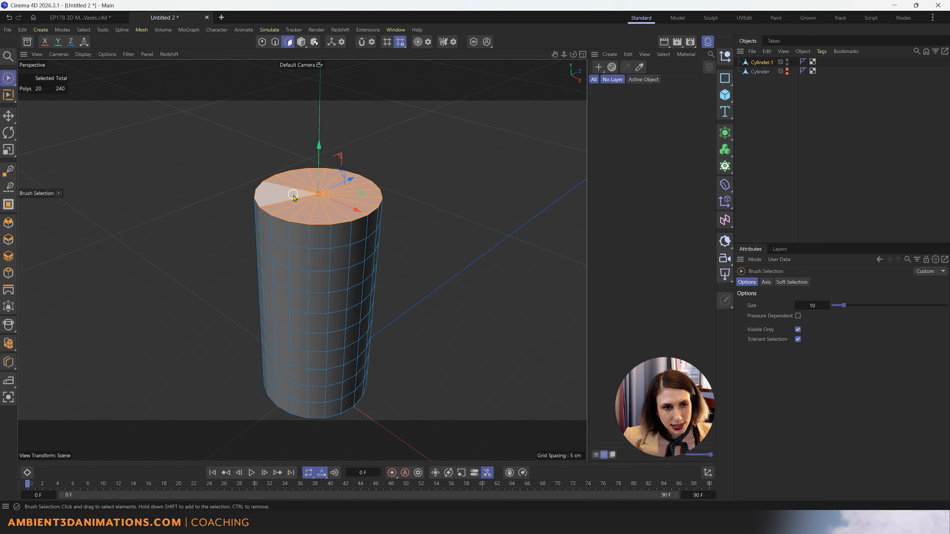
key("Delete")
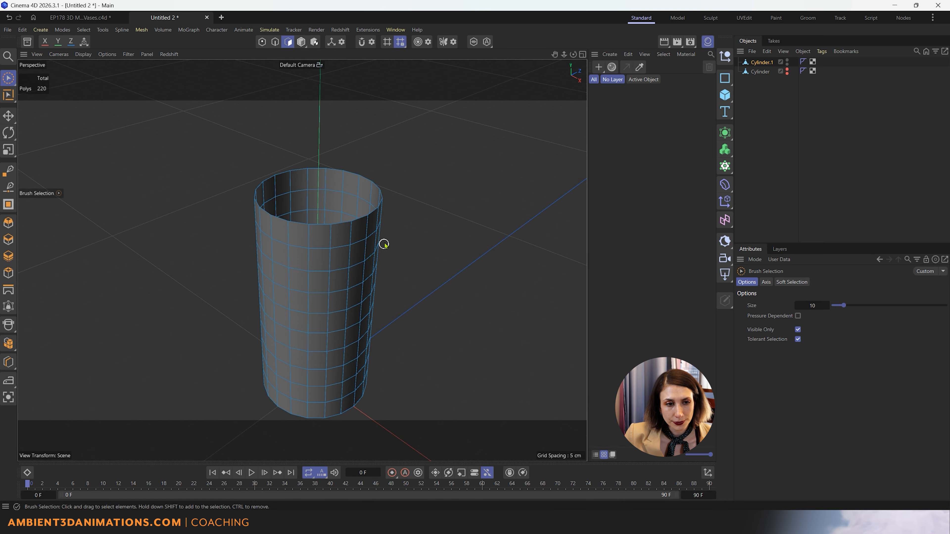
- Select five alternating horizontal polygon loops down the open cylinder's wall with Loop Selection, starting at the top rim
scroll(328, 272, "up", 3)
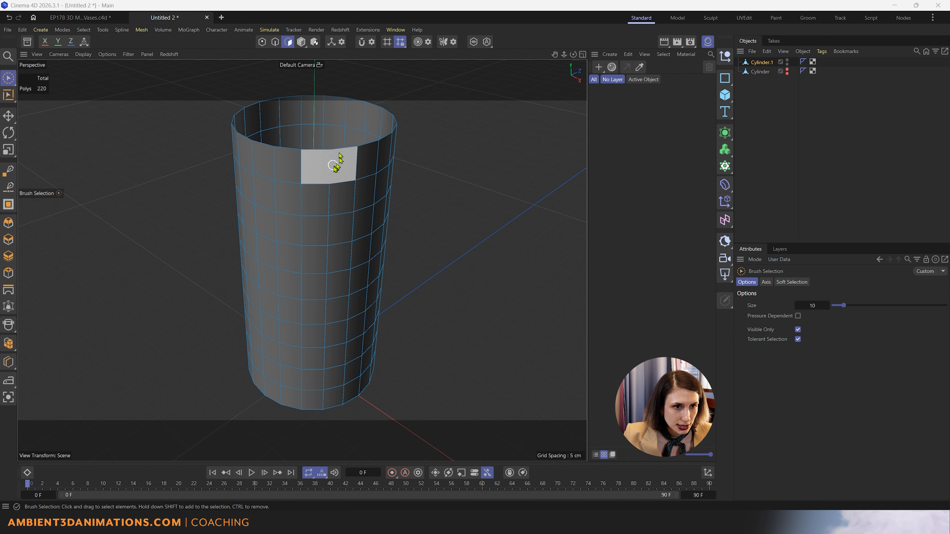
left_click(759, 62)
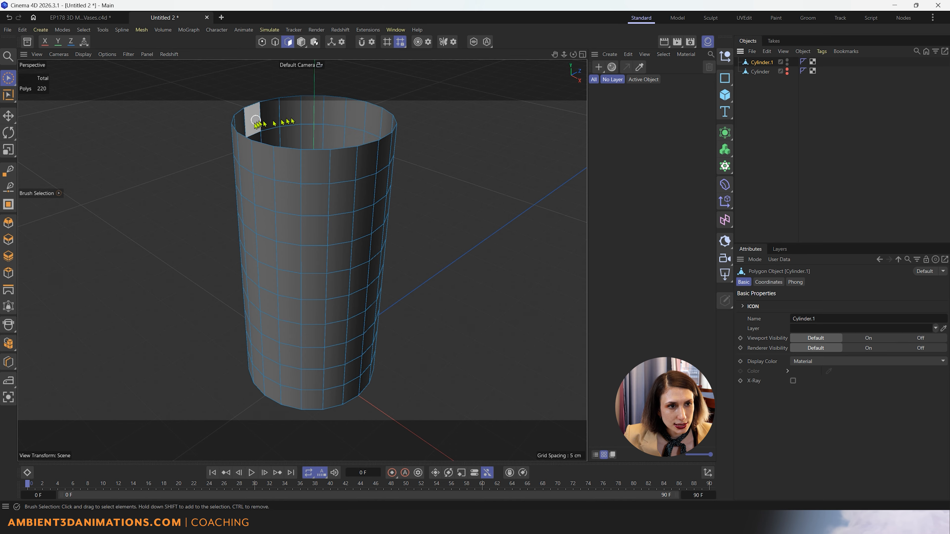
left_click_drag(371, 297, 418, 259, "alt")
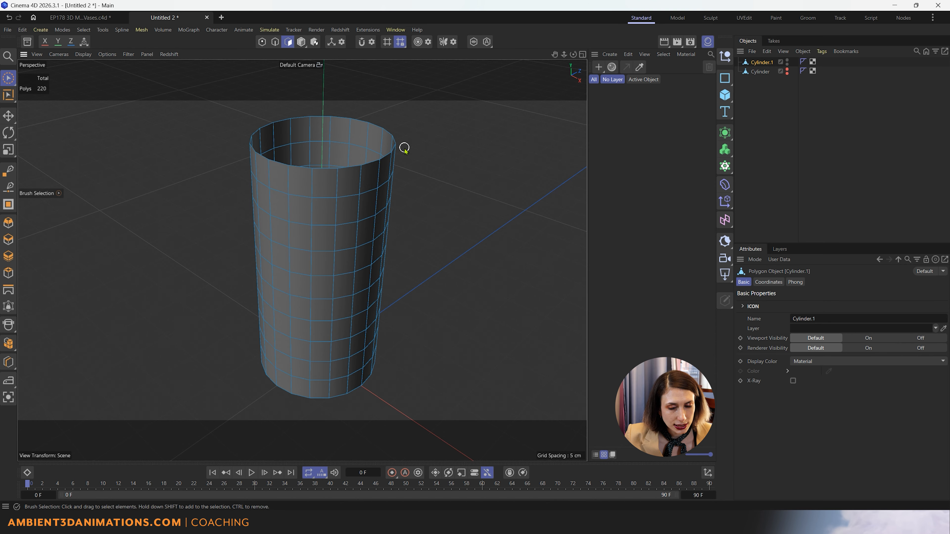
key("u")
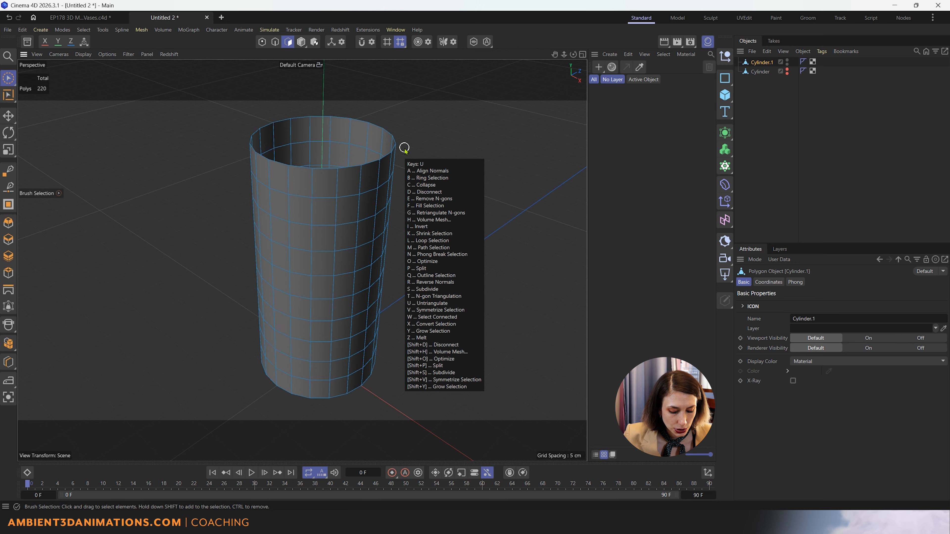
key("l")
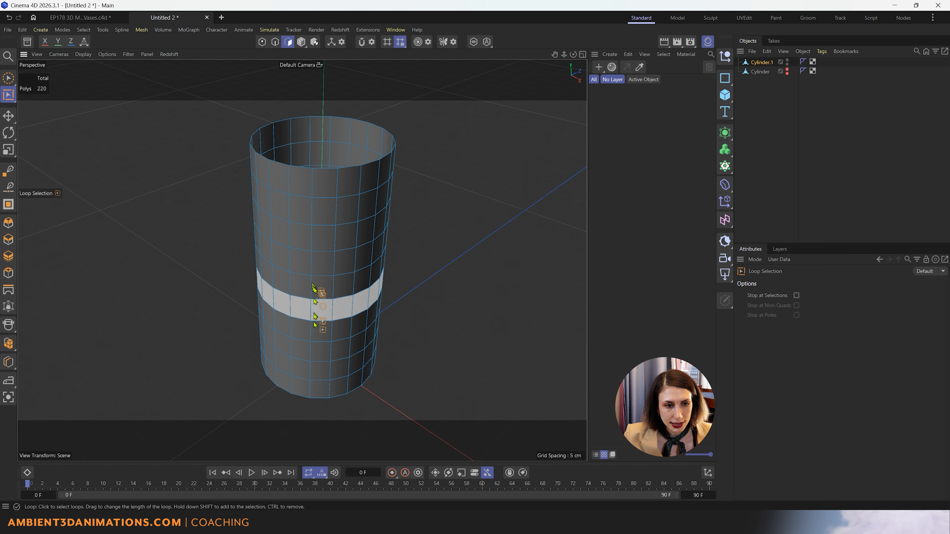
left_click(331, 193)
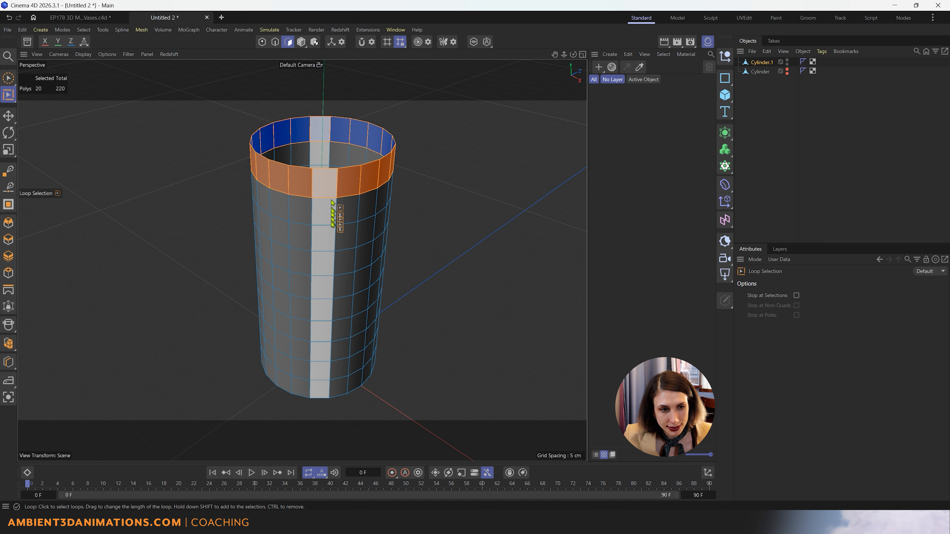
left_click(332, 240, "shift")
left_click(332, 276, "shift")
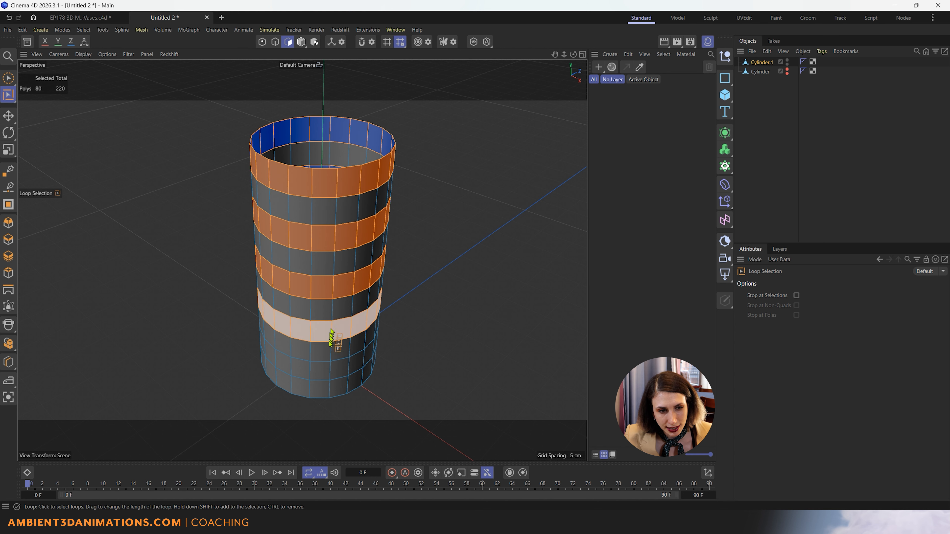
left_click(332, 330, "shift")
left_click(329, 368, "shift")
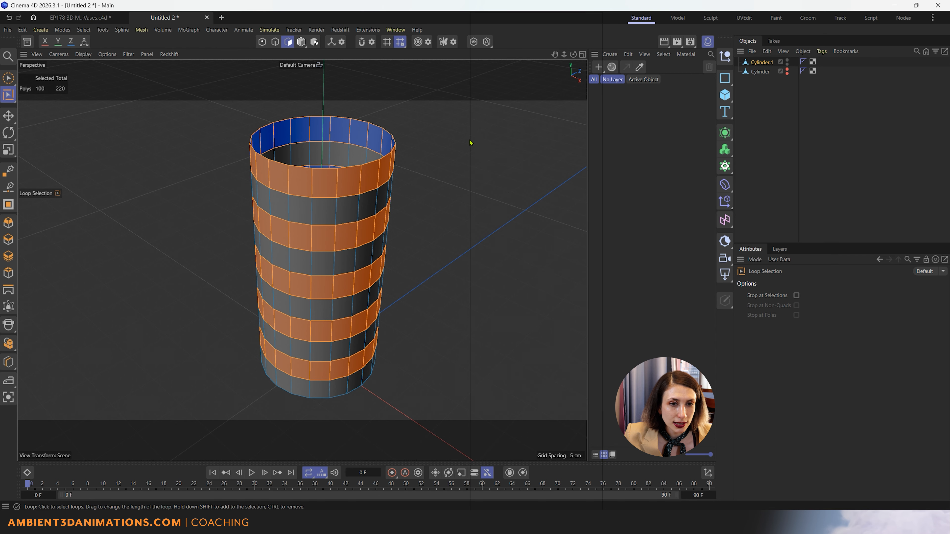
- Split the five selected polygon loops off the duplicate cylinder into their own object and select that new object
right_click(470, 142)
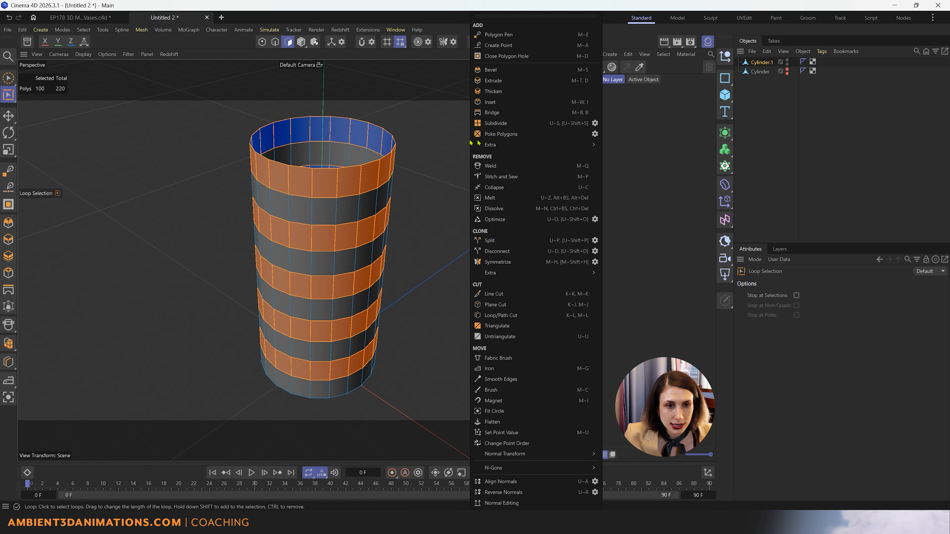
mouse_move(498, 144)
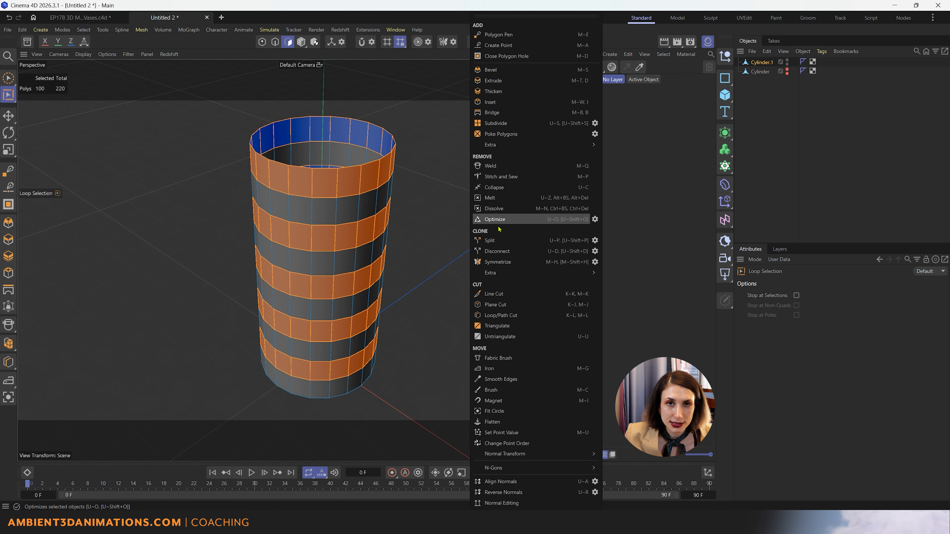
left_click(490, 241)
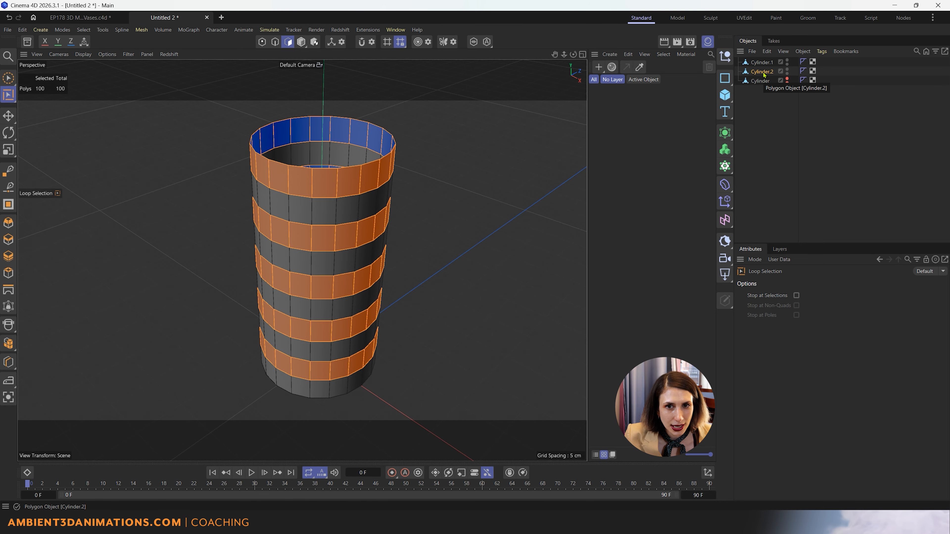
left_click(762, 63)
left_click(762, 71)
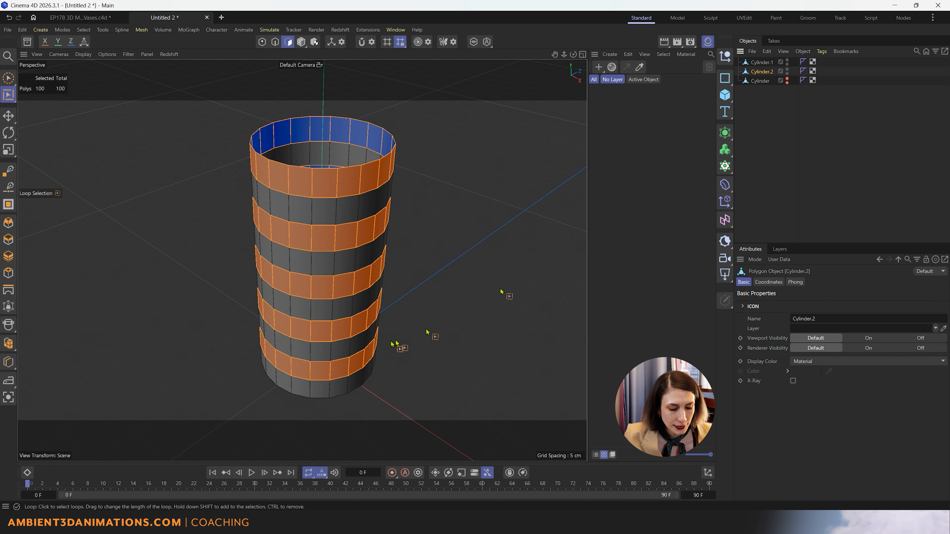
- Move the split loops aside along the X axis to check their separation from the cylinder, and undo the move
key("e")
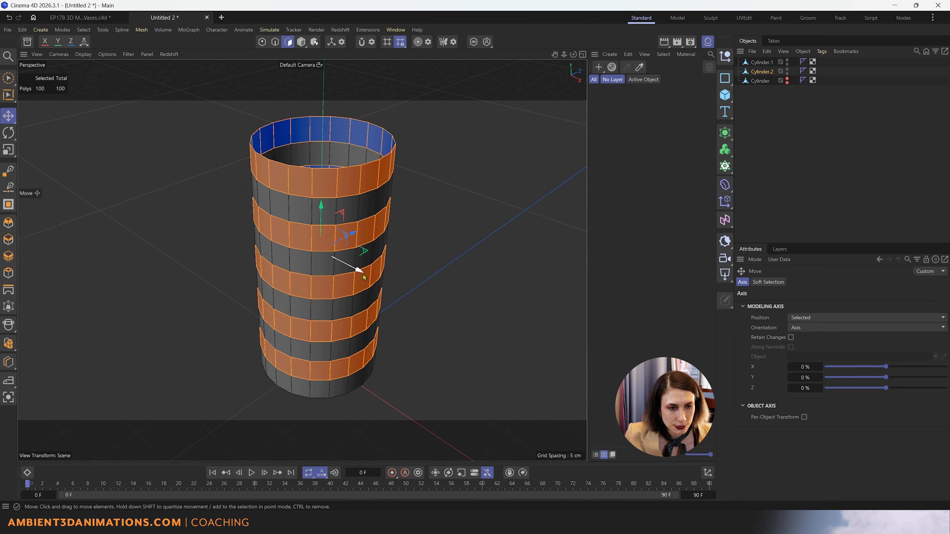
left_click_drag(362, 280, 494, 363)
scroll(417, 314, "down", 3)
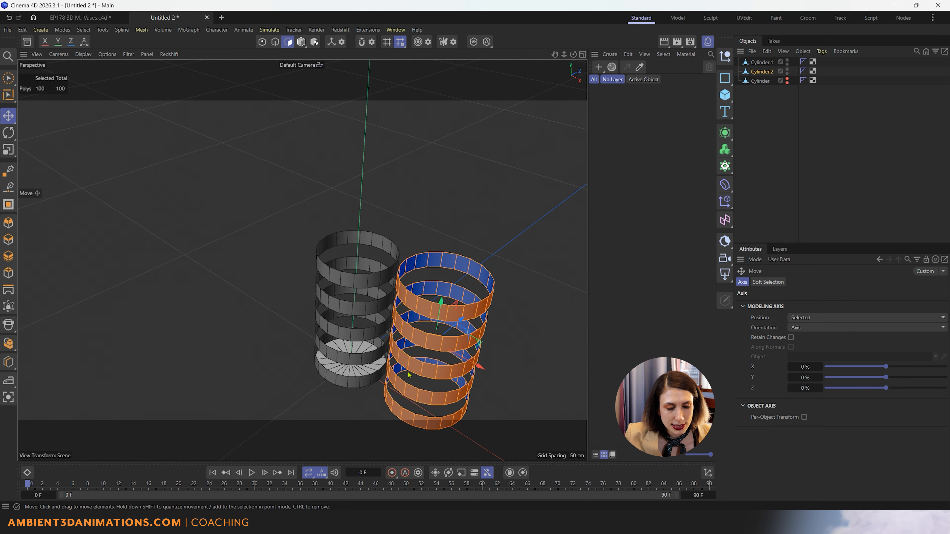
left_click_drag(416, 314, 437, 283, "alt")
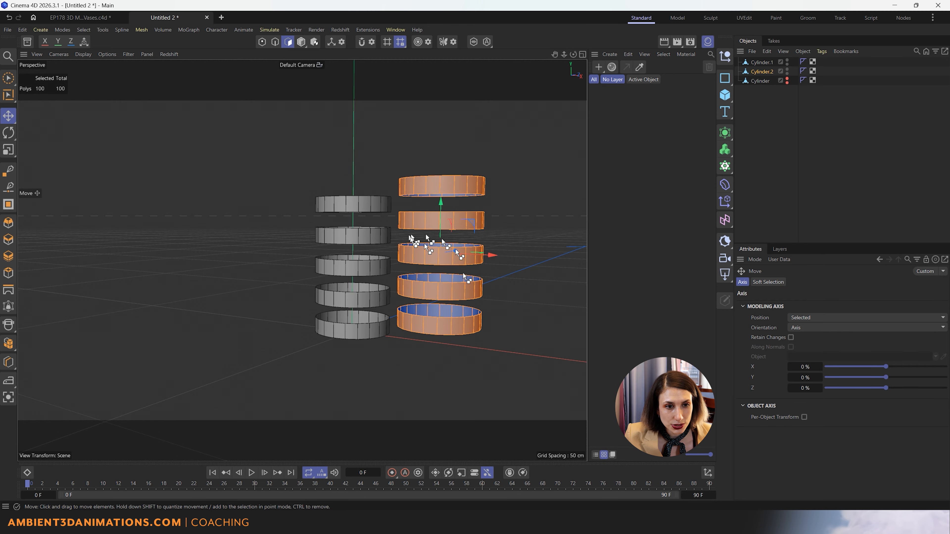
key("ctrl+z")
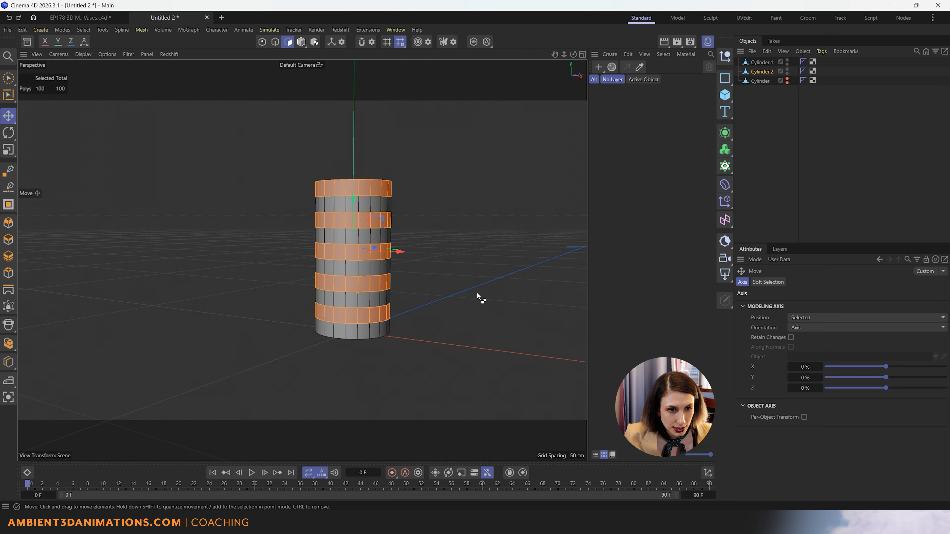
- Inset each polygon of the split loops individually by about 0.43 cm, with Preserve Groups turned off
left_click_drag(366, 223, 357, 243, "alt")
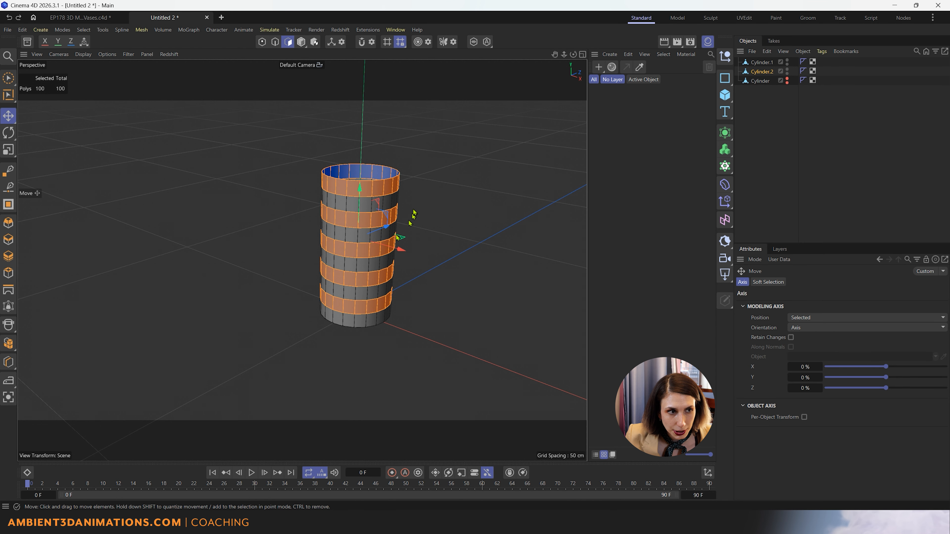
scroll(392, 220, "up", 2)
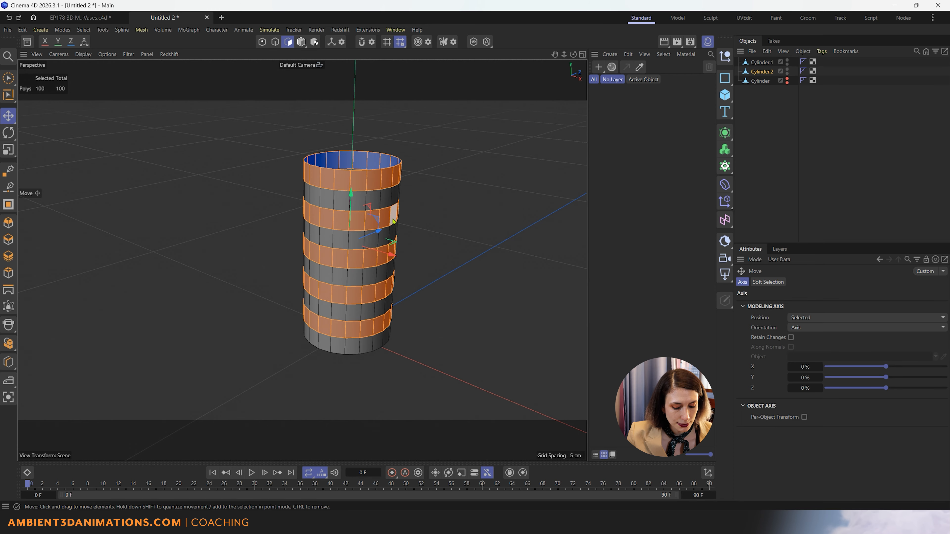
key("m")
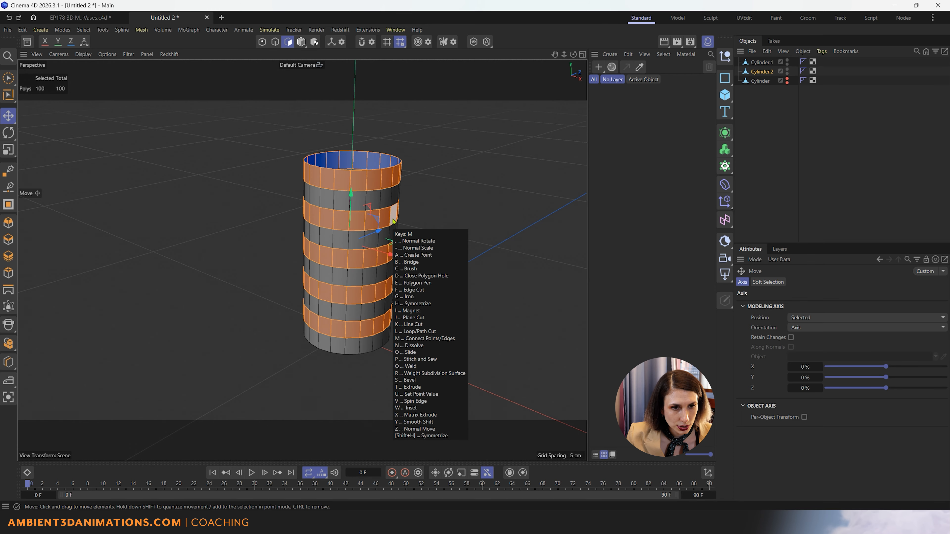
key("w")
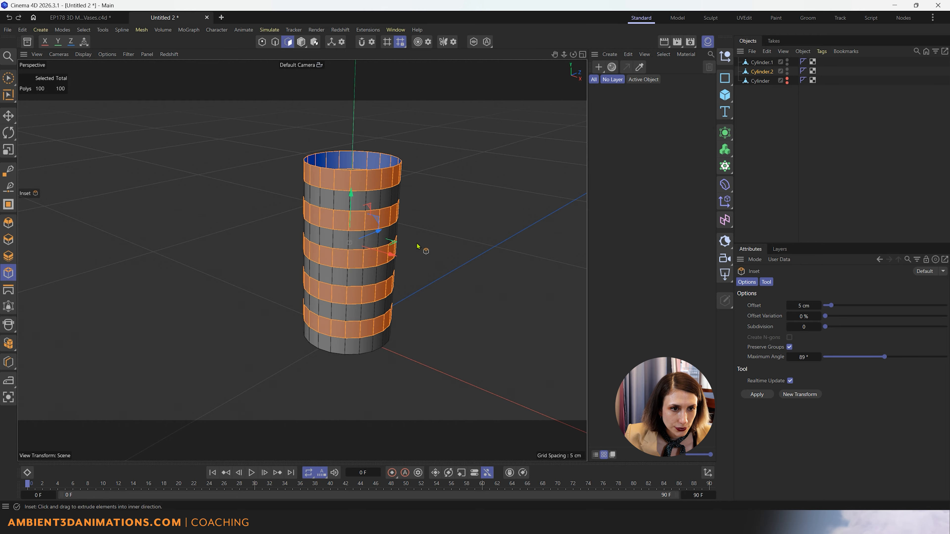
mouse_move(417, 246)
left_mouse_down()
mouse_move(408, 246)
mouse_move(435, 246)
mouse_move(403, 246)
mouse_move(433, 246)
mouse_move(422, 246)
left_mouse_up()
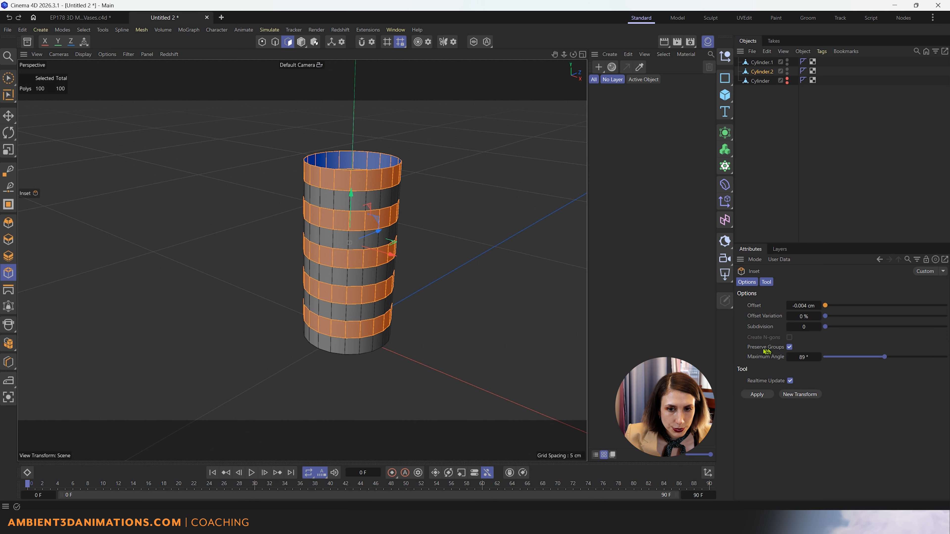
left_click(790, 347)
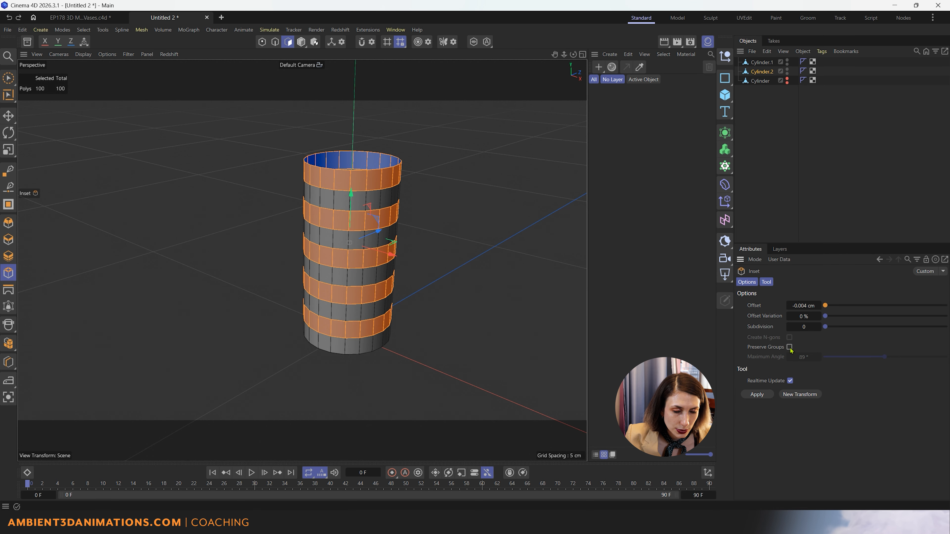
scroll(365, 217, "up", 3)
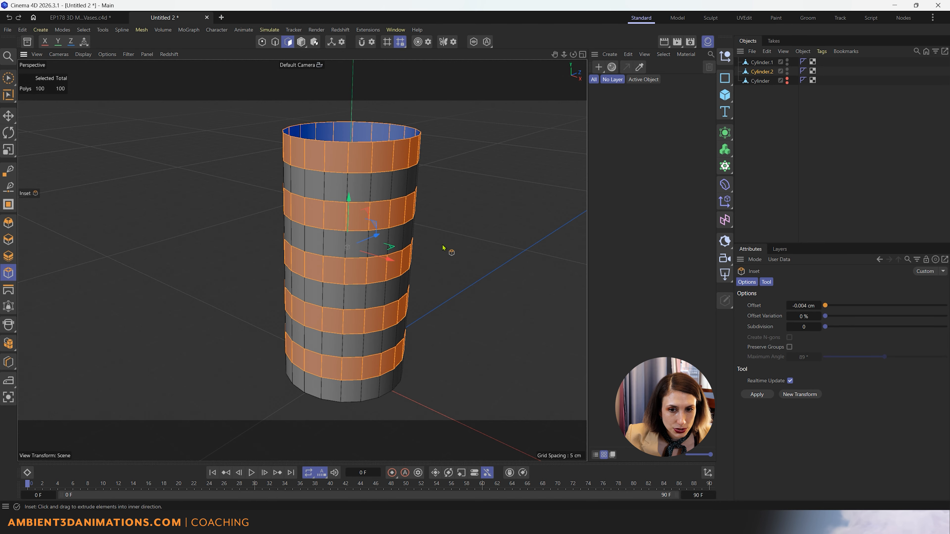
left_click_drag(447, 252, 461, 252)
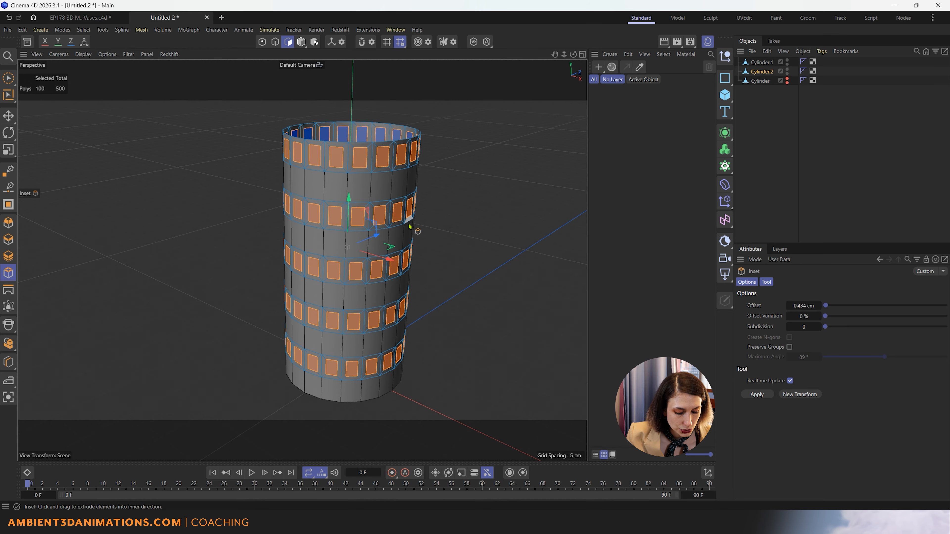
- Extrude the inset polygons outward by about 0.94 cm
key("m")
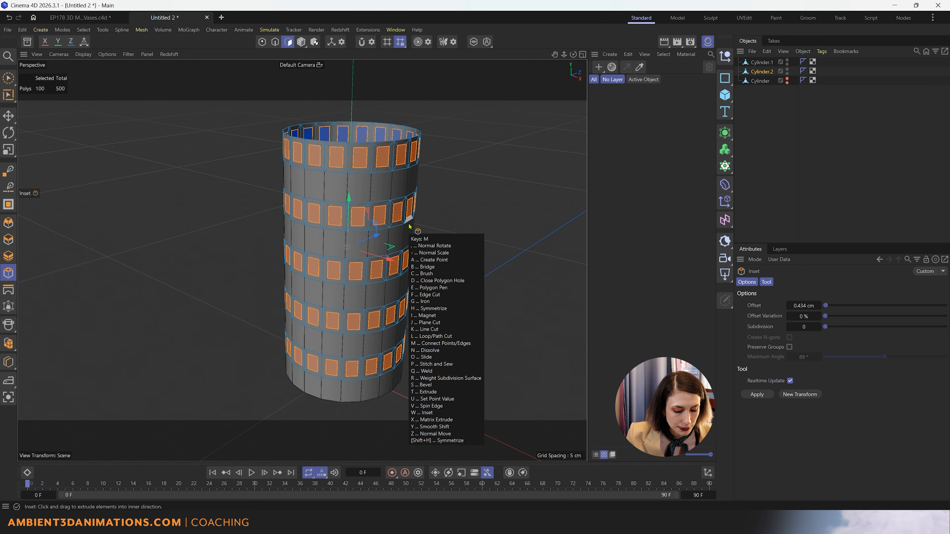
key("t")
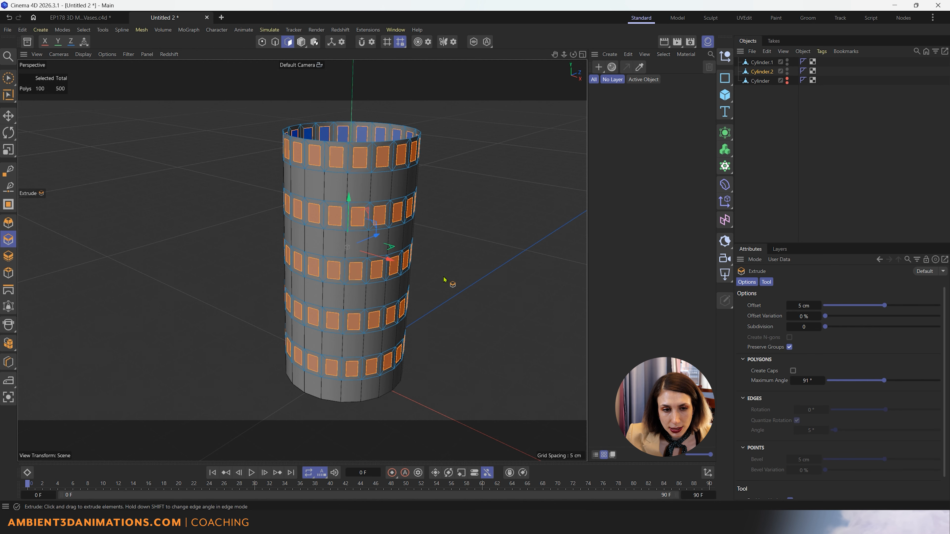
left_click_drag(444, 280, 467, 280)
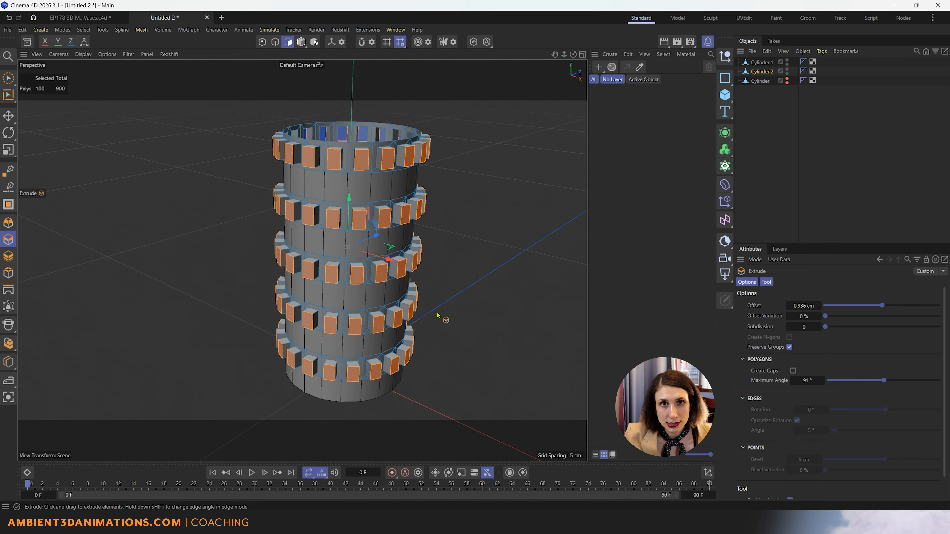
- Add a Subdivision Surface and make the extruded loops object Cylinder.2 its child
left_click(727, 137)
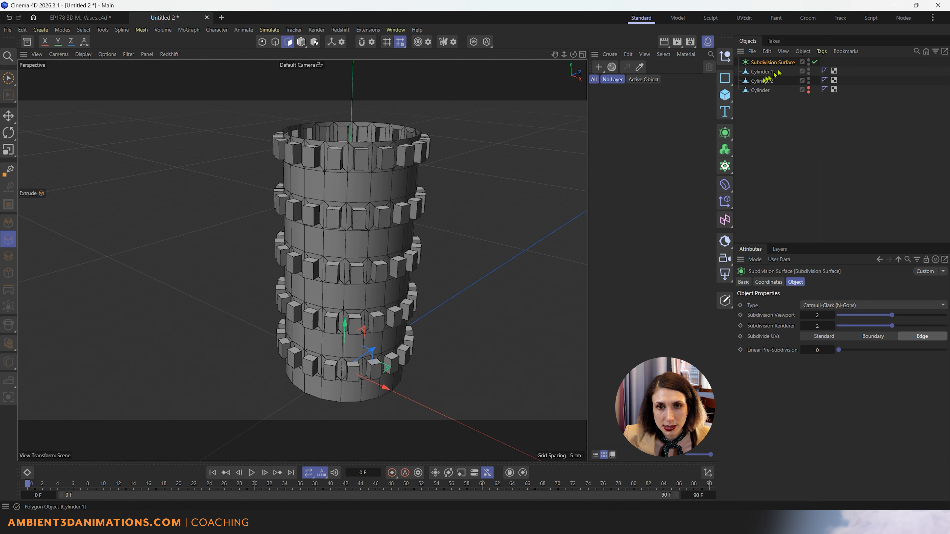
left_click(761, 71)
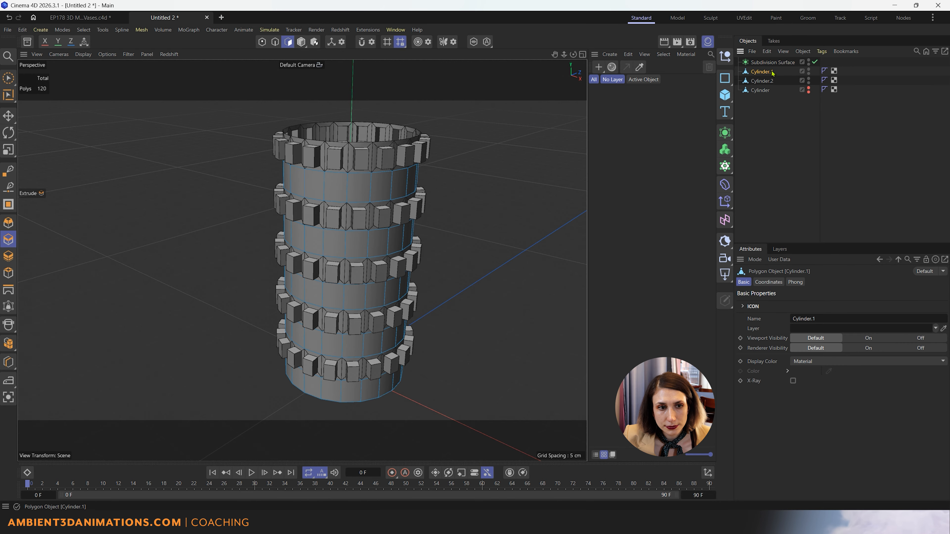
left_click(770, 81)
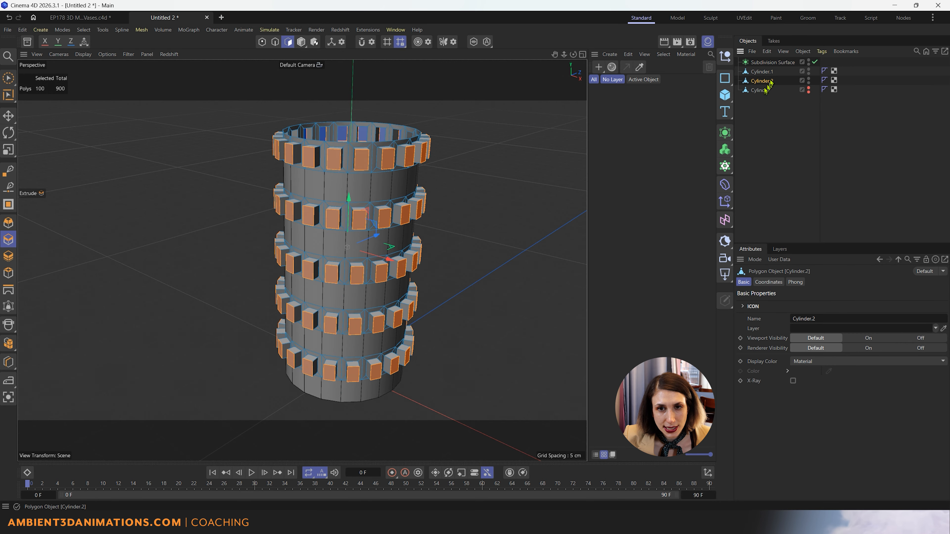
left_click_drag(769, 82, 773, 65)
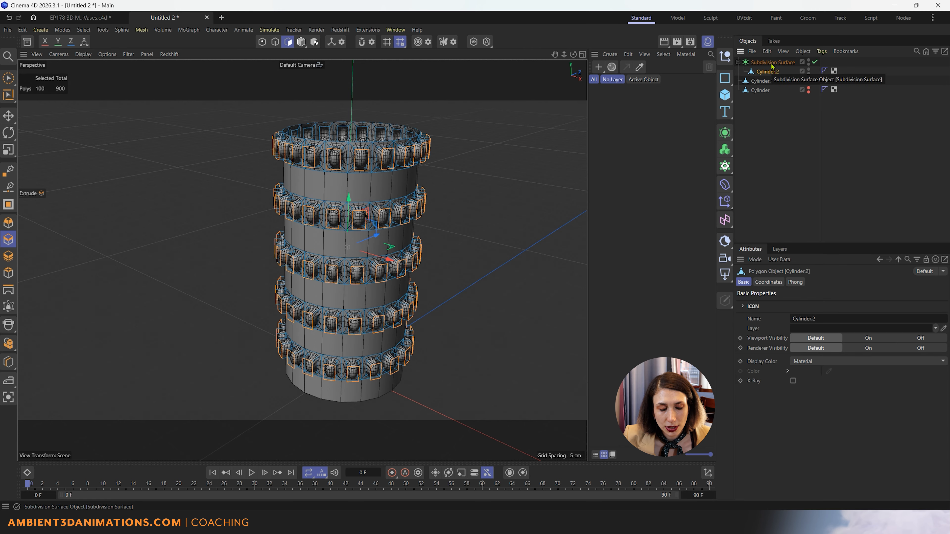
- Set both the viewport and renderer subdivision levels of the Subdivision Surface to 1
scroll(316, 179, "up", 3)
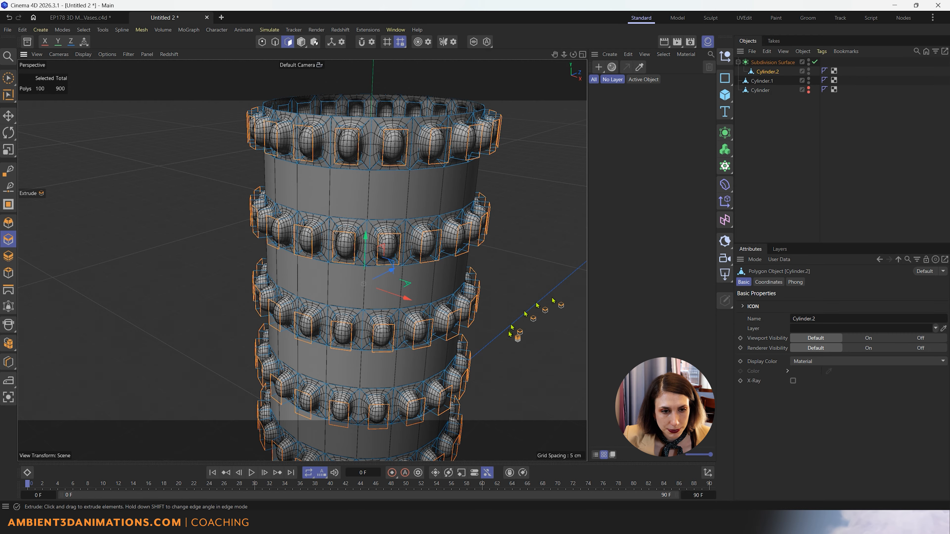
left_click_drag(519, 329, 528, 317, "alt")
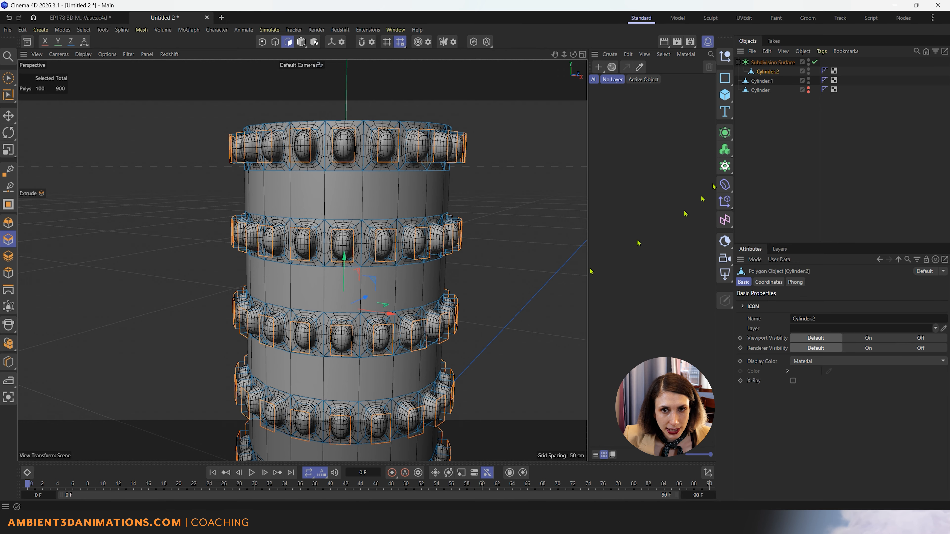
left_click(772, 64)
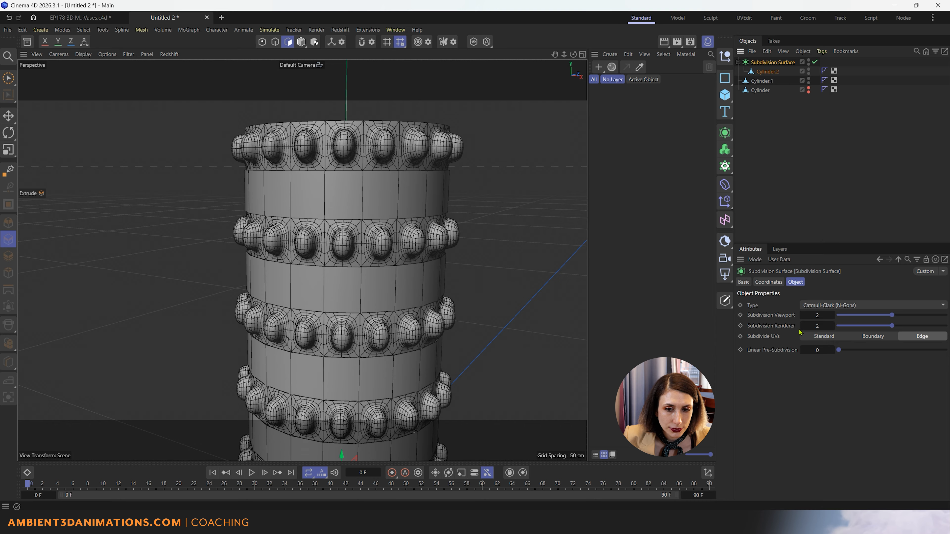
left_click(802, 315)
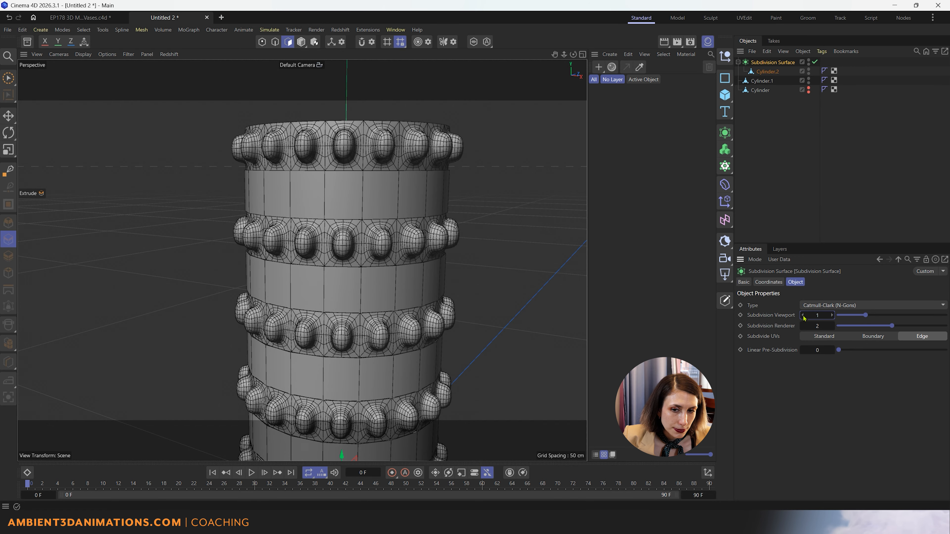
left_click(803, 326)
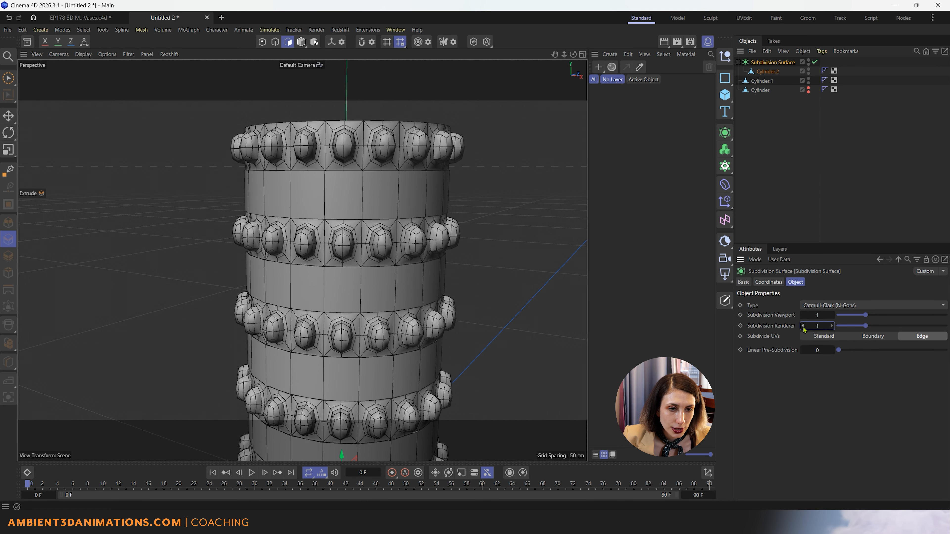
- Select all five side polygon loops of Cylinder.1 with Loop Selection
left_click_drag(387, 184, 310, 229, "alt")
scroll(378, 225, "down", 5)
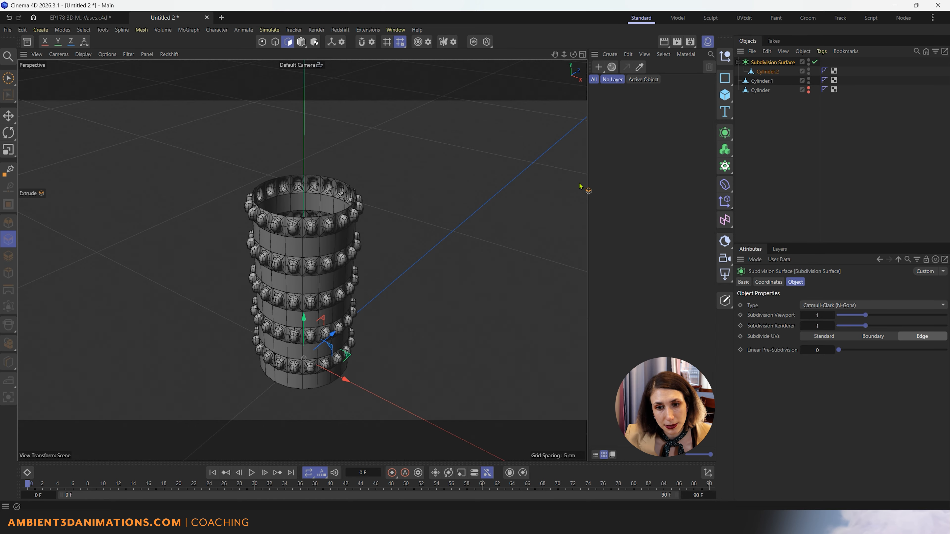
left_click(763, 81)
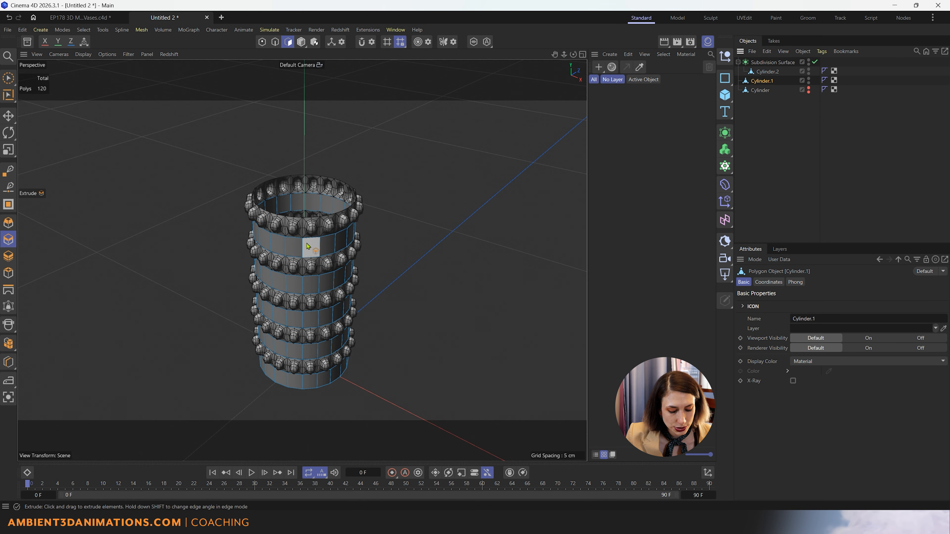
key("u")
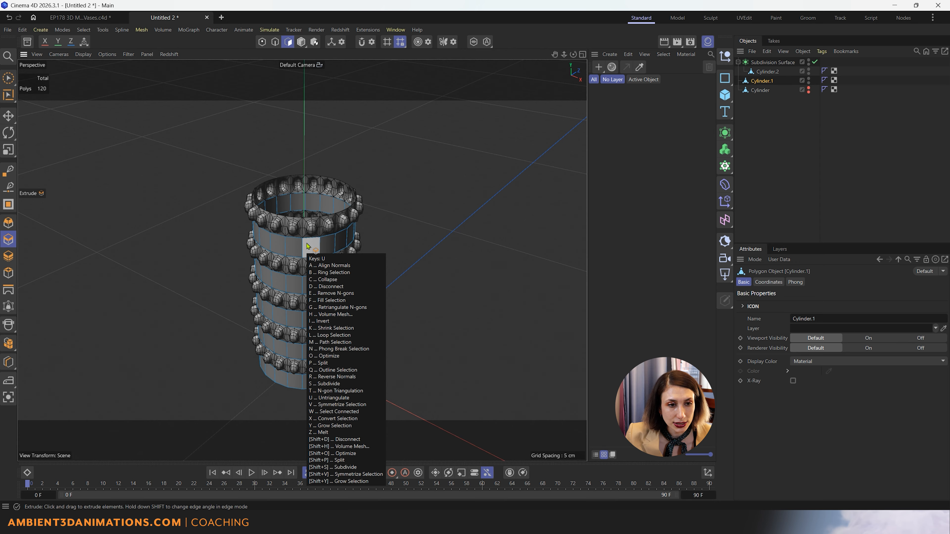
key("l")
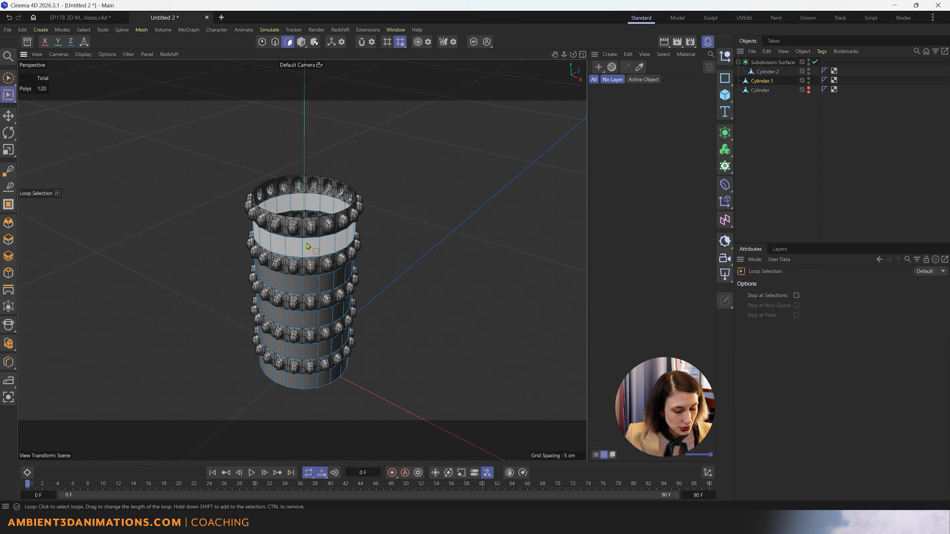
left_click(306, 246)
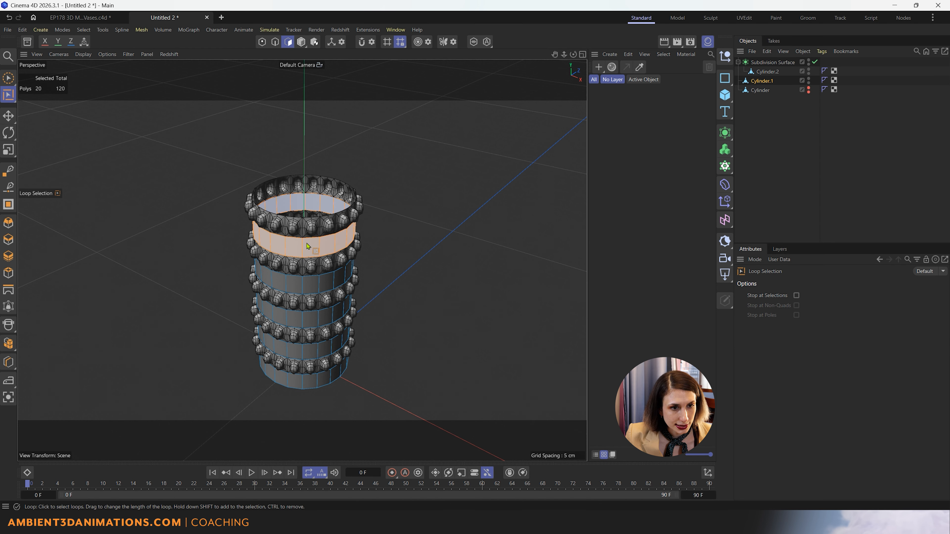
left_click(310, 288, "shift")
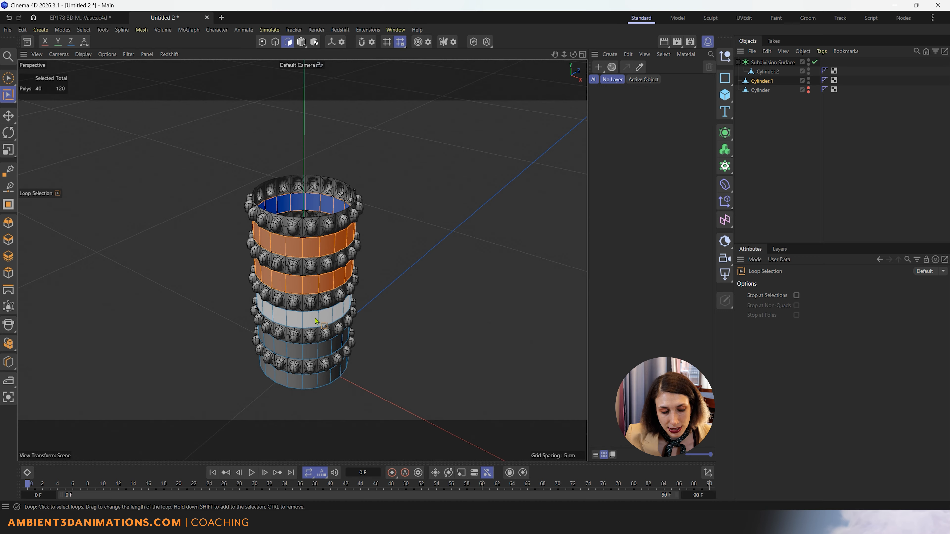
left_click(315, 320, "shift")
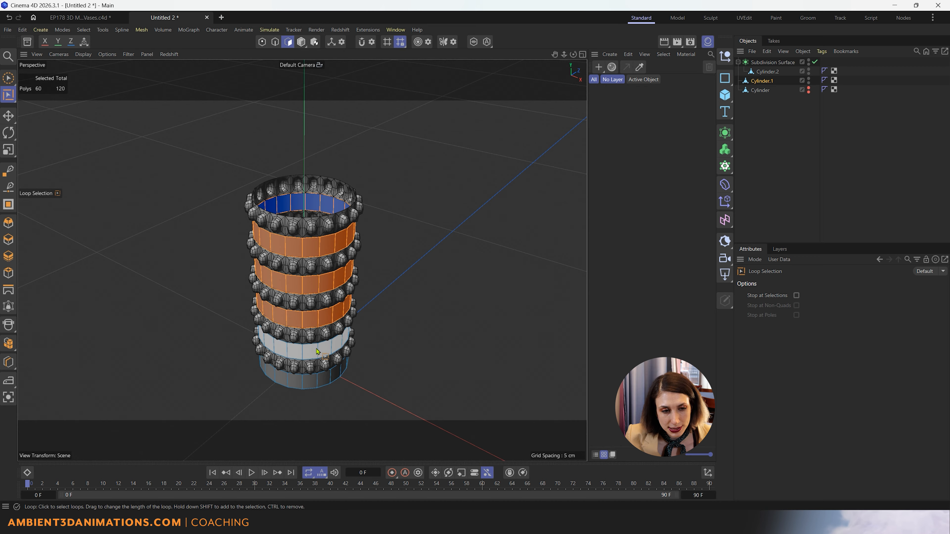
left_click(316, 351, "shift")
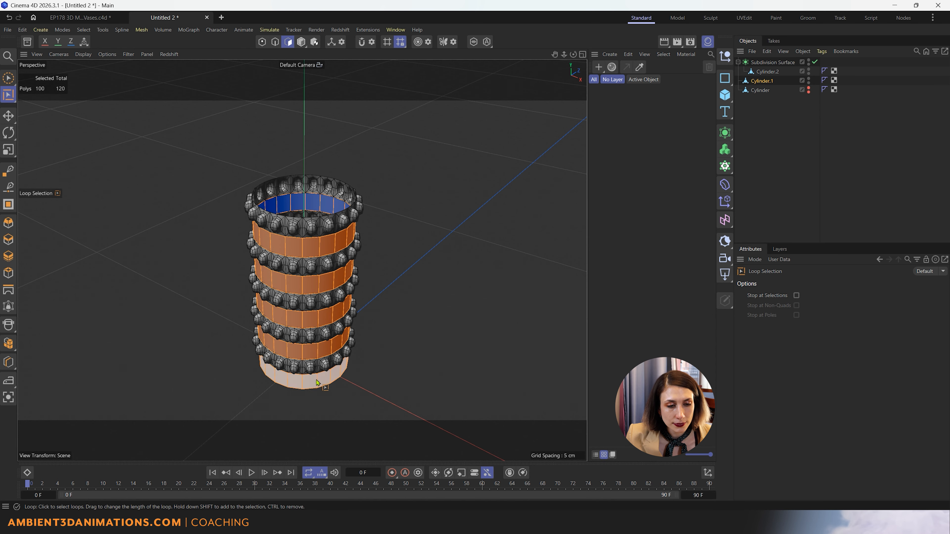
- Add the bottom cap polygons of Cylinder.1 to the loop selection and remove them from it again
scroll(316, 381, "down", 3)
left_click(308, 316, "shift")
left_click_drag(307, 315, 329, 279, "alt")
left_click(320, 332, "shift")
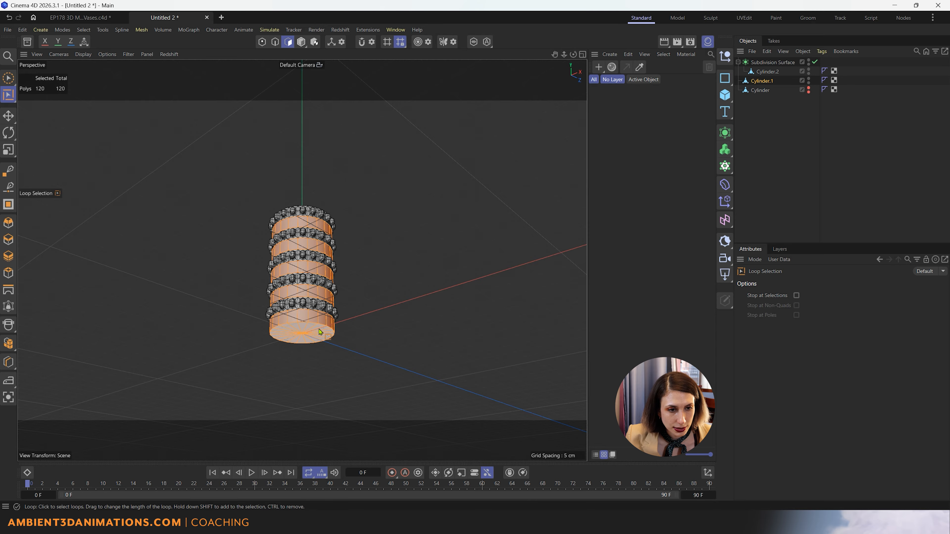
left_click_drag(323, 270, 330, 263, "alt")
left_click_drag(324, 229, 329, 329, "alt")
scroll(292, 245, "up", 4)
scroll(292, 245, "up", 1)
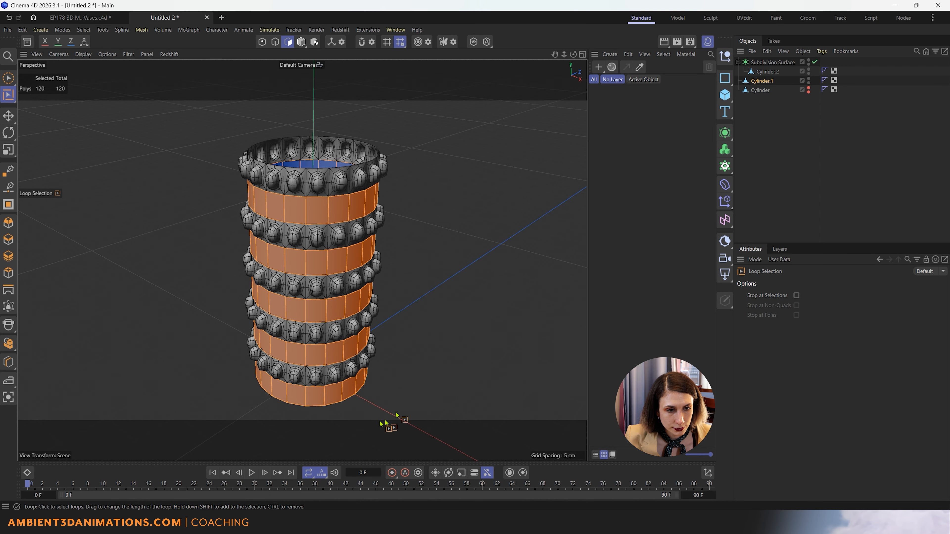
left_click_drag(388, 422, 383, 172, "alt")
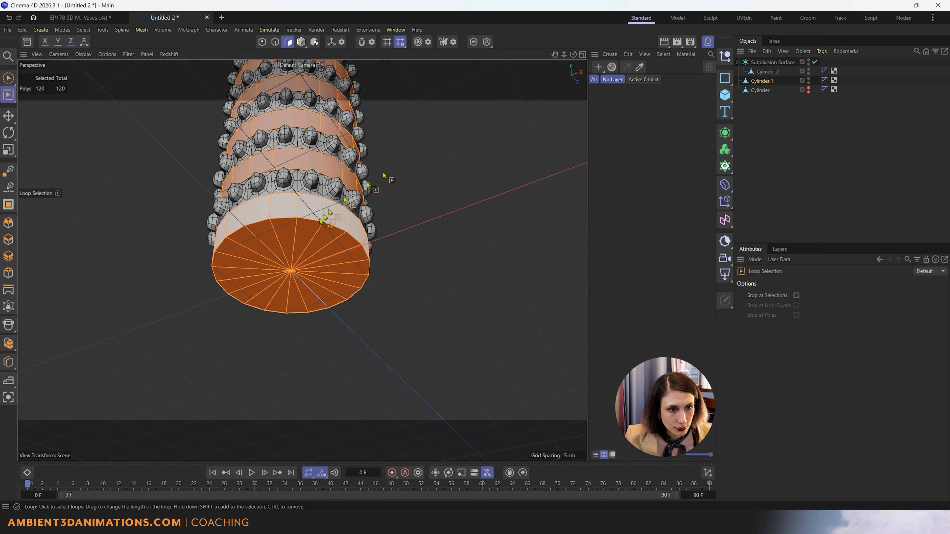
left_click(315, 242, "ctrl")
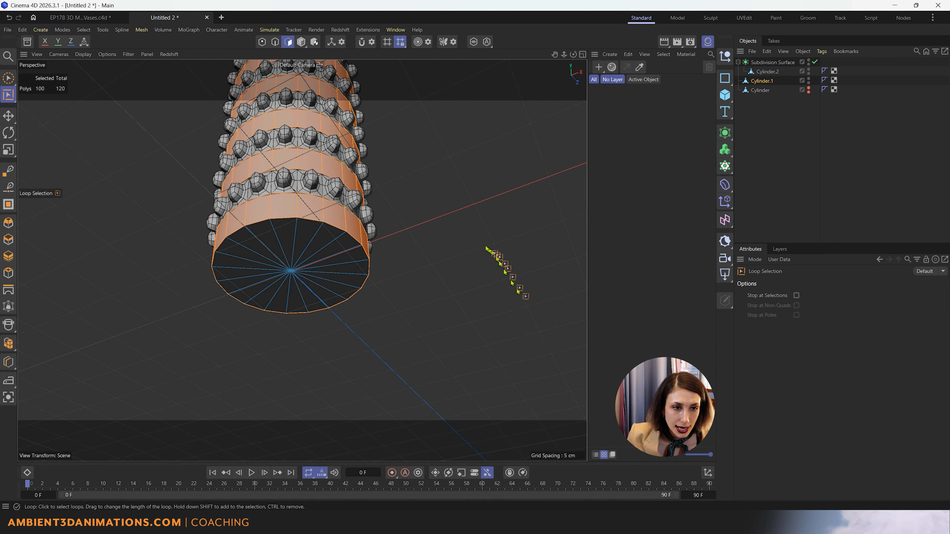
left_click_drag(498, 263, 382, 313, "alt")
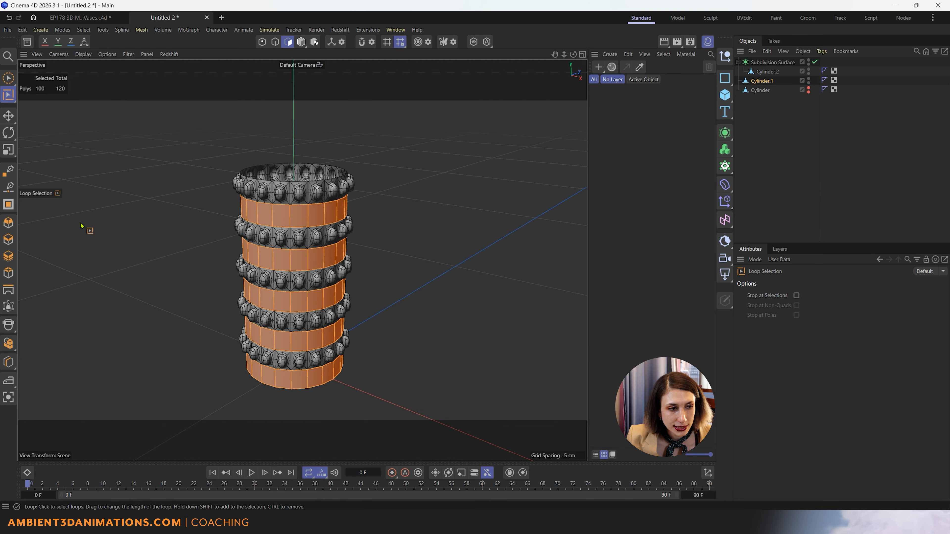
- Inset the selected polygons individually by 0.434 cm with Preserve Groups off and extrude them outward by 0.936 cm
left_click(9, 273)
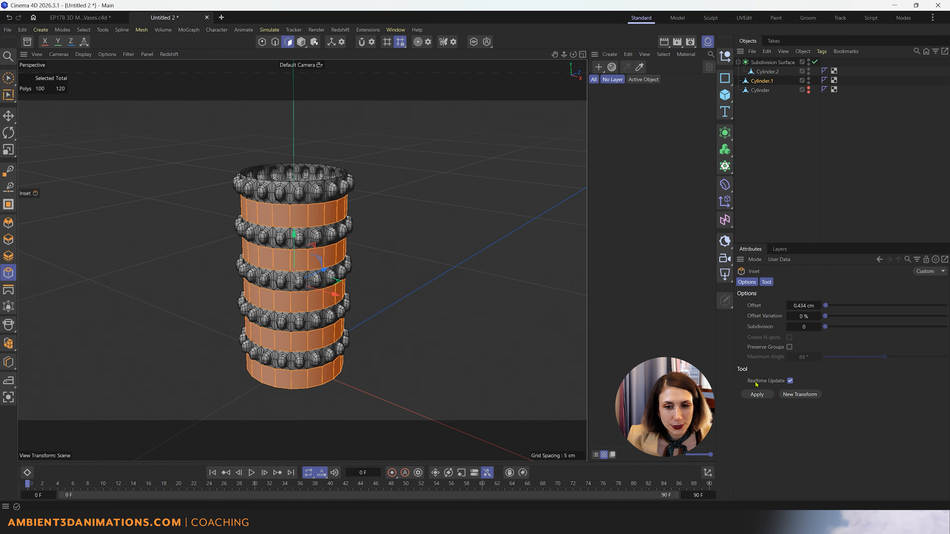
left_click(756, 395)
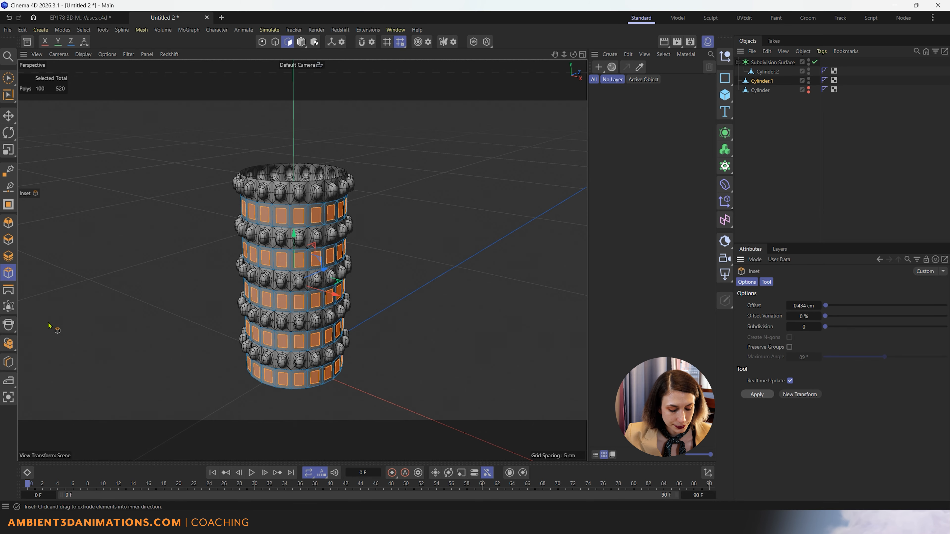
key("m")
key("t")
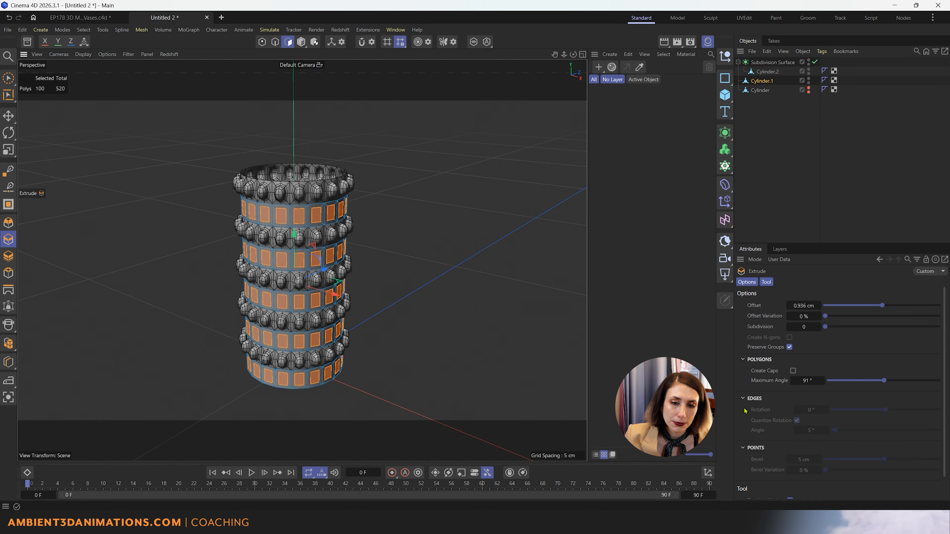
scroll(756, 421, "down", 1)
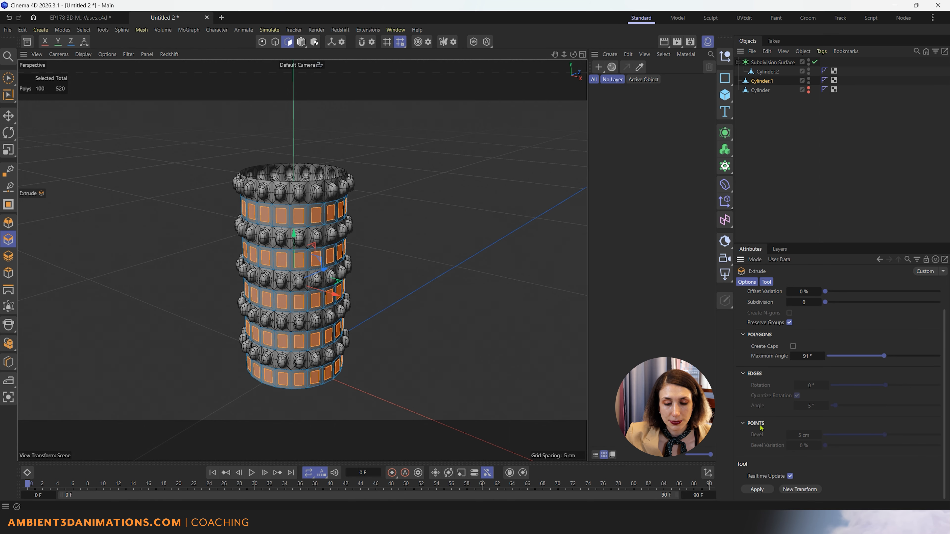
left_click(756, 489)
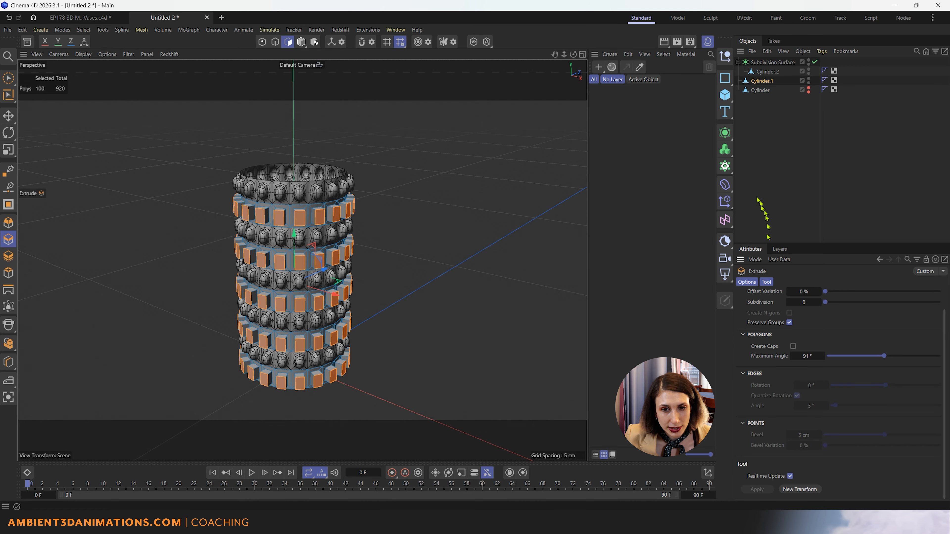
- Add a second Subdivision Surface as parent of Cylinder.1 and set its viewport and renderer subdivision levels to 1
left_click(725, 132)
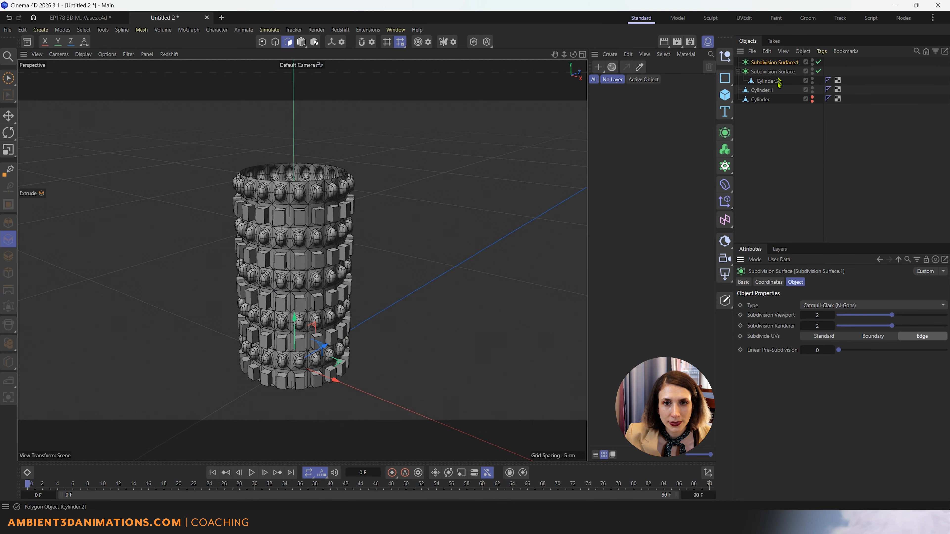
left_click_drag(762, 91, 773, 66)
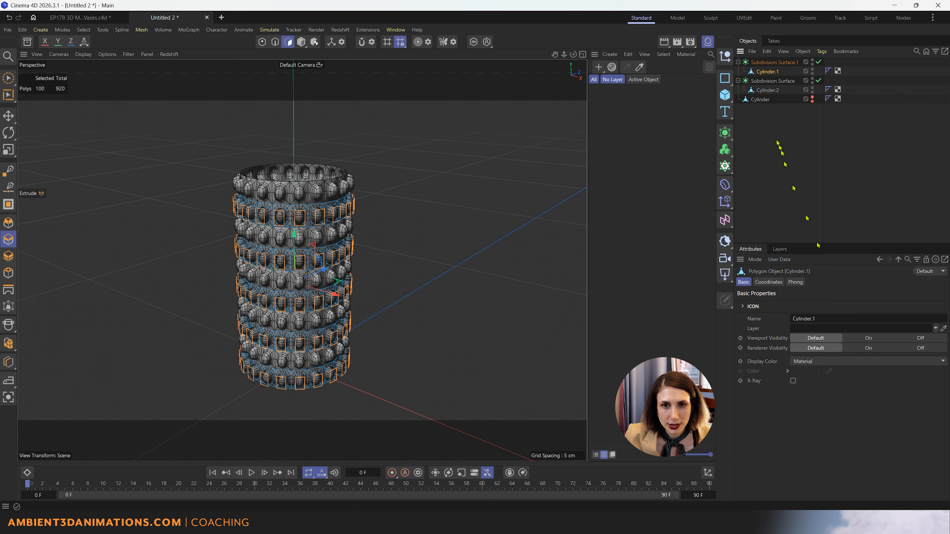
left_click(774, 62)
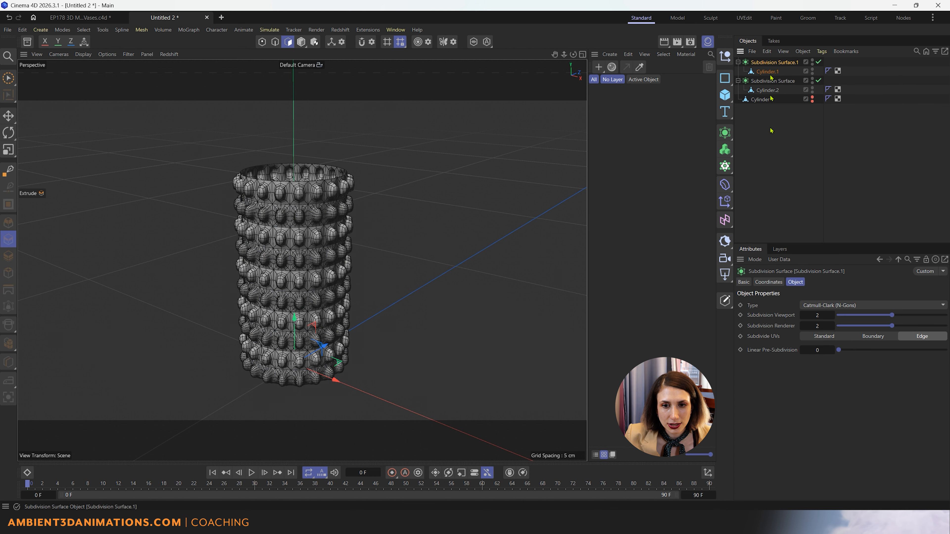
left_click(803, 317)
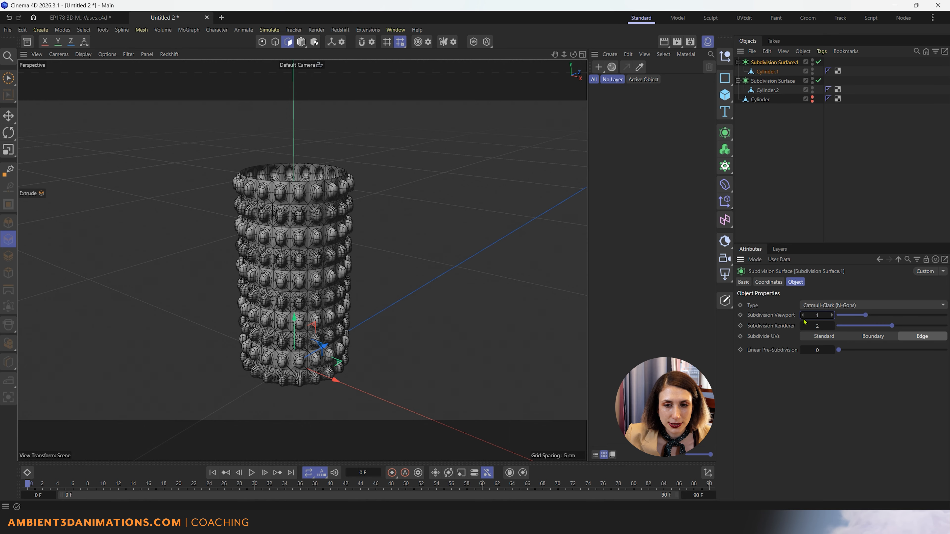
left_click(804, 326)
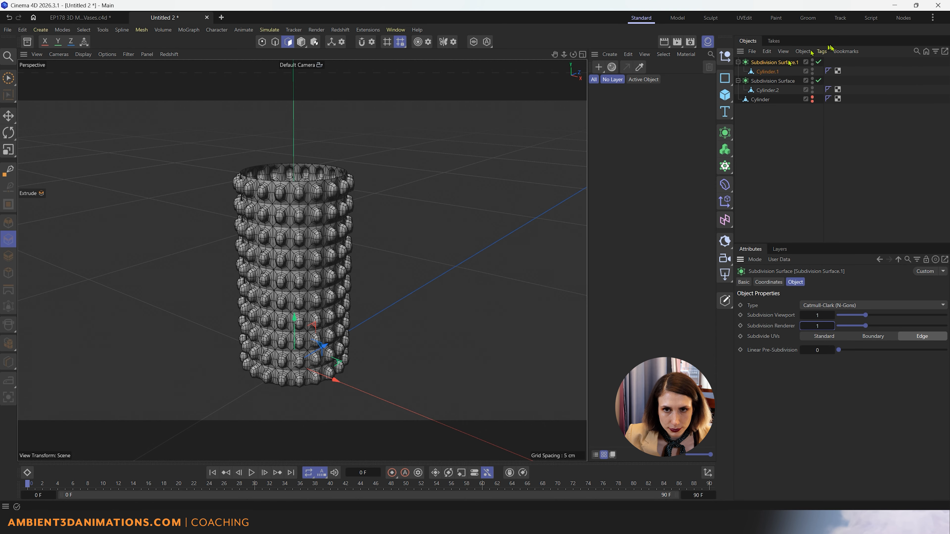
- Disable both Subdivision Surface objects and check the selected bump polygons on Cylinder.1 and Cylinder.2
left_click(775, 76)
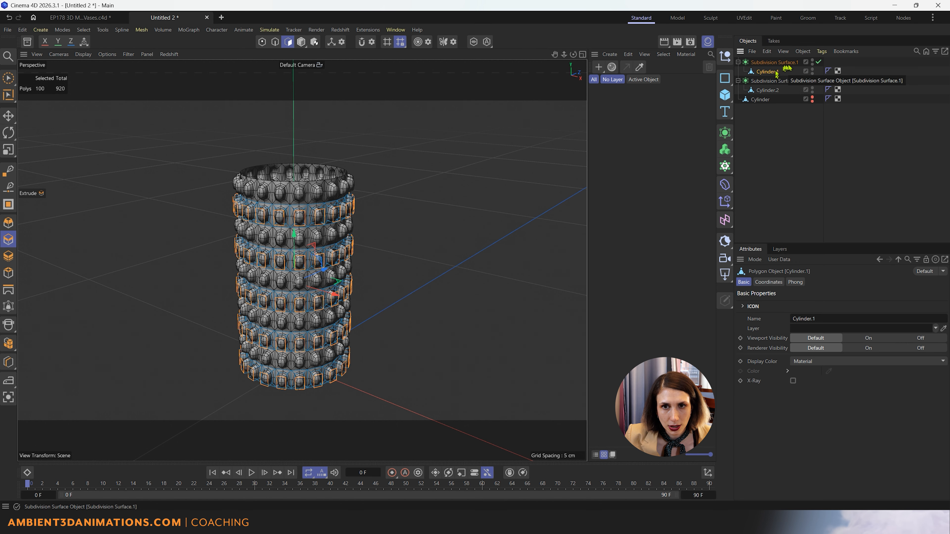
left_click(818, 62)
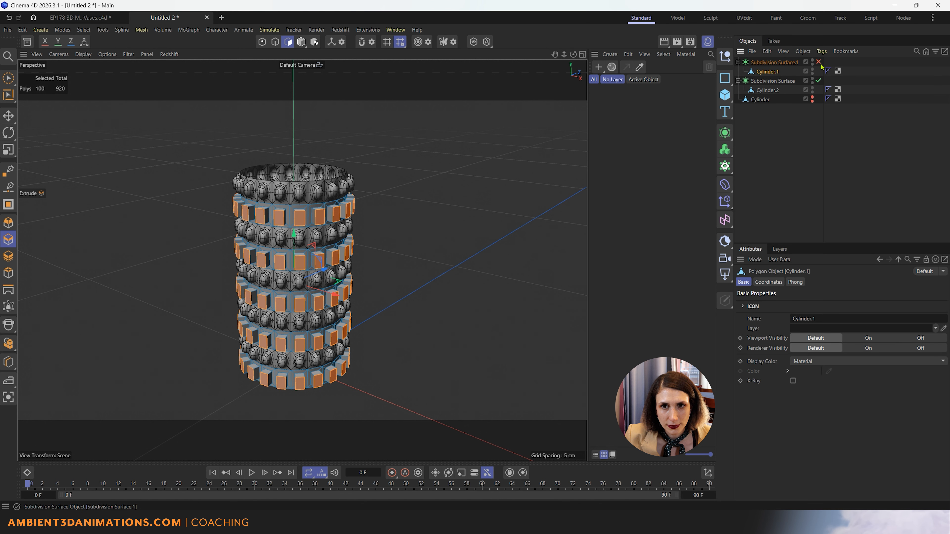
left_click(818, 81)
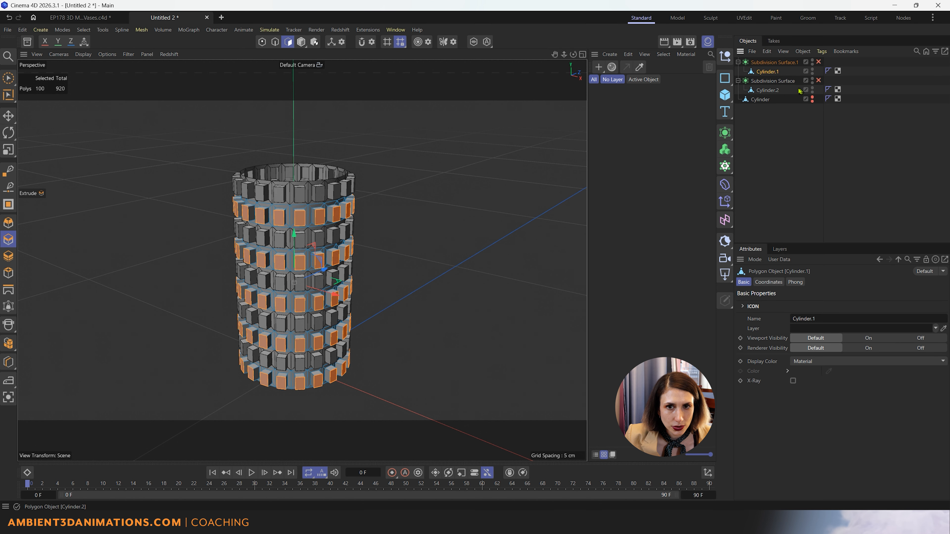
left_click(766, 90)
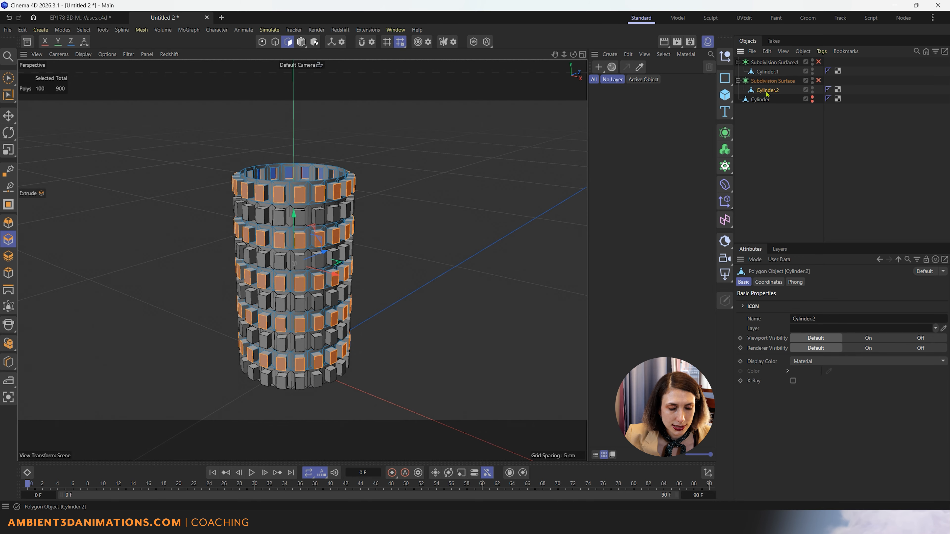
- Store the selected bump faces of Cylinder.1 as a polygon selection tag, deselect them and restore the selection from the tag
left_click(766, 73)
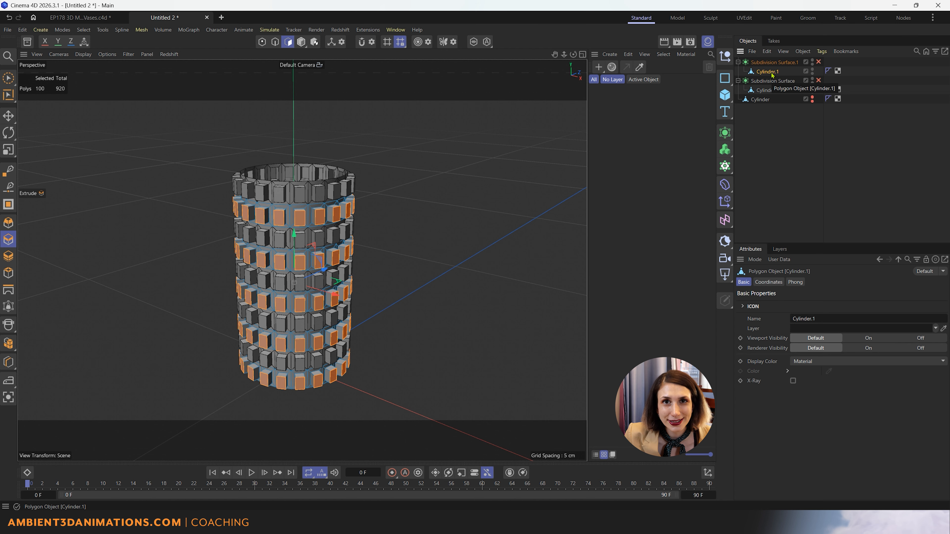
left_click(84, 30)
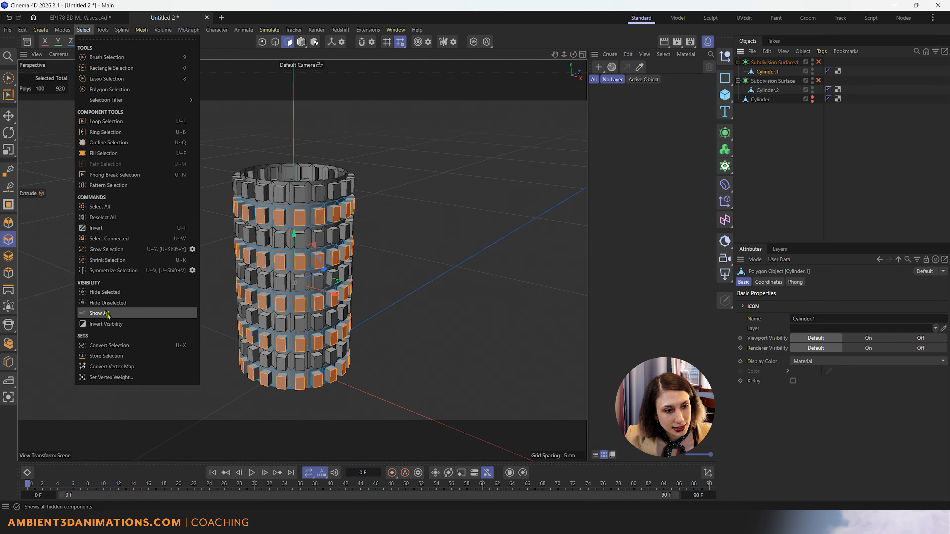
left_click(108, 356)
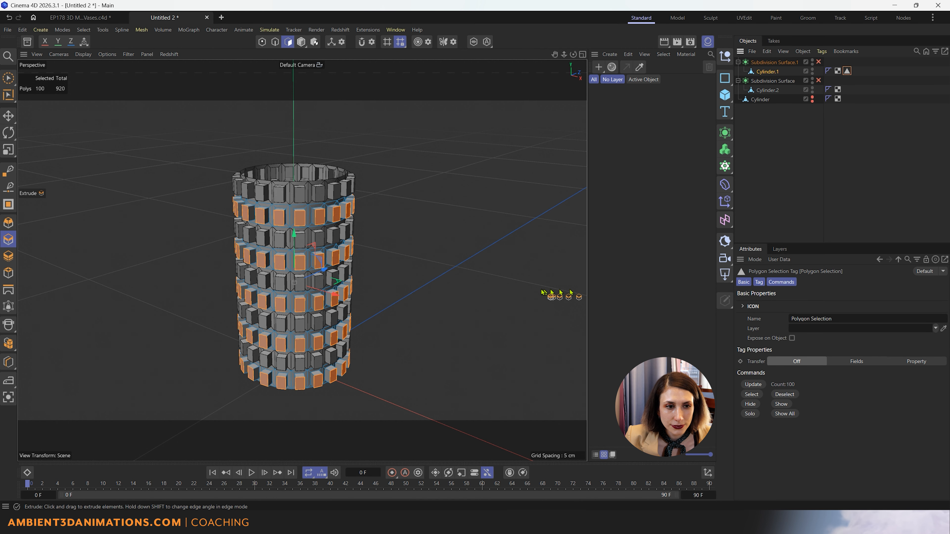
left_click(549, 294)
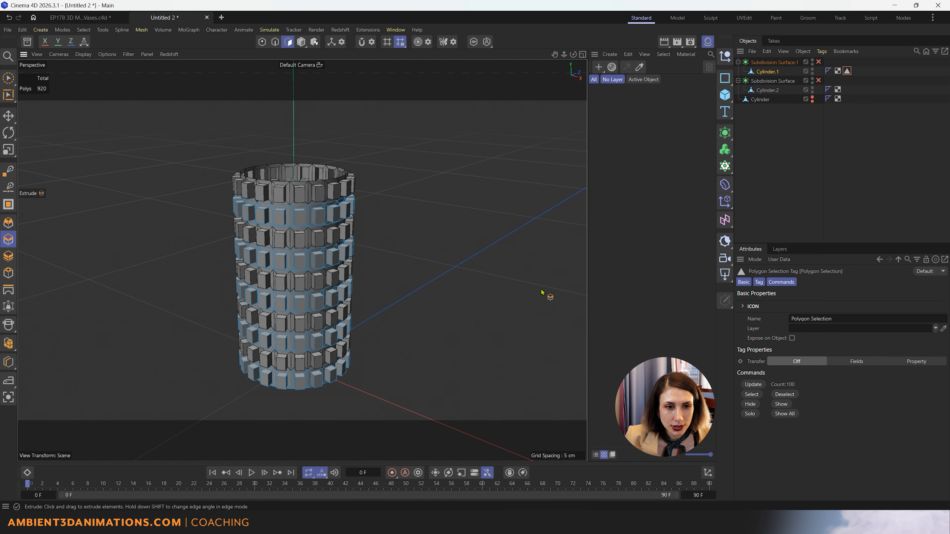
double_click(847, 71)
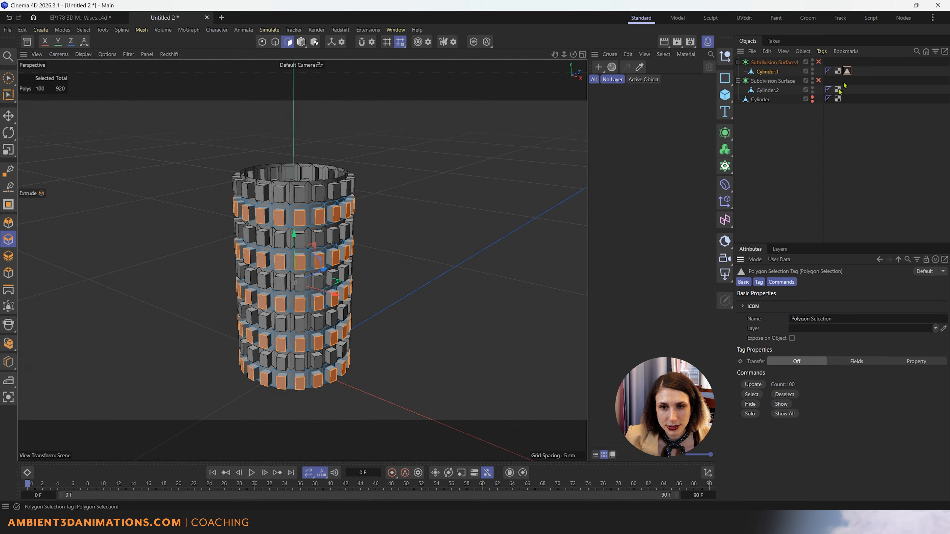
- Store the selected bump faces of Cylinder.2 as a polygon selection tag
left_click(767, 94)
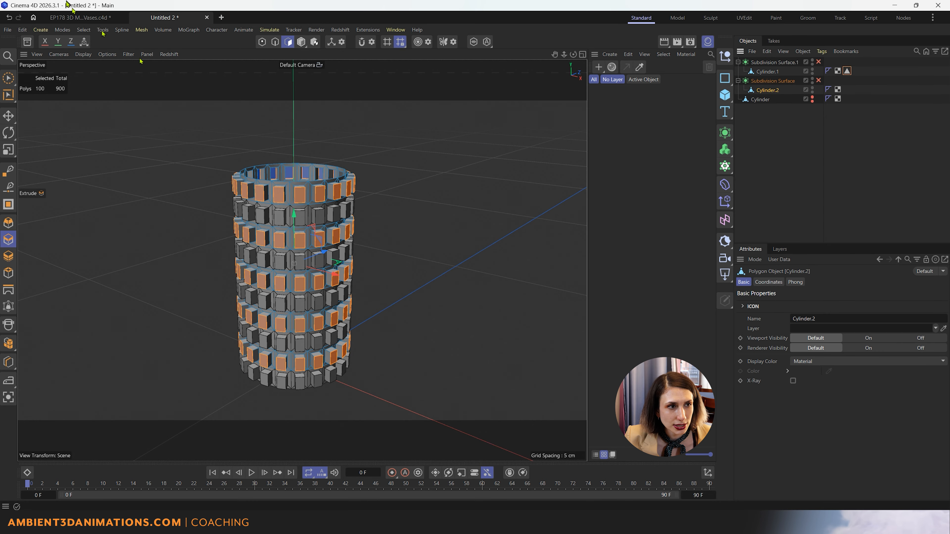
left_click(89, 32)
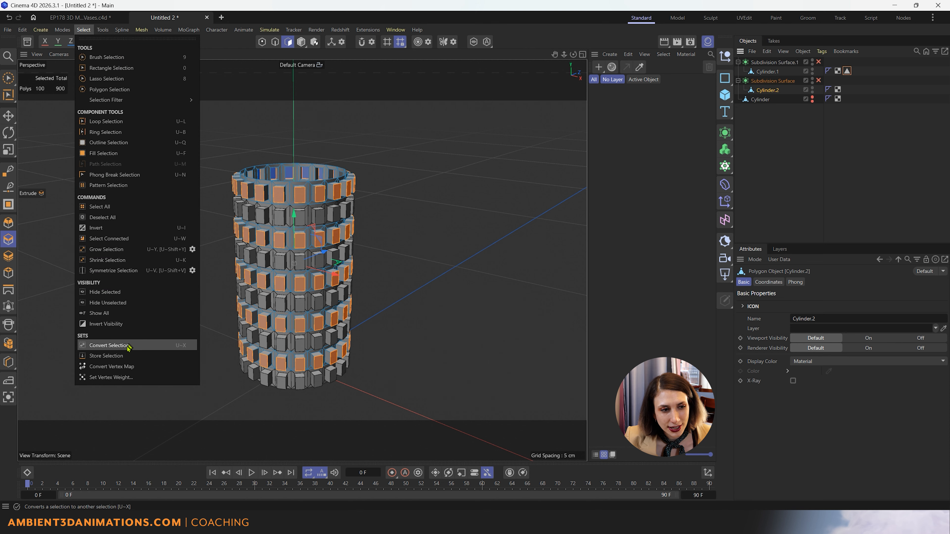
left_click(121, 357)
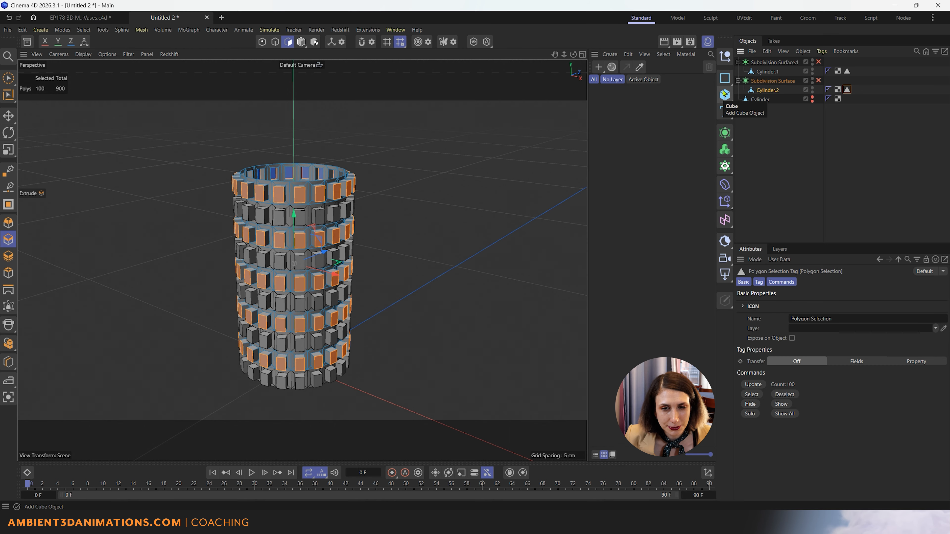
- Turn both Subdivision Surface objects back on
left_click(769, 63)
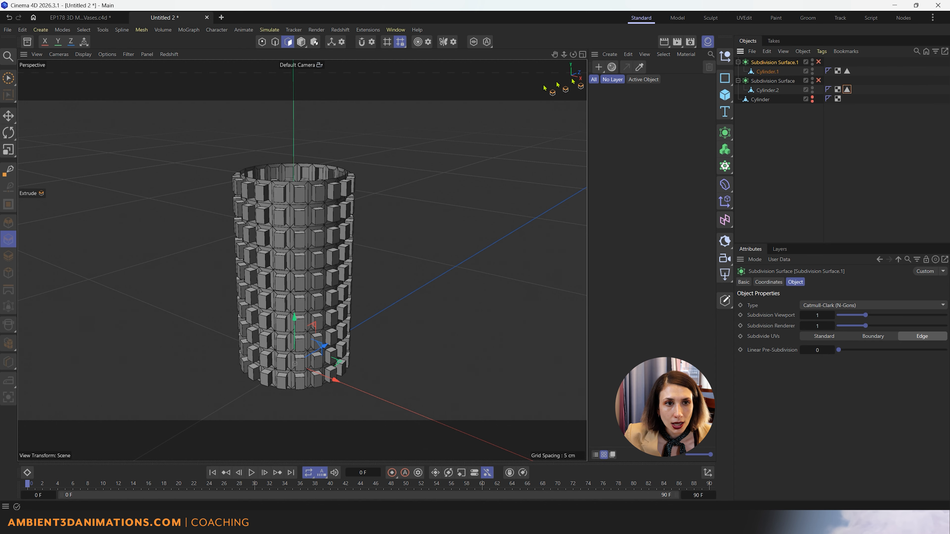
left_click(818, 62)
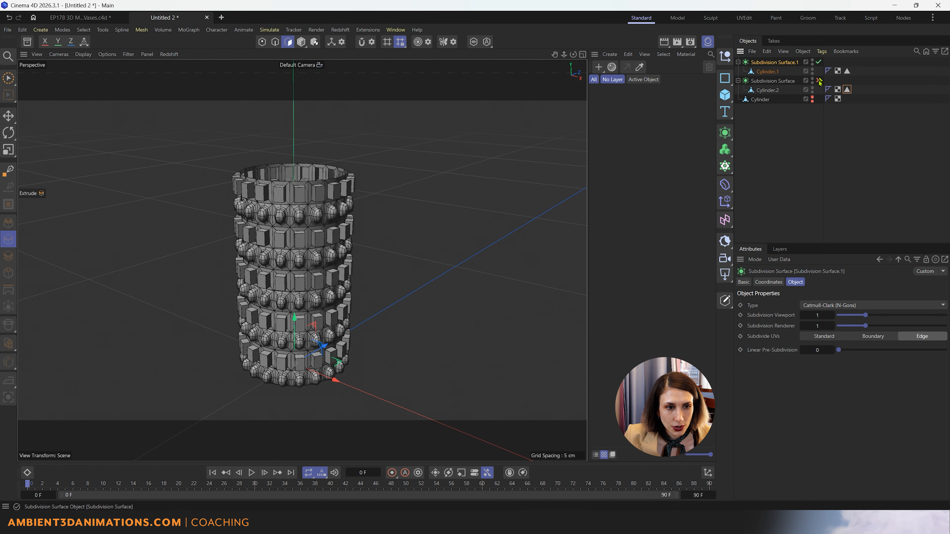
left_click(818, 80)
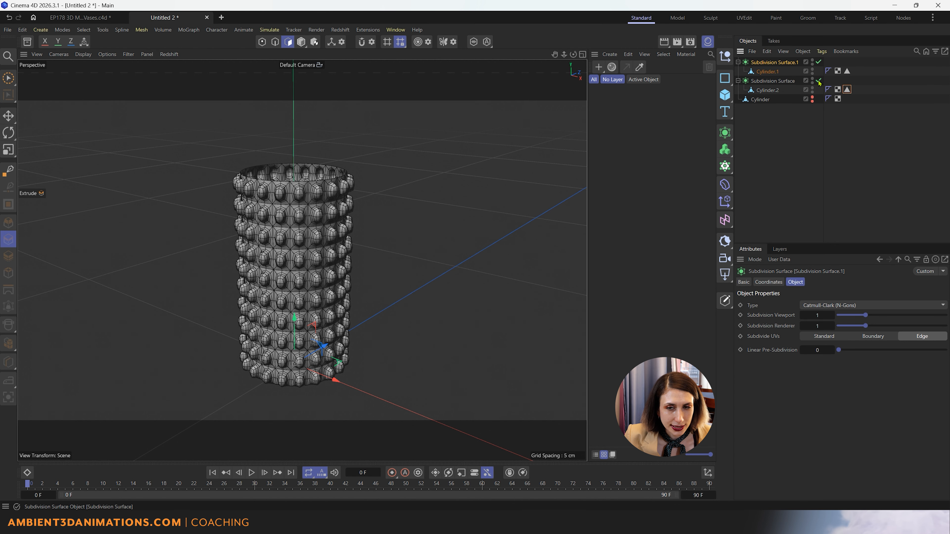
- Select Cylinder.1 in Model mode and activate the Rotate tool
left_click(768, 71)
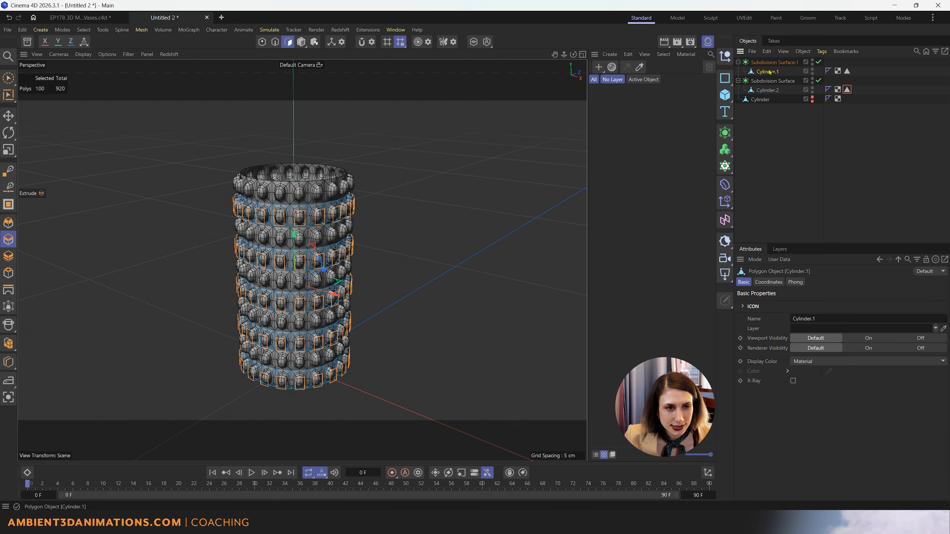
left_click(299, 43)
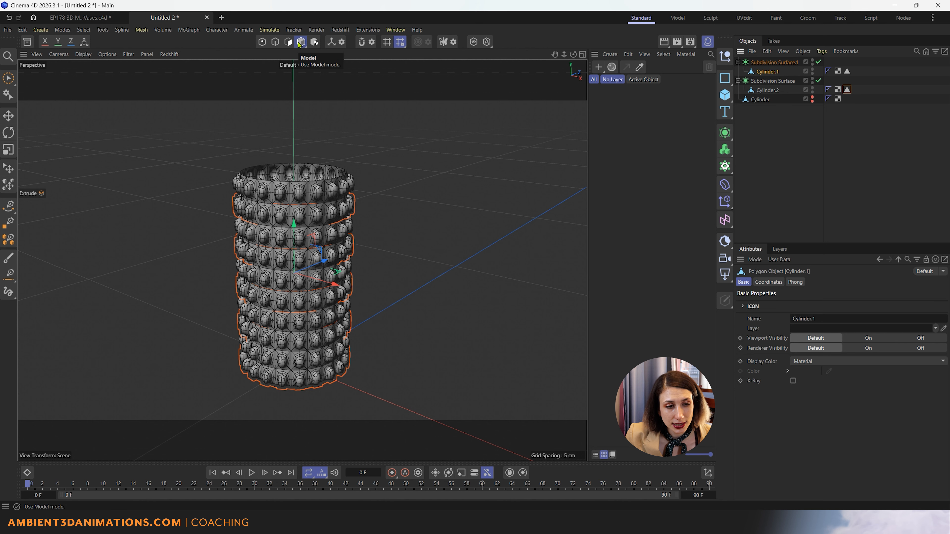
key("r")
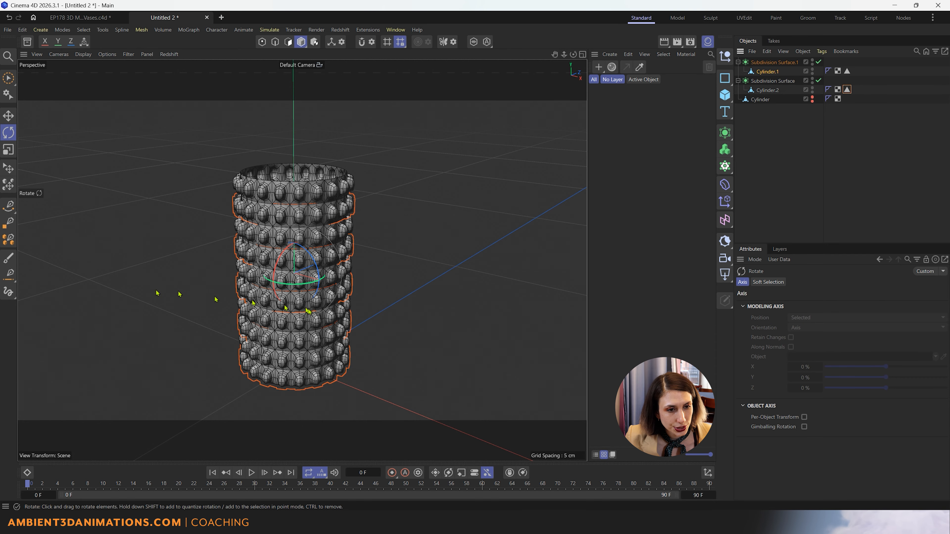
scroll(301, 270, "up", 10)
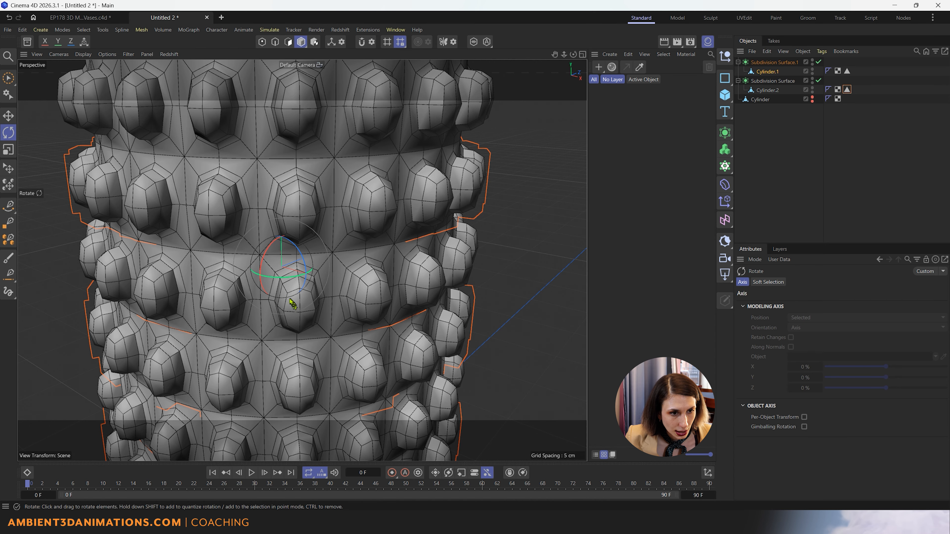
- Switch to the Windows Calculator and shrink it to a small window over the viewport
key("super")
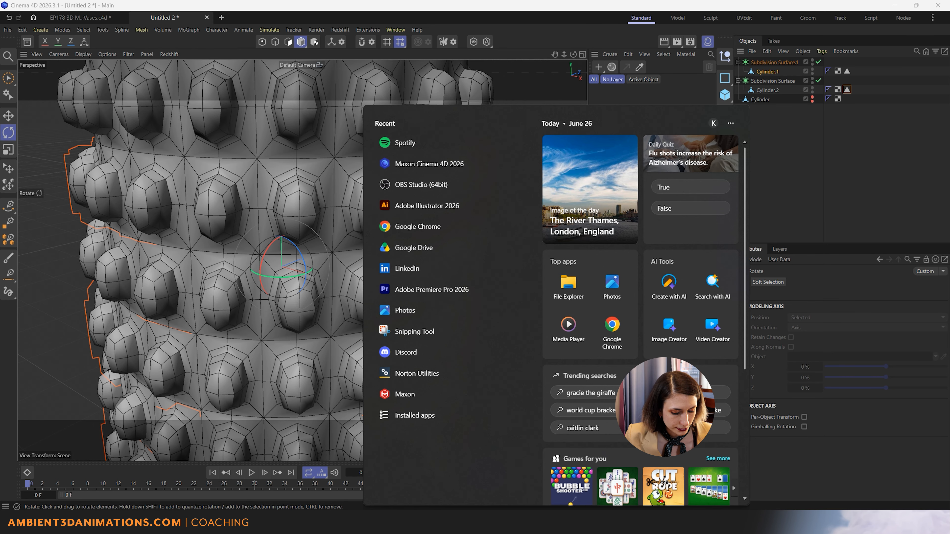
type("c")
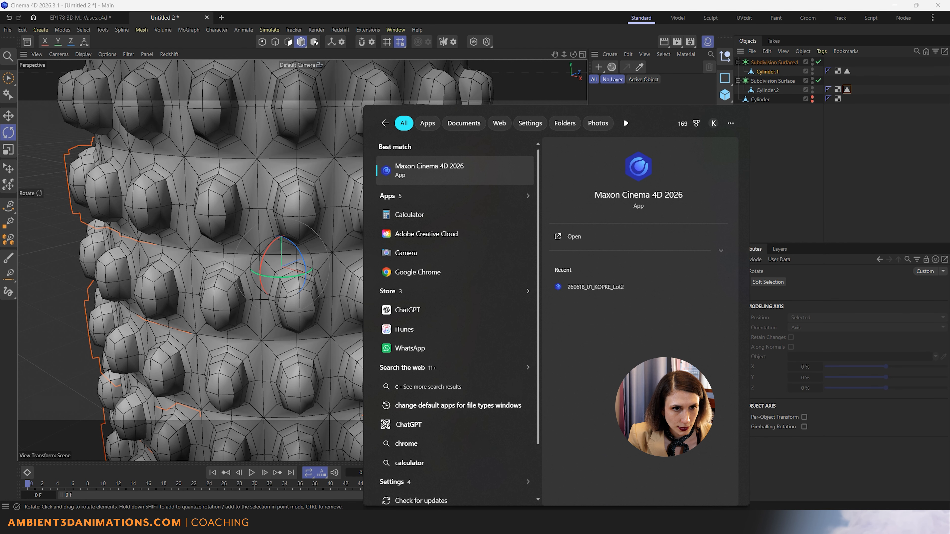
type("al")
key("Return")
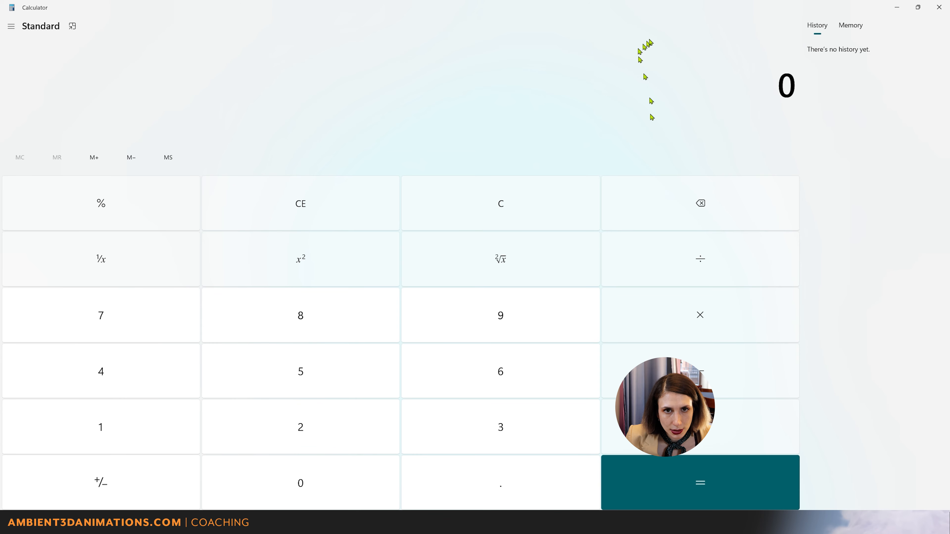
left_click_drag(658, 8, 625, 106)
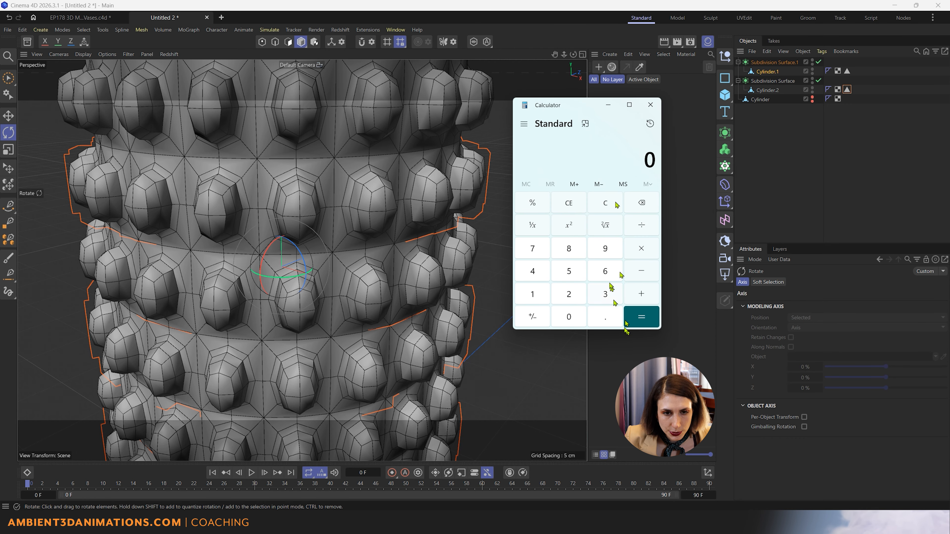
- Calculate the half-segment rotation angle by dividing 360 by 20 and the result by 2, and close Calculator
left_click(611, 295)
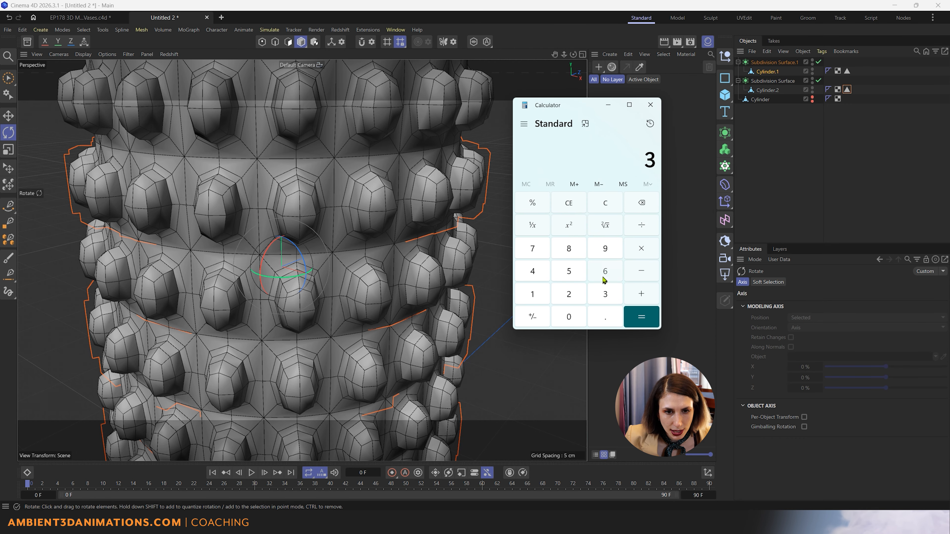
left_click(605, 272)
left_click(573, 316)
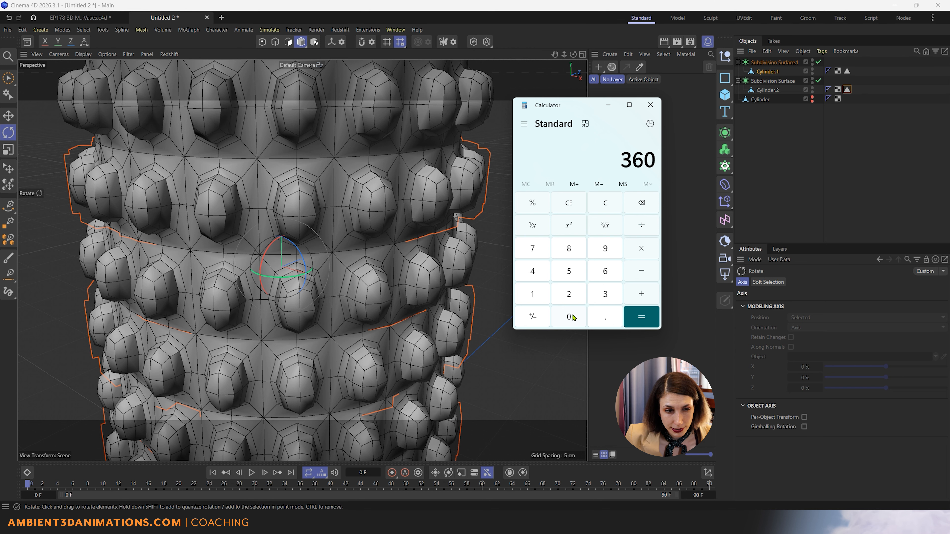
left_click(642, 228)
left_click(570, 295)
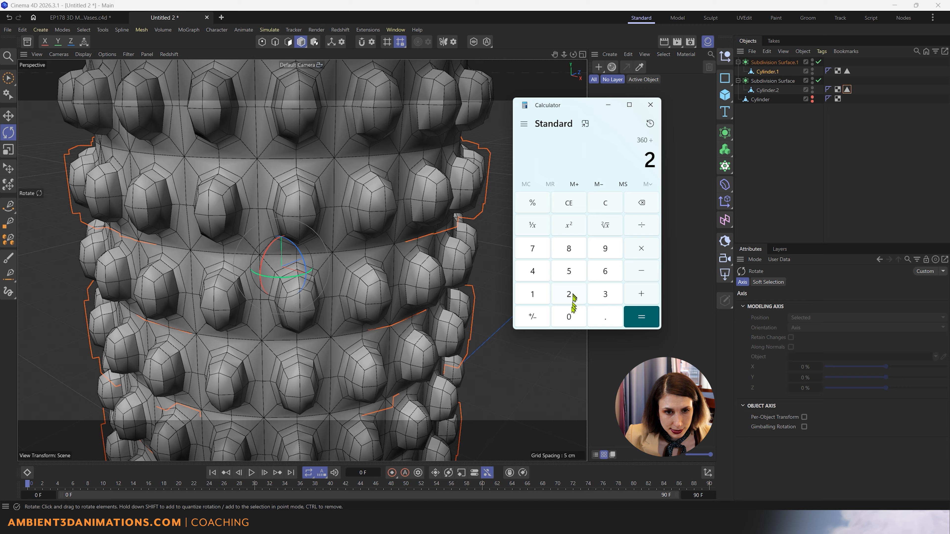
left_click(572, 316)
left_click(641, 319)
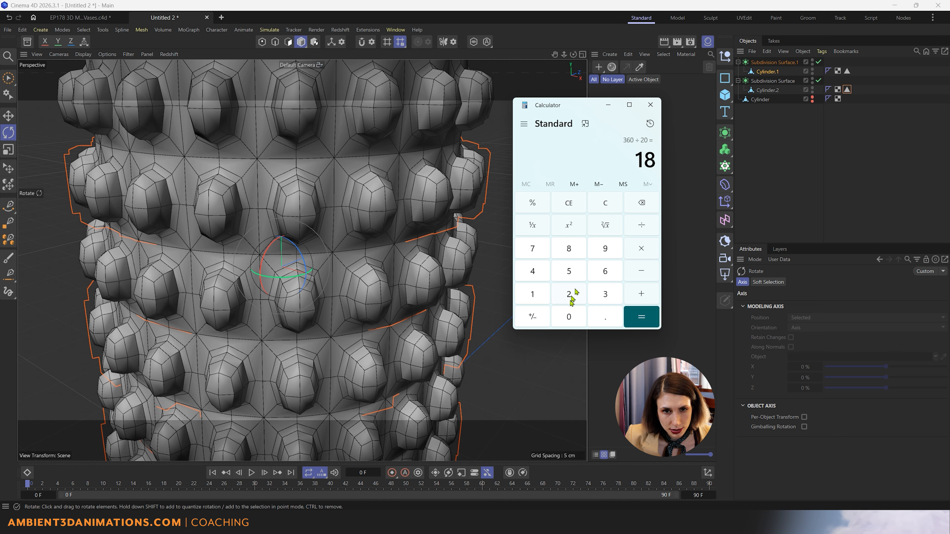
left_click(643, 225)
left_click(576, 292)
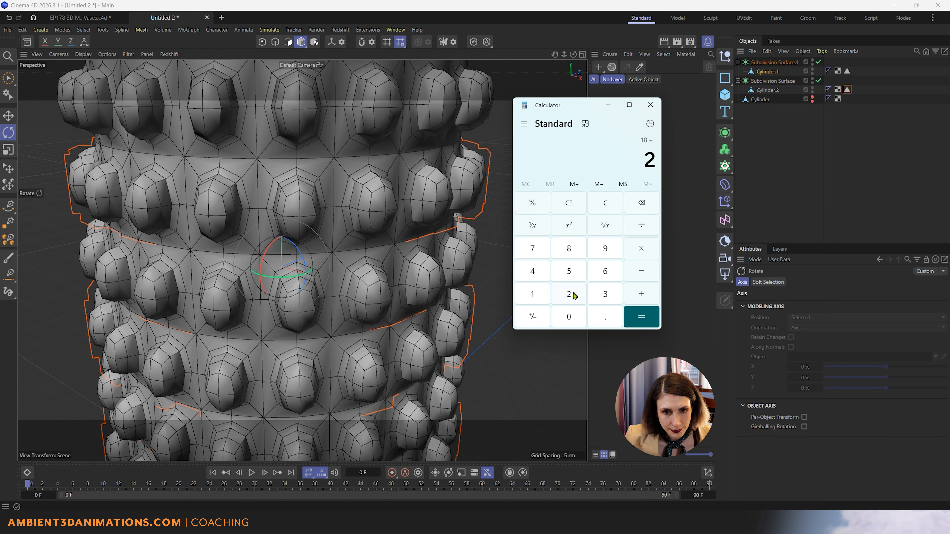
left_click(644, 316)
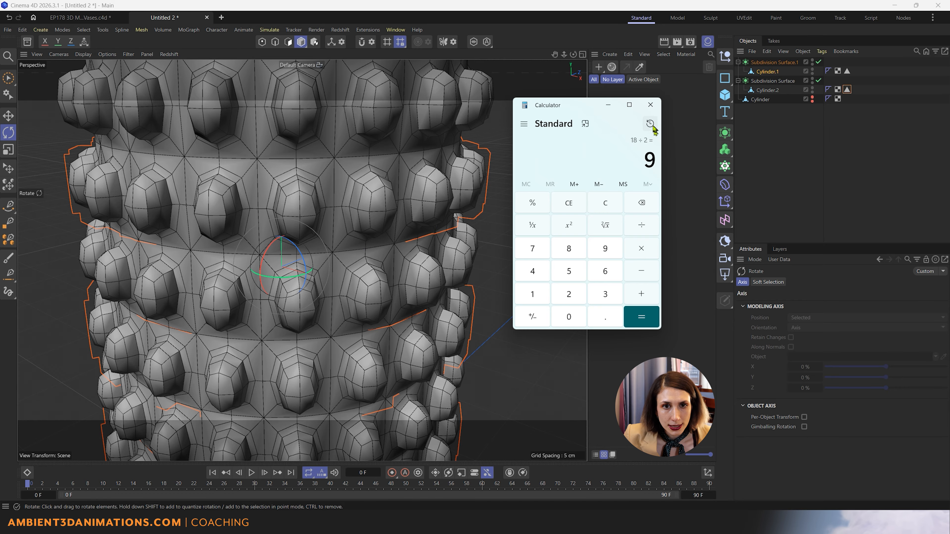
left_click(656, 108)
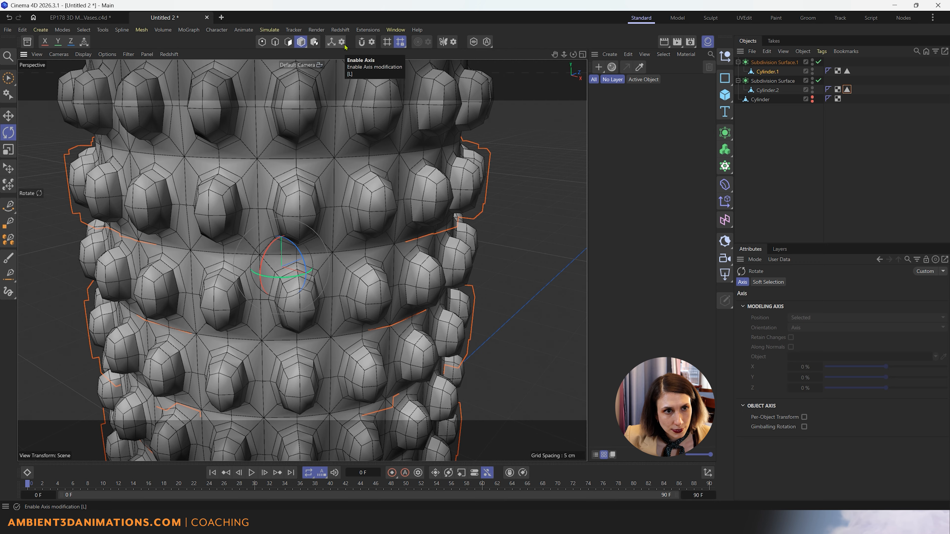
- Set the rotation quantize step to 9° in the modeling settings, keeping Quantize enabled
left_click(372, 44)
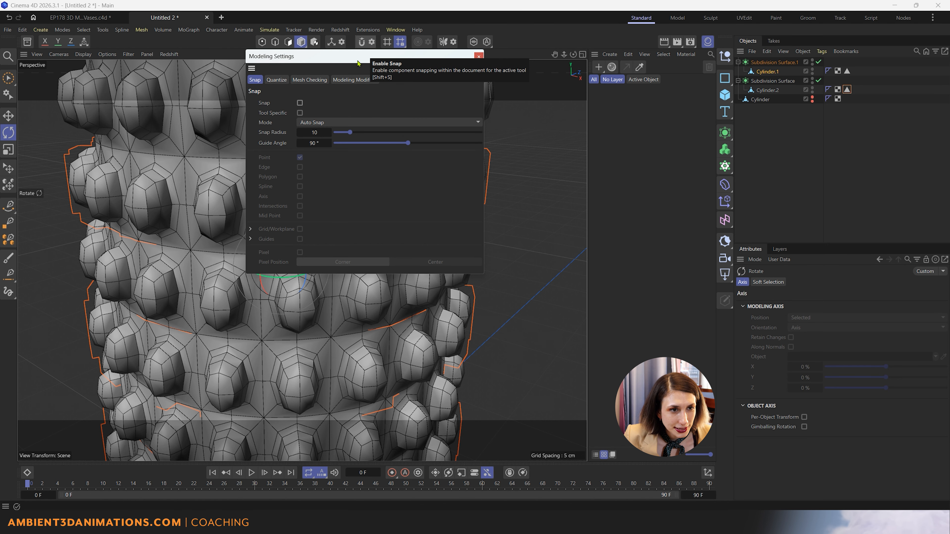
left_click(277, 80)
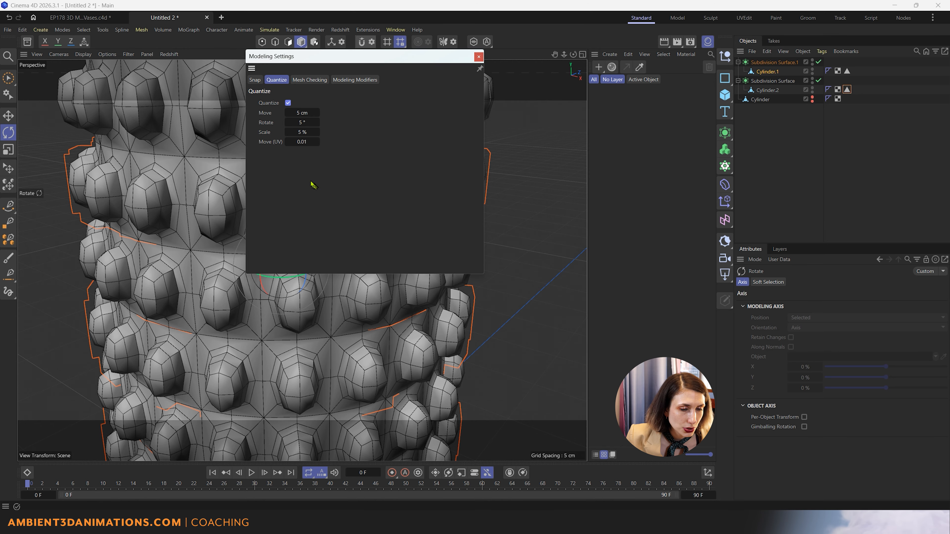
left_click(301, 124)
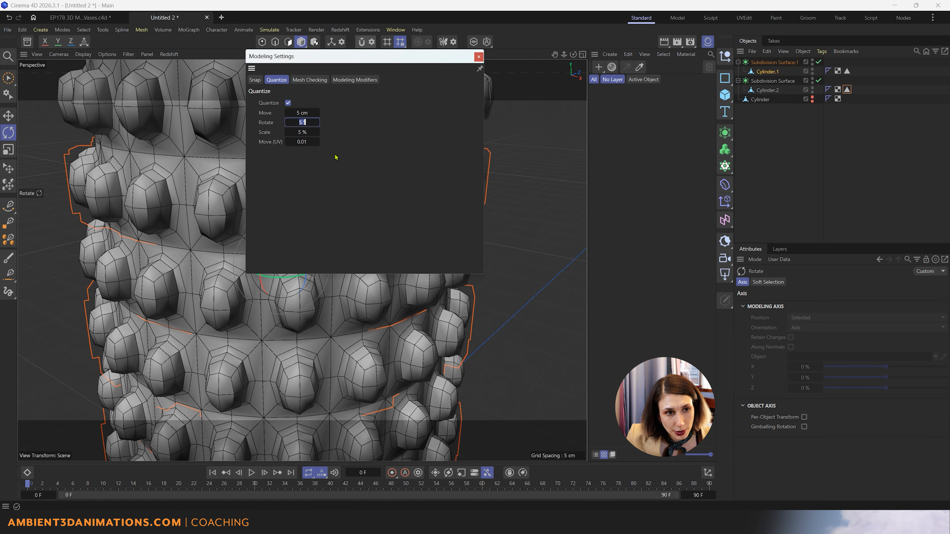
key("BackSpace")
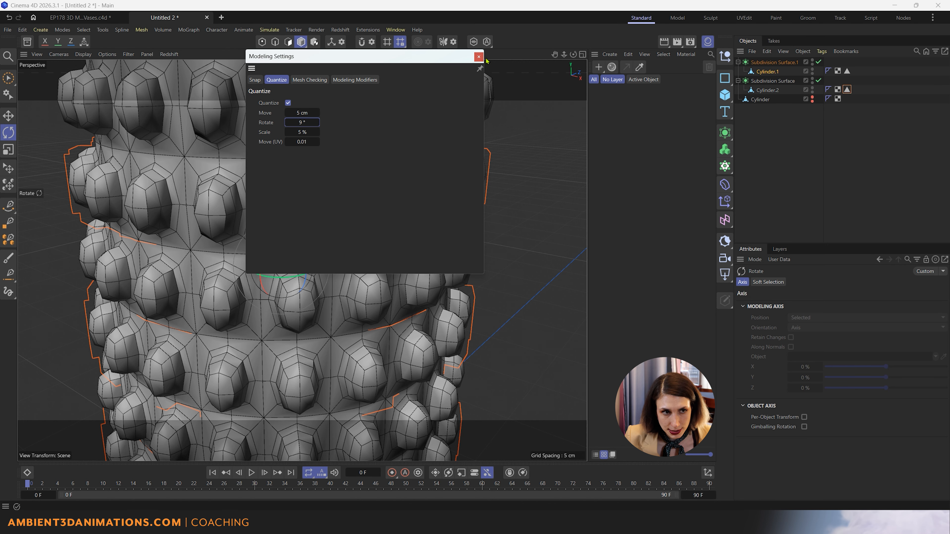
left_click_drag(428, 59, 822, 262)
- Rotate Cylinder.1 by 9° around its vertical axis to stagger its bump rows against those of Cylinder.2
left_click_drag(276, 278, 278, 281)
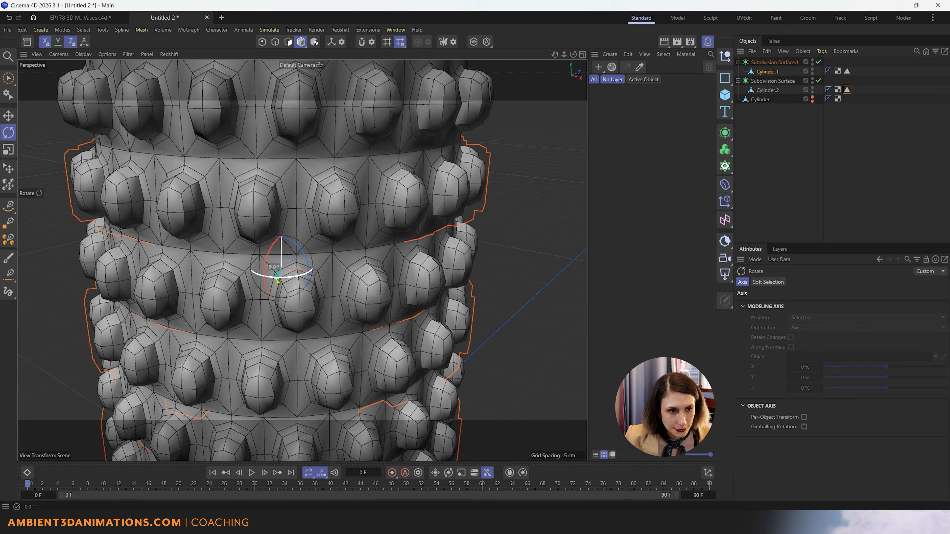
left_click_drag(277, 281, 278, 281)
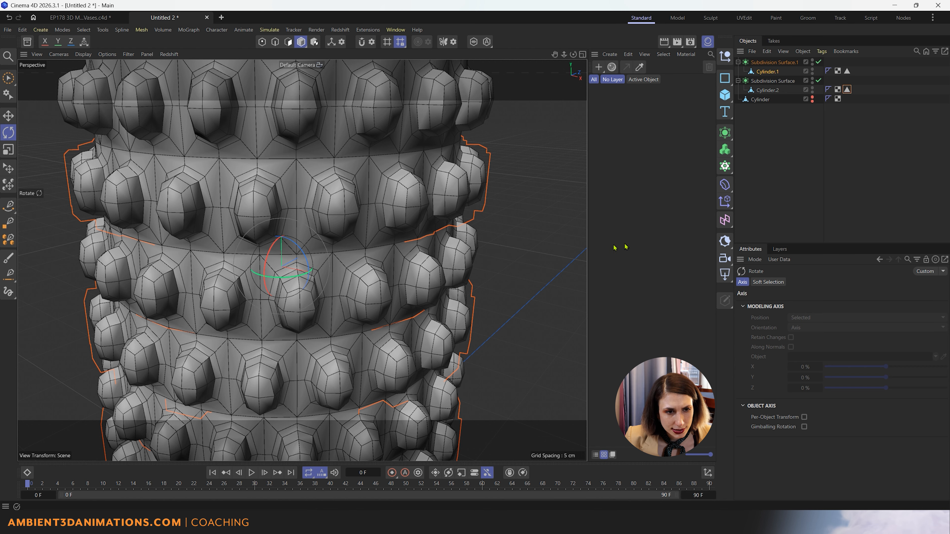
left_click(632, 248)
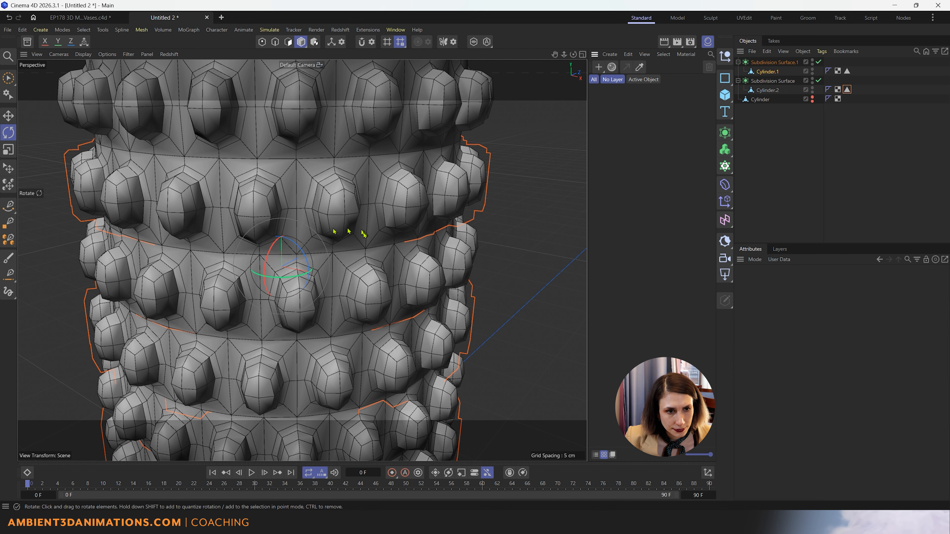
scroll(339, 229, "up", 6)
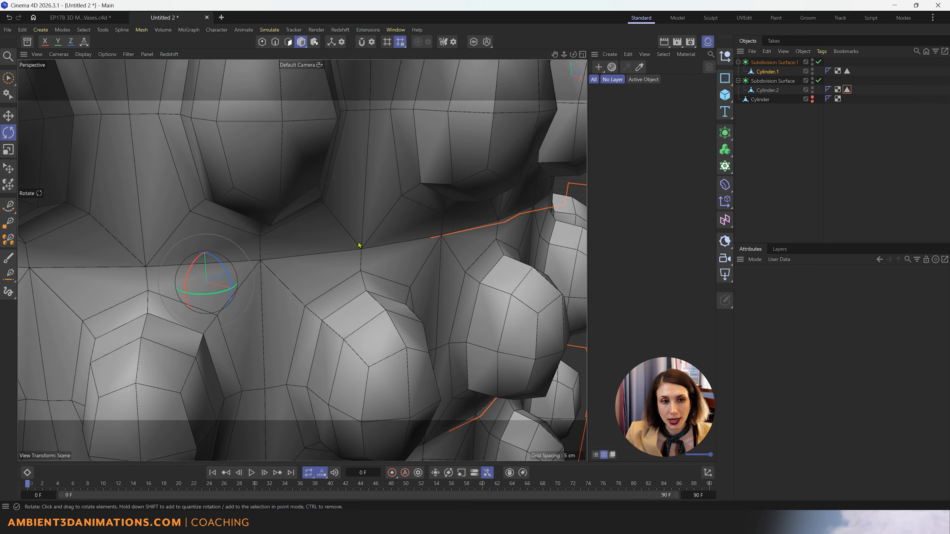
scroll(359, 245, "down", 10)
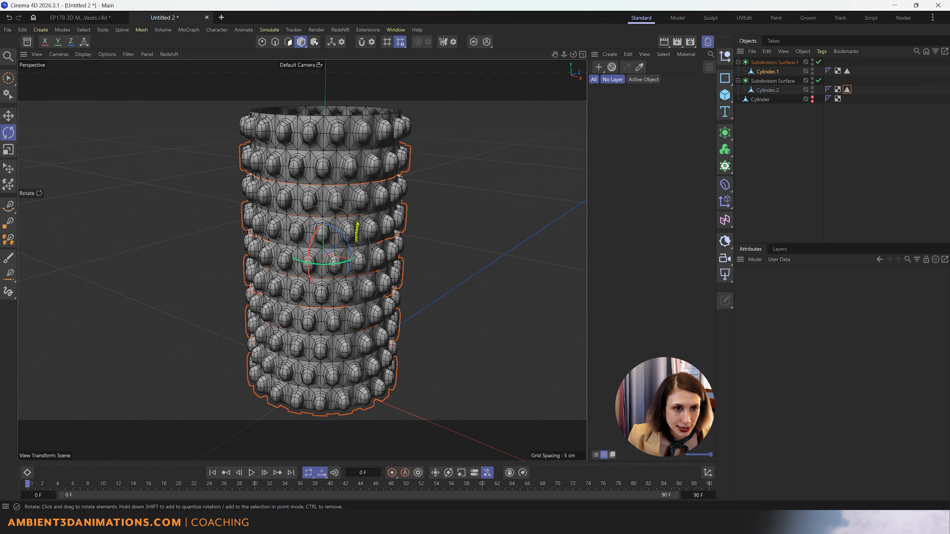
left_click_drag(376, 224, 366, 203, "alt")
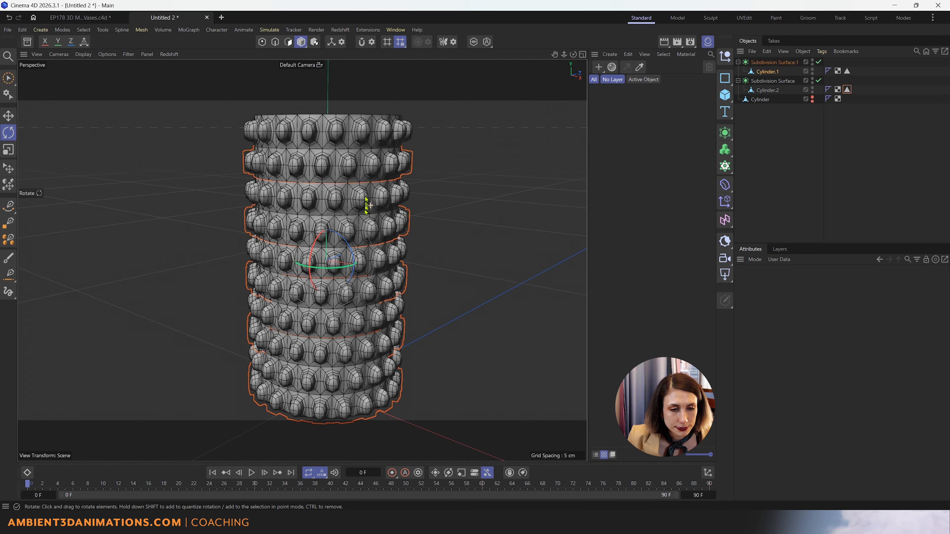
- Select both Subdivision Surface objects and merge them into a new polygon object with Connect Objects, keeping the originals
left_click(773, 62)
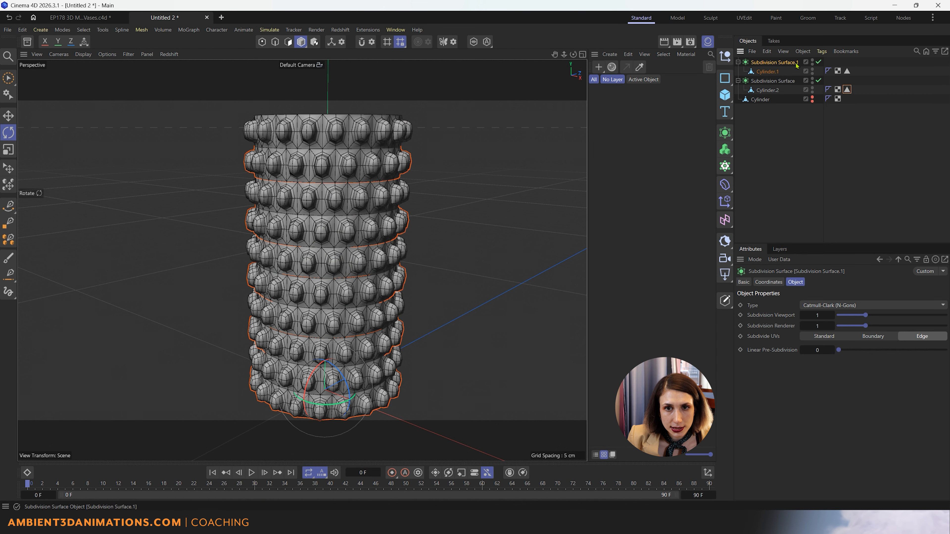
left_click(774, 83)
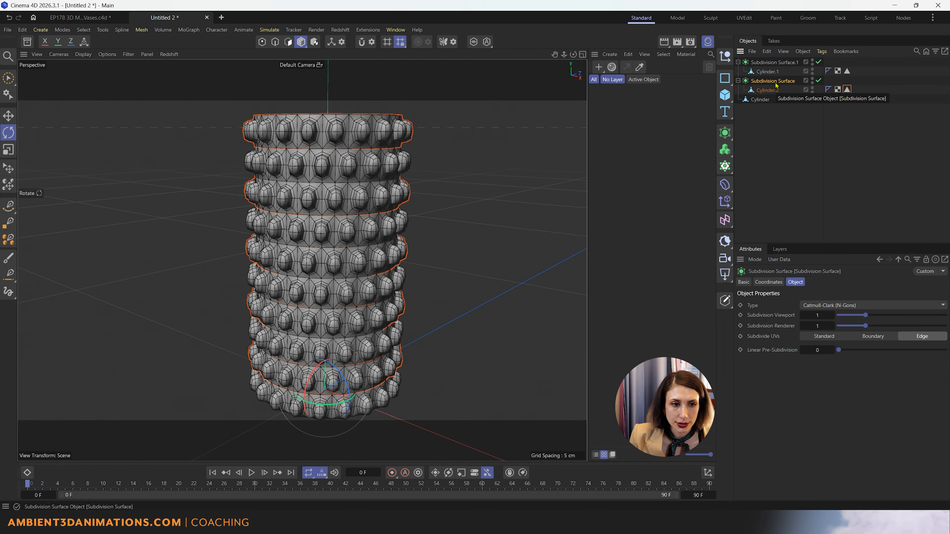
left_click(774, 63)
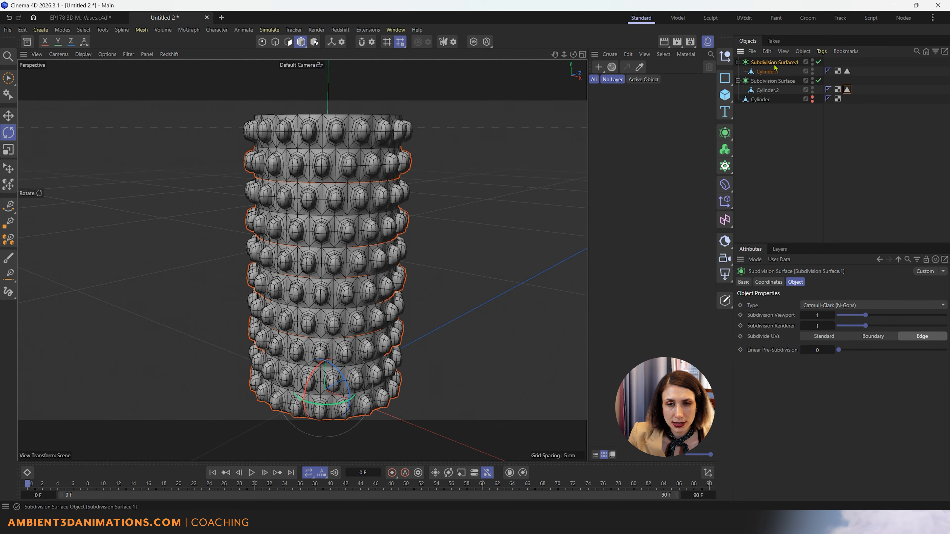
left_click(772, 81, "ctrl")
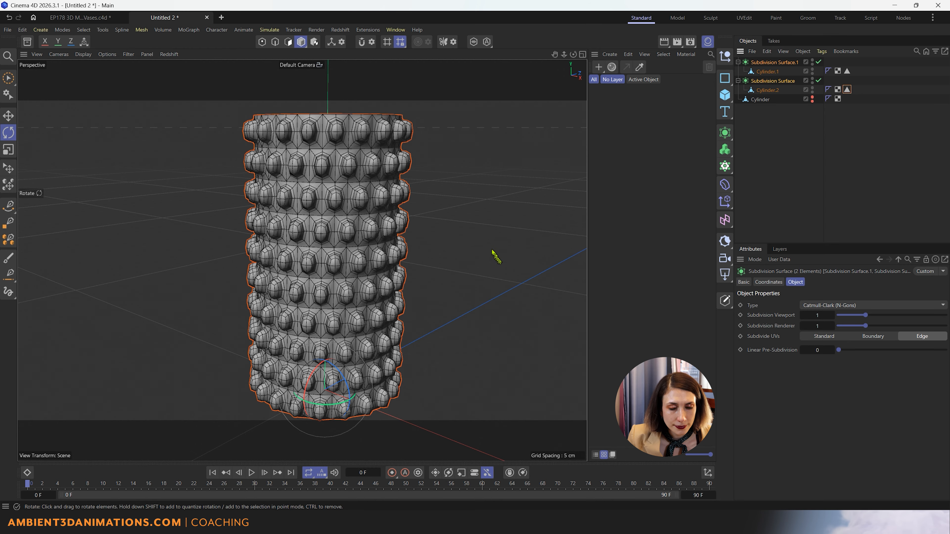
right_click(481, 227)
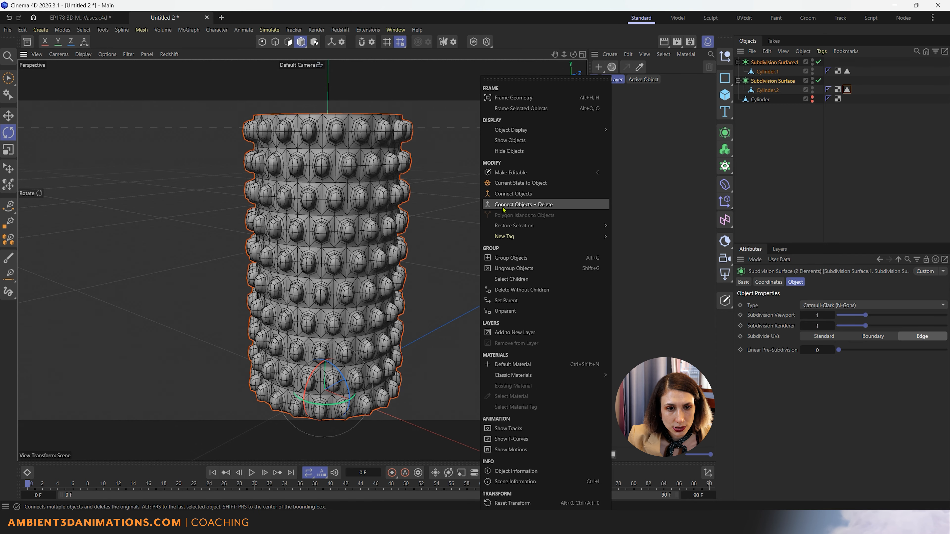
left_click(512, 193)
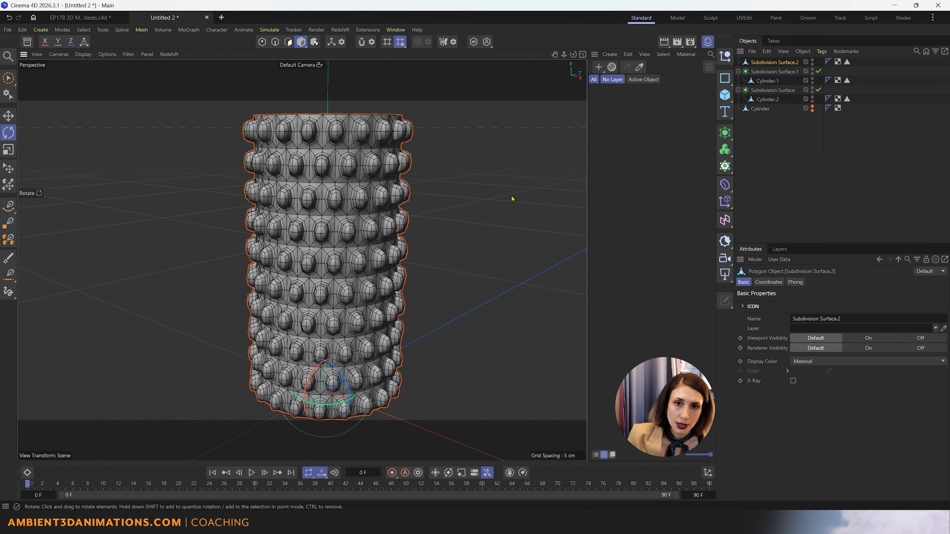
- Select both original Subdivision Surface objects and move them sideways, clear of the merged copy
left_click(785, 71)
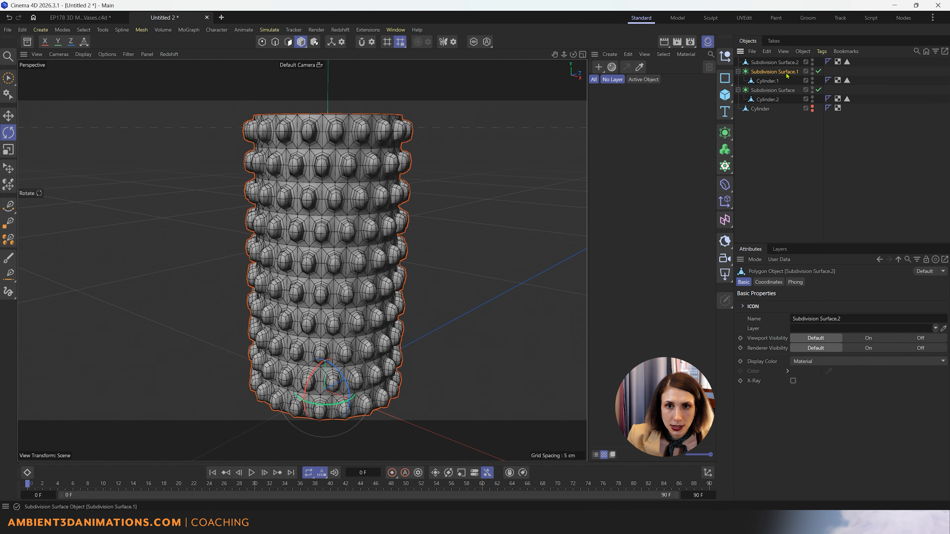
left_click(785, 90, "ctrl")
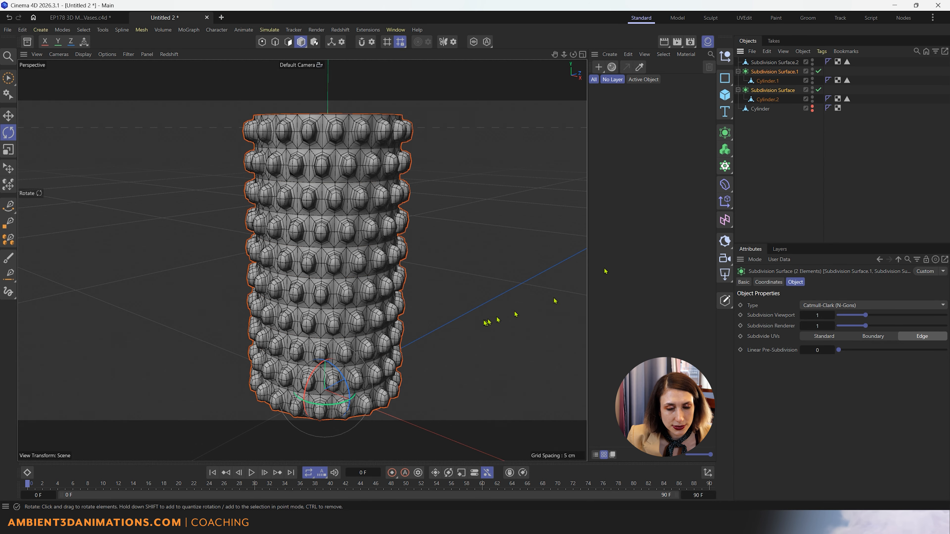
scroll(483, 321, "down", 3)
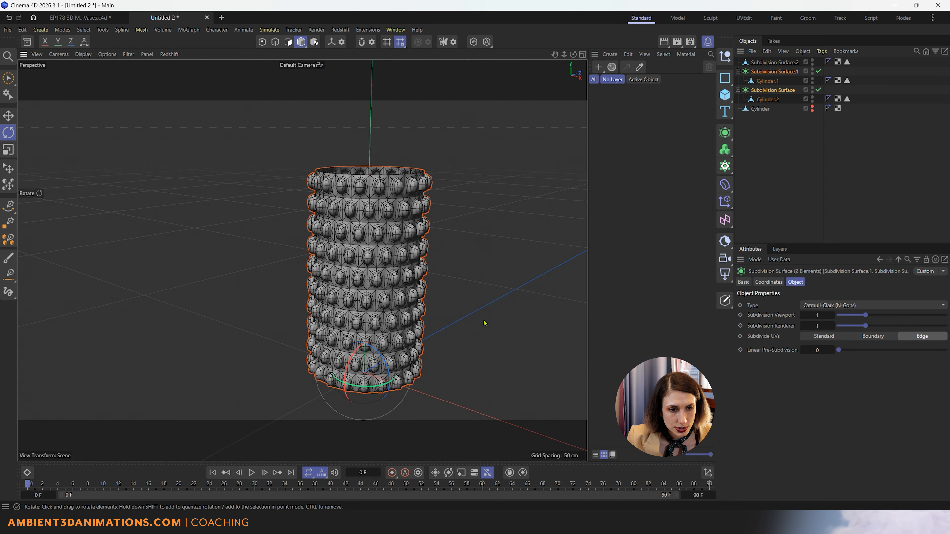
key("e")
left_click_drag(411, 386, 257, 318)
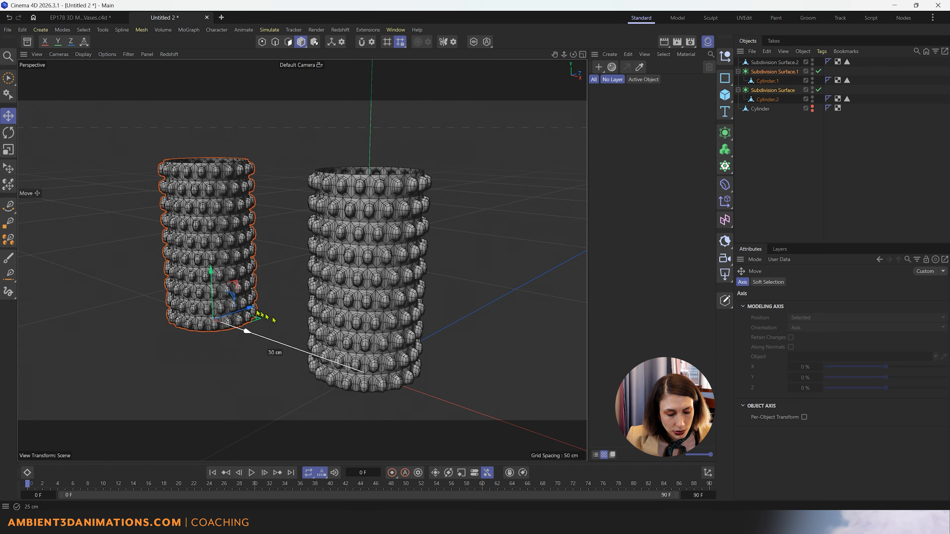
- In polygon mode on the merged Subdivision Surface.2 object, select a single polygon beside the seam between two bump rows
left_click(798, 63)
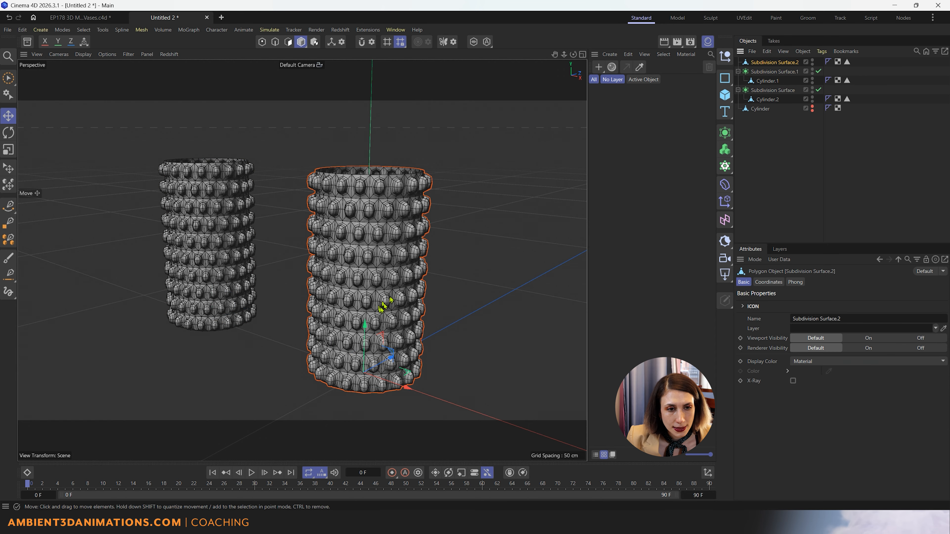
left_click_drag(360, 206, 391, 320, "alt")
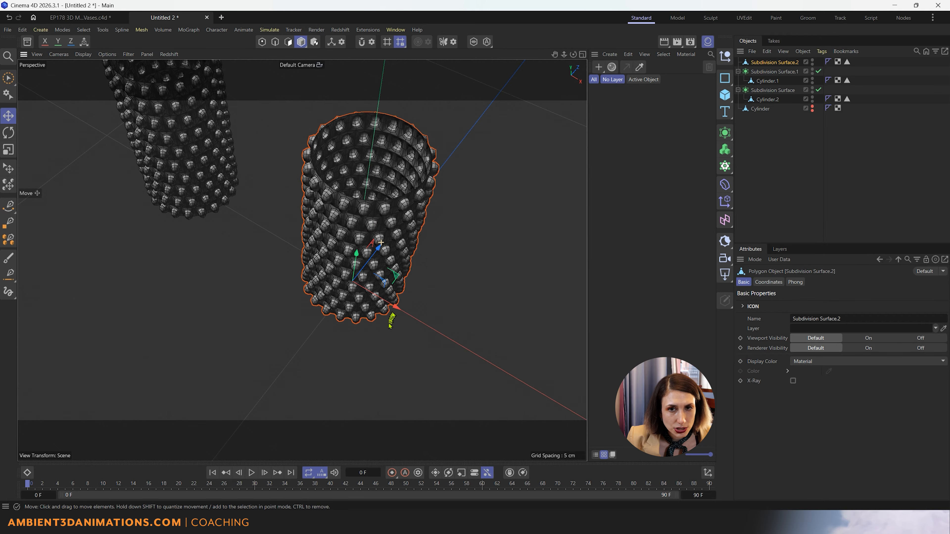
left_click_drag(389, 253, 370, 198, "alt")
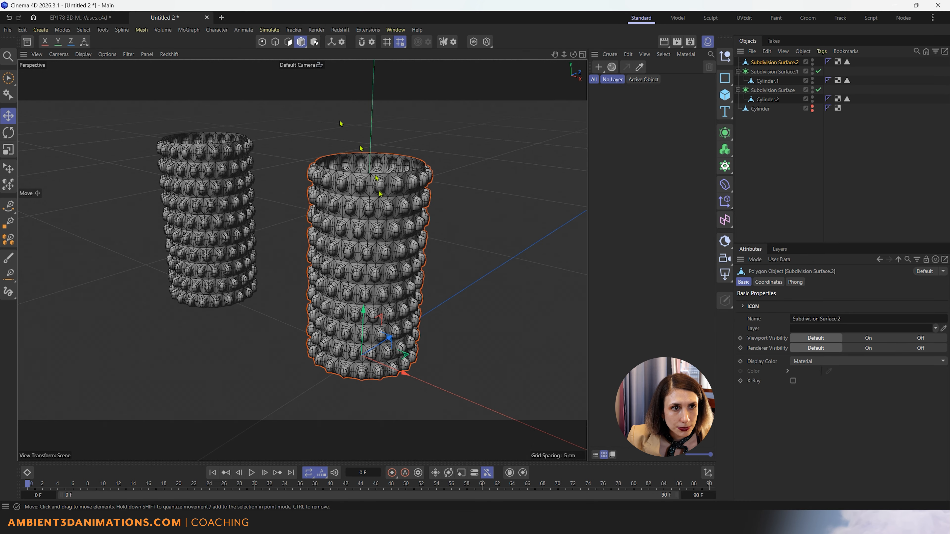
left_click(291, 43)
scroll(391, 229, "up", 3)
scroll(391, 229, "up", 8)
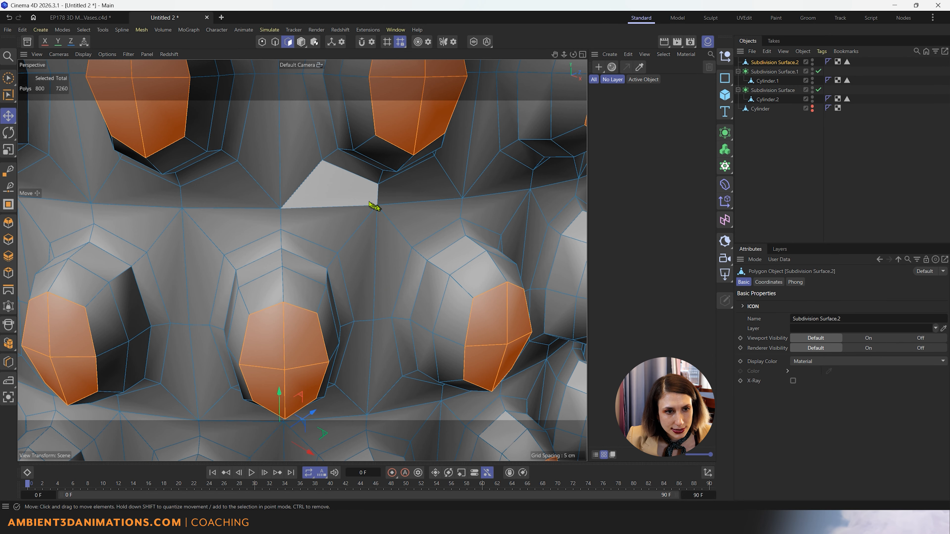
left_click(364, 202)
left_click_drag(364, 202, 284, 172, "alt")
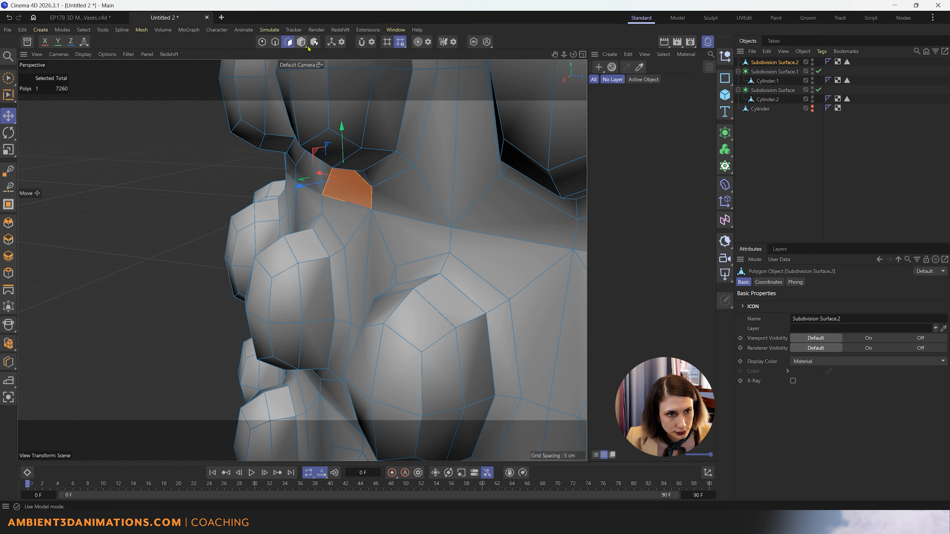
- Try to pull the selected seam polygon outward along its Z axis
left_click_drag(371, 286, 368, 274, "alt")
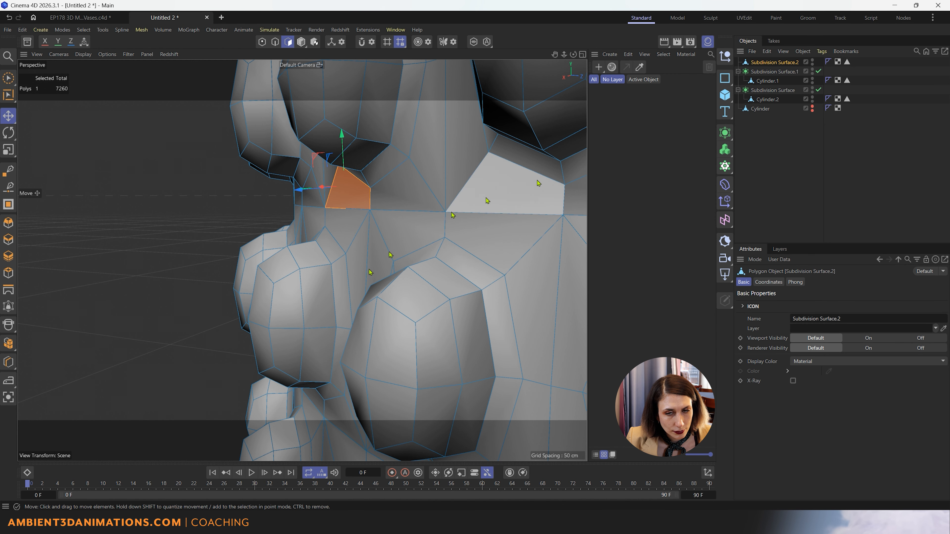
left_click_drag(338, 217, 330, 259, "alt")
left_click_drag(297, 201, 260, 216)
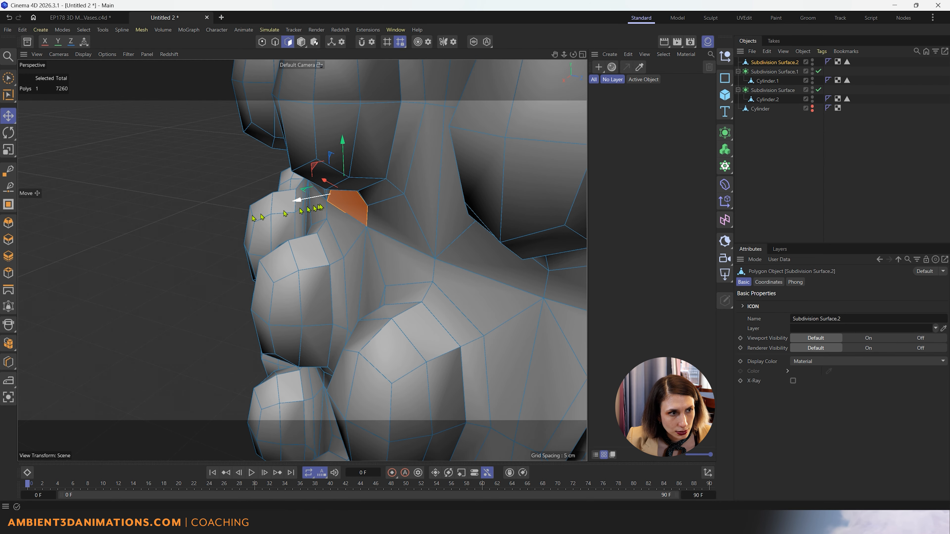
scroll(455, 262, "down", 5)
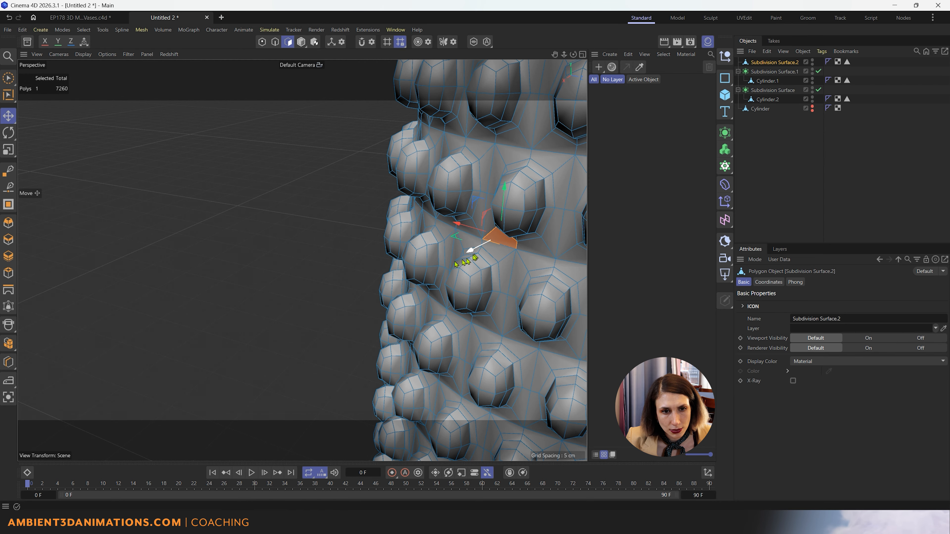
left_click_drag(456, 263, 464, 301, "ctrl")
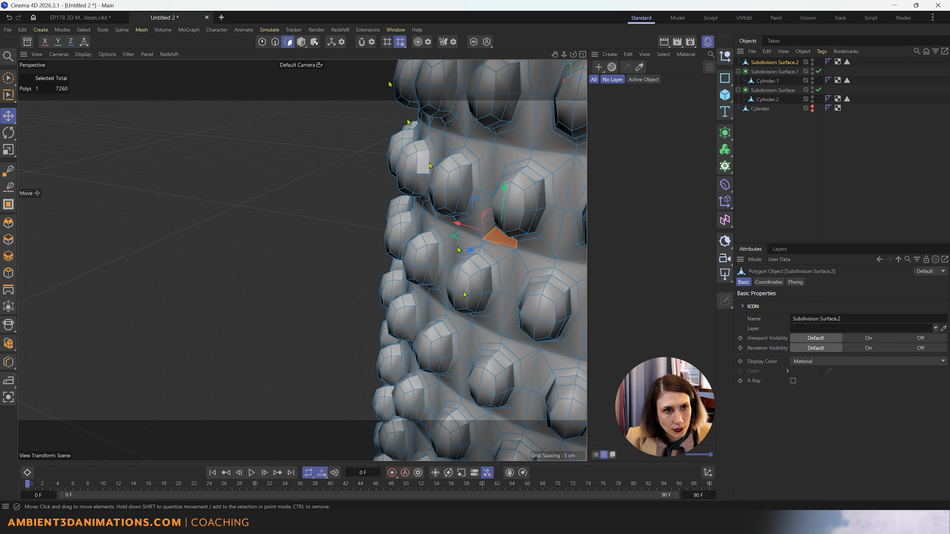
- Check the quantize settings, pull the seam polygon away to test whether neighbouring rows are connected, and undo the move
left_click(341, 42)
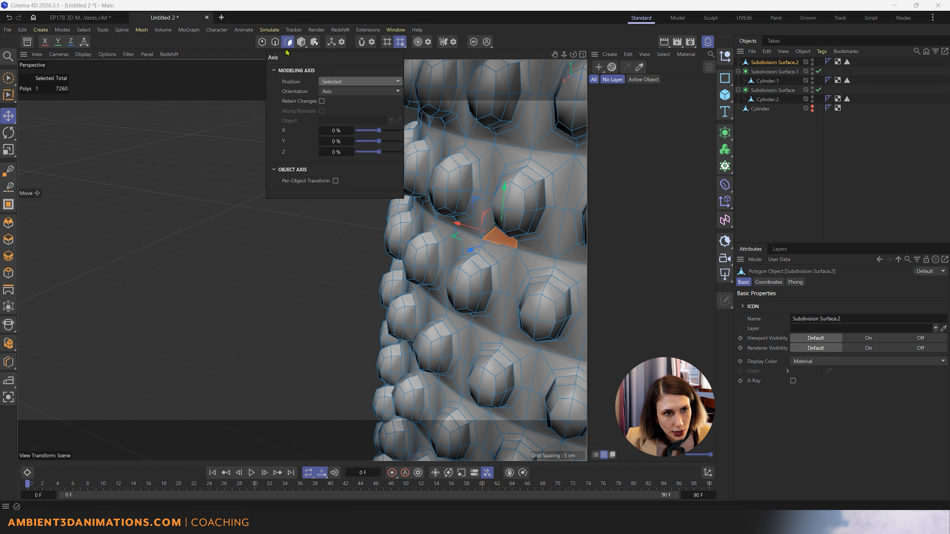
left_click(371, 41)
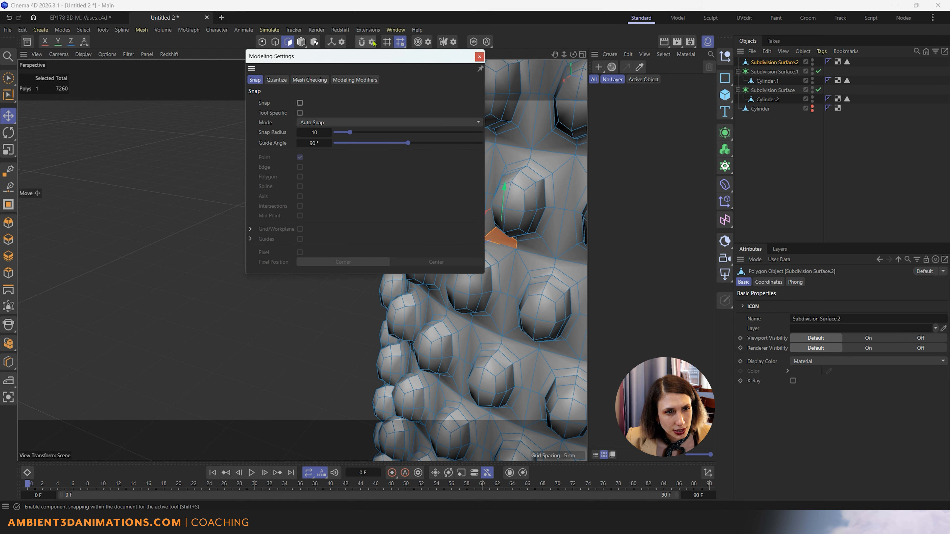
left_click(276, 79)
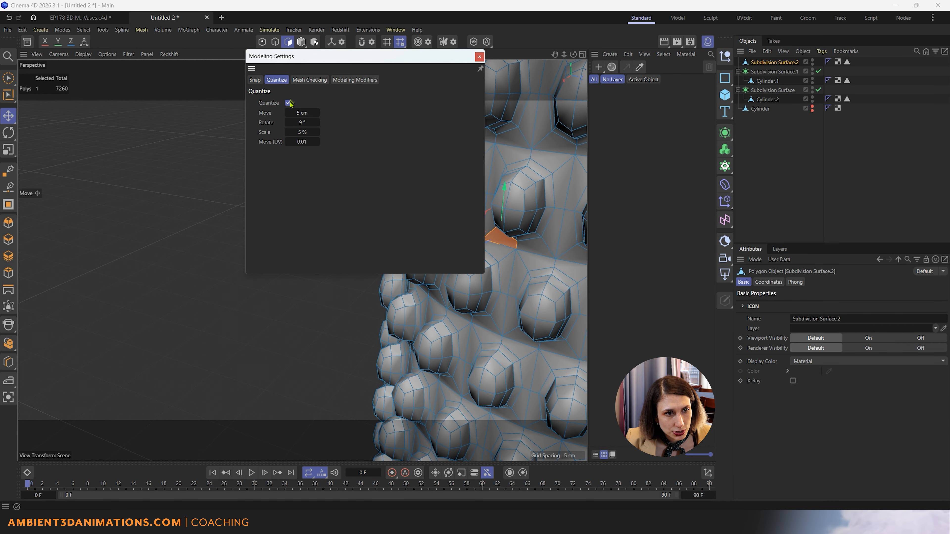
left_click(479, 57)
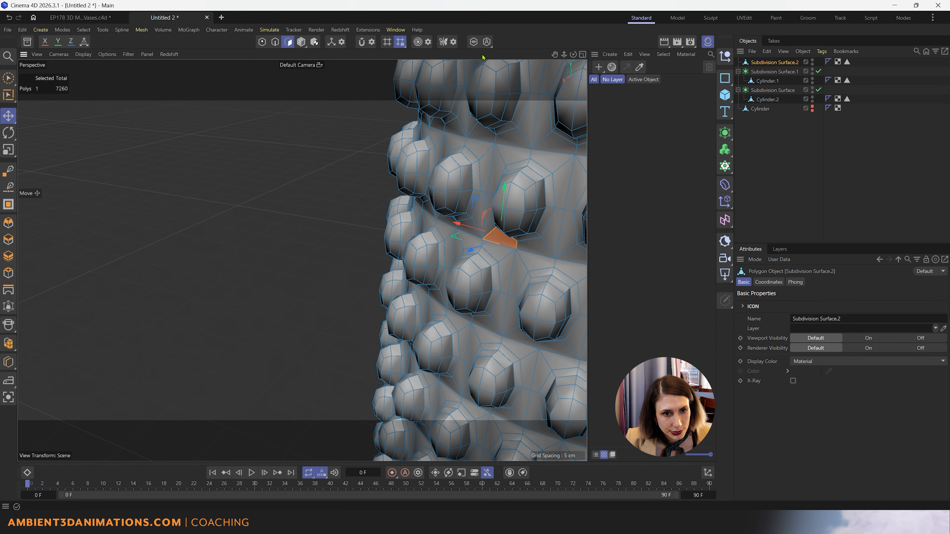
left_click_drag(470, 251, 449, 209)
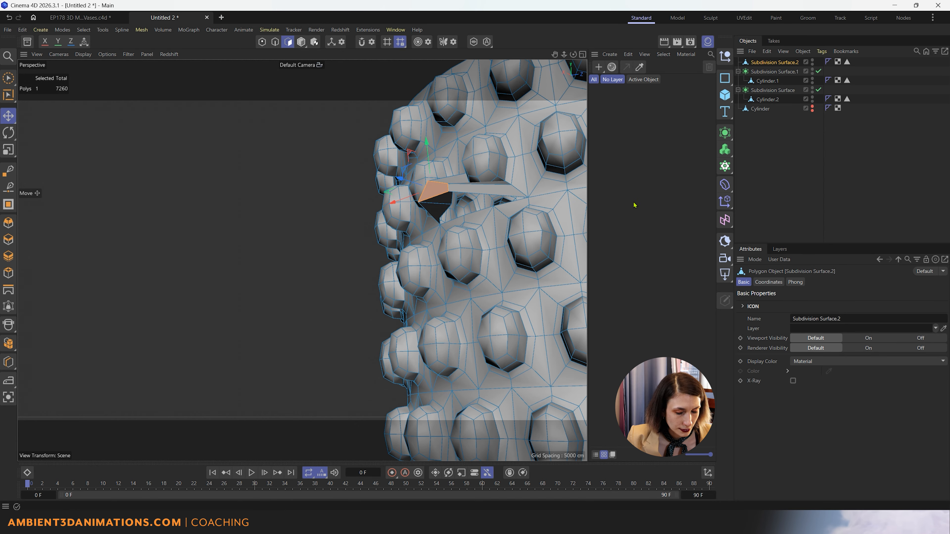
key("s")
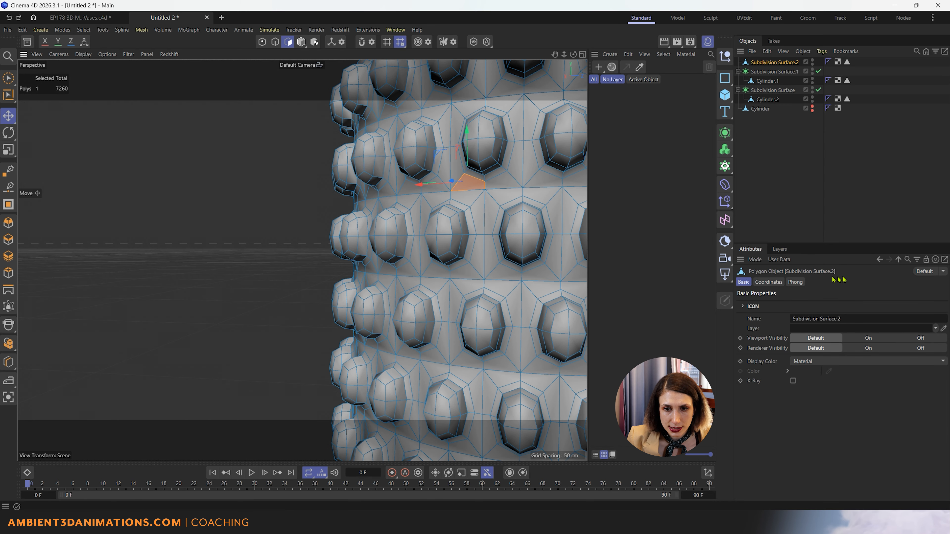
- Turn on Check Mesh for the merged object in the Mesh Checking settings
left_click(755, 259)
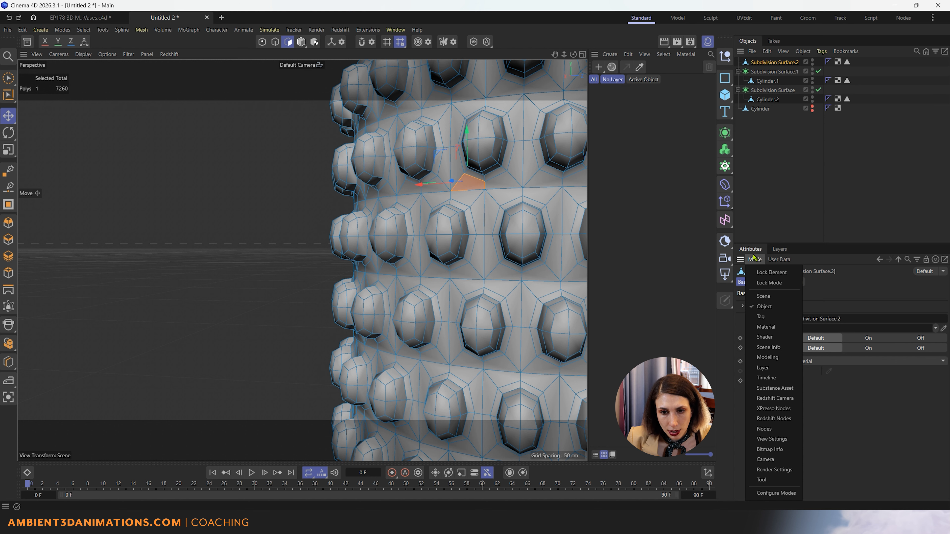
left_click(344, 42)
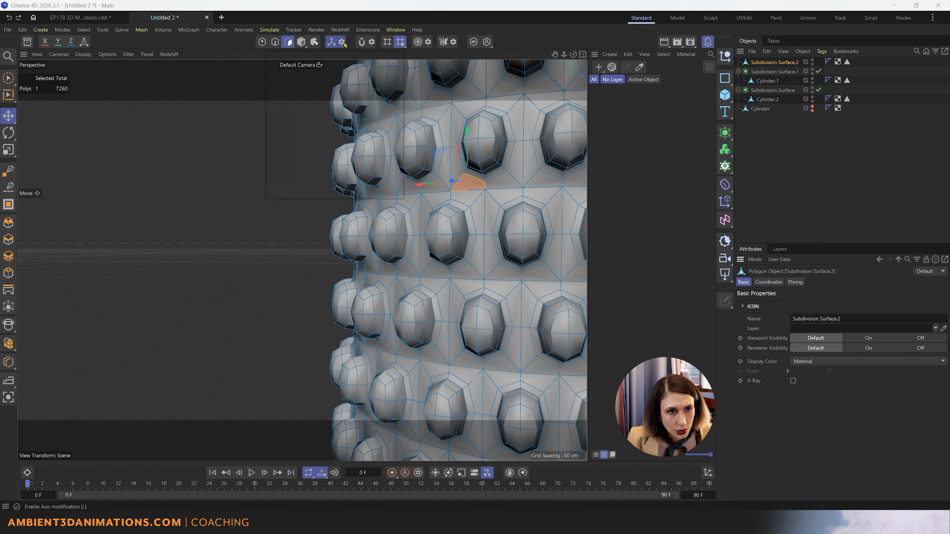
left_click(342, 42)
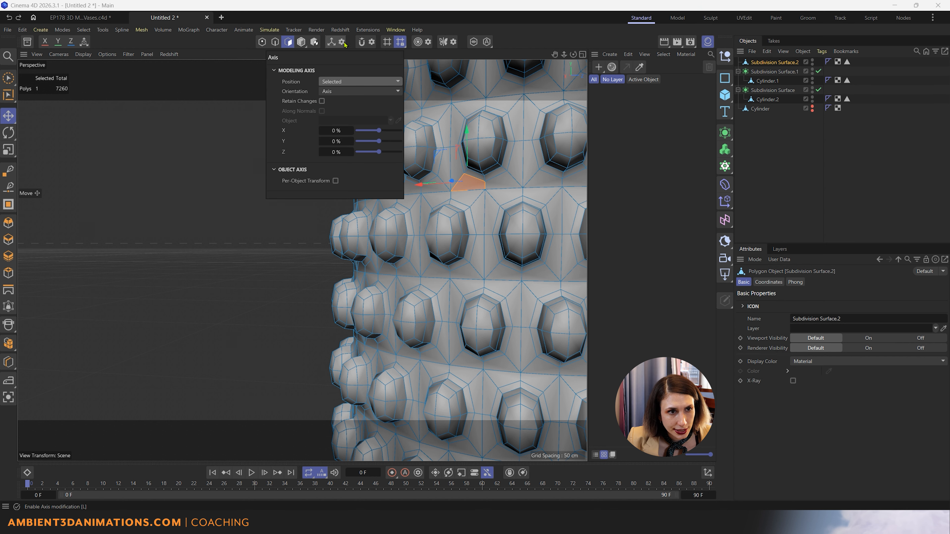
left_click(371, 43)
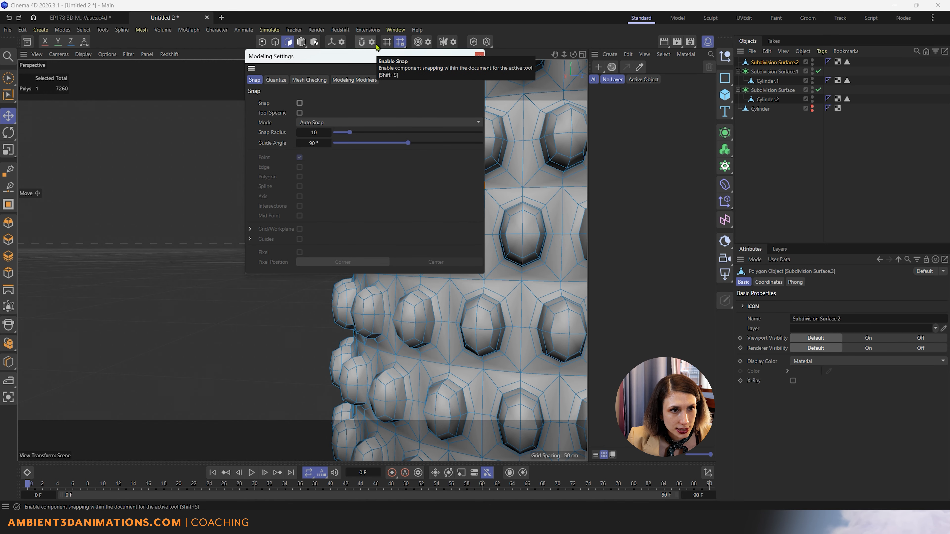
left_click(320, 80)
left_click_drag(371, 60, 647, 116)
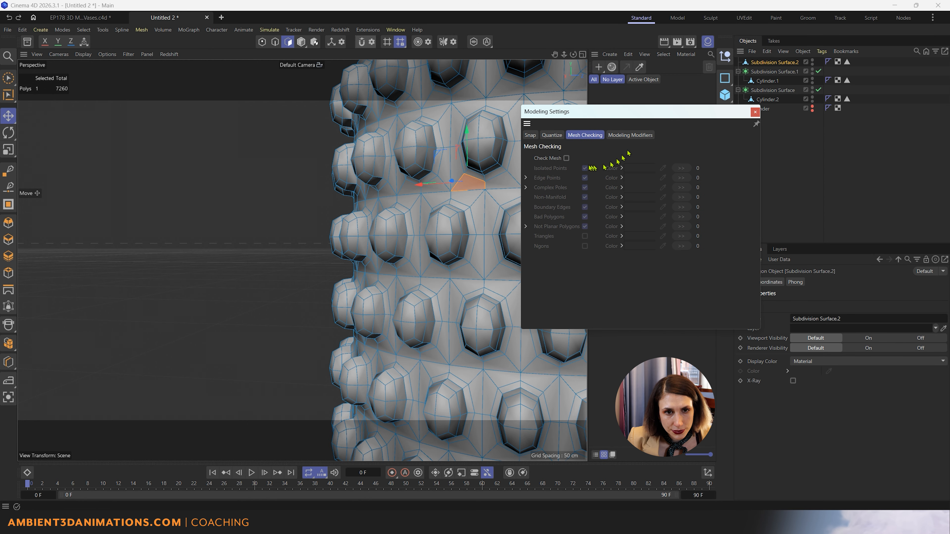
left_click(566, 158)
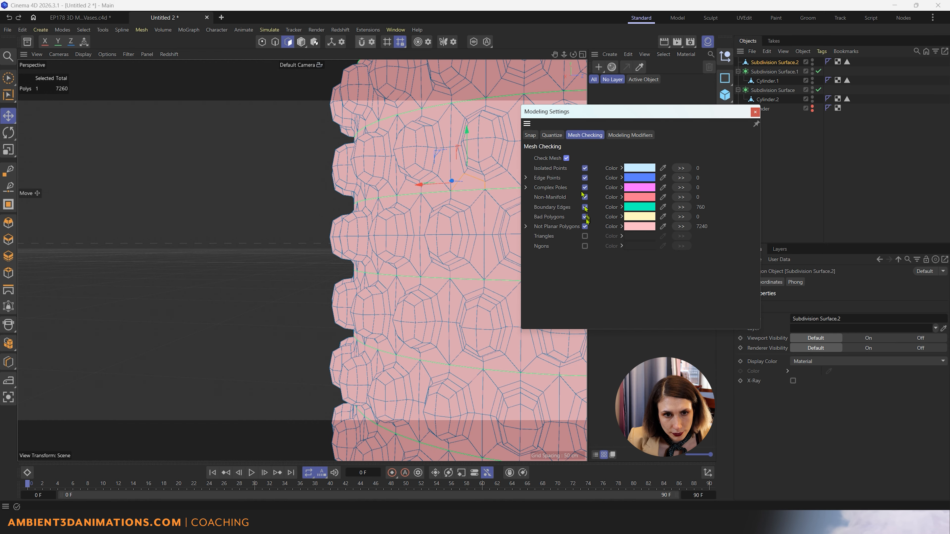
- Limit the mesh check to Boundary Edges by disabling Isolated Points, Edge Points, Complex Poles, Non-Manifold, Bad Polygons and Not Planar Polygons
left_click(584, 227)
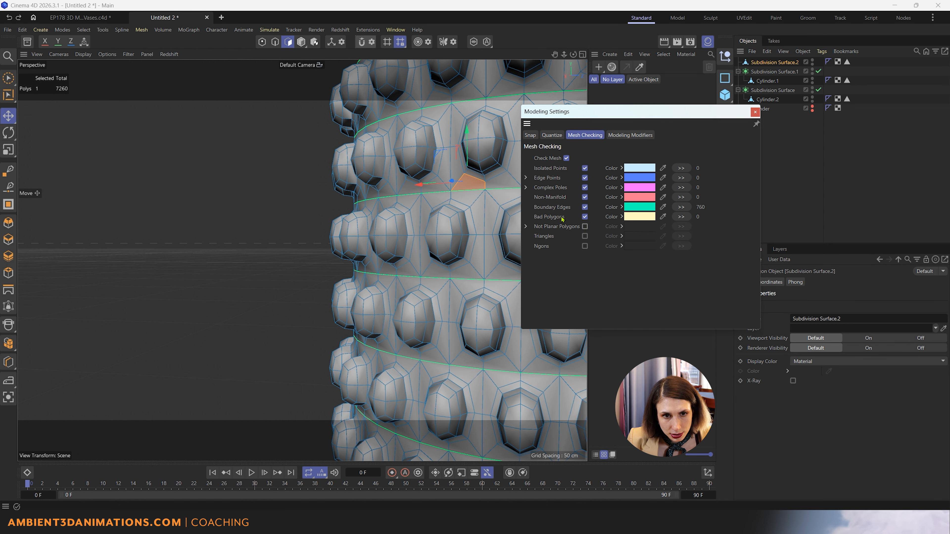
left_click(584, 217)
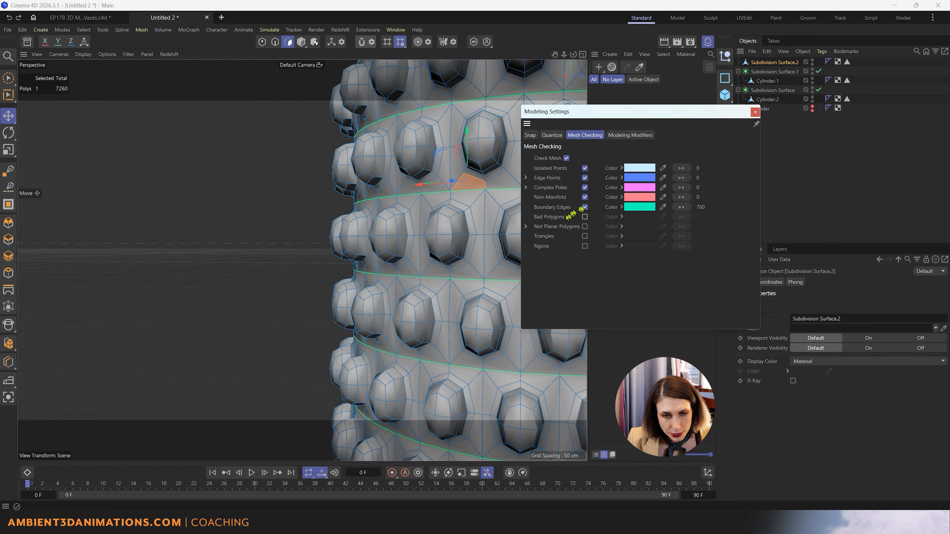
left_click(585, 197)
left_click(584, 188)
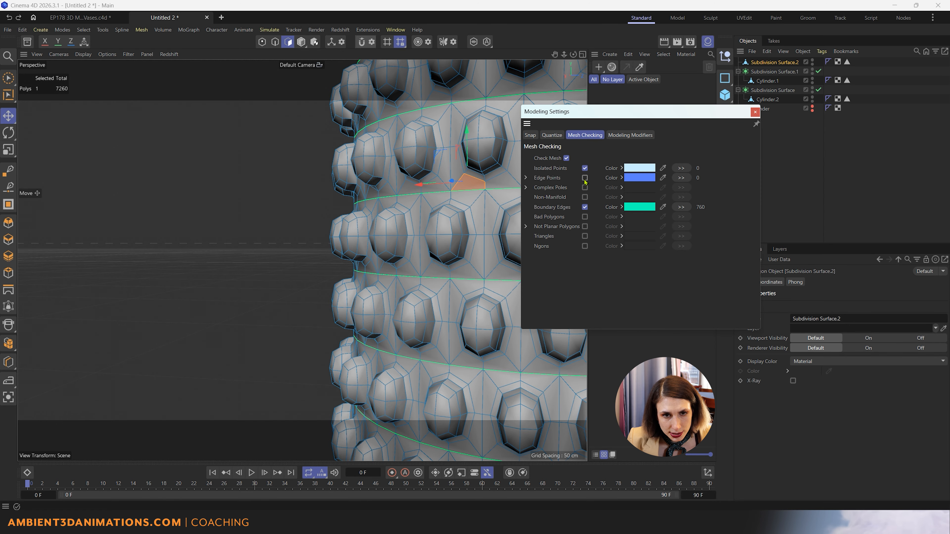
left_click(584, 167)
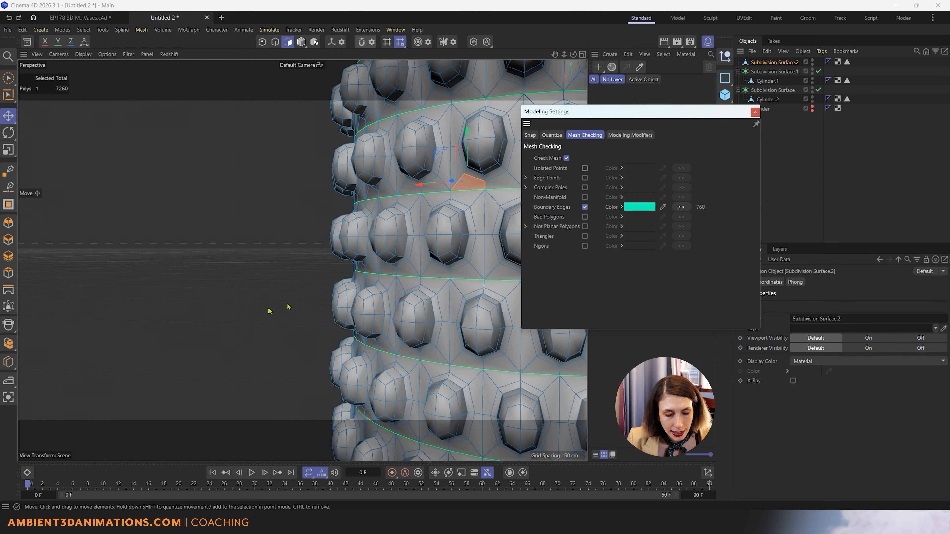
- Close the modeling settings and examine the highlighted boundary edges around the whole merged cylinder, from the side and above
scroll(270, 311, "down", 6)
left_click_drag(336, 370, 379, 391, "alt")
middle_click_drag(379, 391, 386, 280, "alt")
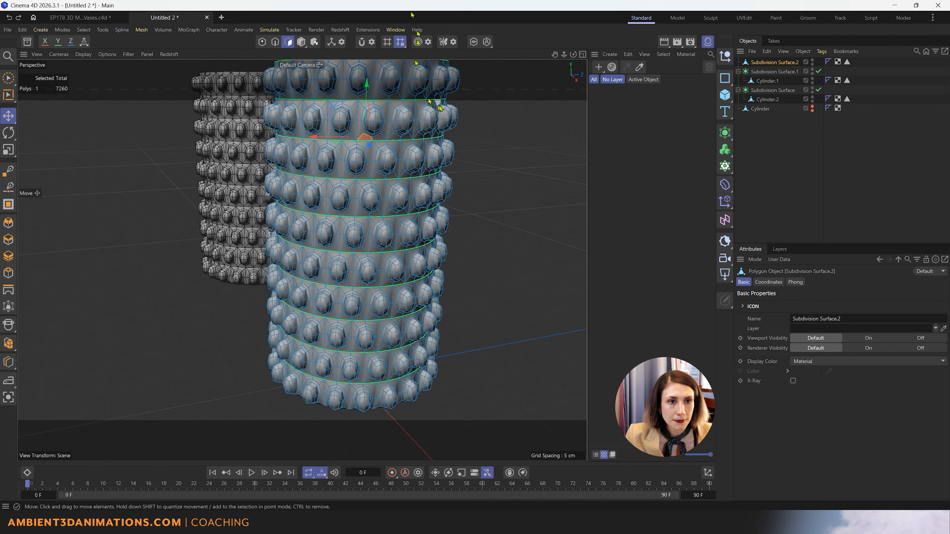
left_click_drag(469, 150, 492, 226, "alt")
scroll(493, 223, "down", 5)
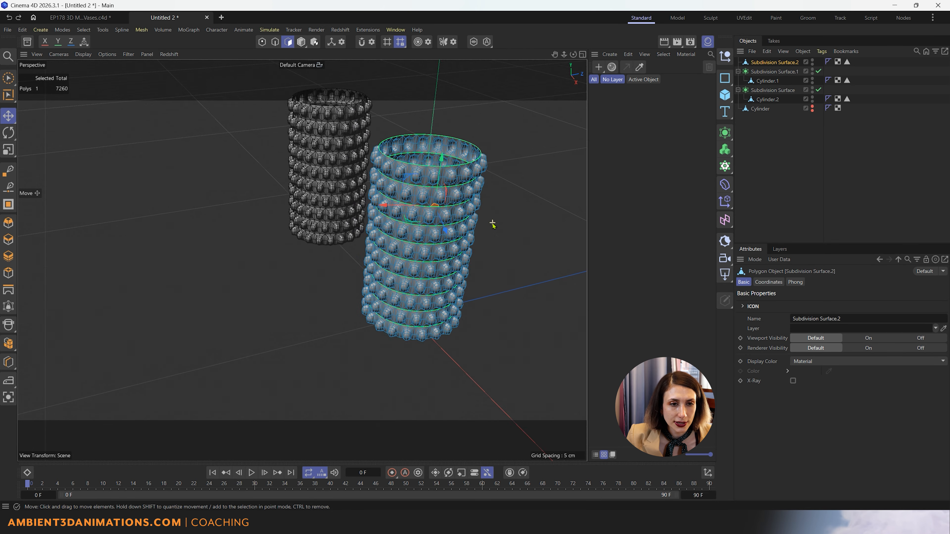
scroll(493, 223, "down", 1)
middle_click_drag(486, 243, 445, 185, "alt")
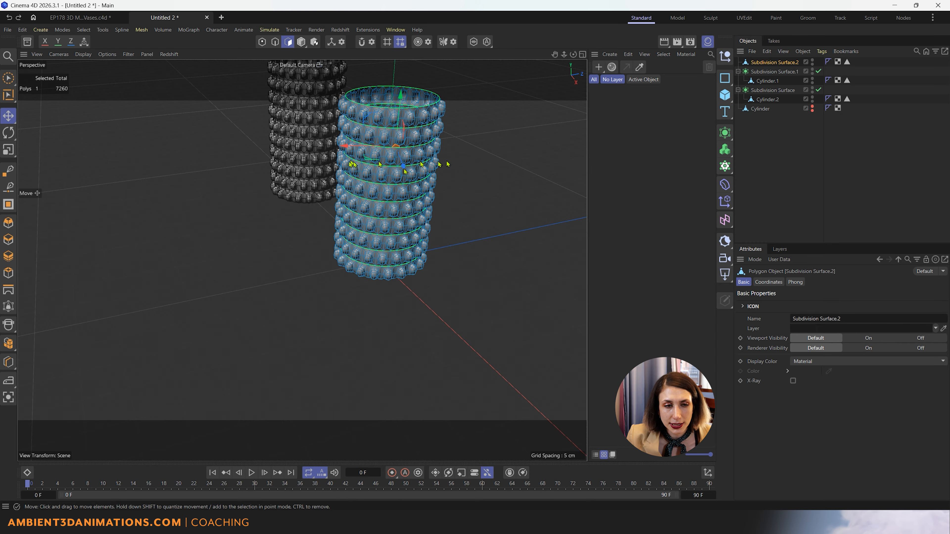
left_click_drag(448, 163, 413, 244, "alt")
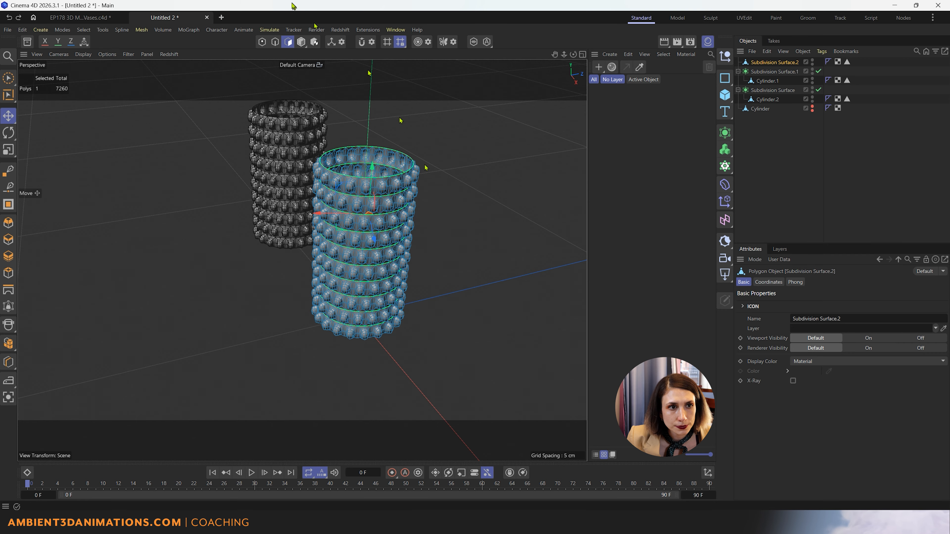
- Optimize the whole merged cylinder mesh with Polygons, Unused Points and Points enabled and a tolerance of 0.001 cm
left_click(505, 259)
scroll(434, 179, "up", 2)
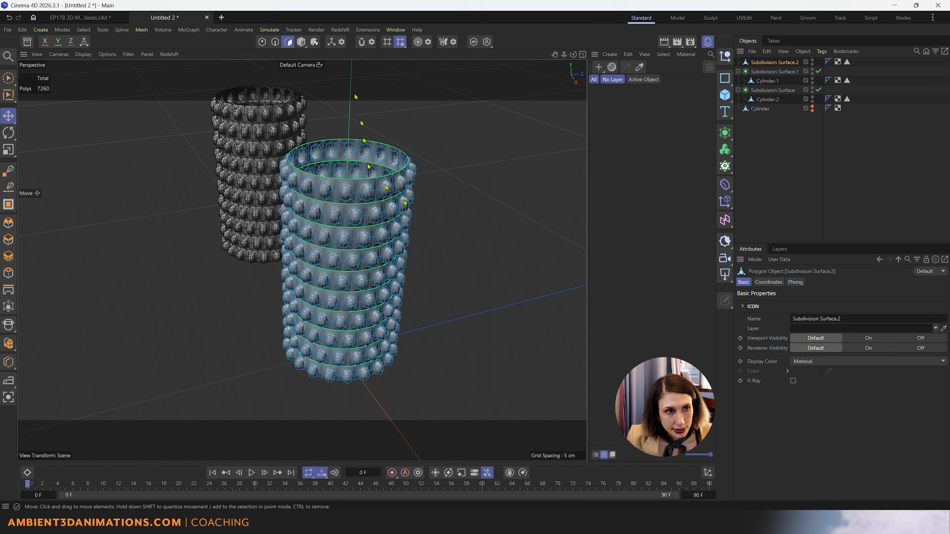
left_click(141, 30)
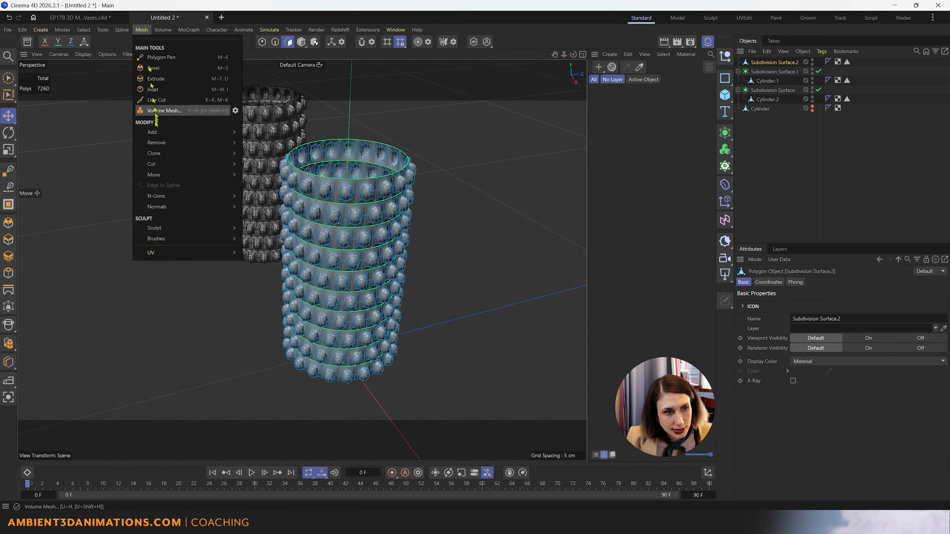
mouse_move(157, 130)
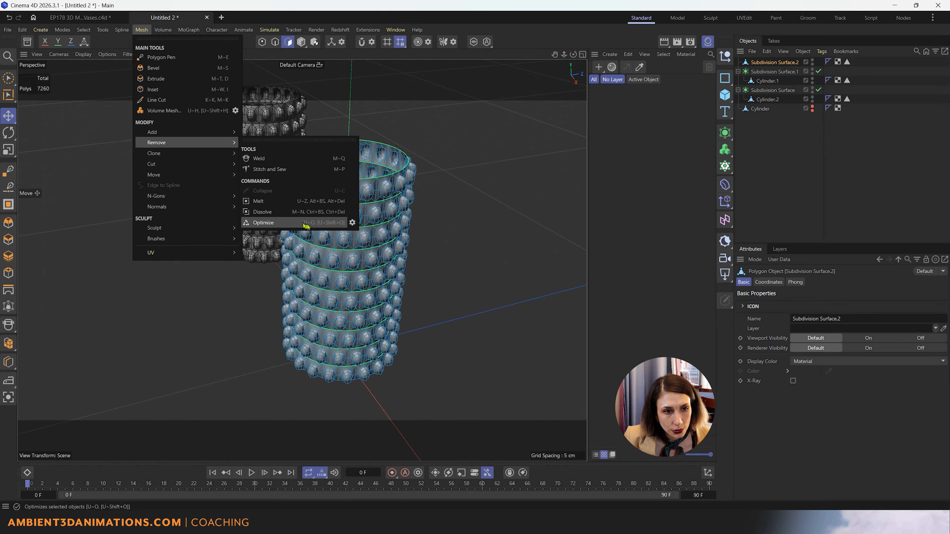
left_click(353, 223)
left_click_drag(352, 189, 531, 155)
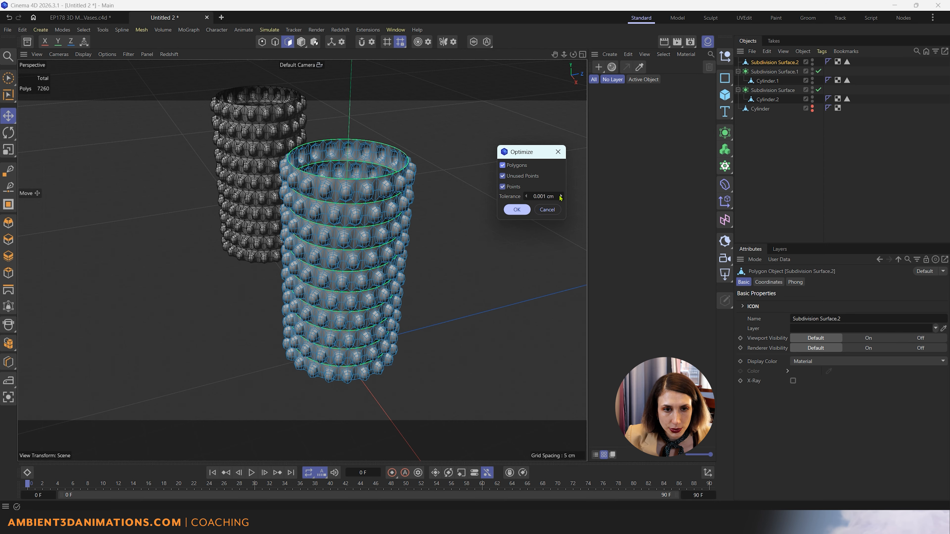
left_click(516, 210)
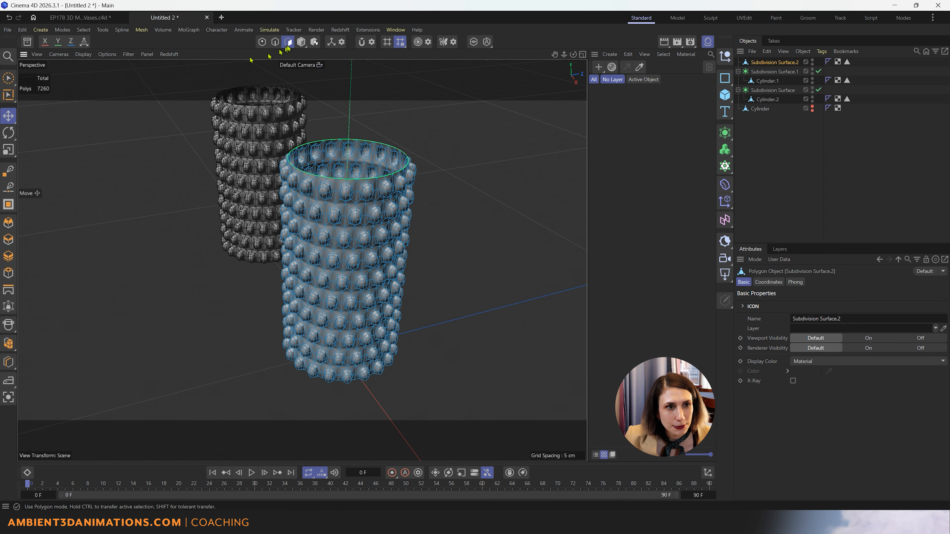
- Examine the seams between the bump rows up close and around the cylinder for remaining boundary edges
scroll(349, 296, "up", 5)
scroll(349, 296, "up", 4)
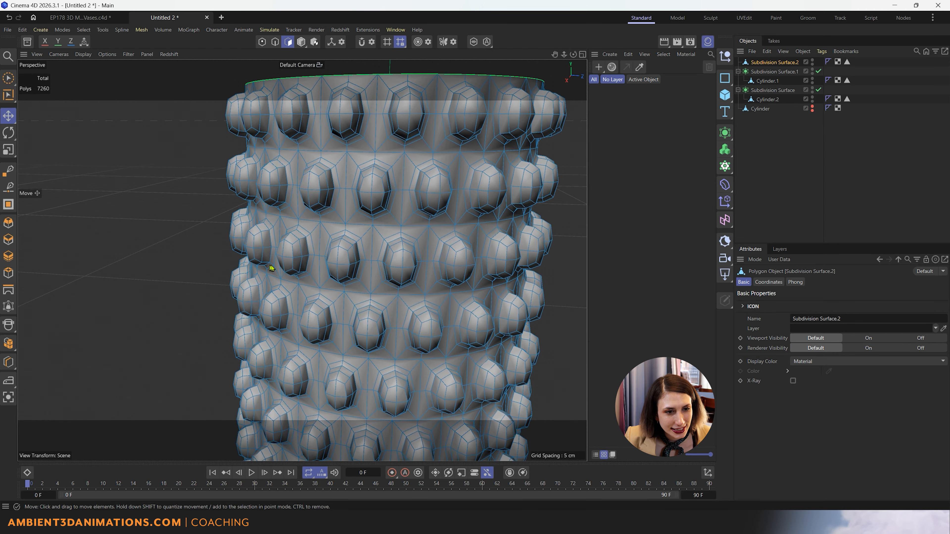
left_click(465, 321)
left_click_drag(440, 373, 459, 295, "alt")
scroll(458, 296, "down", 10)
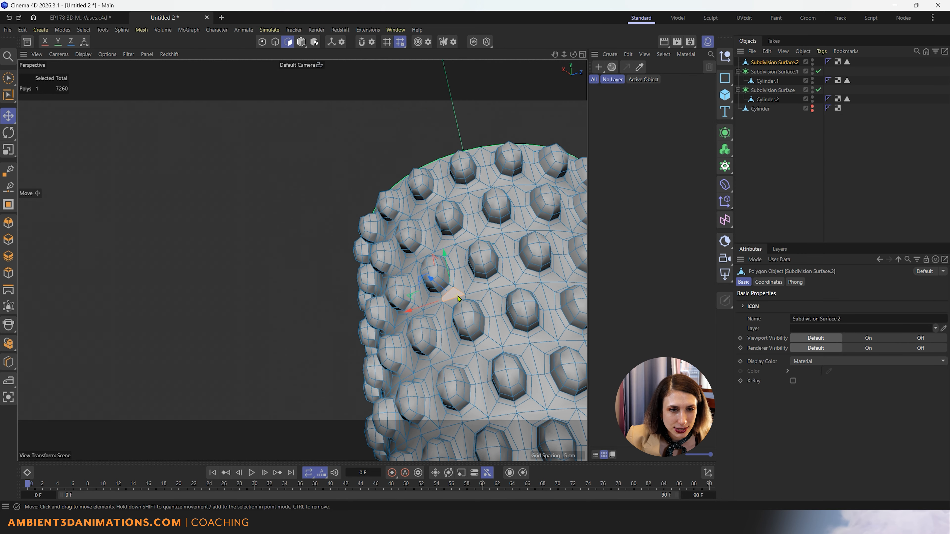
left_click_drag(522, 346, 411, 299, "alt")
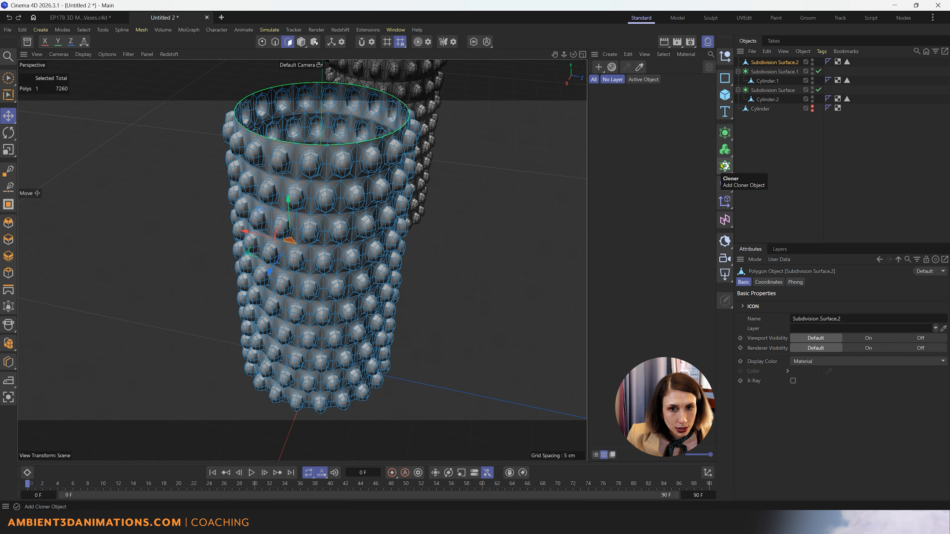
- Put the merged cylinder under a new Subdivision Surface with viewport and renderer subdivision both set to 1
left_click(724, 134, "alt")
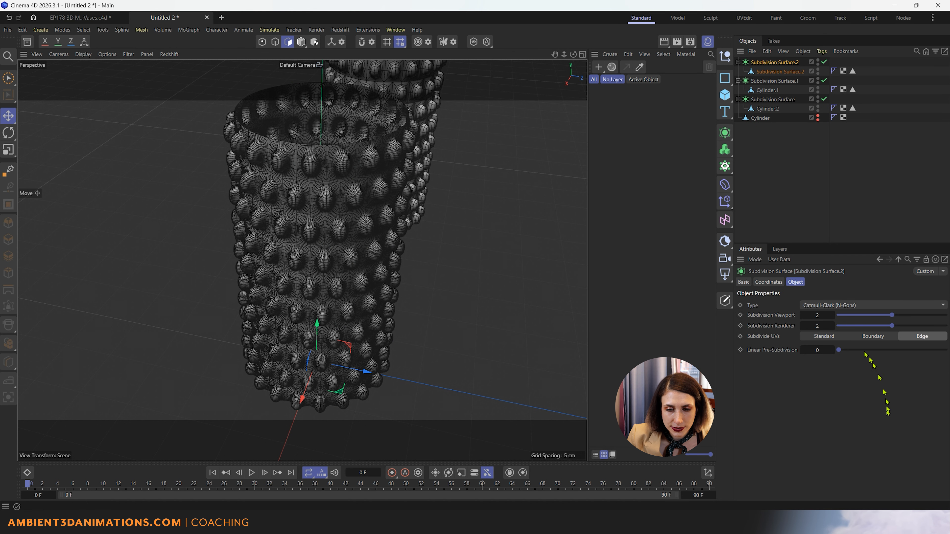
left_click(803, 316)
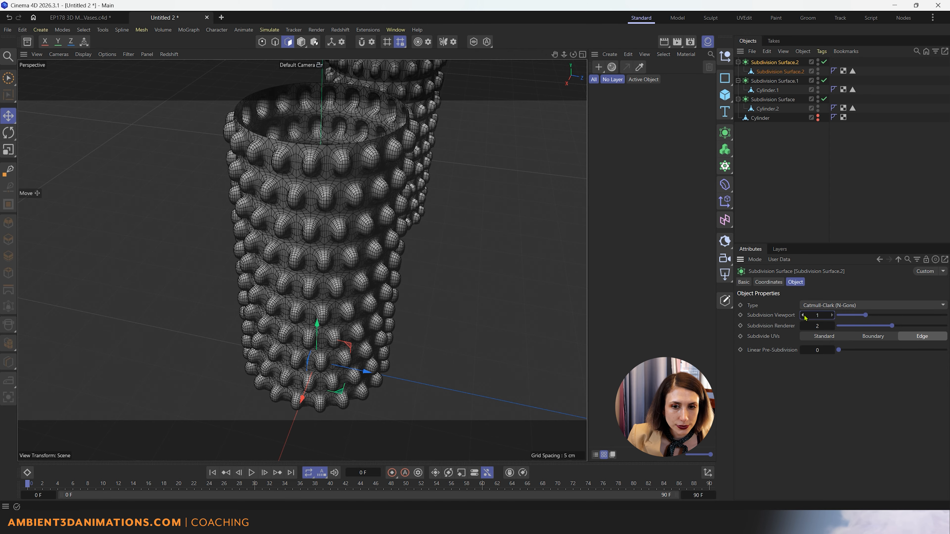
left_click(803, 326)
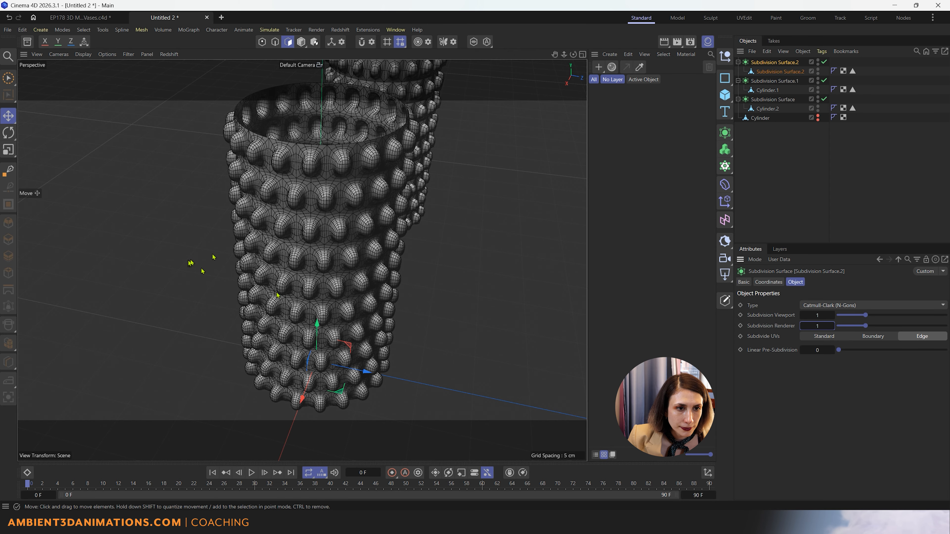
scroll(284, 255, "up", 3)
scroll(284, 255, "down", 10)
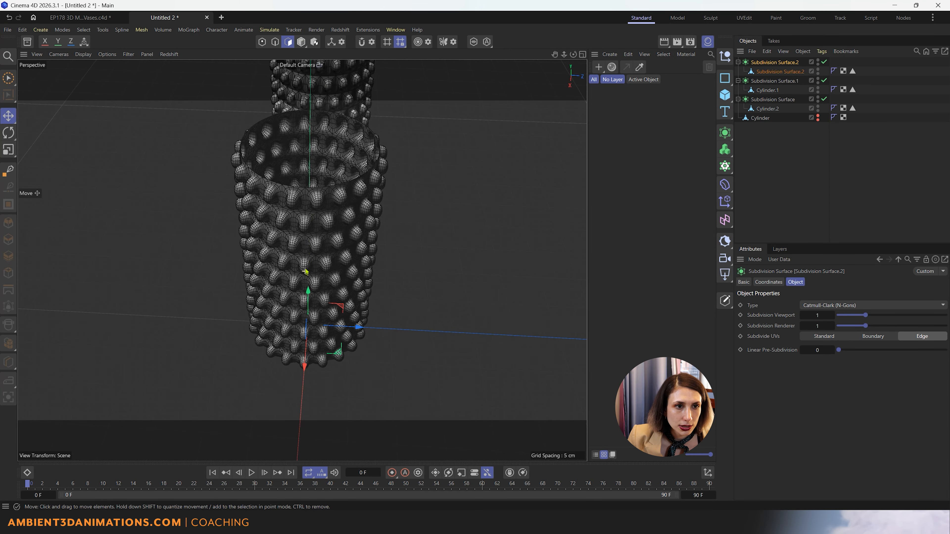
left_click_drag(315, 223, 318, 213, "alt")
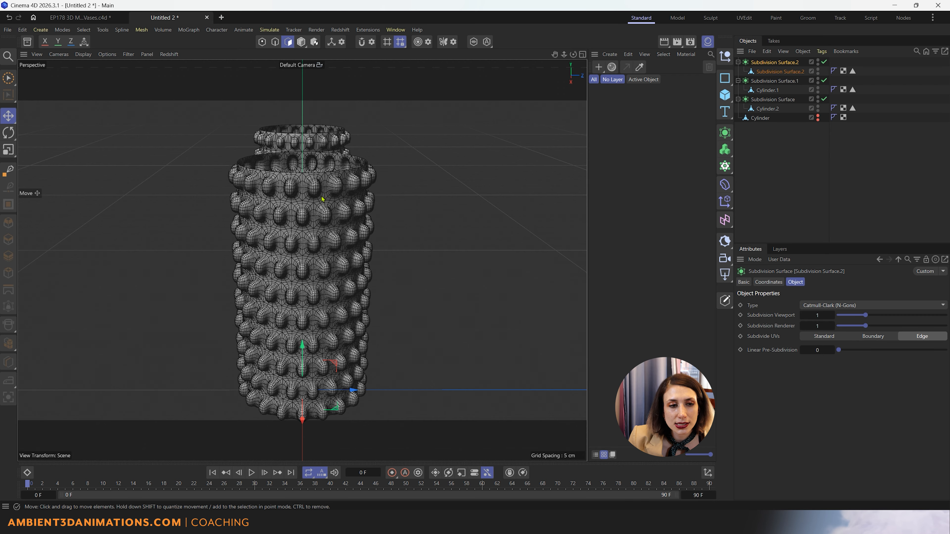
- Add a Taper deformer and make it a child of the merged cylinder mesh
left_click(726, 186)
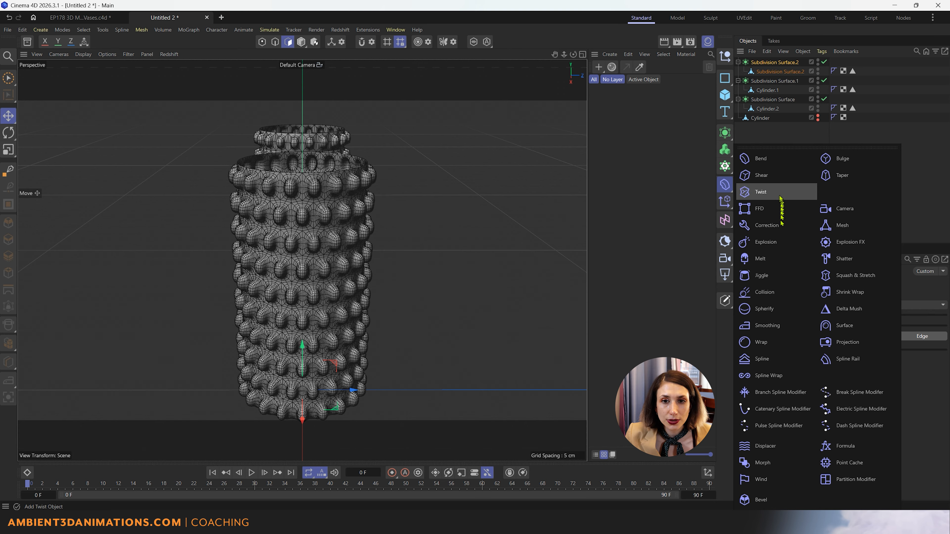
left_click(829, 176)
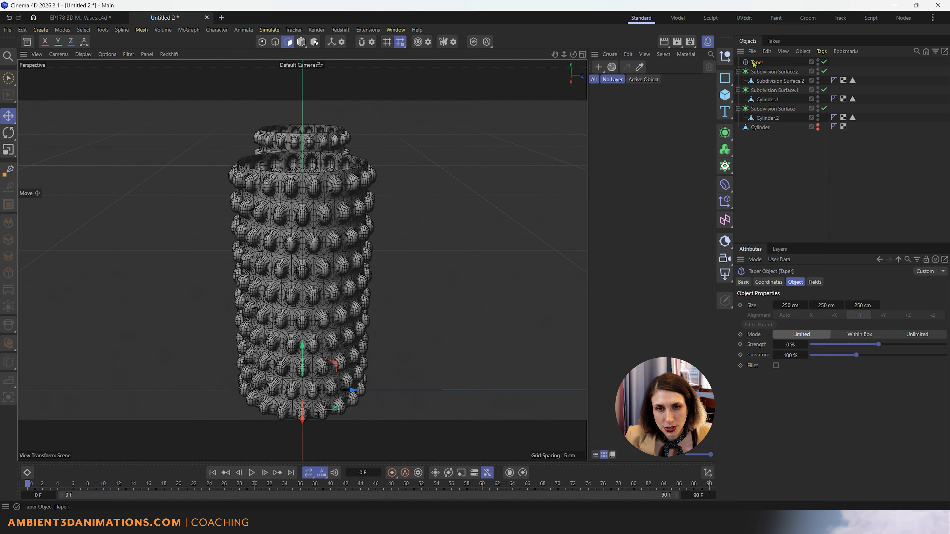
left_click_drag(750, 60, 772, 83)
- Rename the merged polygon object that holds the Taper deformer as Vase
double_click(793, 71)
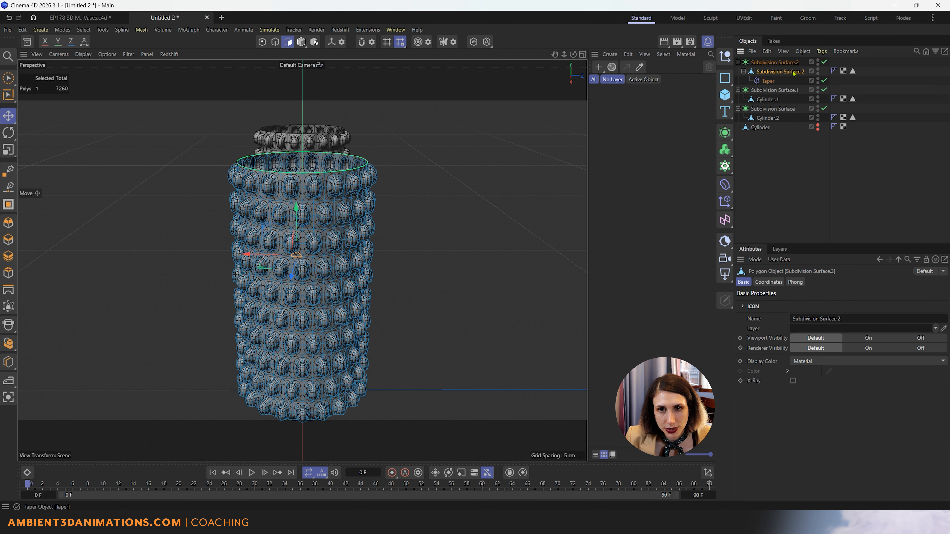
key("BackSpace")
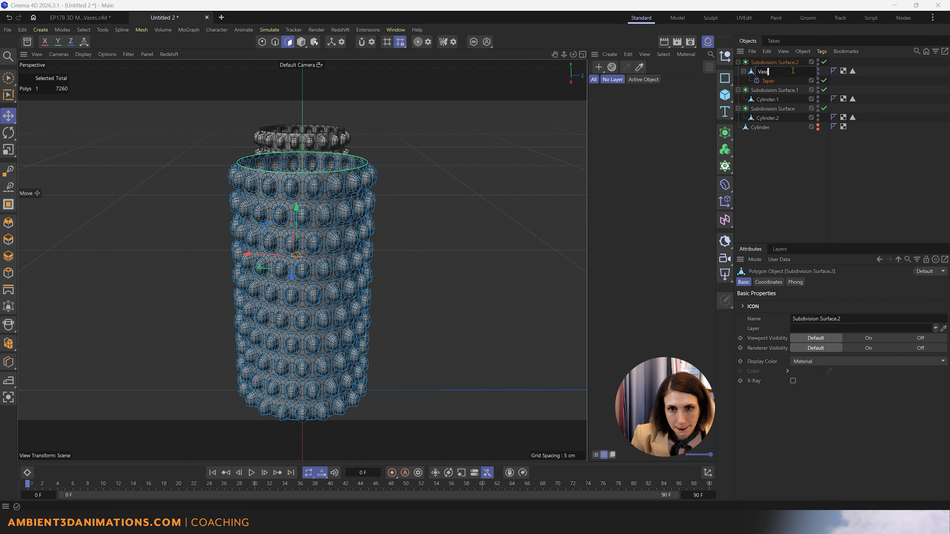
type("Vase")
key("Return")
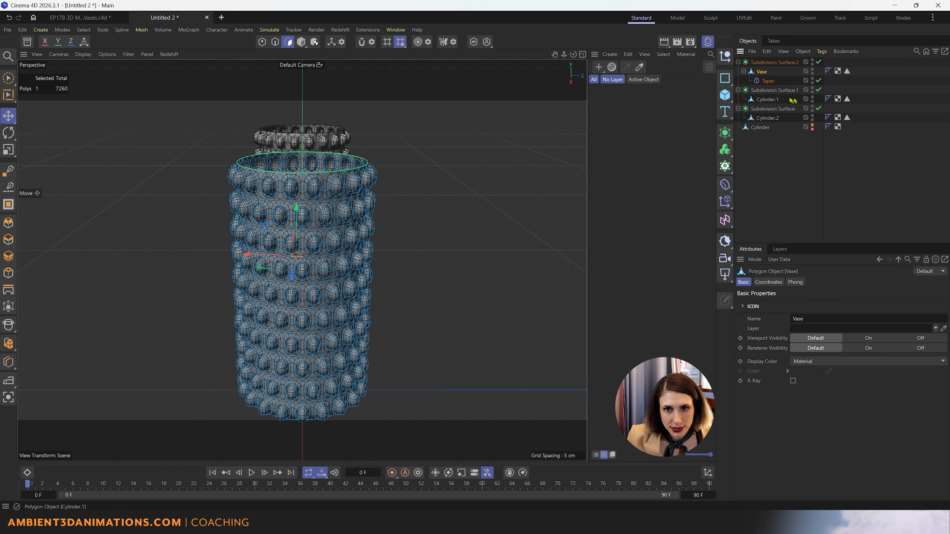
- Fit the vase's Taper deformer to its parent and reduce its middle (Y) size to 16.4 cm
left_click(767, 81)
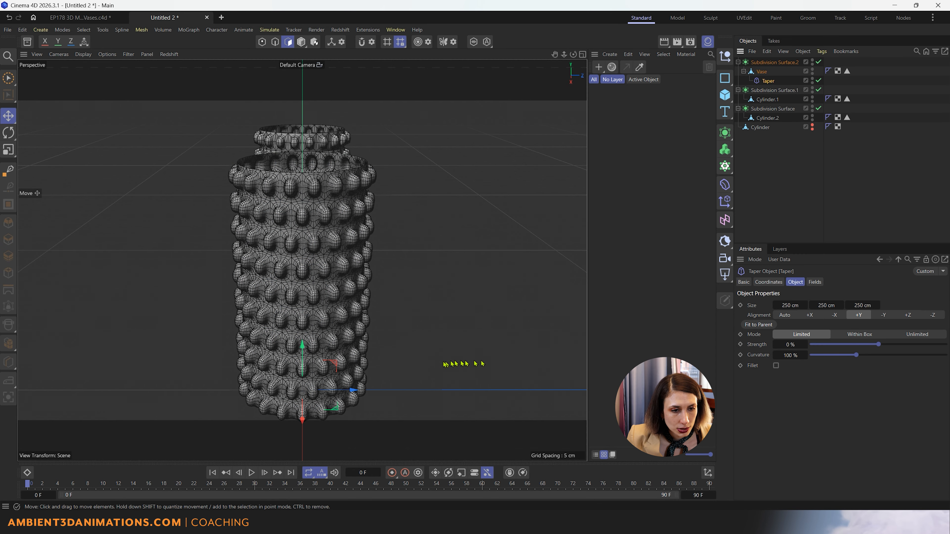
scroll(439, 365, "down", 5)
left_click_drag(439, 365, 464, 380, "alt")
scroll(463, 379, "down", 5)
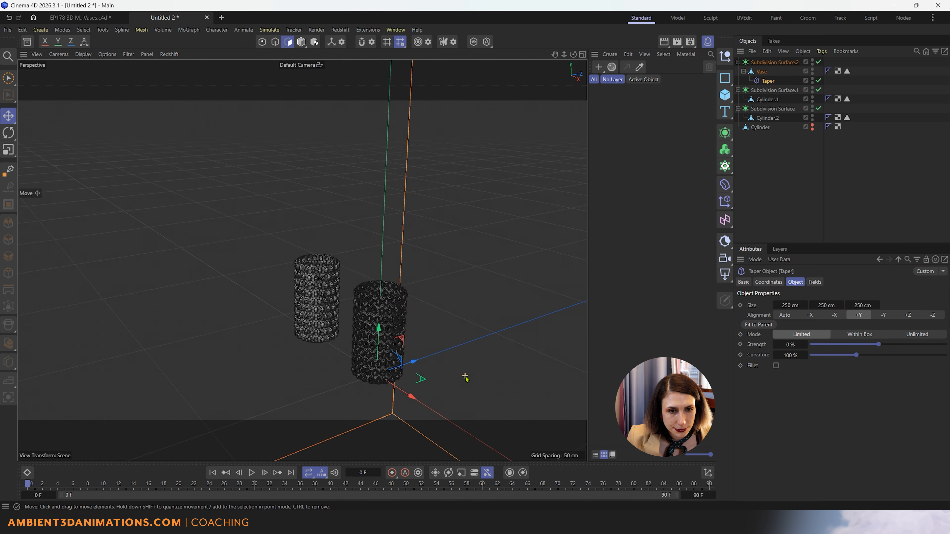
scroll(463, 379, "up", 3)
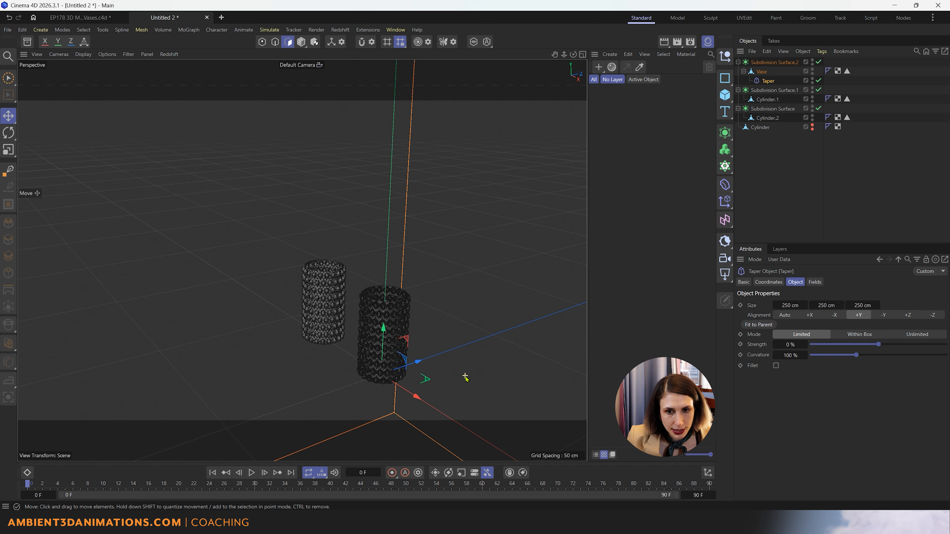
scroll(465, 377, "up", 5)
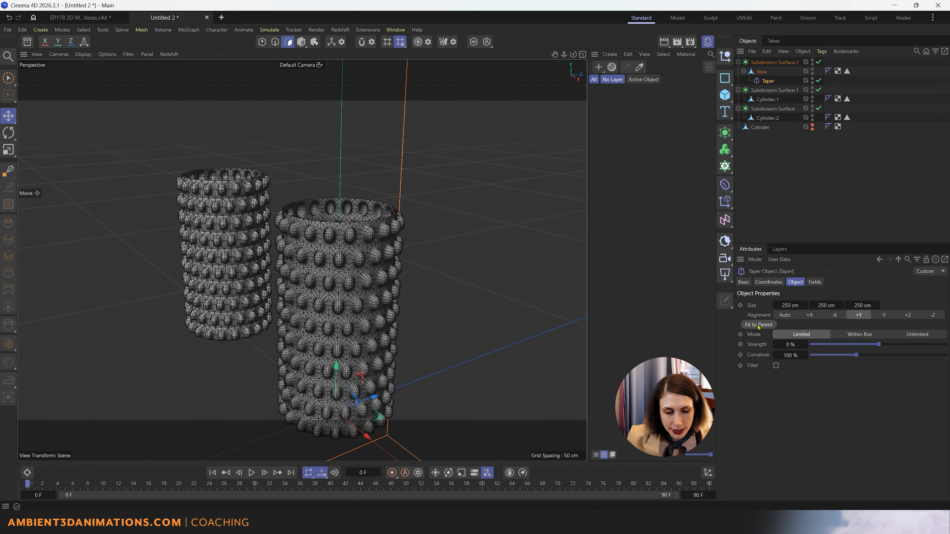
left_click(759, 325)
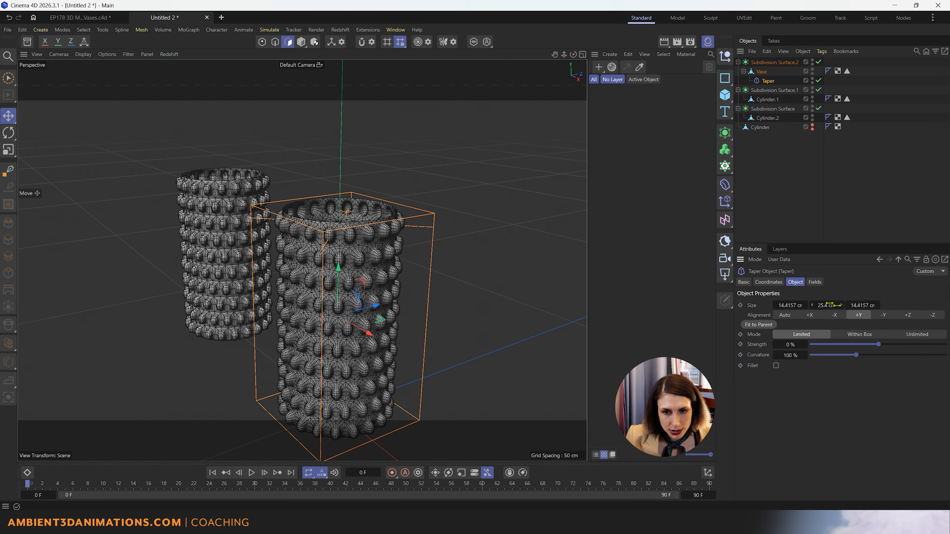
left_click_drag(827, 304, 804, 305)
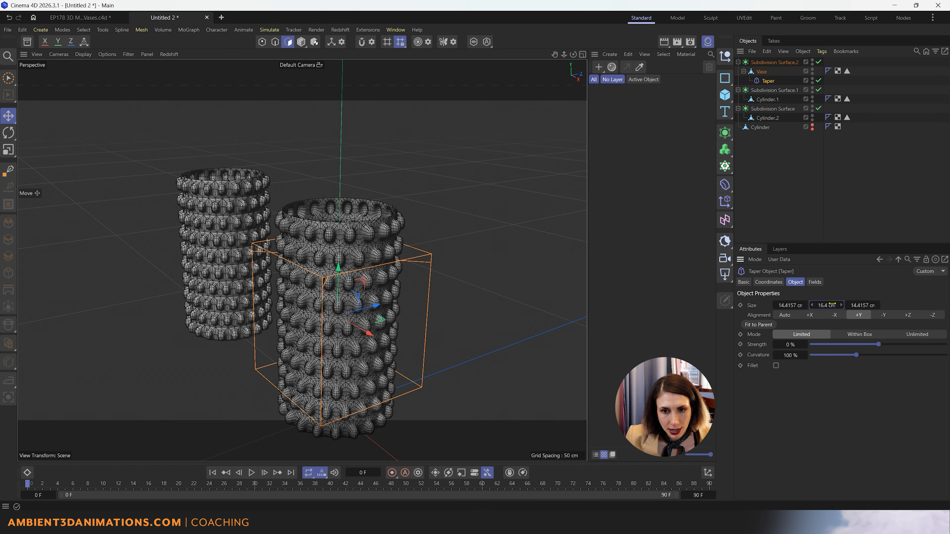
- Set the Taper deformer's strength to 51 % and raise the deformer slightly along the vase to shape the neck
left_click(883, 345)
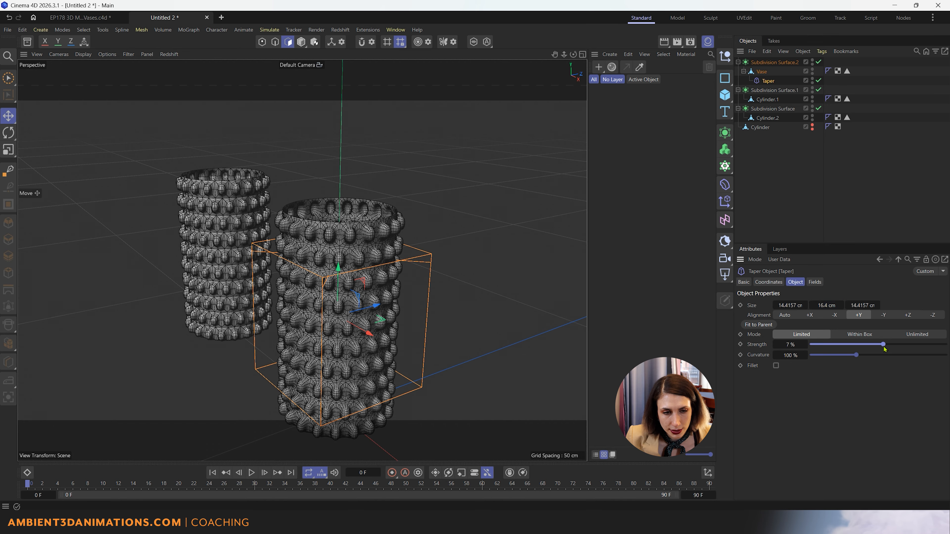
left_click_drag(885, 348, 913, 345)
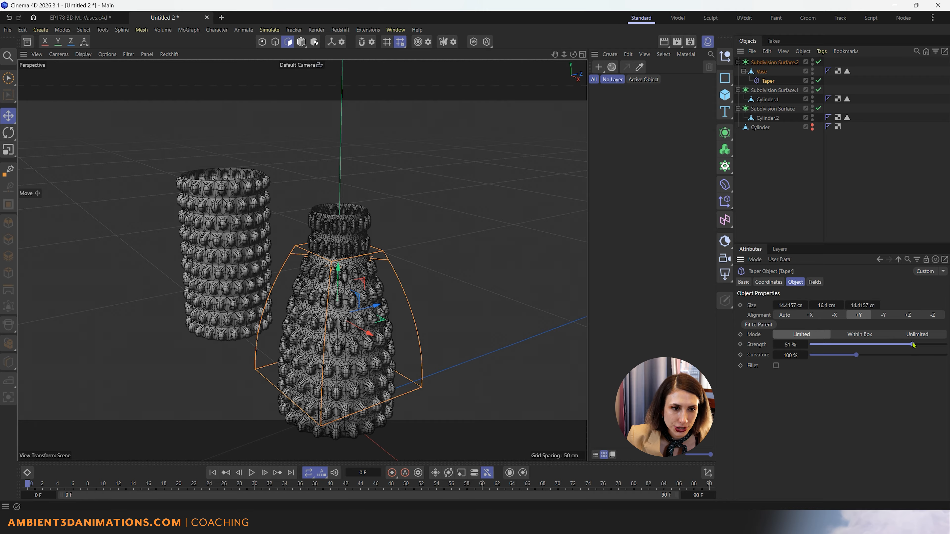
left_click_drag(338, 272, 339, 257)
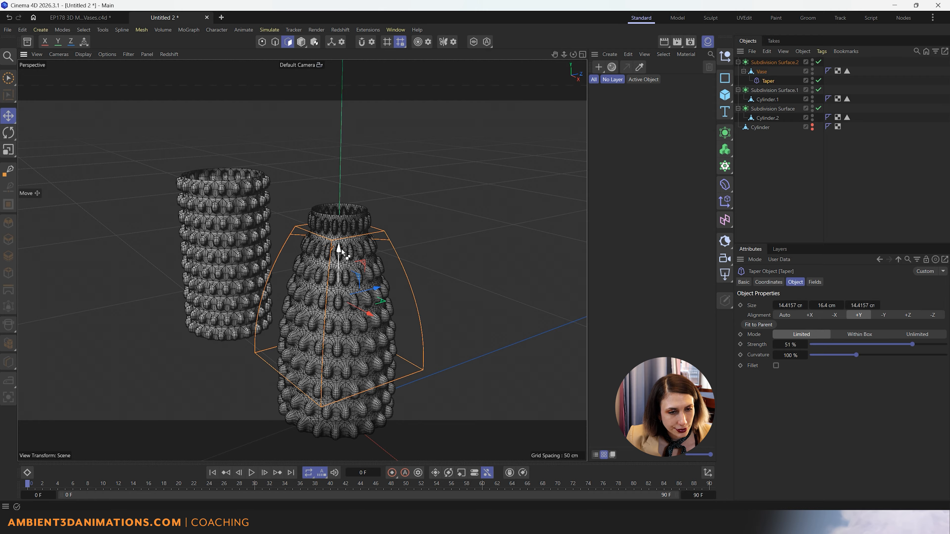
- Duplicate the Taper deformer lower on the vase and rotate the copy upside down so it narrows the base
left_click_drag(341, 254, 334, 306)
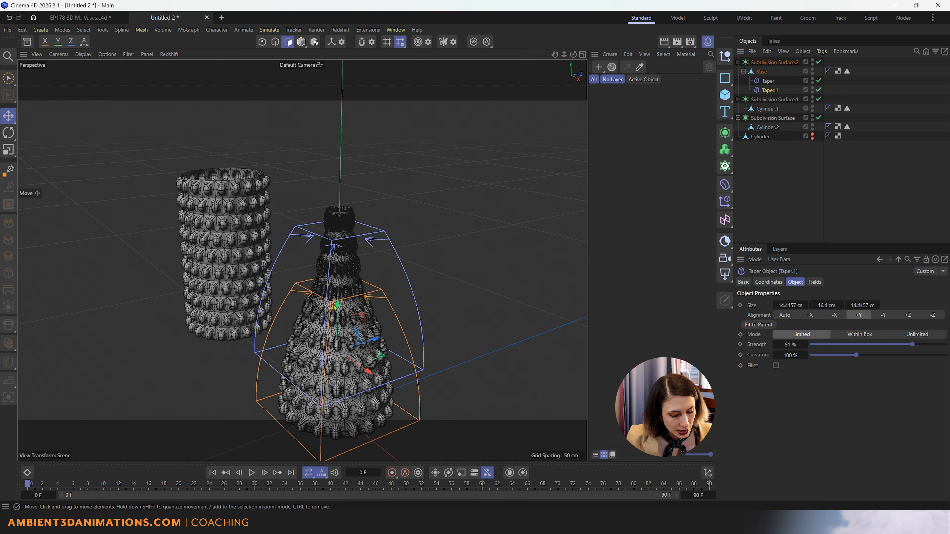
key("r")
left_click_drag(356, 336, 262, 407)
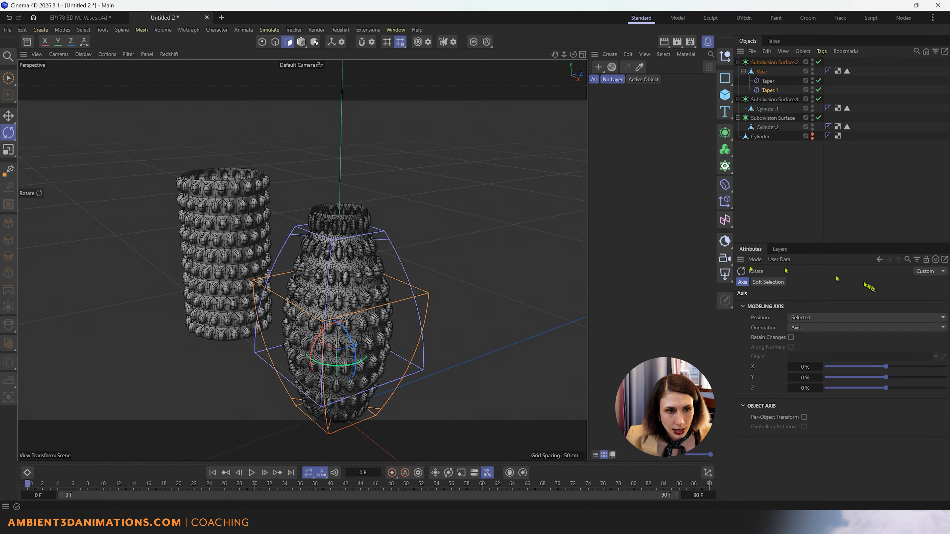
- Add a Thicken generator and make the vase's Subdivision Surface.2 its child
scroll(438, 381, "up", 2)
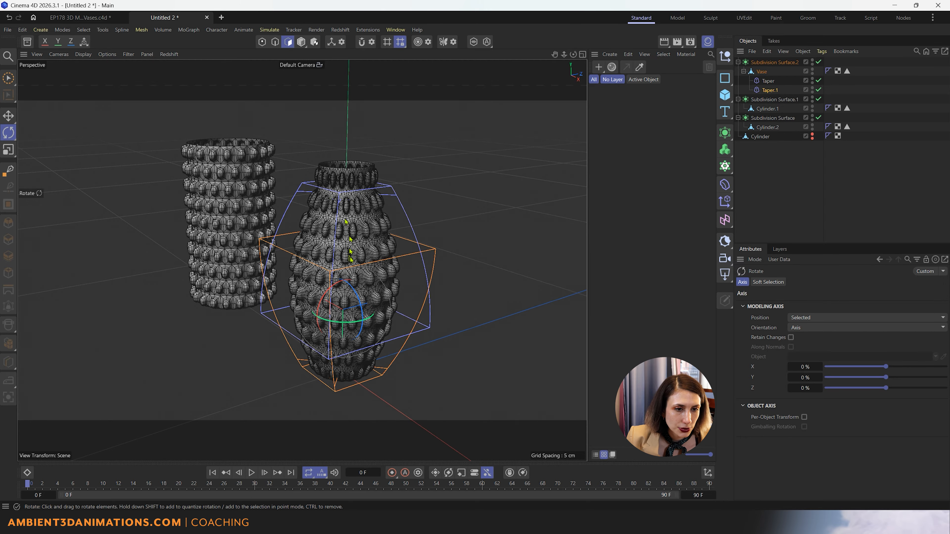
left_click_drag(436, 383, 342, 176, "alt")
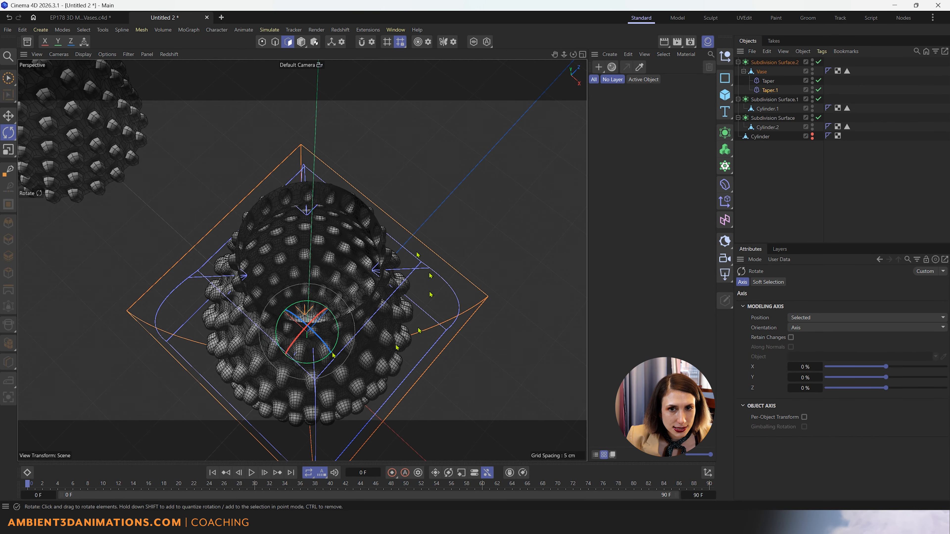
left_click(781, 63)
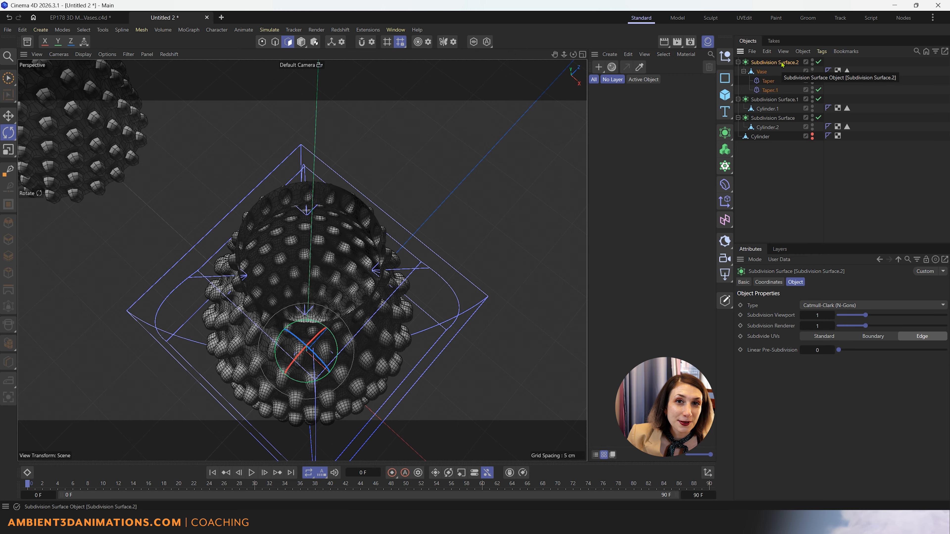
left_click(724, 132)
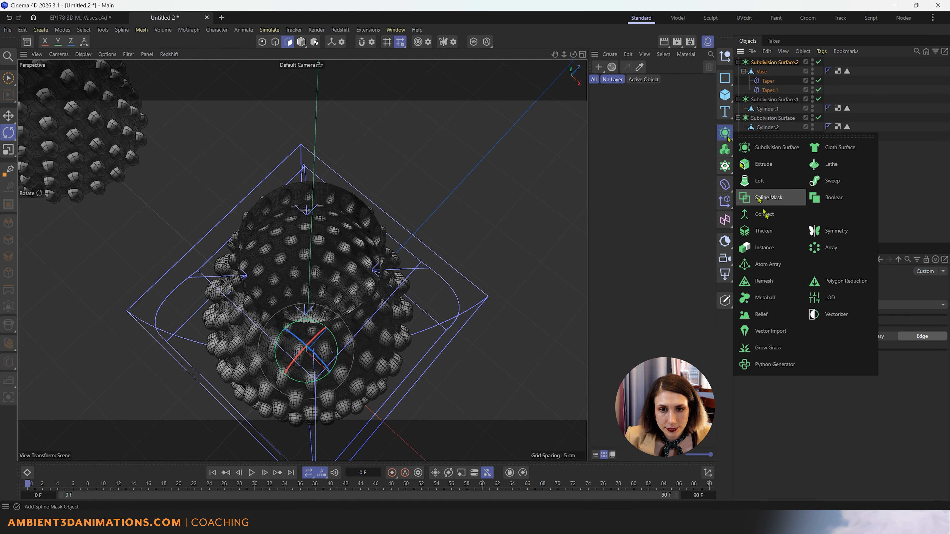
left_click(758, 236)
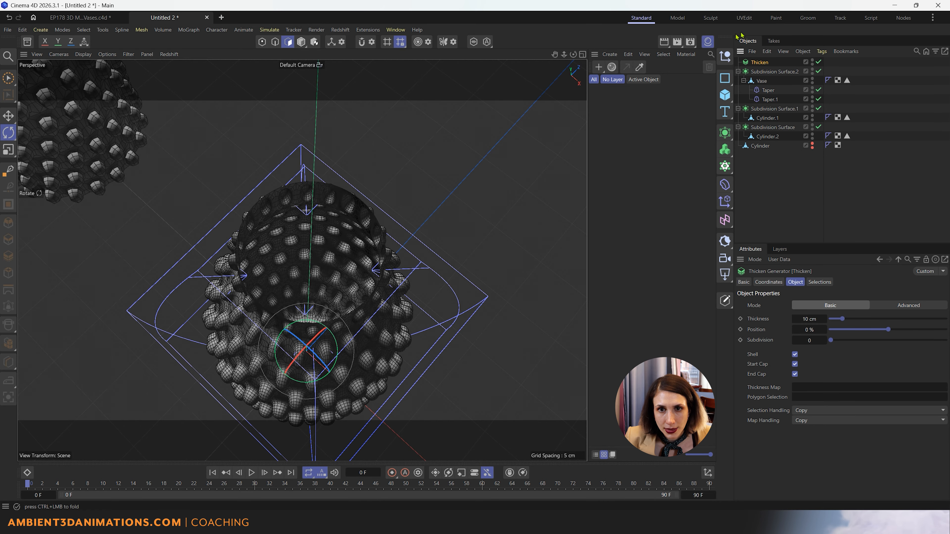
left_click_drag(761, 63, 761, 67)
left_click(760, 62)
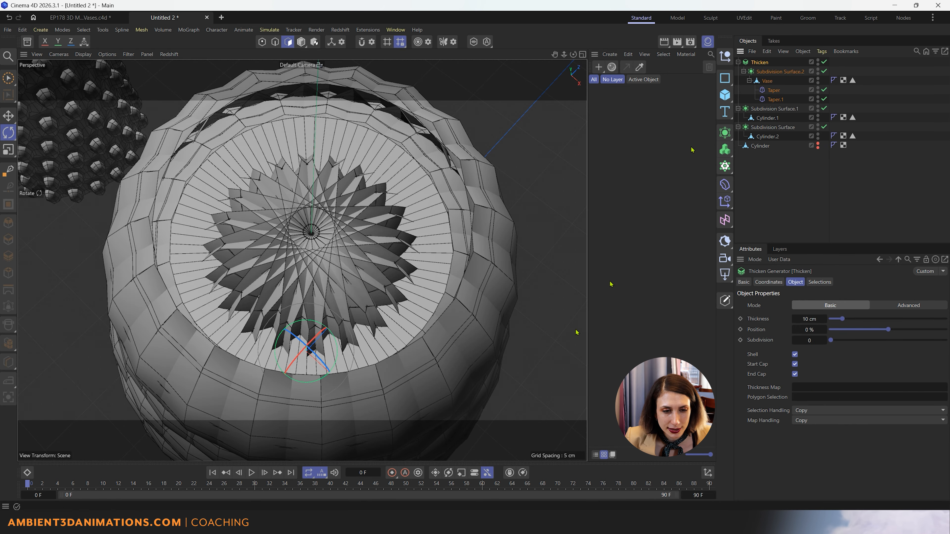
- Set the Thicken generator's thickness to 0.5 cm
scroll(526, 353, "down", 5)
left_click_drag(462, 334, 412, 157, "alt")
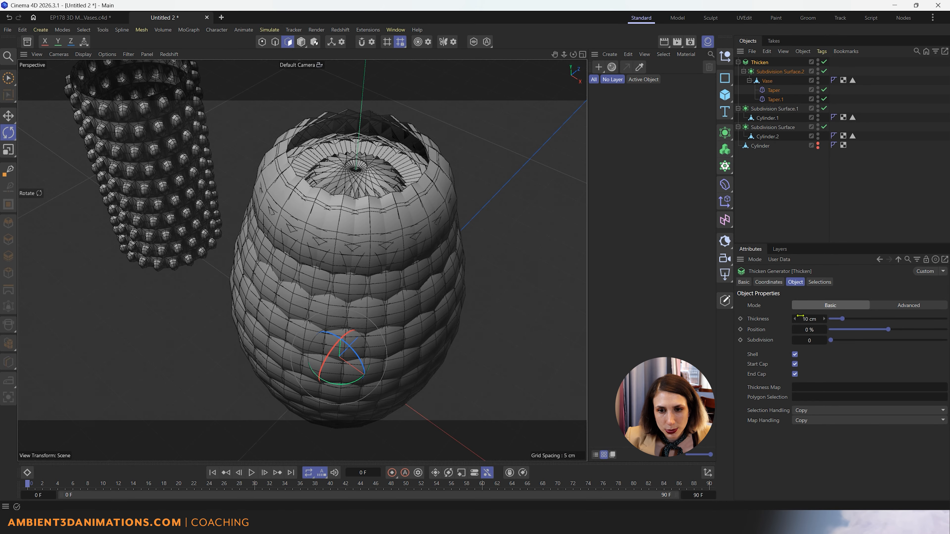
double_click(808, 318)
key("BackSpace")
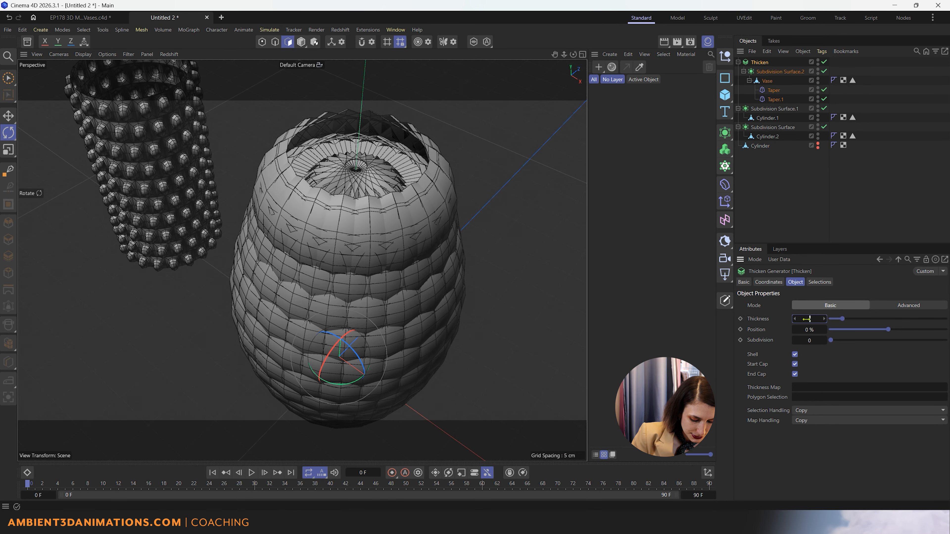
type("0.5")
key("Return")
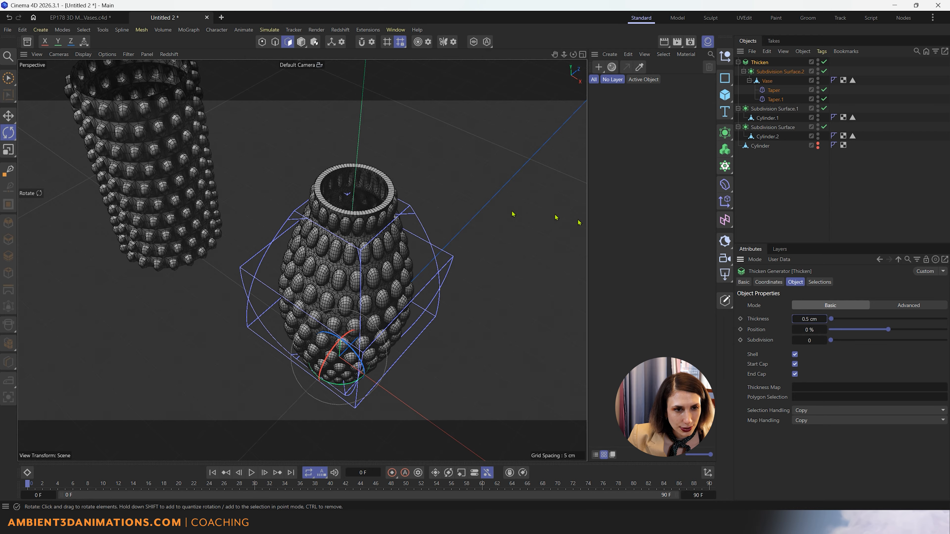
- Reduce the Thicken generator's thickness to 0.2 cm and check the bumps on the vase's inner wall
scroll(359, 206, "up", 10)
scroll(370, 172, "up", 8)
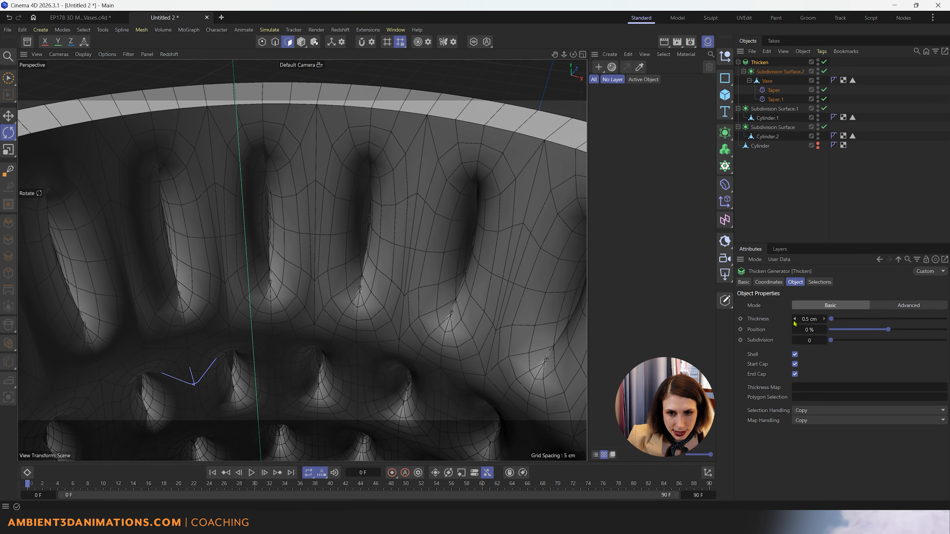
left_click(794, 319)
left_click(795, 319)
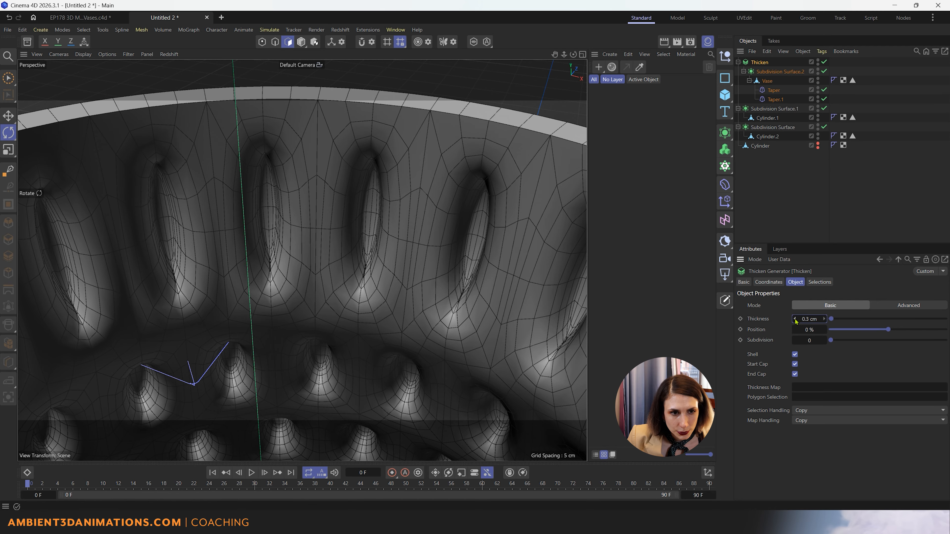
left_click(794, 319)
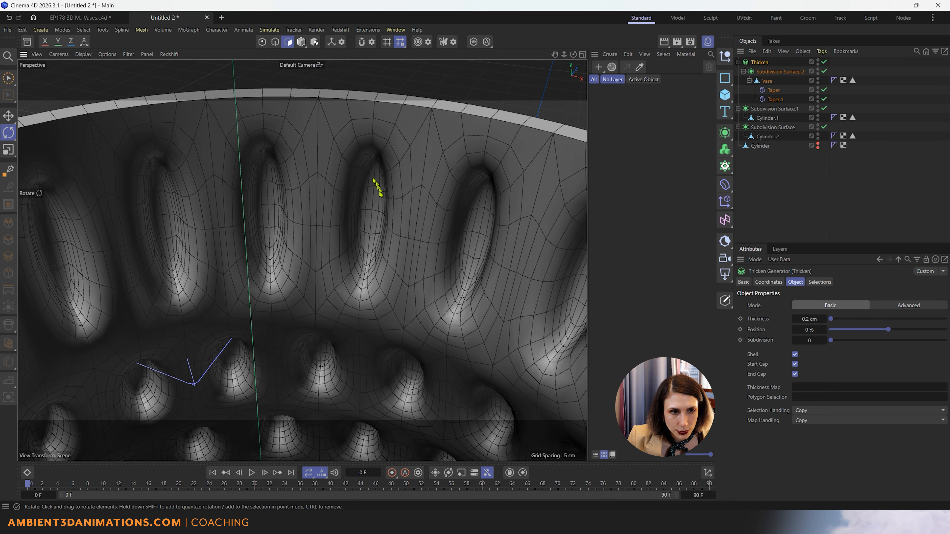
scroll(377, 187, "up", 10)
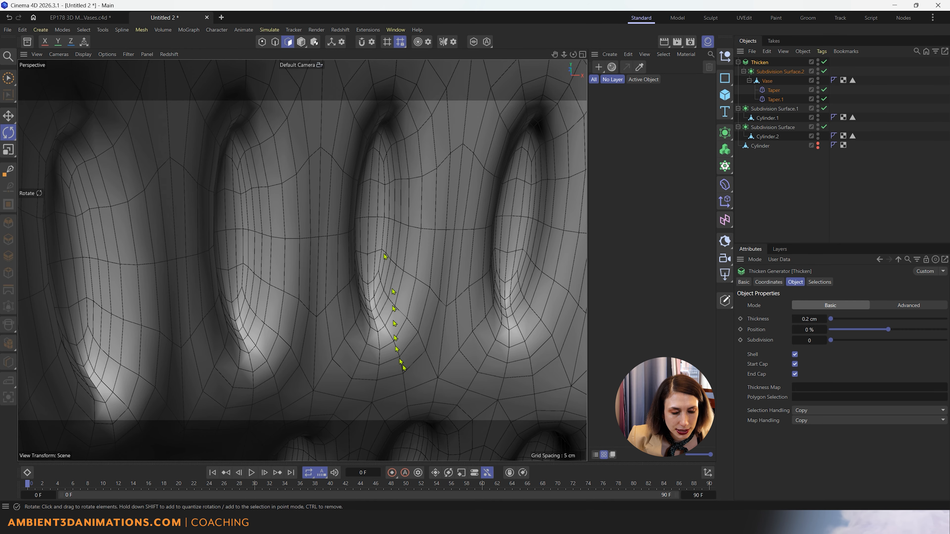
scroll(402, 365, "down", 5)
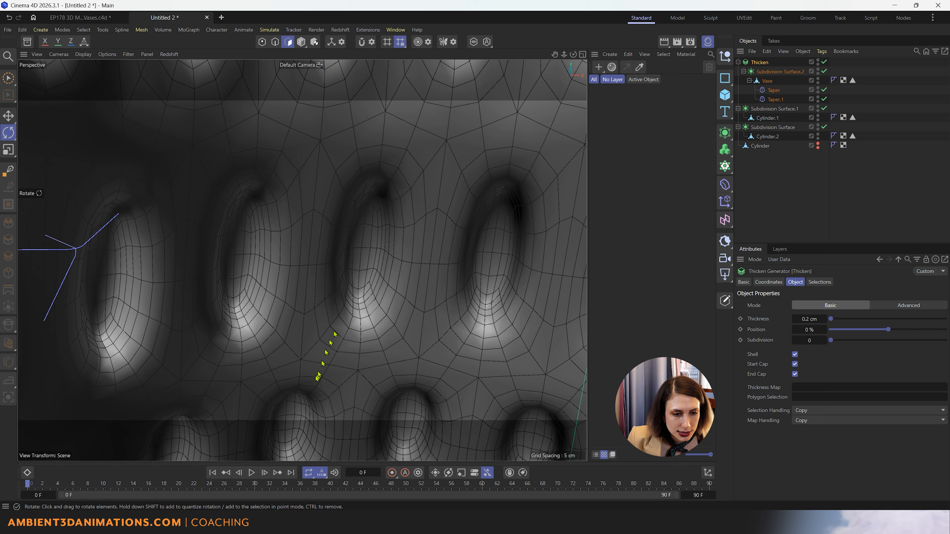
scroll(316, 195, "down", 3)
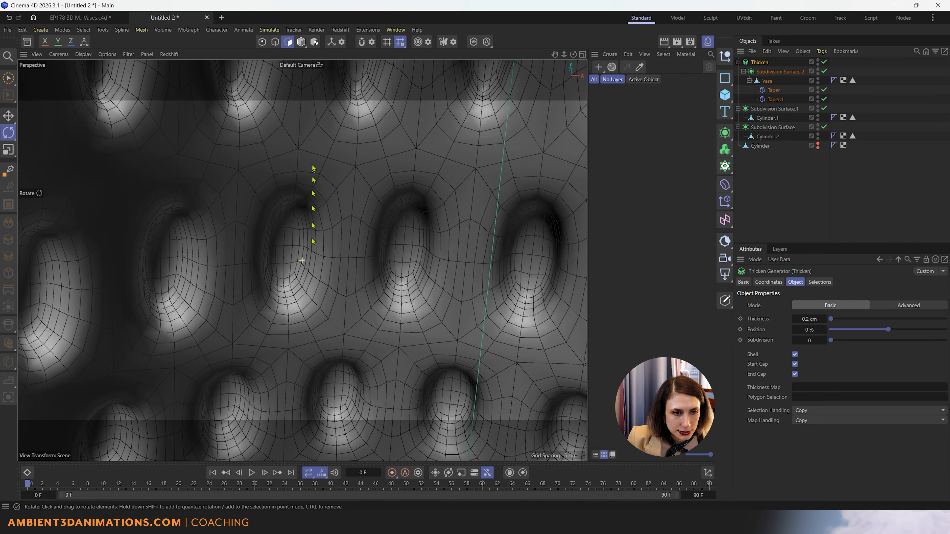
scroll(329, 225, "up", 6)
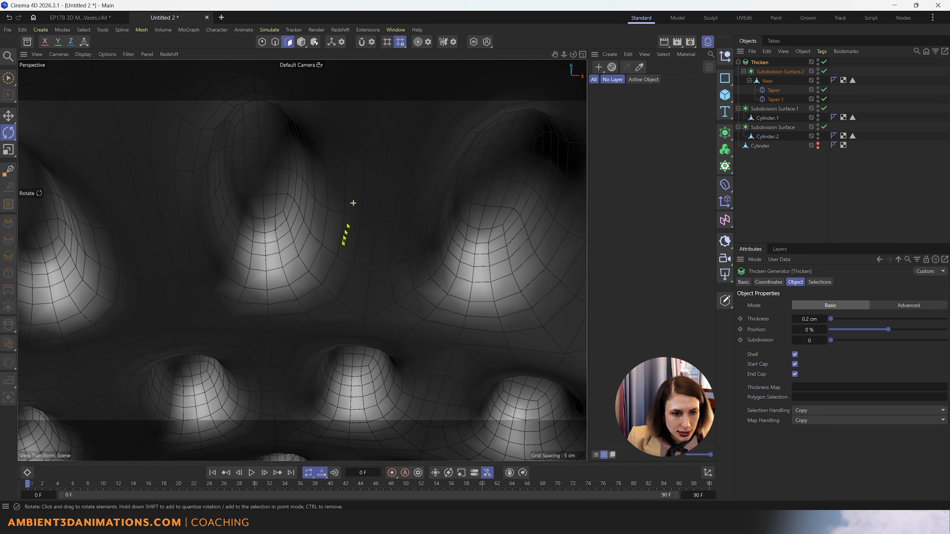
scroll(344, 242, "down", 10)
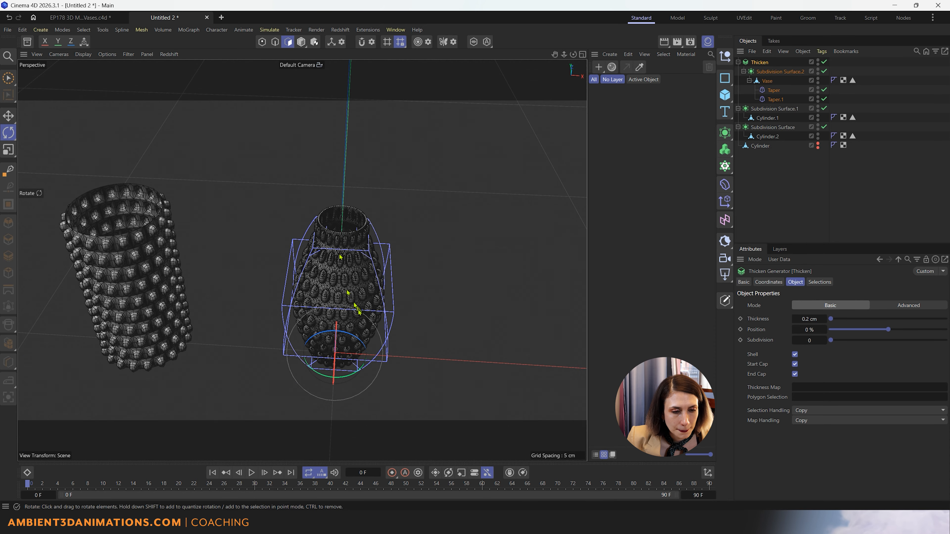
left_click_drag(357, 309, 368, 268, "alt")
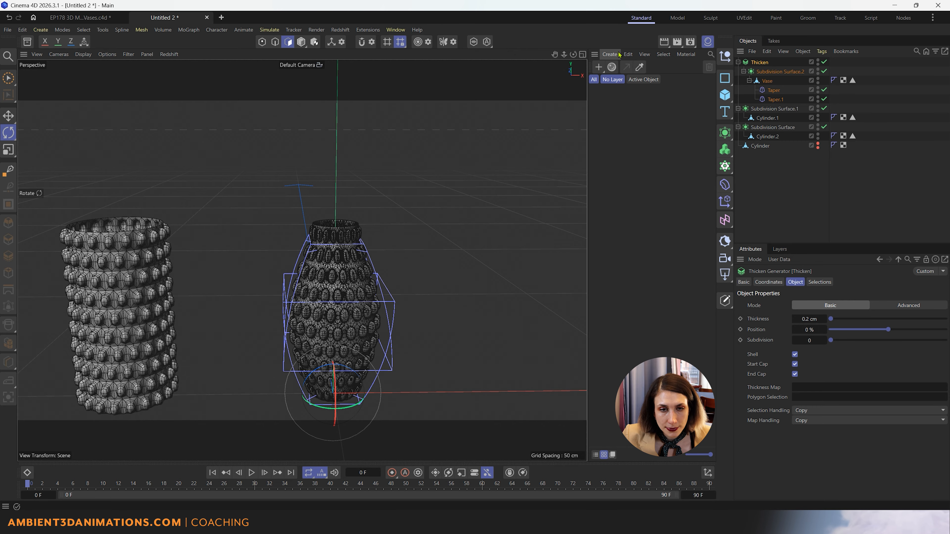
- Save the project as "Vase Tutorial" in the 3D Model with Me Glass Bumpy Vases folder
left_click(8, 30)
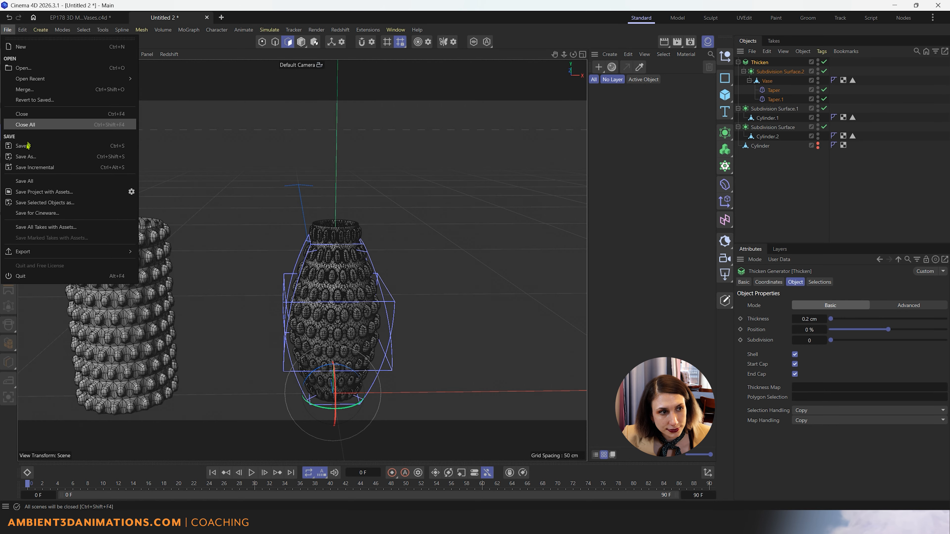
left_click(26, 155)
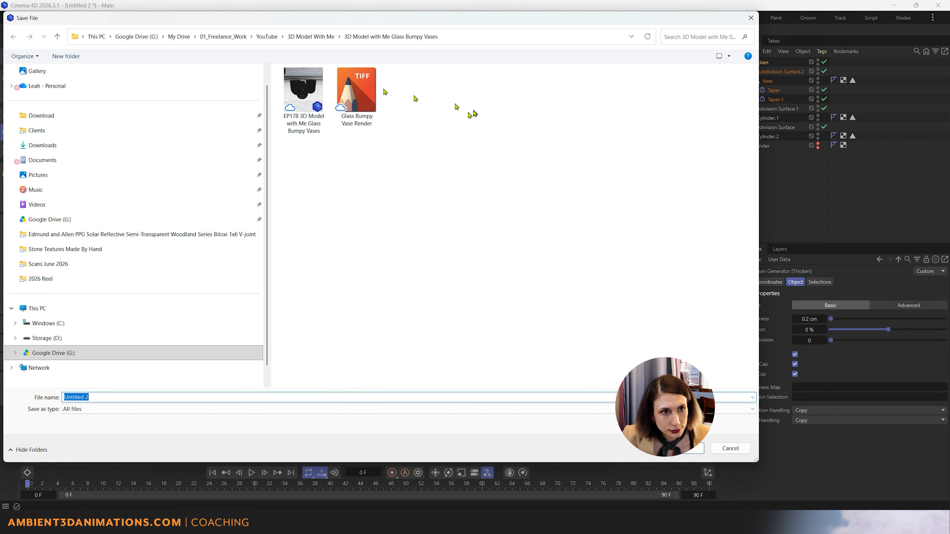
key("BackSpace")
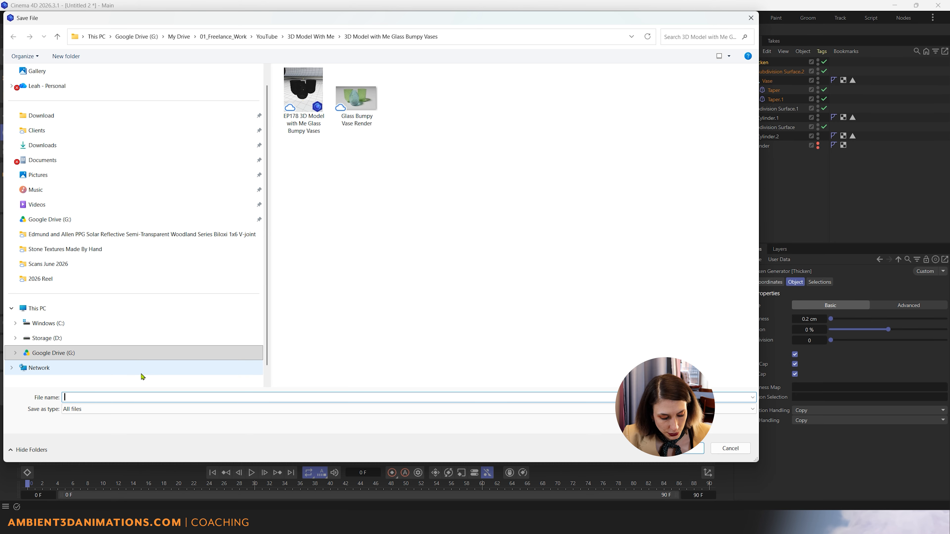
type("V")
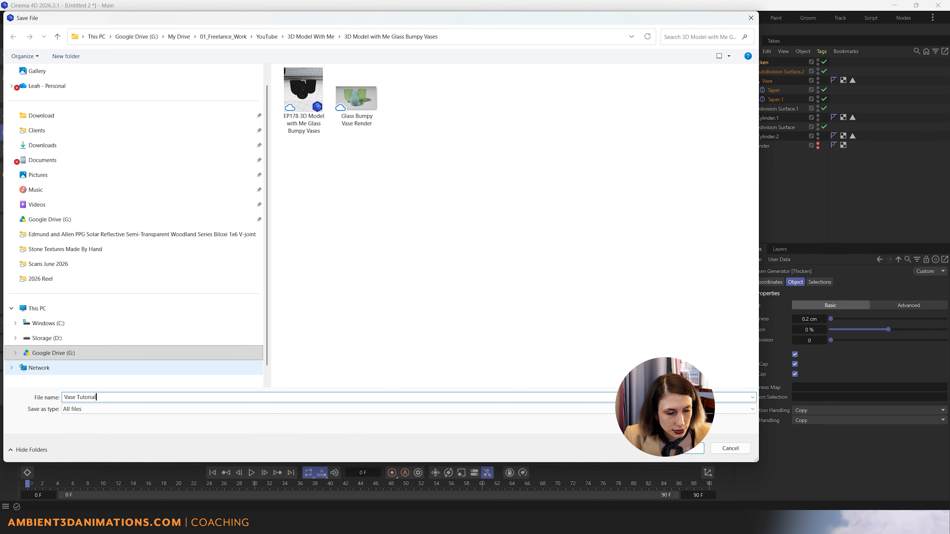
type("ase Tutorial")
key("Return")
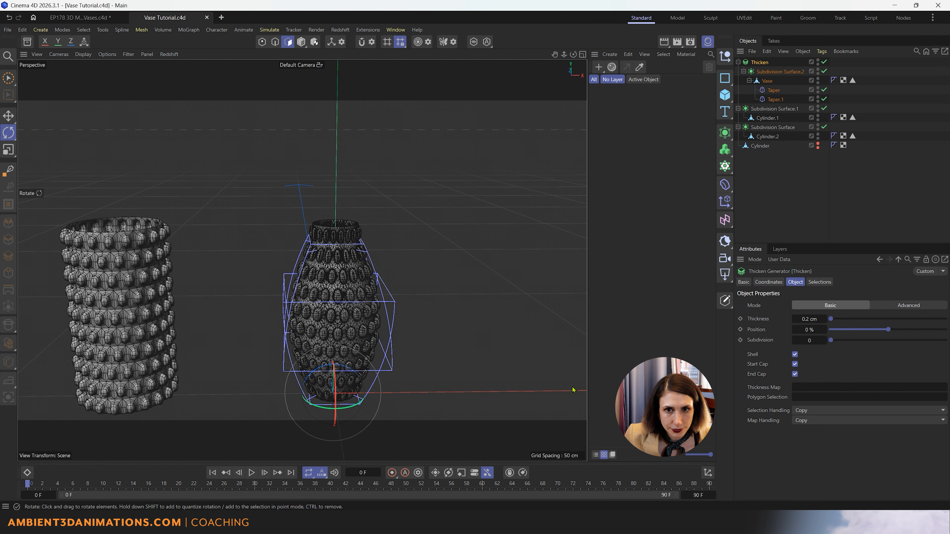
- Create an OpenPBR material and name it "Porcelain"
left_click(612, 58)
mouse_move(666, 81)
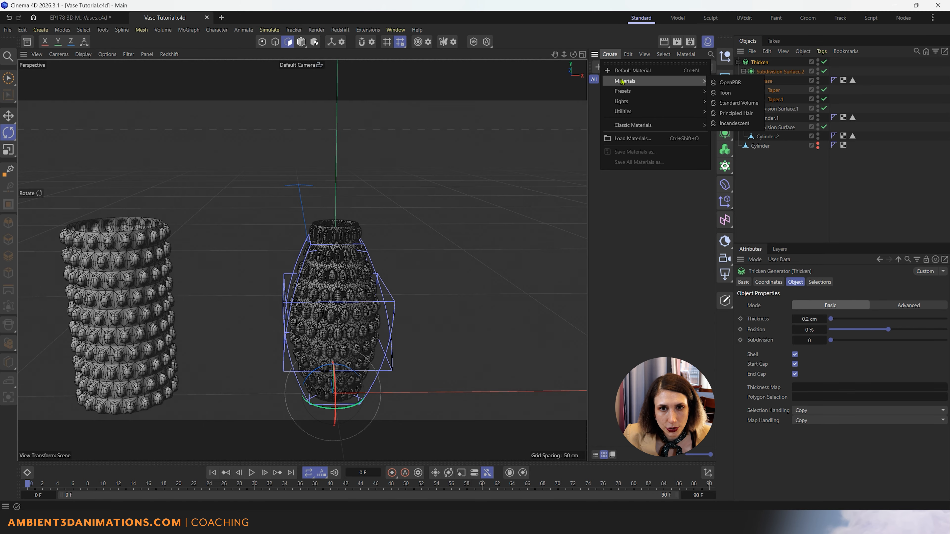
left_click(728, 83)
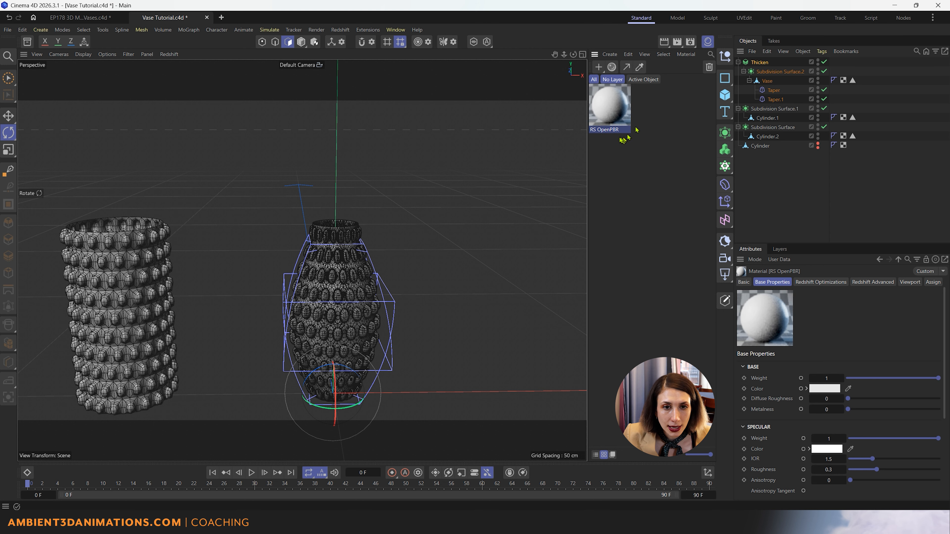
double_click(602, 130)
key("BackSpace")
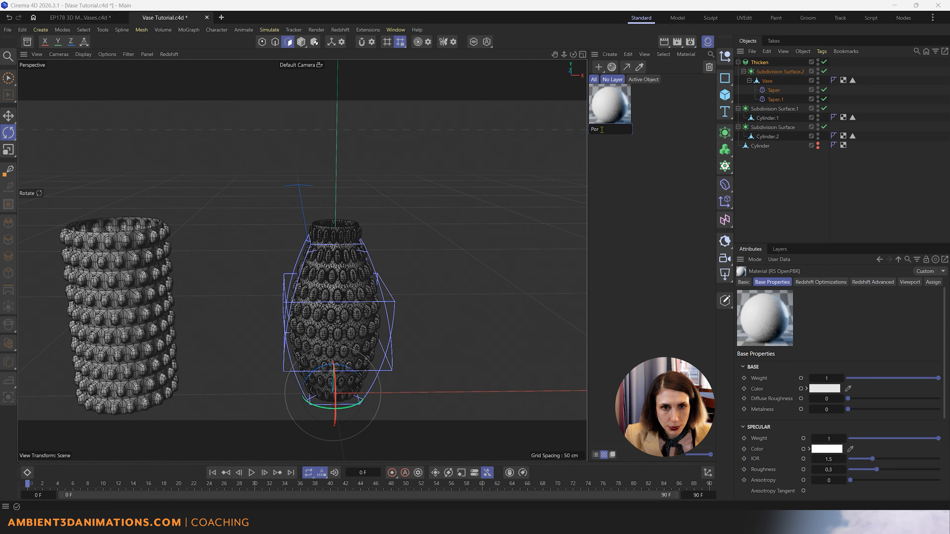
key("Return")
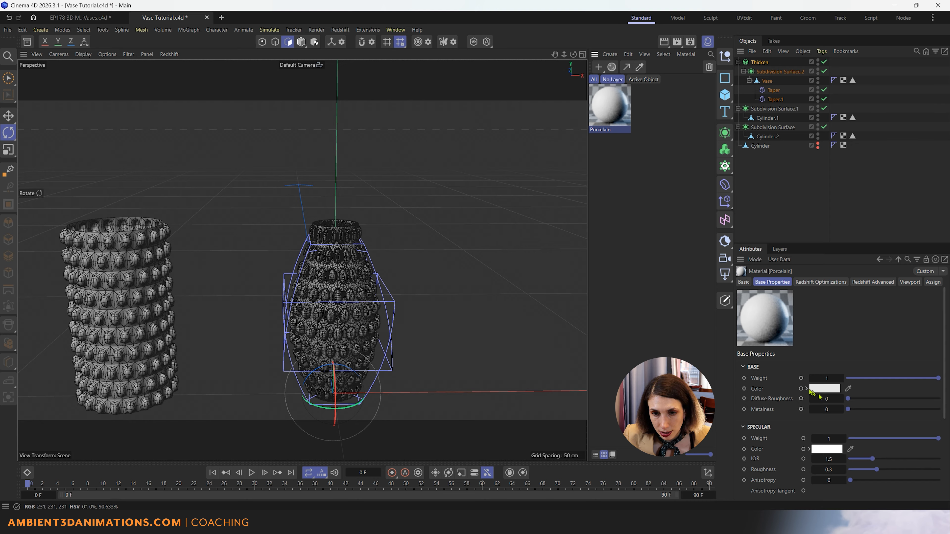
- Check the Porcelain material's base color in the Color Chooser and apply the material to the vase
left_click(834, 390)
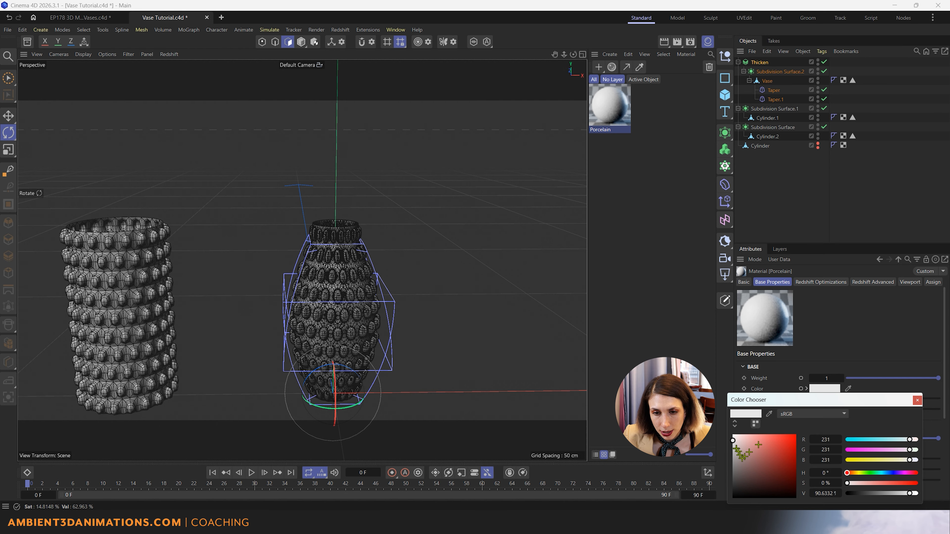
left_click_drag(813, 402, 508, 246)
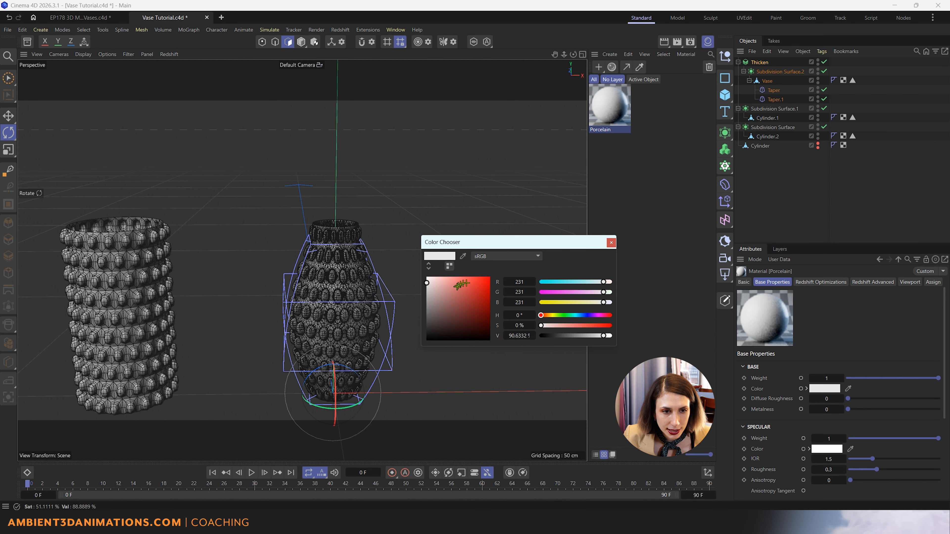
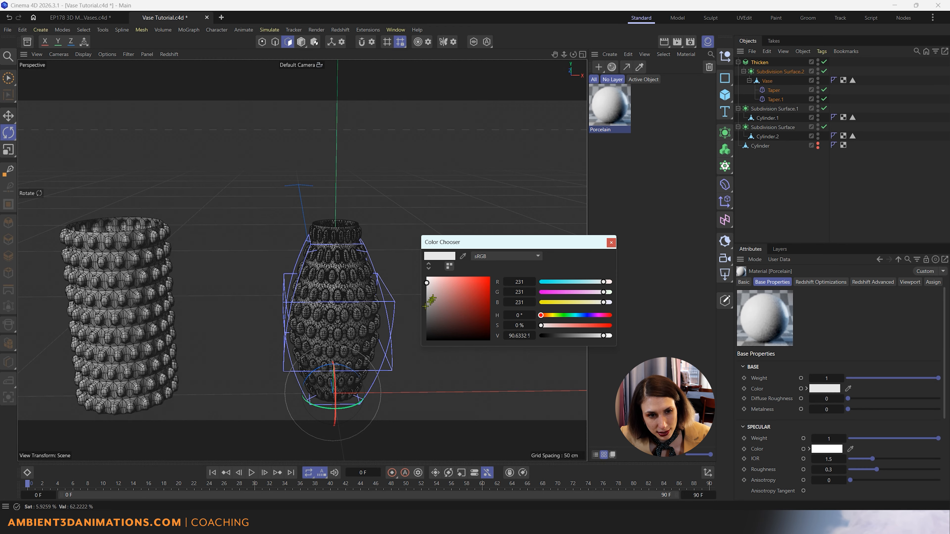
left_click(610, 243)
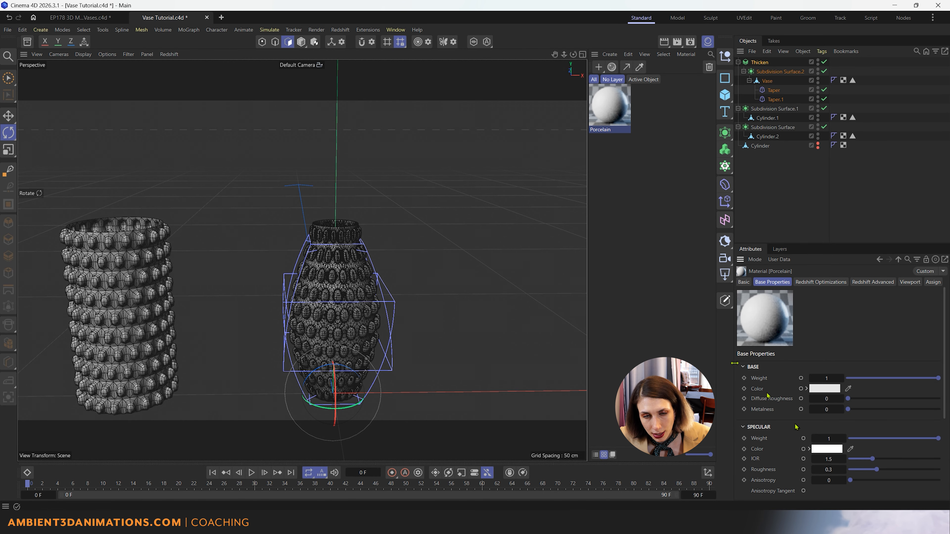
left_click_drag(613, 121, 347, 282)
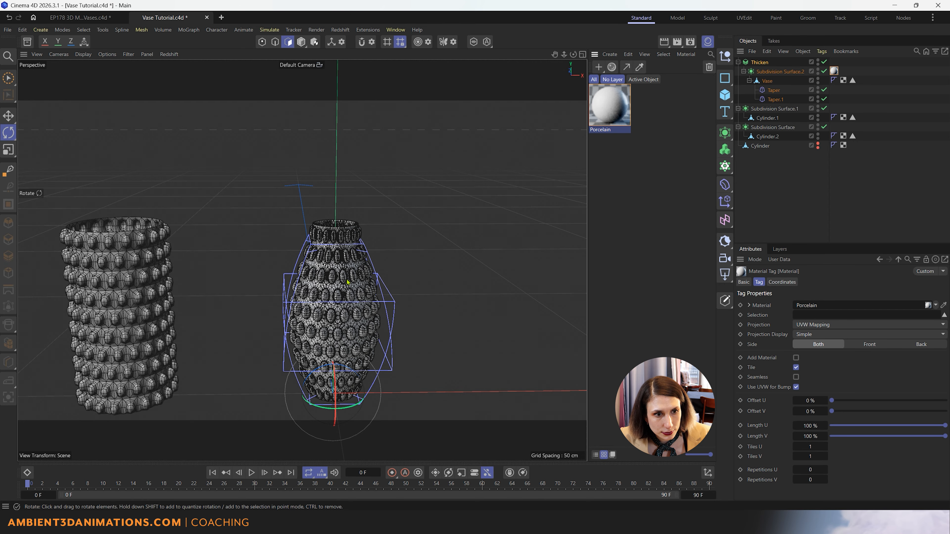
- Add a Backdrop object to the scene behind the vases
left_click(727, 99)
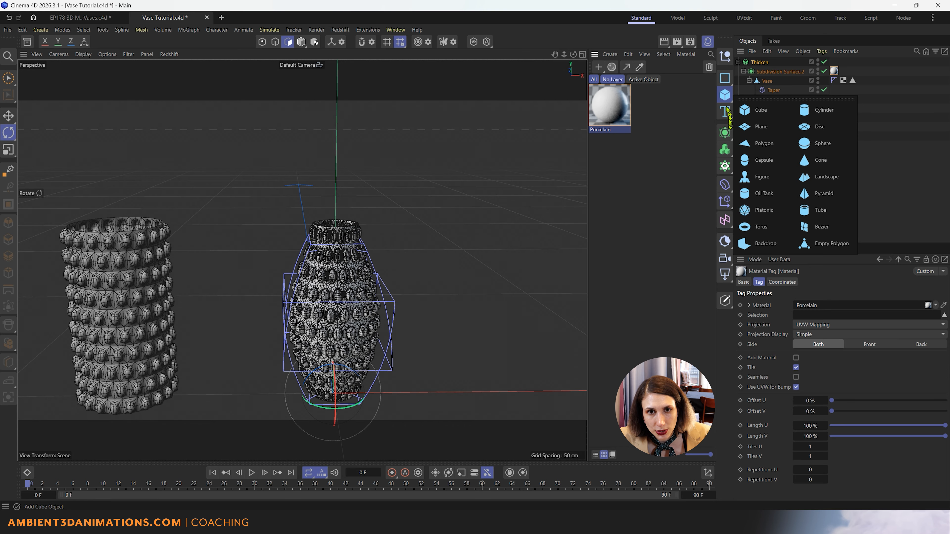
left_click(743, 244)
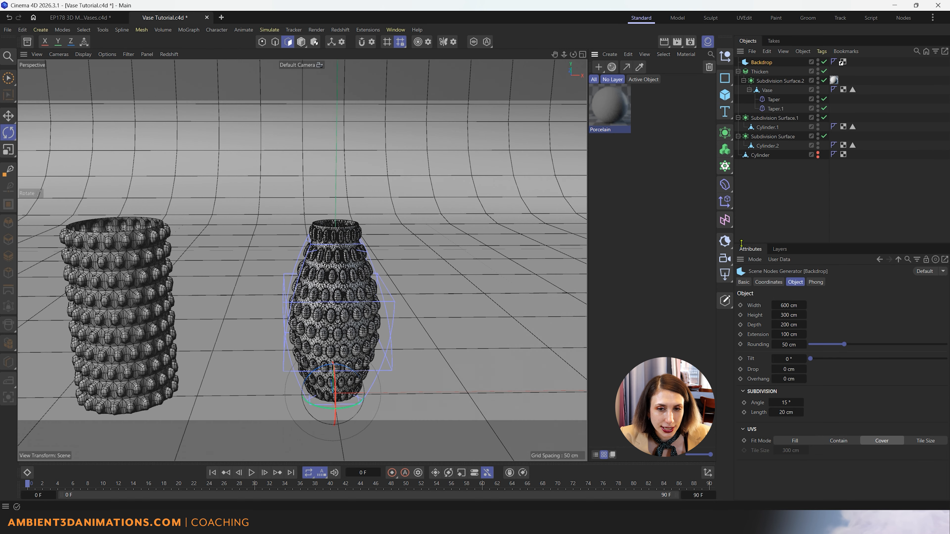
scroll(420, 375, "down", 5)
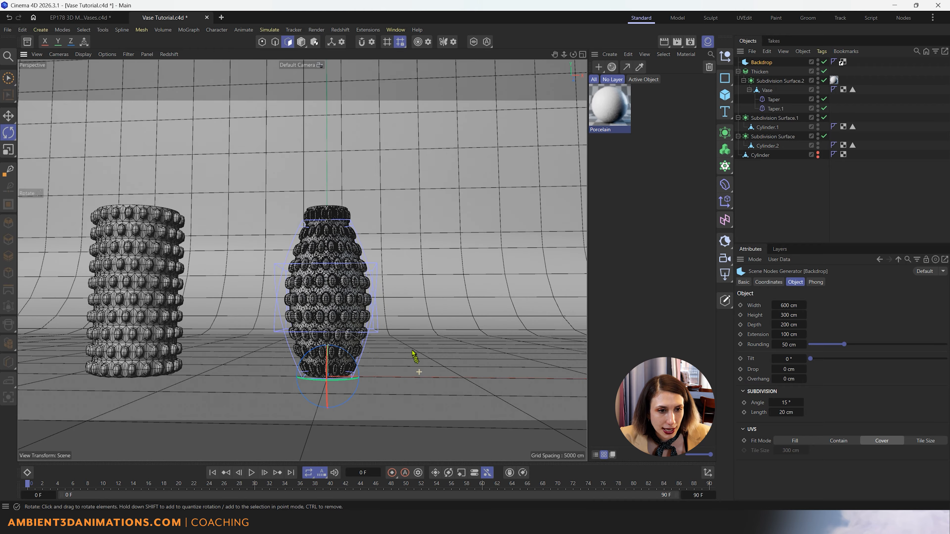
scroll(416, 370, "up", 1)
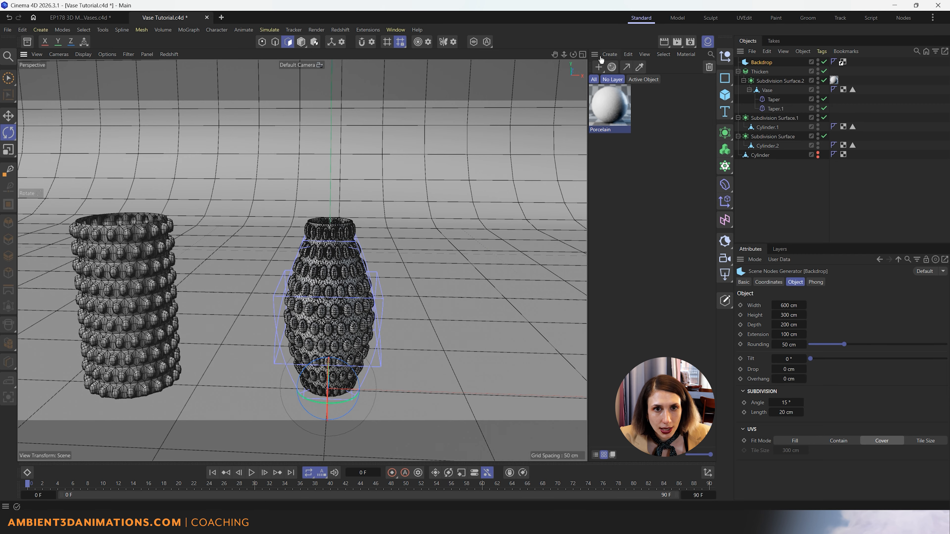
- Create a second OpenPBR material named "Backdrop" and apply it to the Backdrop object
left_click(609, 55)
mouse_move(618, 81)
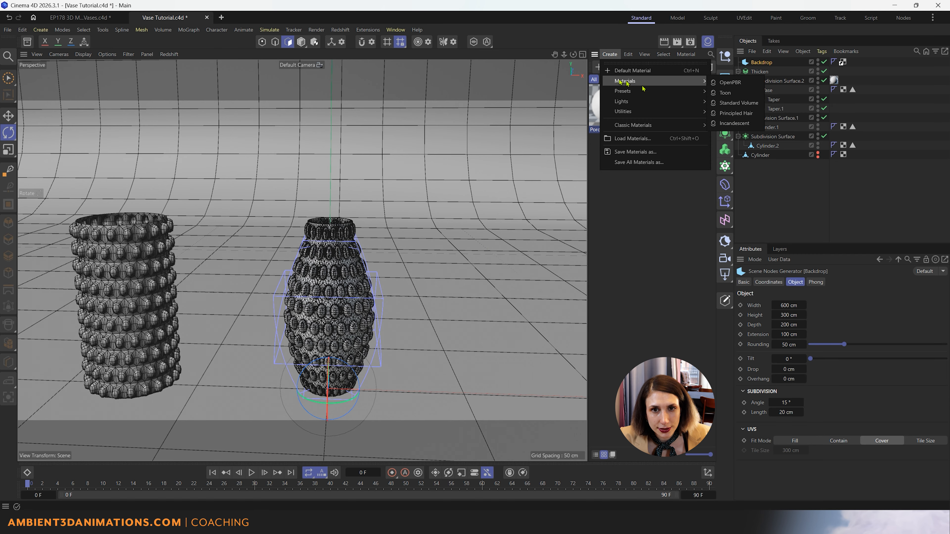
left_click(715, 91)
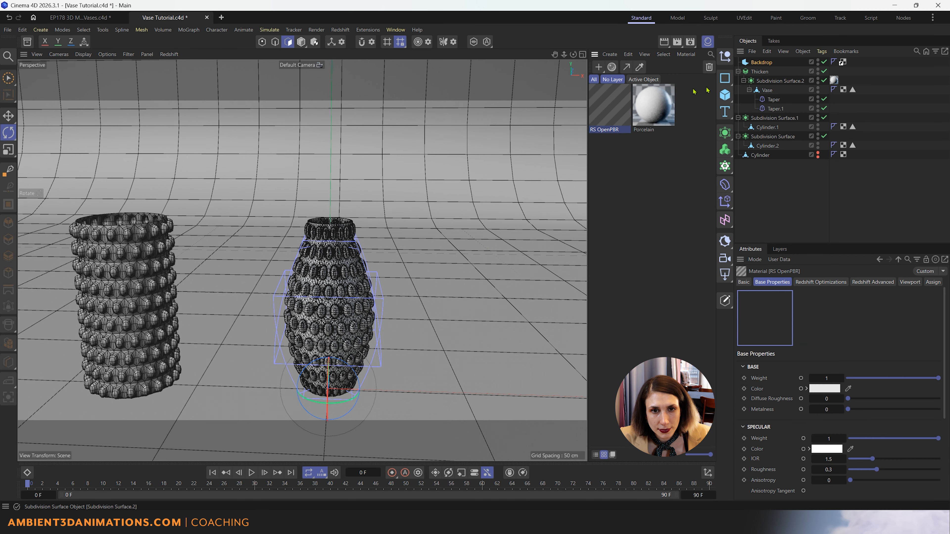
double_click(617, 130)
key("BackSpace")
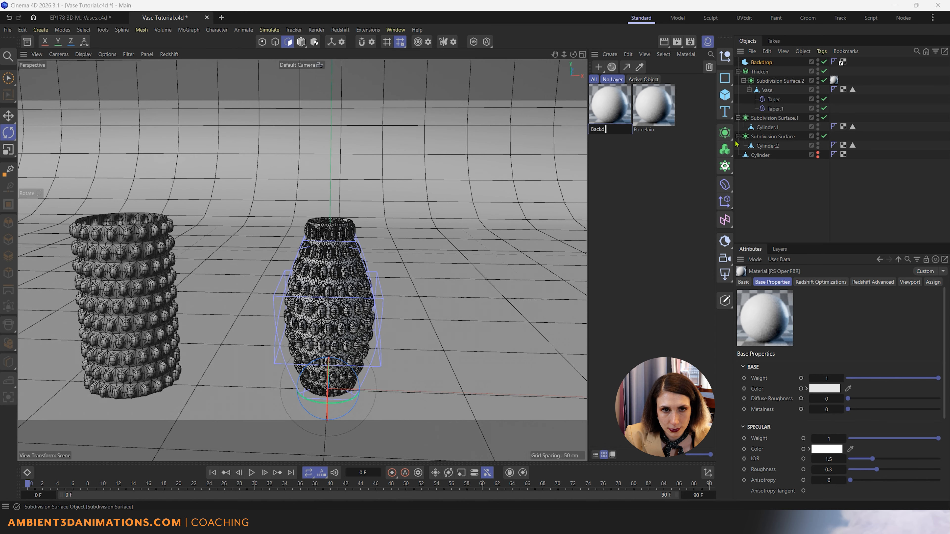
type("Backdrop")
key("Return")
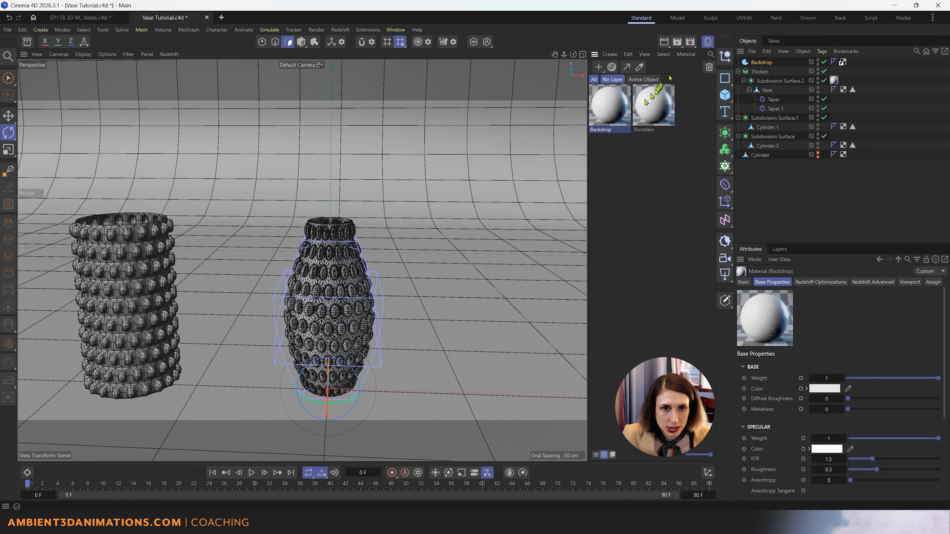
left_click_drag(491, 251, 491, 250)
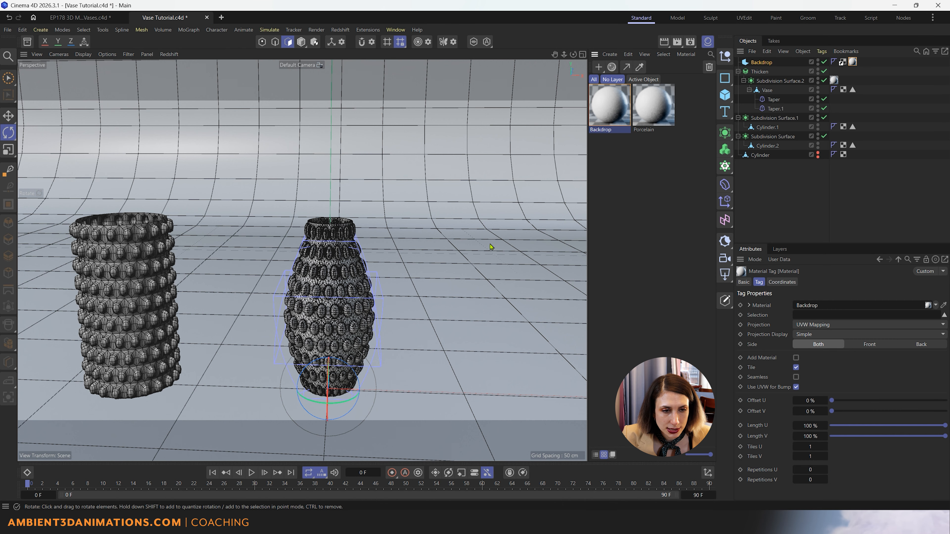
- Delete the duplicated Porcelain material tags from Subdivision Surface.2 and apply the Porcelain material to the vase once more
left_click(649, 125)
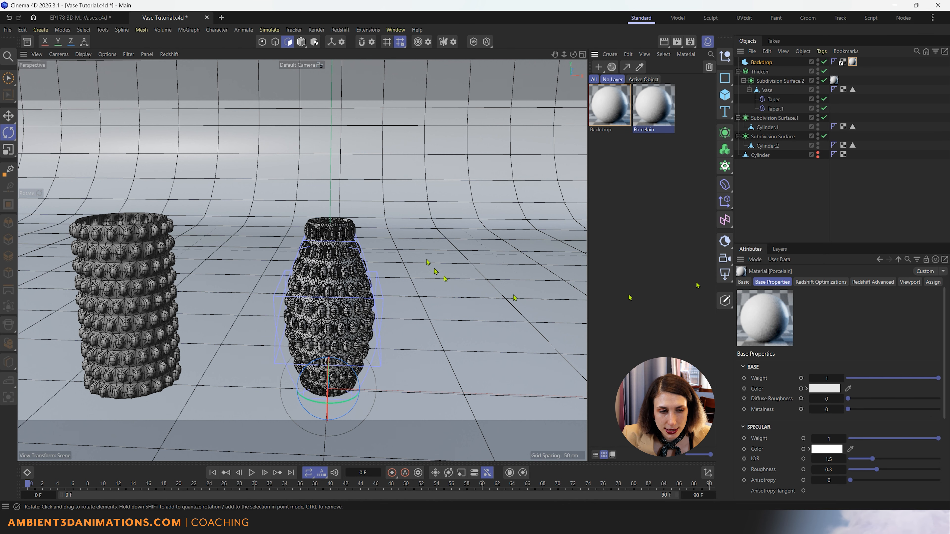
left_click_drag(661, 99, 325, 280)
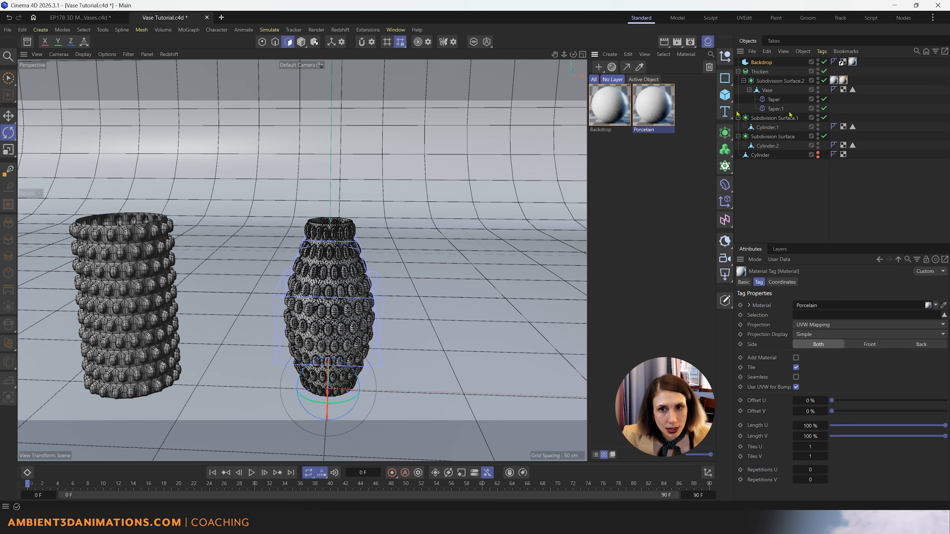
left_click(833, 81)
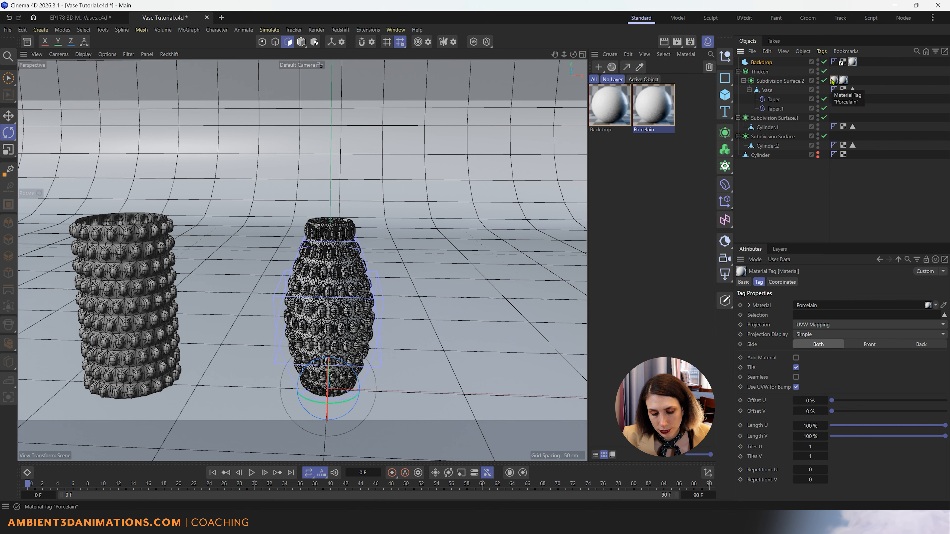
key("Delete")
left_click(833, 81)
key("Delete")
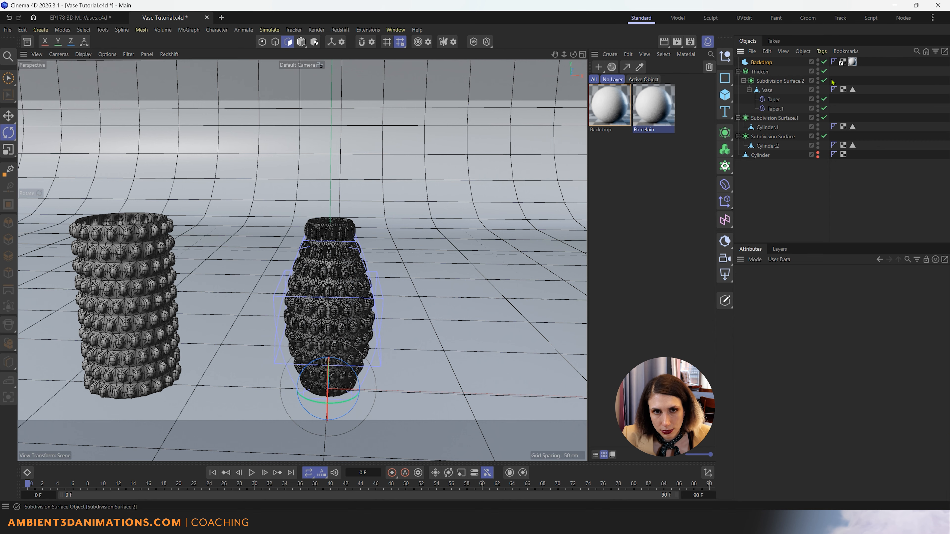
left_click_drag(670, 112, 359, 303)
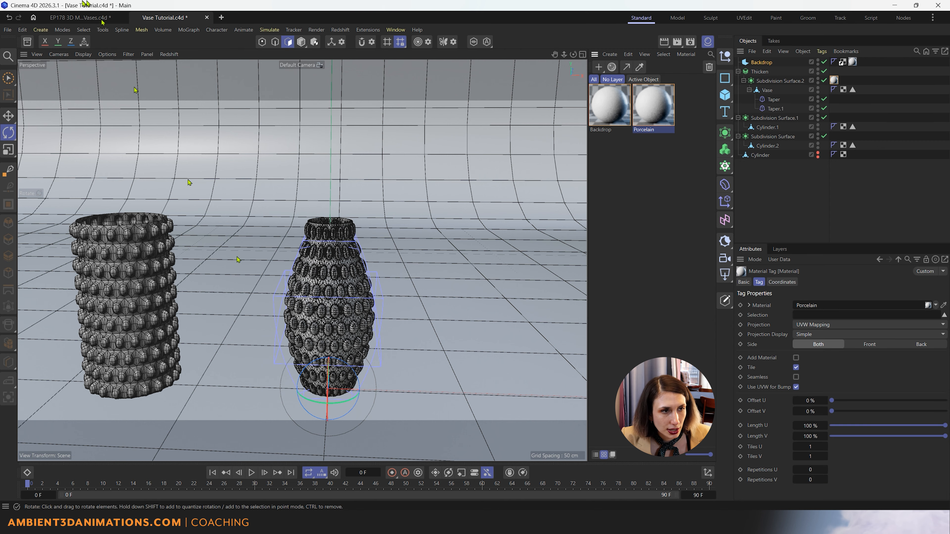
- Start the live Redshift render in the viewport and inspect the tapered vase up close
left_click(170, 54)
left_click(181, 71)
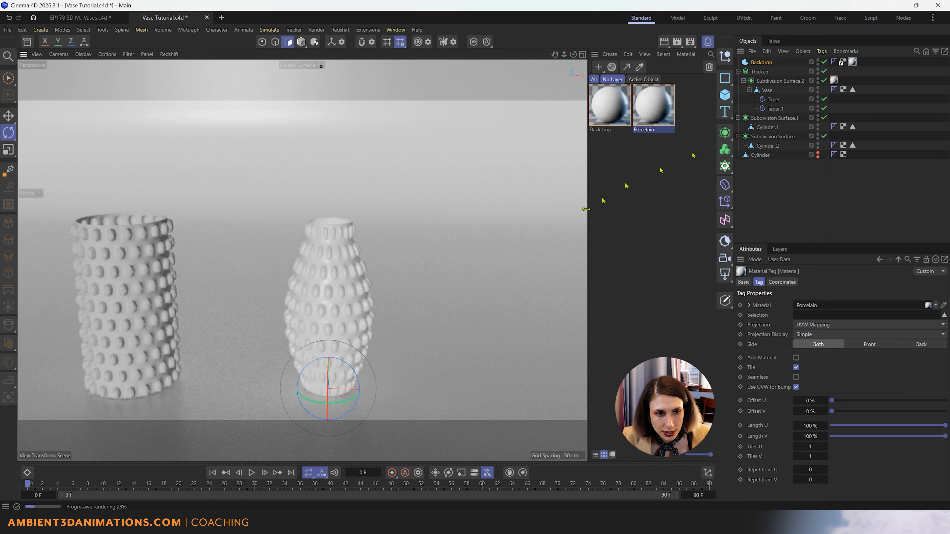
scroll(345, 320, "up", 3)
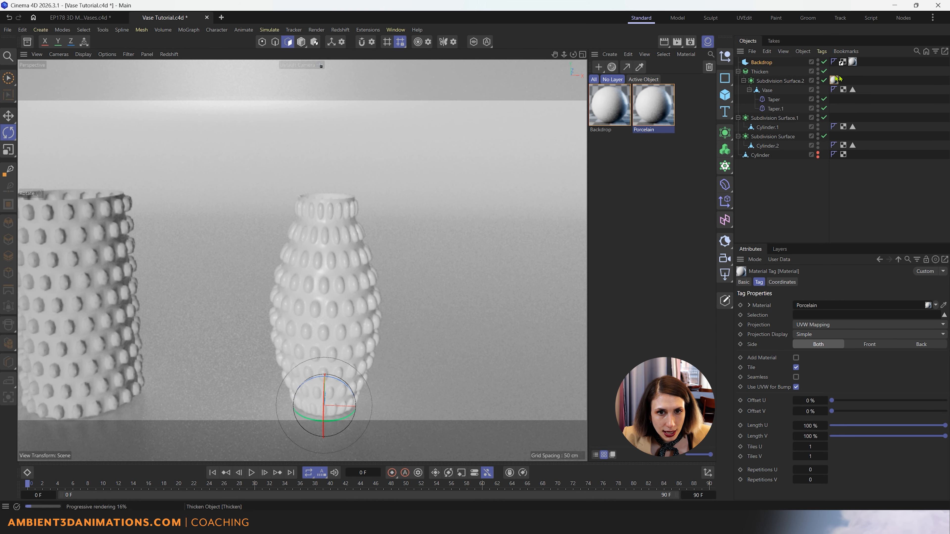
scroll(331, 369, "up", 1)
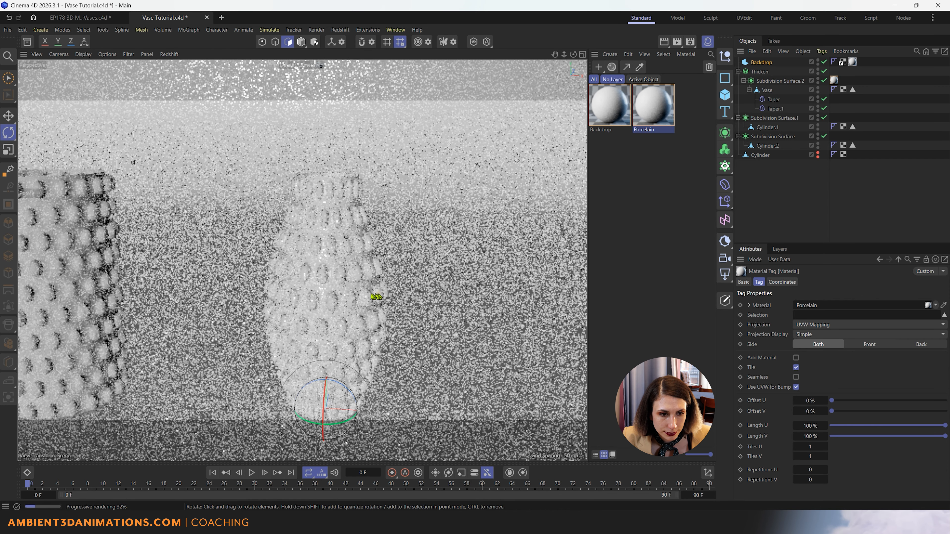
left_click_drag(375, 297, 336, 288, "alt")
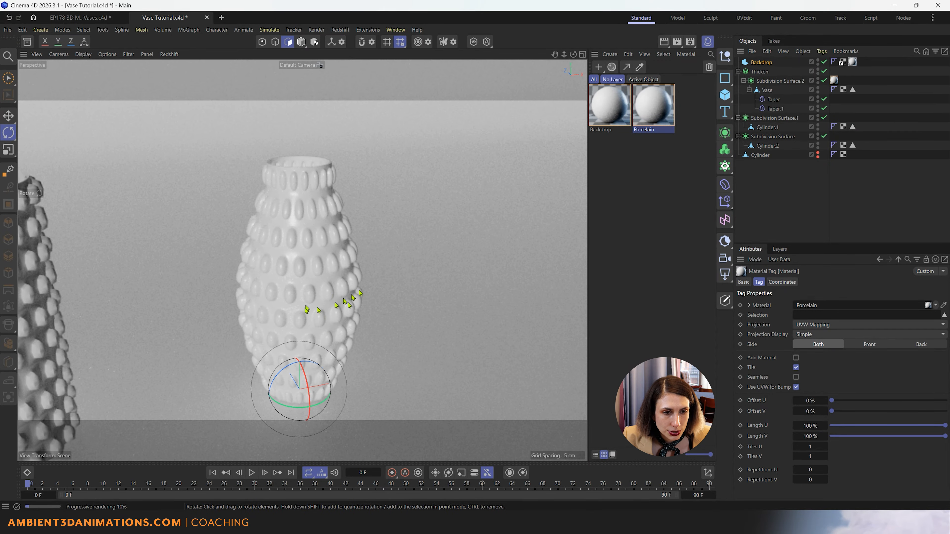
- Open the Porcelain material in the Node Editor, lower its specular roughness to 0.085 and close the editor
double_click(655, 113)
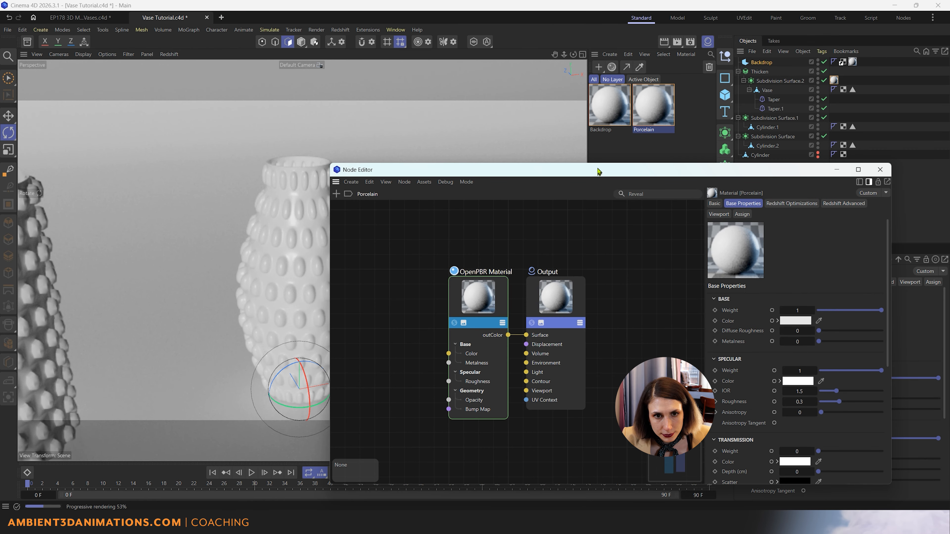
left_click_drag(597, 170, 632, 111)
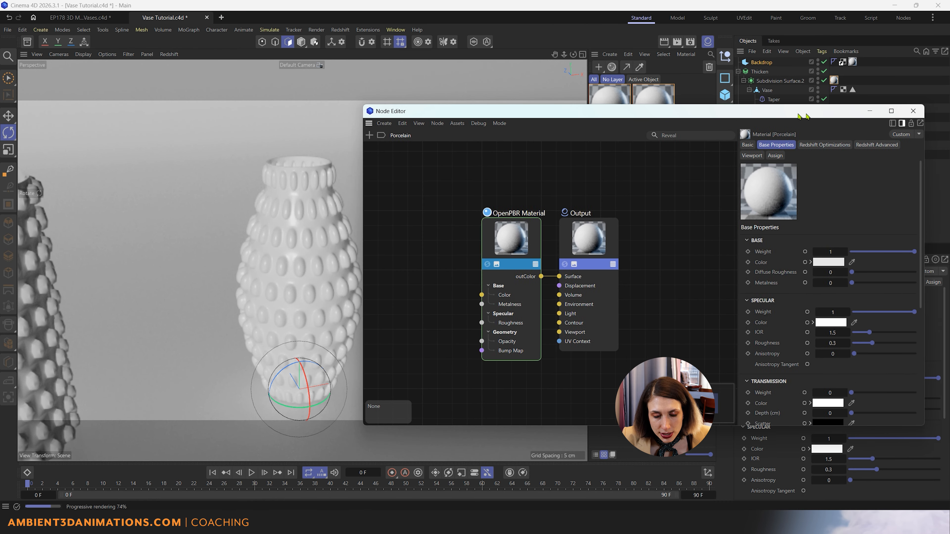
left_click_drag(813, 112, 546, 103)
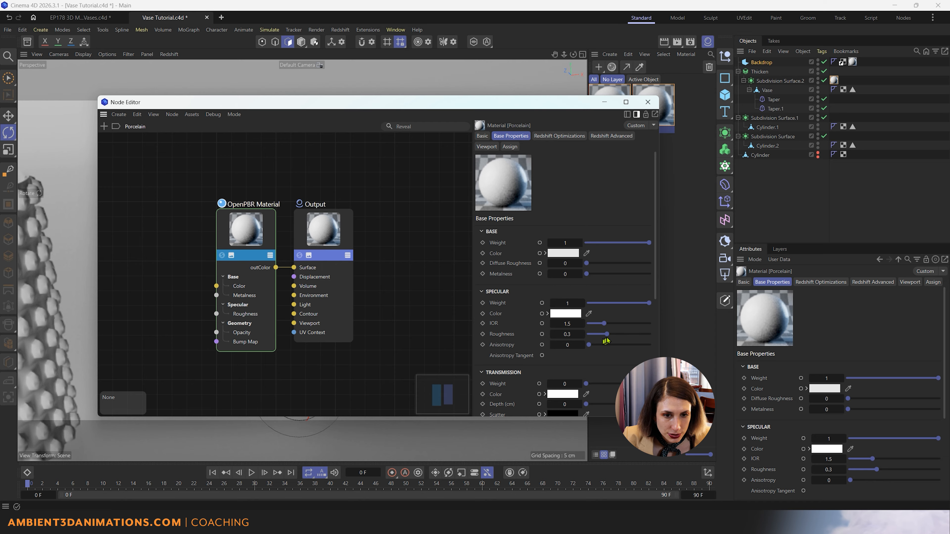
mouse_move(607, 337)
left_mouse_down()
mouse_move(647, 338)
mouse_move(595, 334)
left_mouse_up()
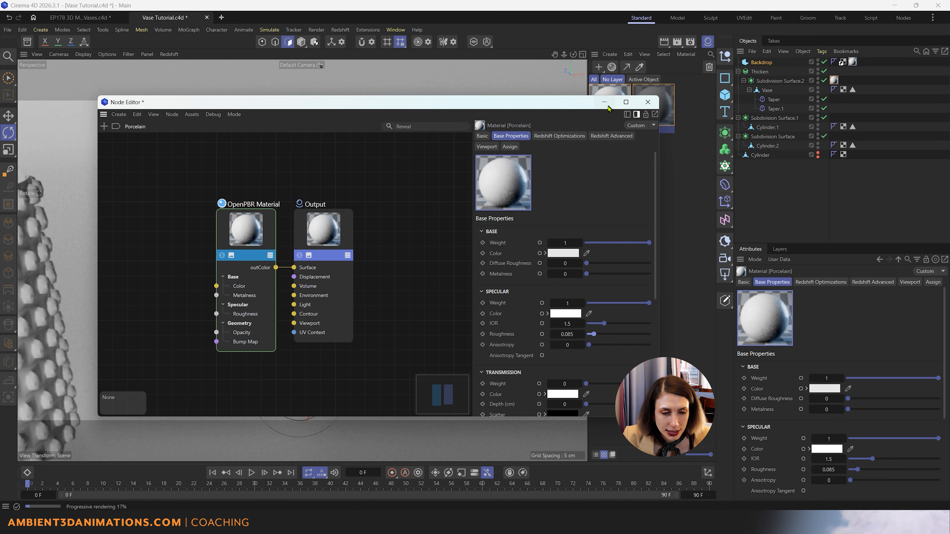
left_click(648, 102)
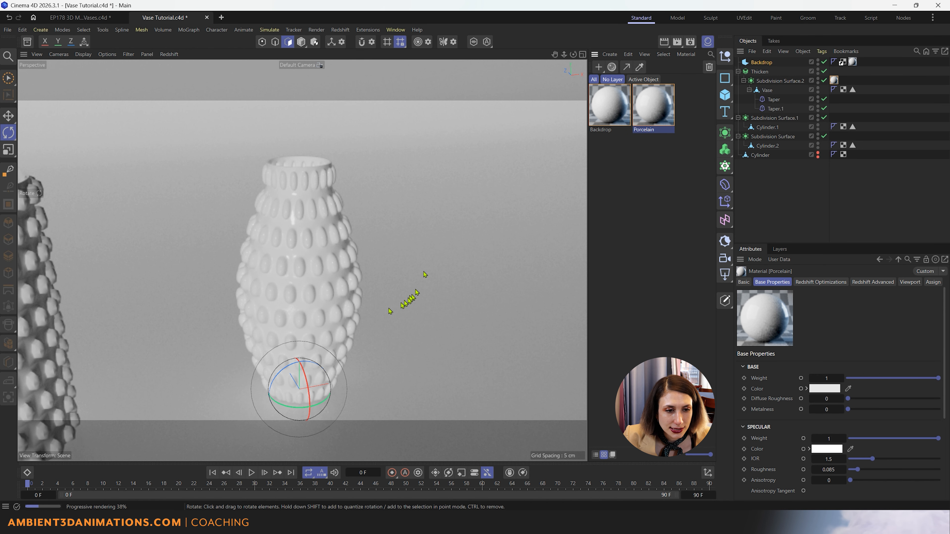
- Add a Redshift area light to the scene
left_click_drag(374, 318, 250, 327, "alt")
middle_click_drag(250, 327, 278, 308, "alt")
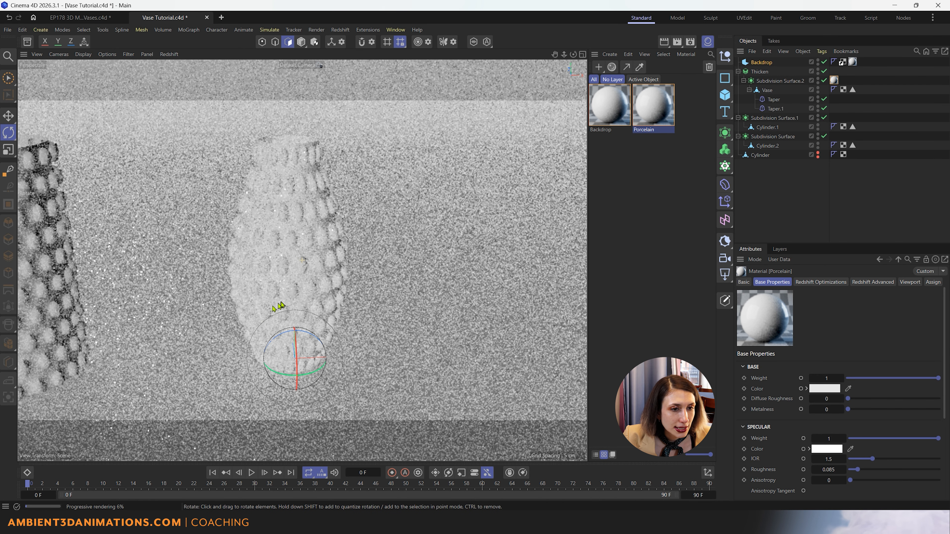
left_click(724, 272)
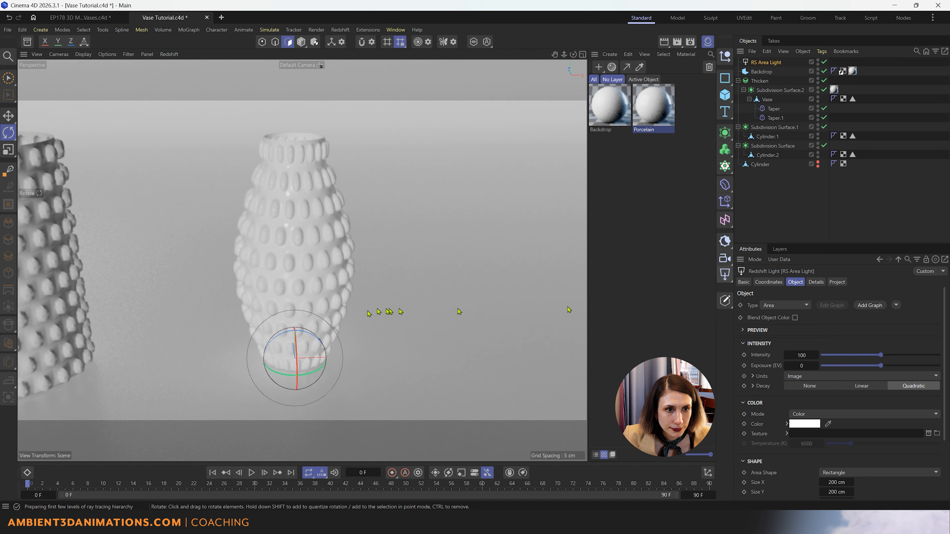
scroll(266, 324, "down", 5)
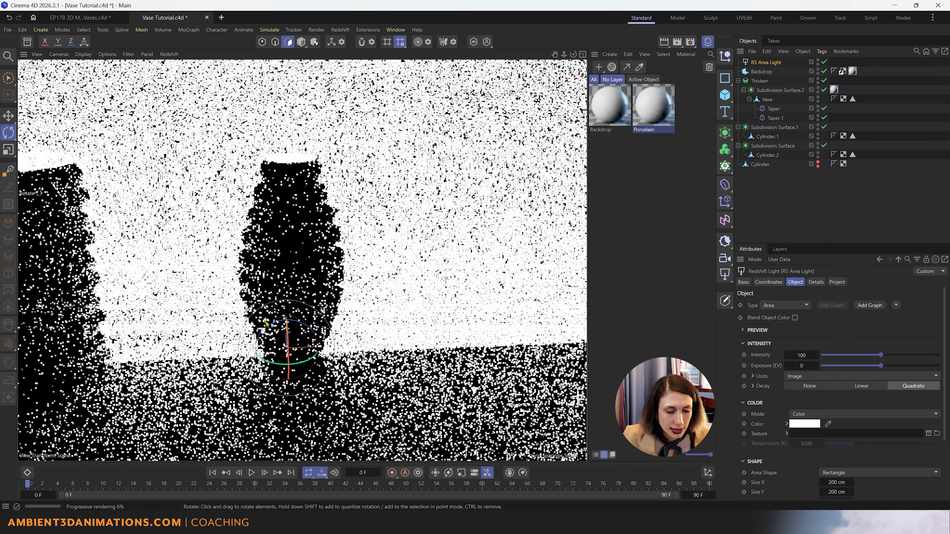
- Scale the area light down to about 15 cm per side
key("e")
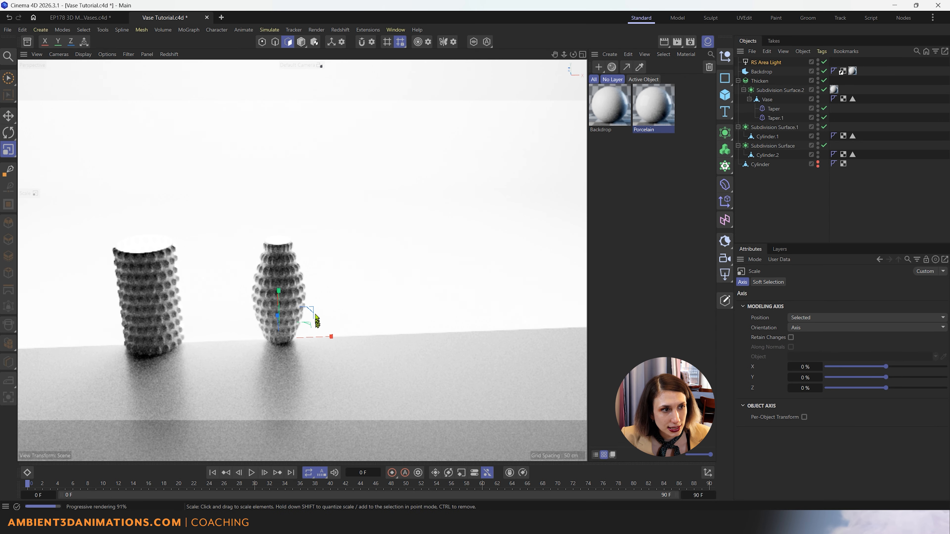
left_click(8, 149)
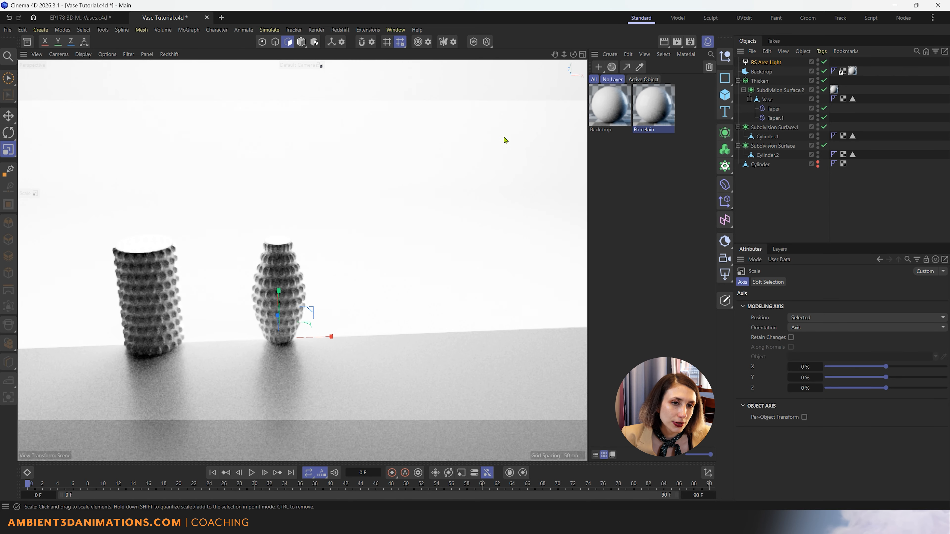
left_click_drag(504, 140, 266, 339)
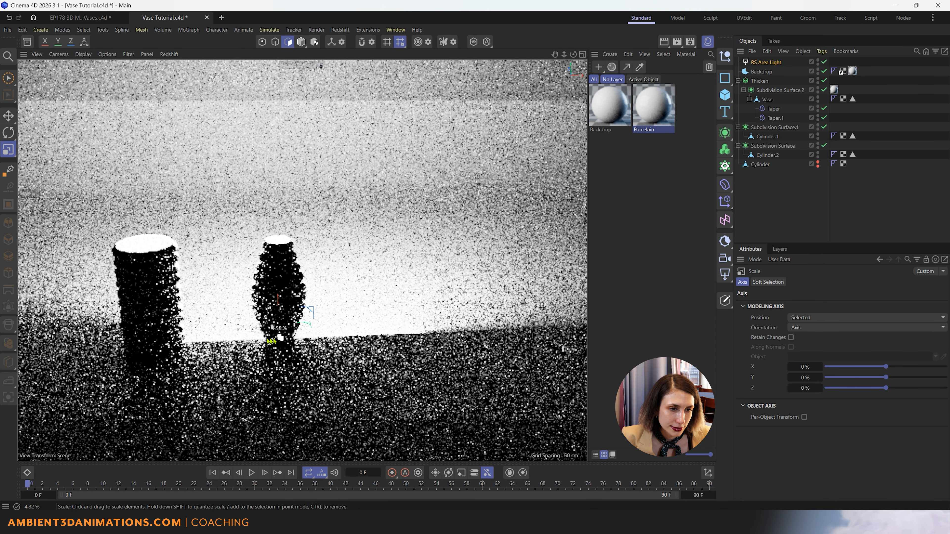
left_click_drag(335, 366, 335, 366)
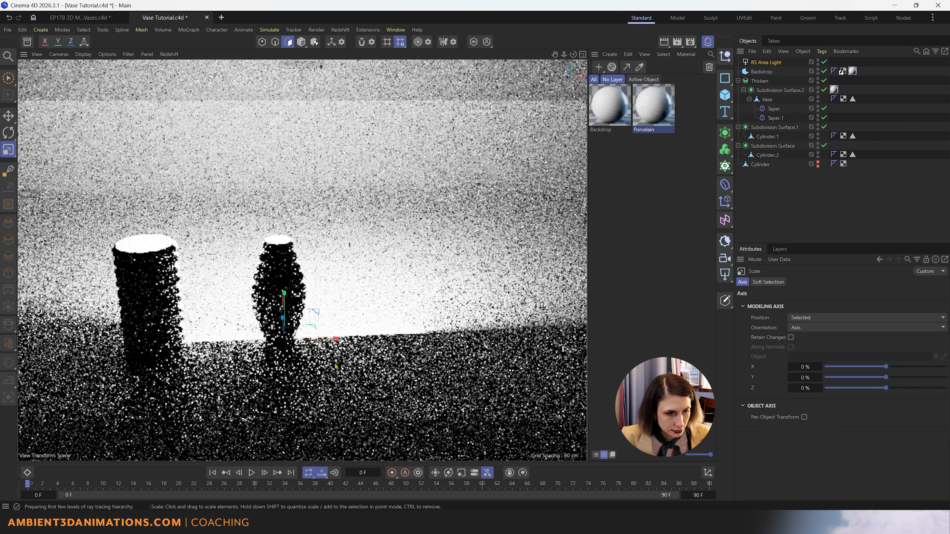
key("e")
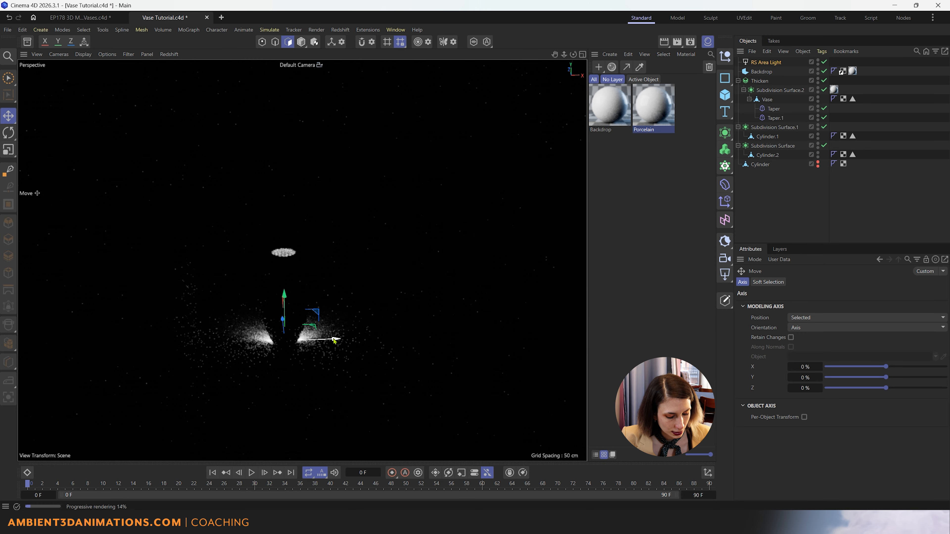
key("t")
mouse_move(428, 327)
left_mouse_down()
mouse_move(600, 284)
mouse_move(426, 327)
left_mouse_up()
- Move the area light in front of the vases, raise it and shift it past the left side of the cylindrical vase
key("e")
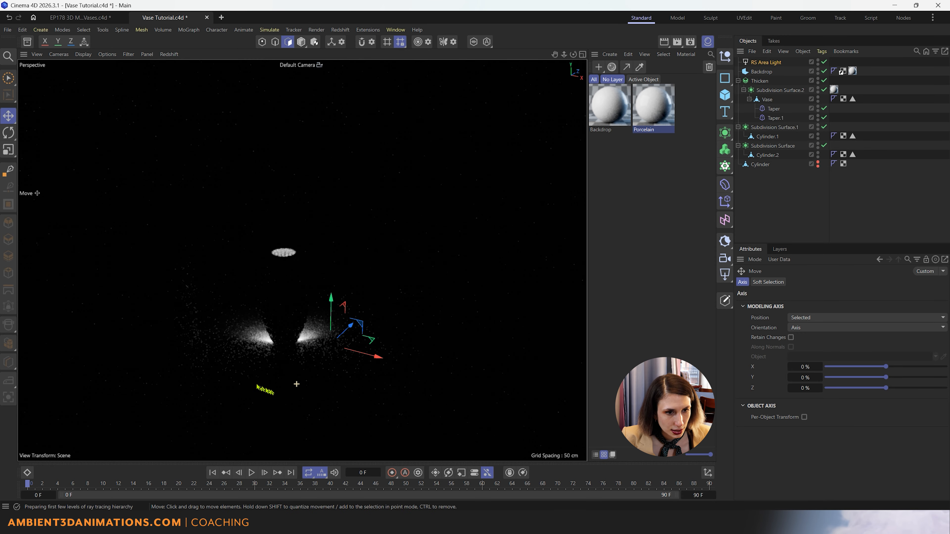
left_click_drag(351, 326, 307, 406)
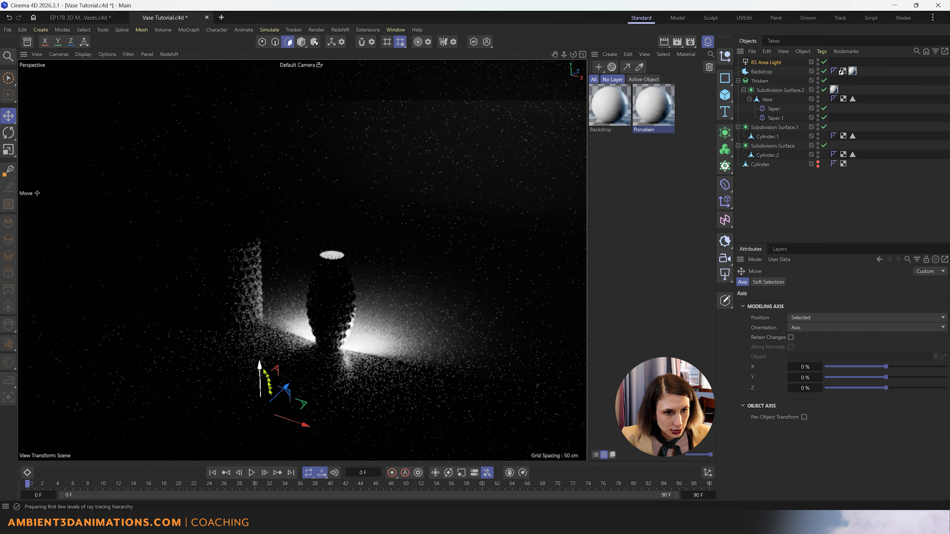
left_click_drag(261, 370, 255, 218)
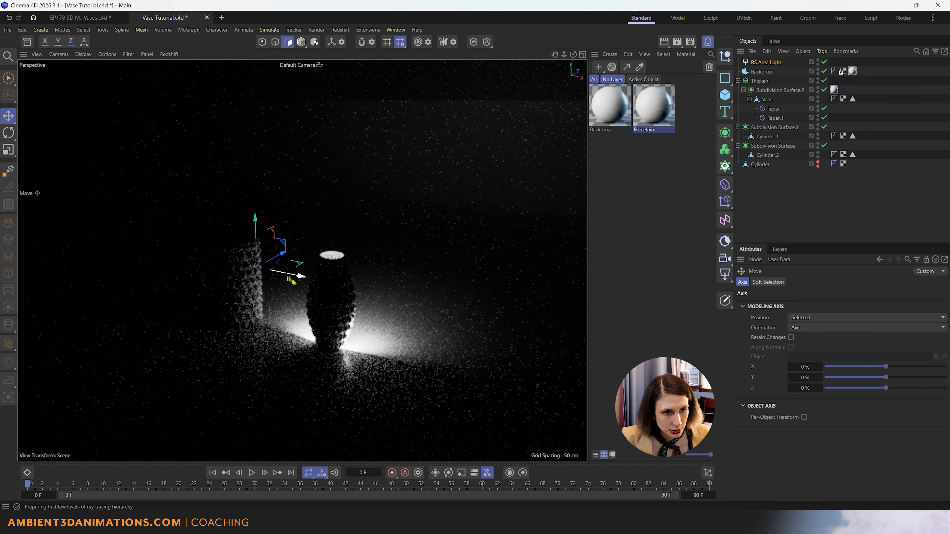
left_click_drag(300, 283, 126, 259)
- Rotate the area light to aim down at the vases and move it higher and farther away from them
key("r")
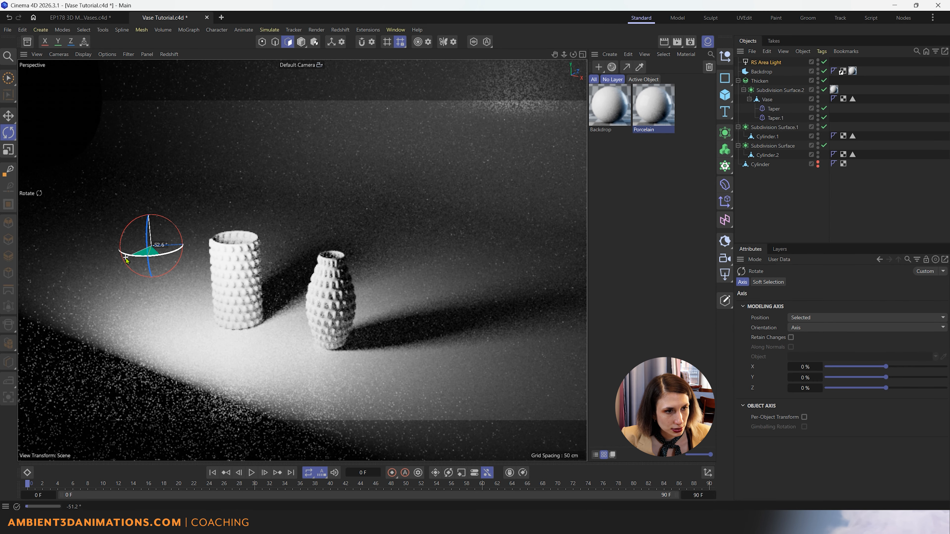
left_click_drag(176, 226, 80, 109)
key("e")
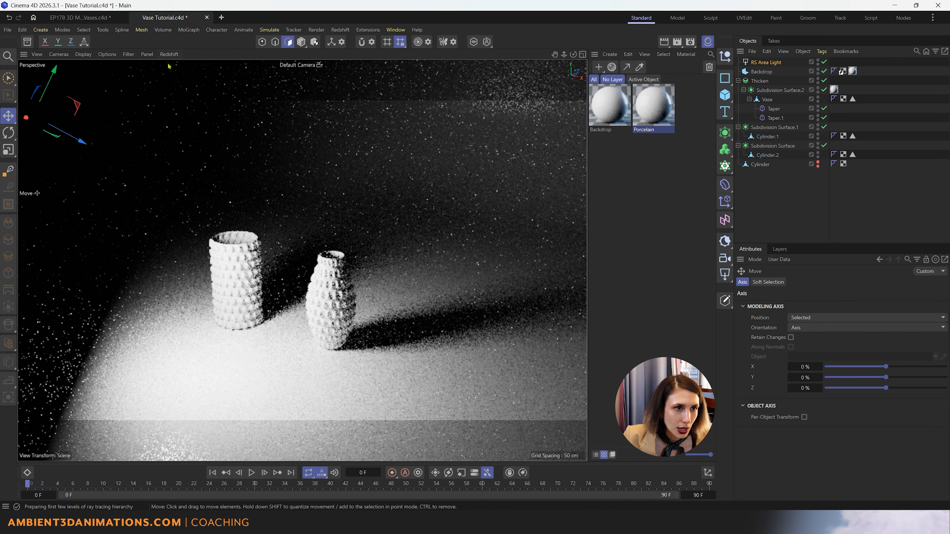
- Duplicate the area light to the right side of the vases and rotate the copy to face them
scroll(228, 350, "down", 2)
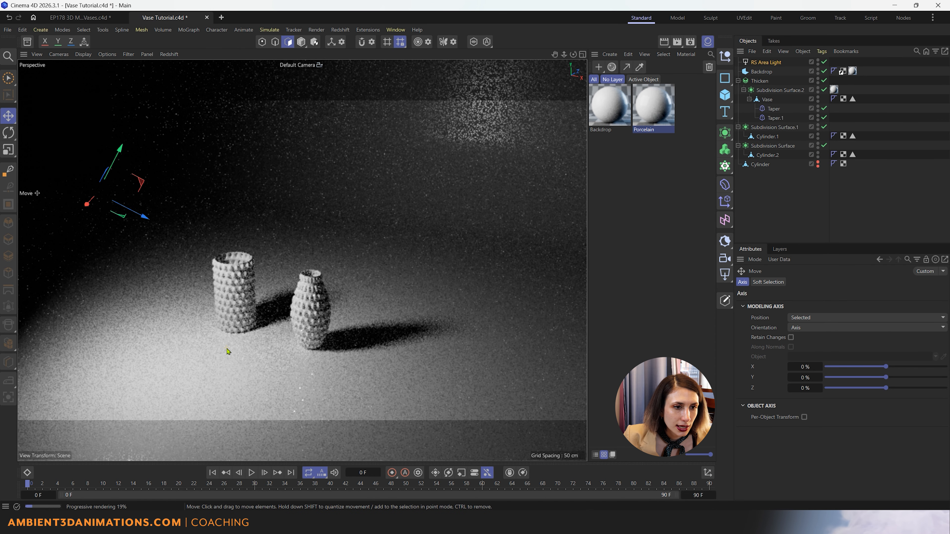
left_click_drag(269, 389, 307, 378, "alt")
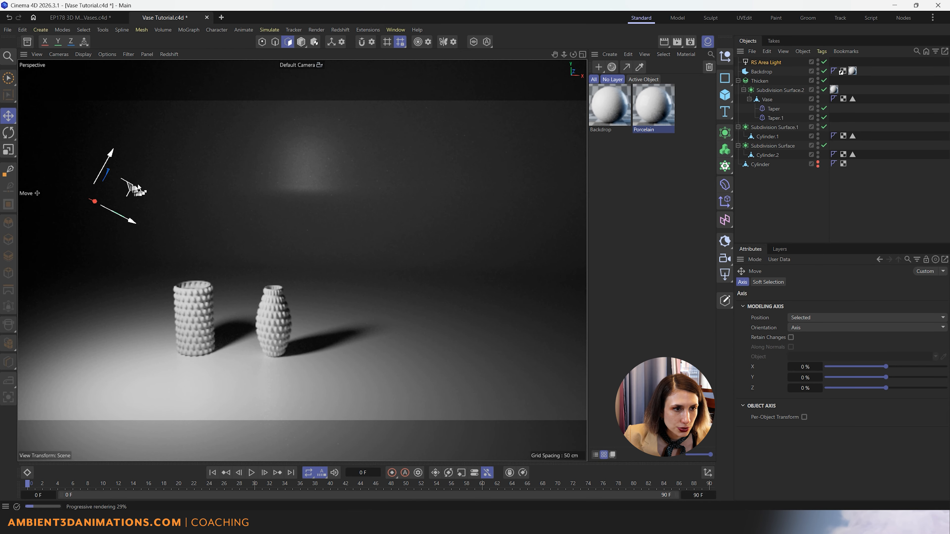
left_click_drag(136, 189, 450, 194)
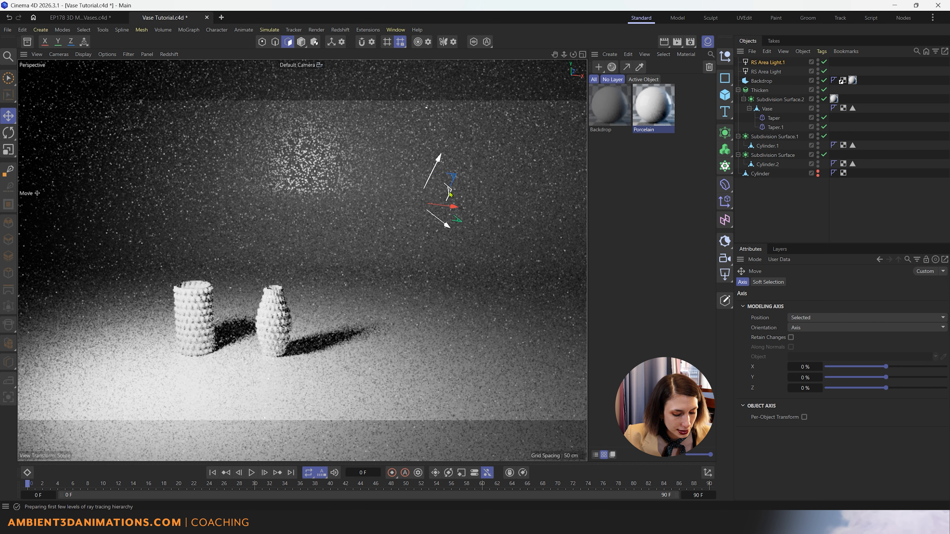
key("r")
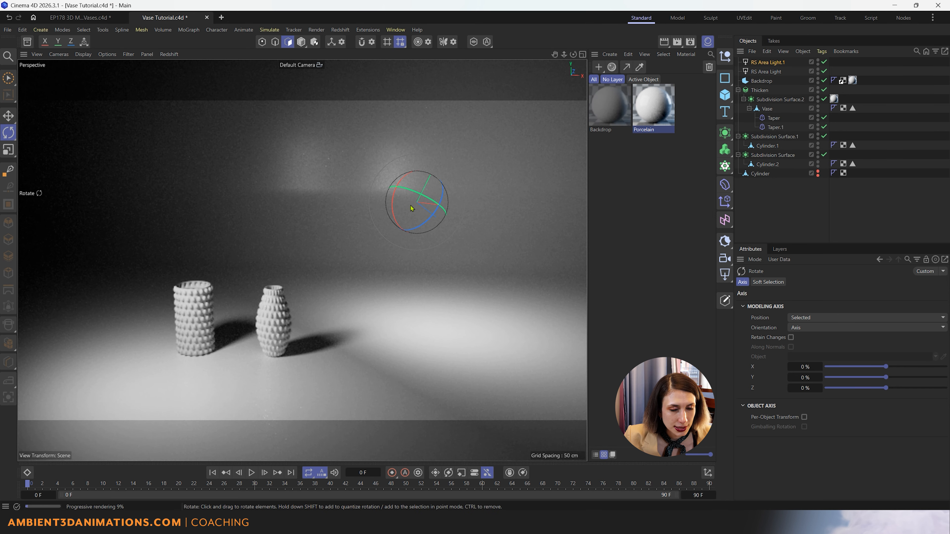
left_click_drag(443, 216, 482, 216)
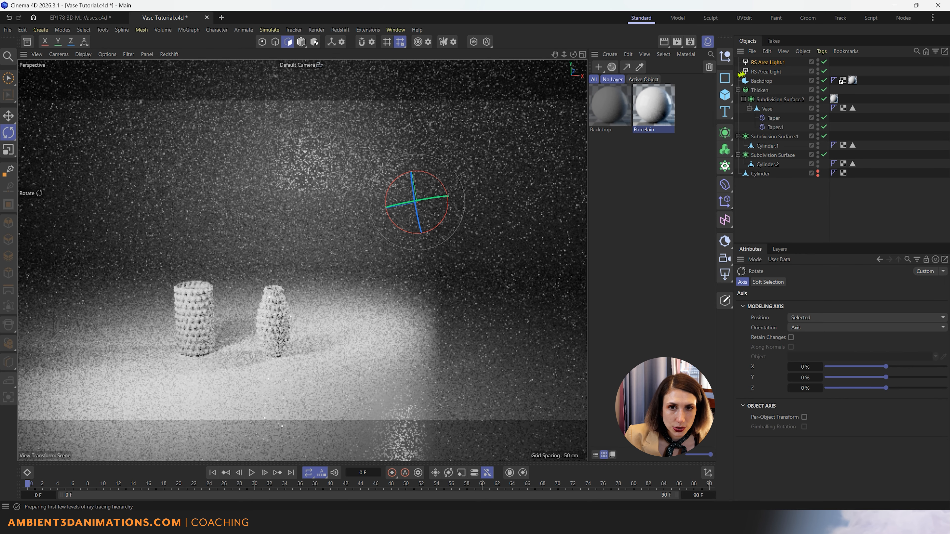
- Set RS Area Light.1's intensity to 56 and its color mode to Temperature at 4128 K
left_click(780, 66)
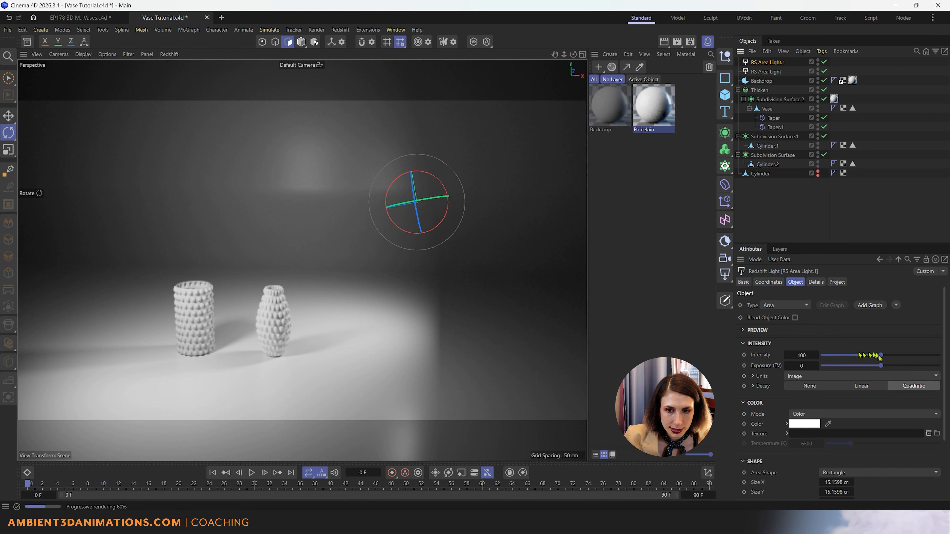
left_click_drag(881, 355, 854, 357)
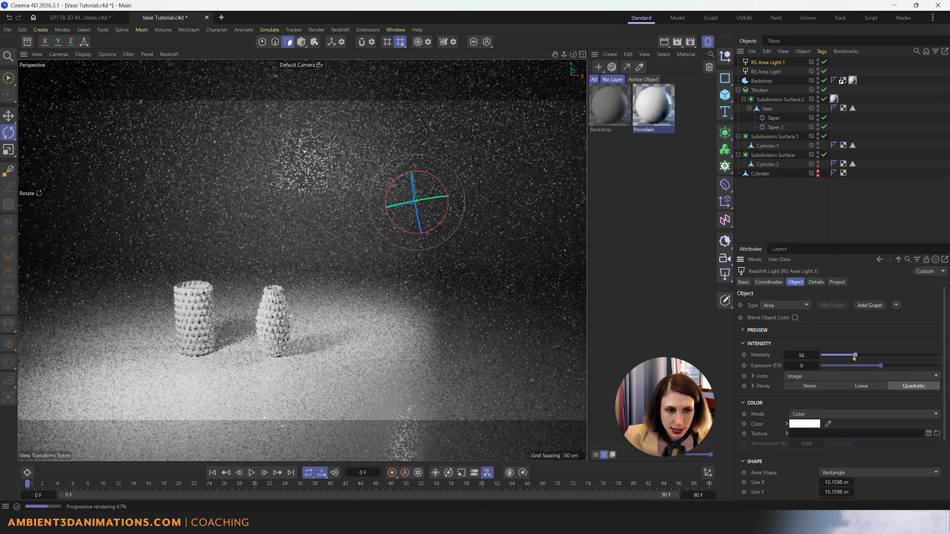
left_click(835, 414)
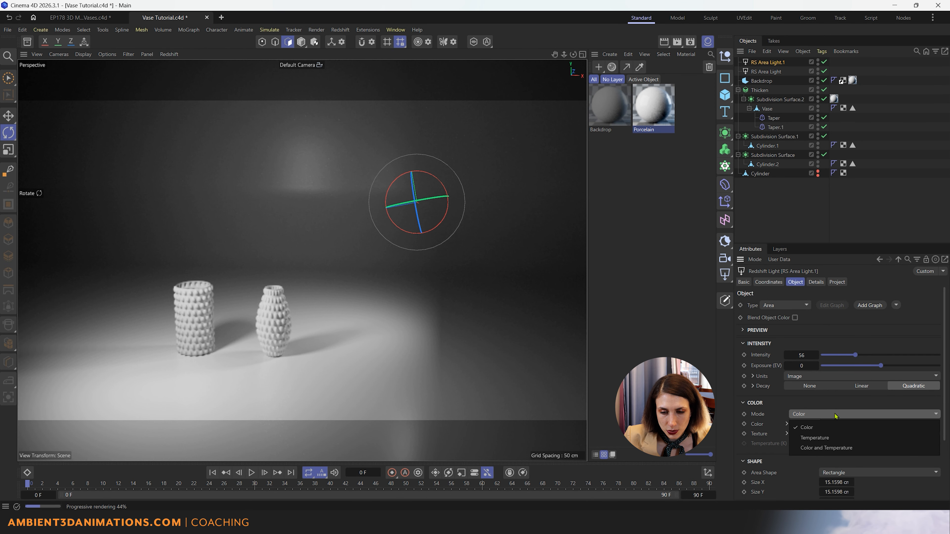
left_click(823, 438)
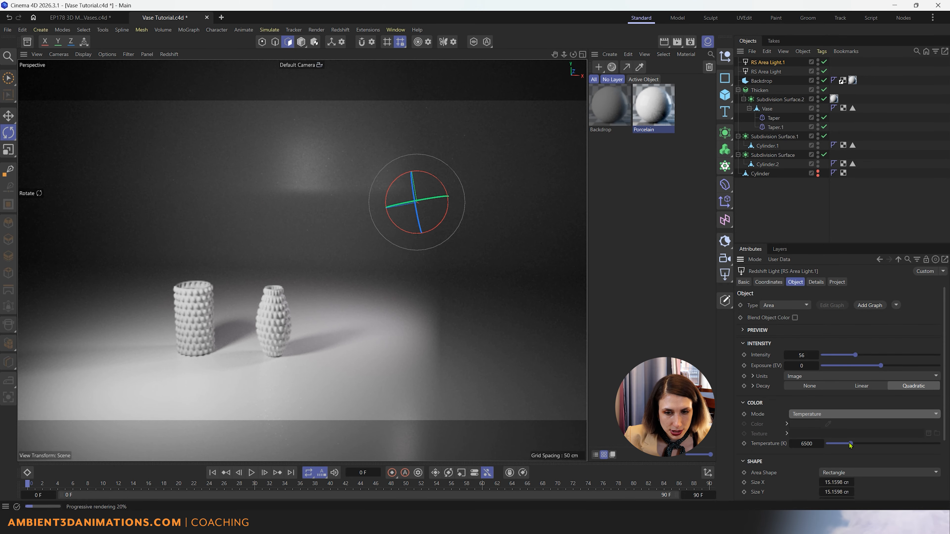
left_click_drag(848, 444, 840, 446)
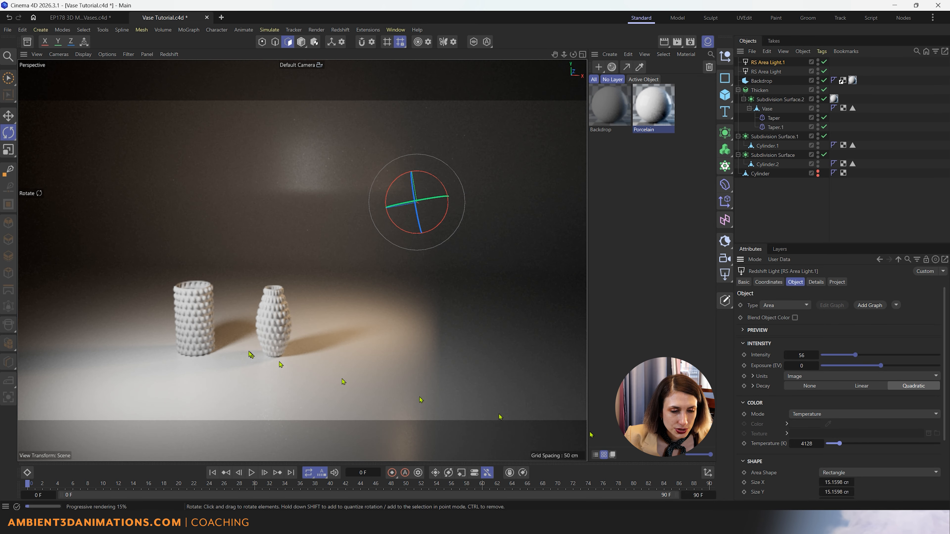
- Group both leftover subdivision surfaces and the cylinders, and hide the group in the viewport and render
scroll(268, 351, "up", 3)
scroll(269, 350, "up", 3)
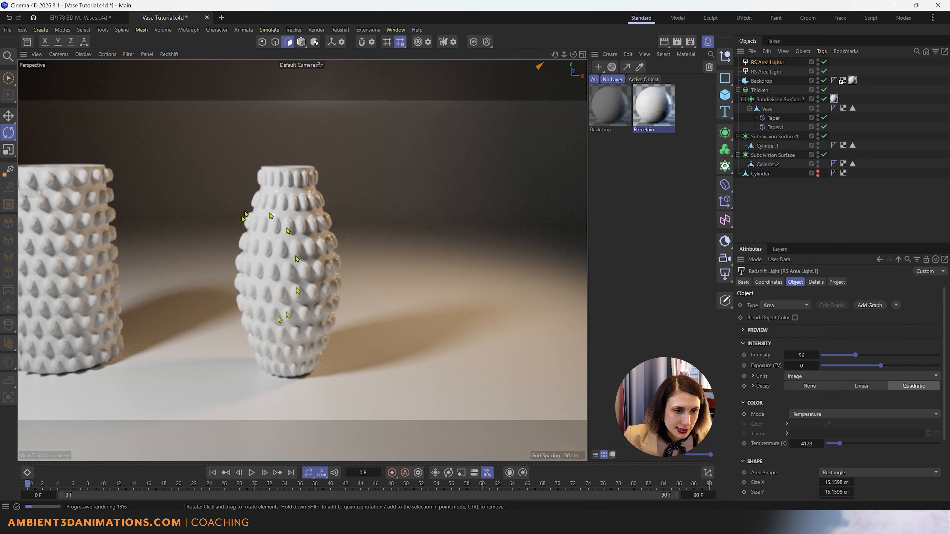
mouse_move(340, 318)
left_mouse_down("alt")
mouse_move(324, 315)
mouse_move(301, 346)
mouse_move(325, 324)
left_mouse_up("alt")
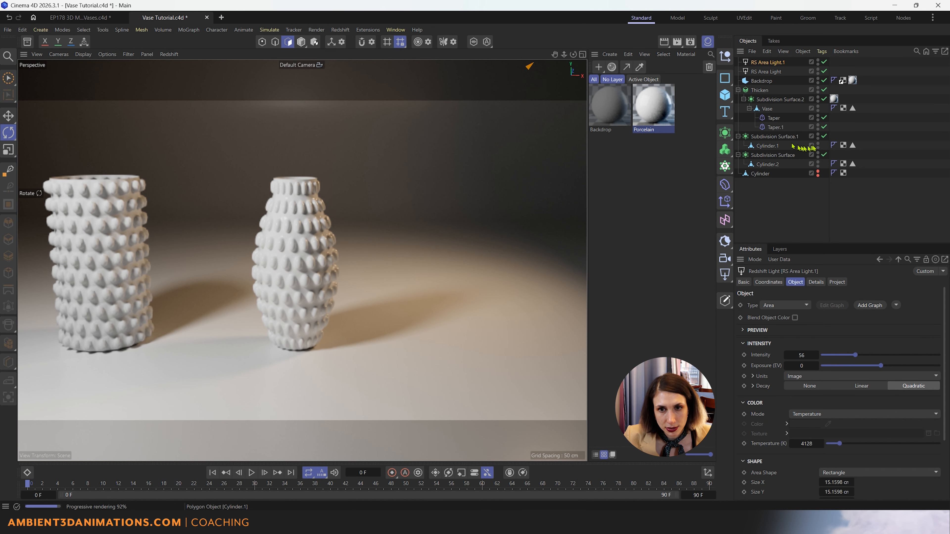
left_click(785, 137)
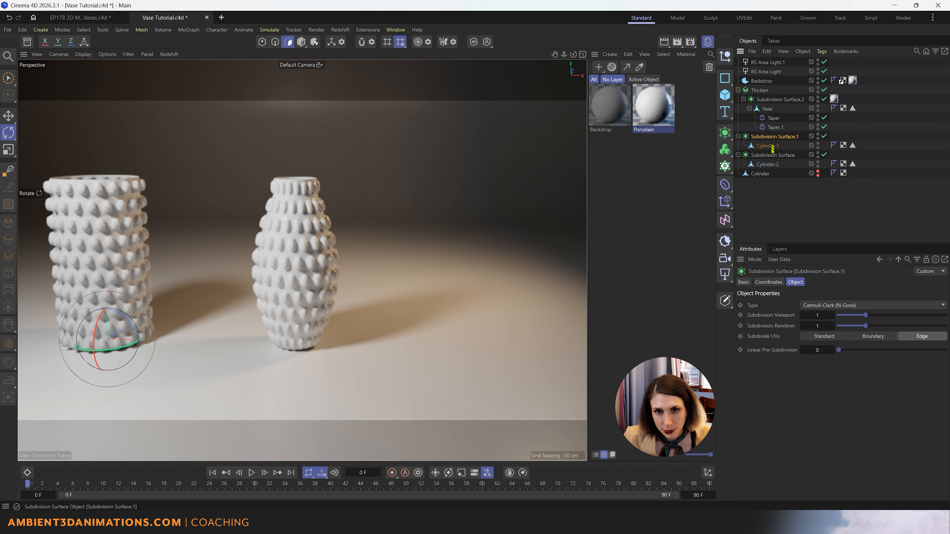
left_click(761, 174, "shift")
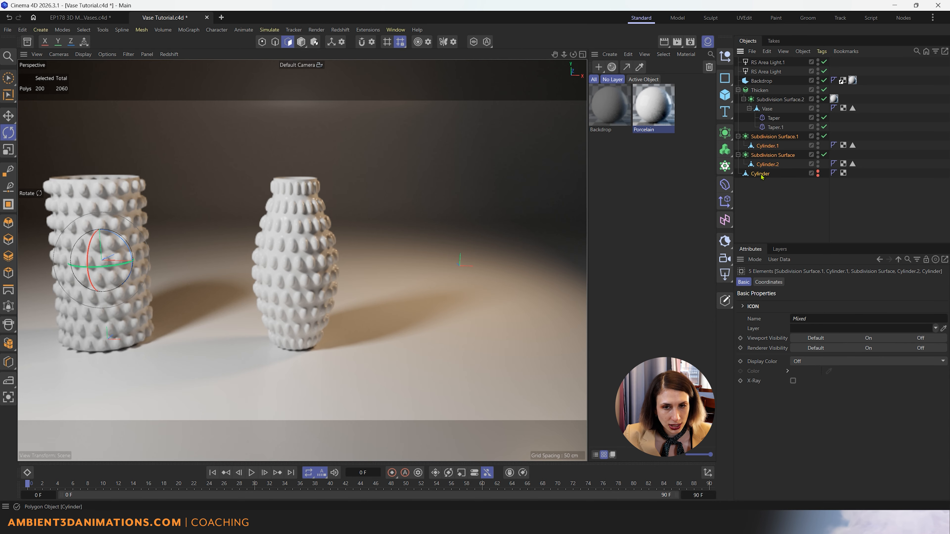
key("alt+g")
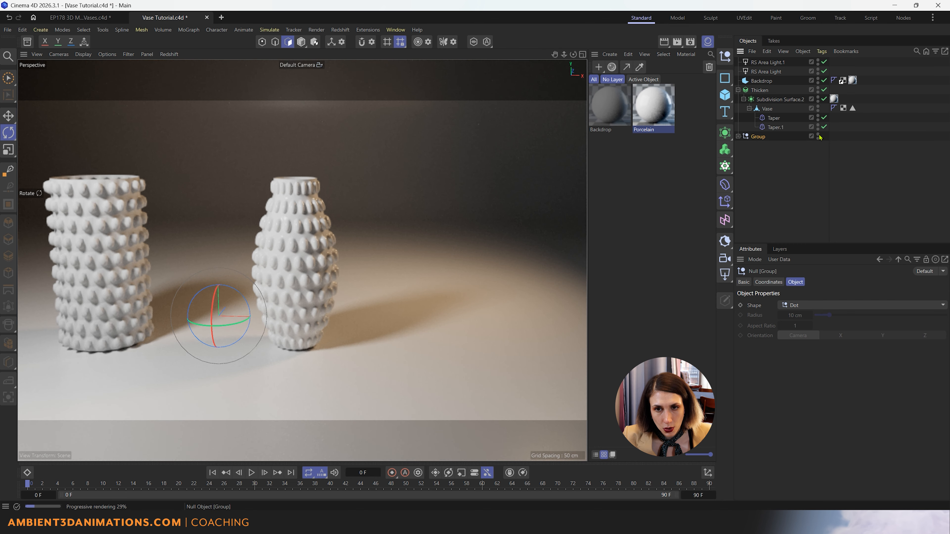
left_click(738, 136)
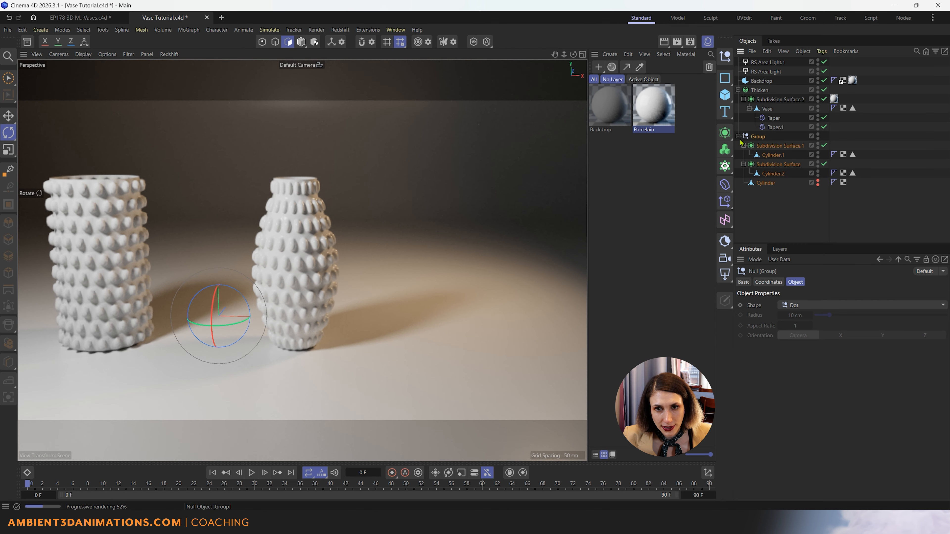
left_click(817, 136, "ctrl")
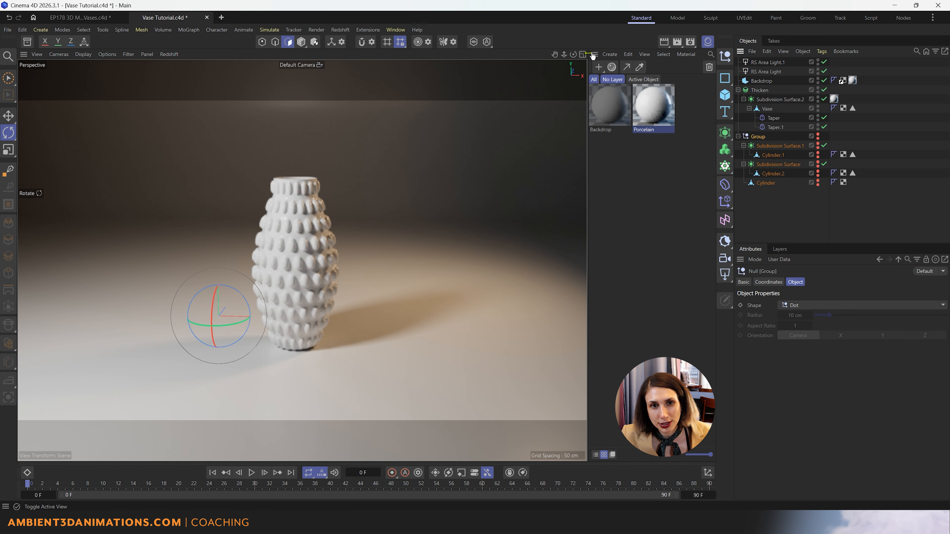
- Create a new OpenPBR material and name it Glass
left_click(610, 55)
mouse_move(631, 83)
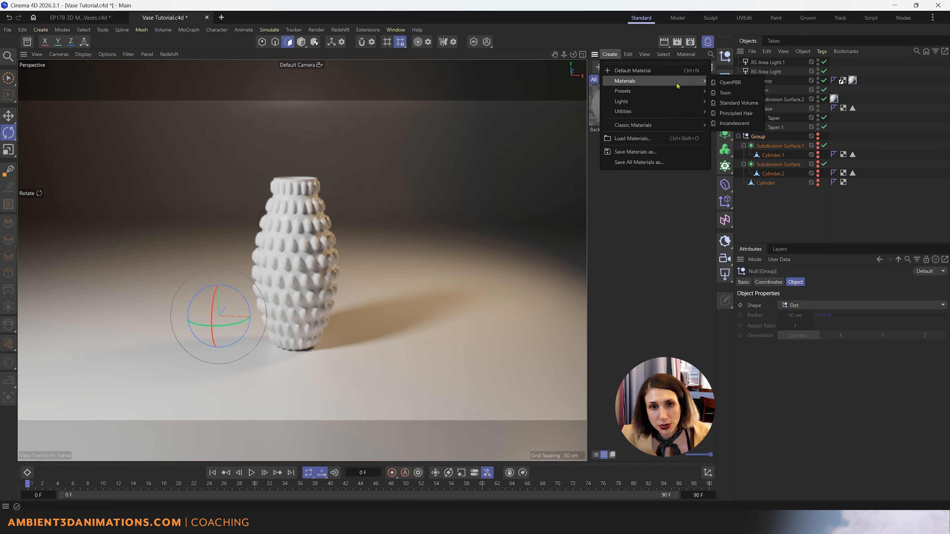
left_click(728, 86)
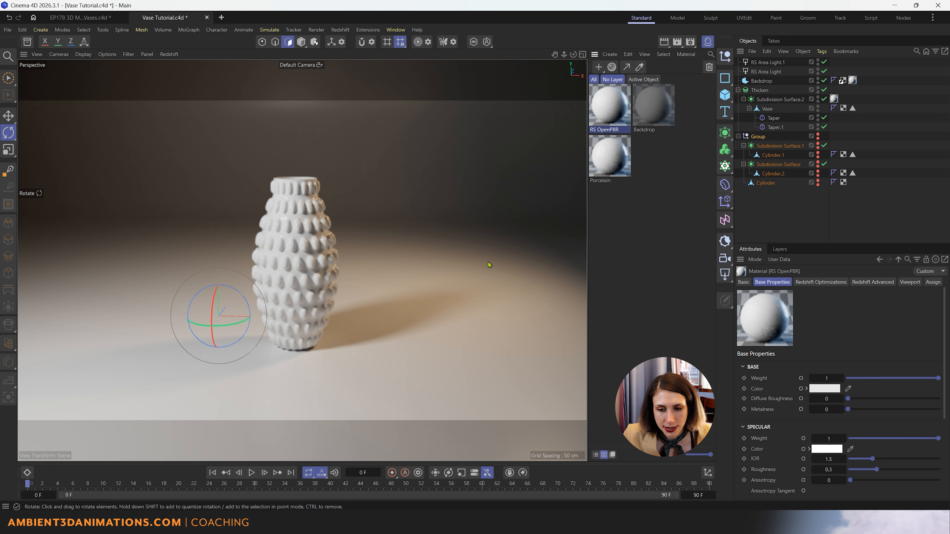
double_click(608, 128)
key("BackSpace")
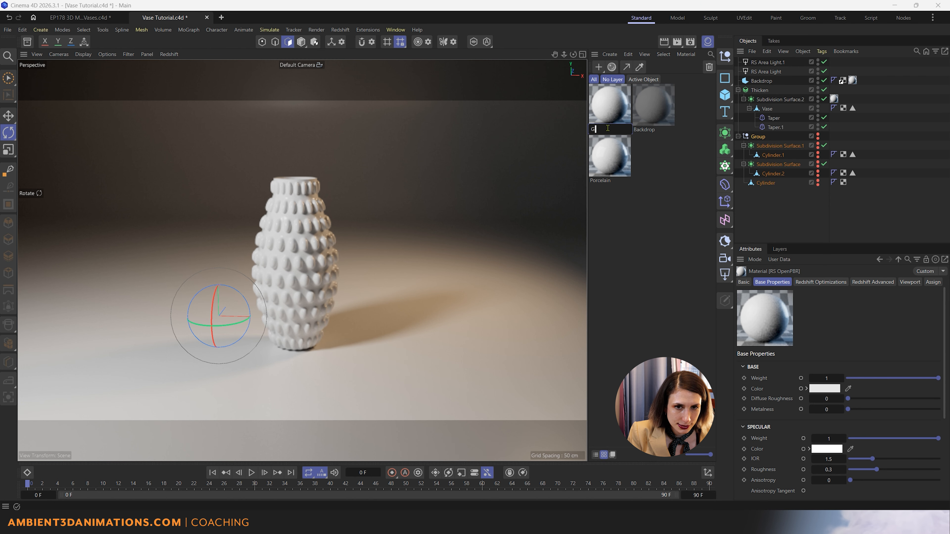
key("Return")
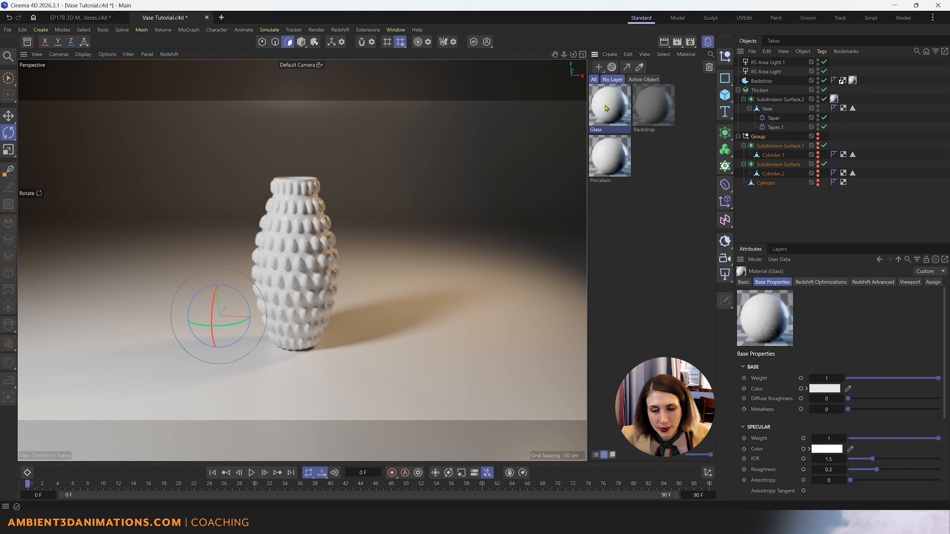
- Replace the Porcelain material on Subdivision Surface.2 with Glass and save the project
left_click_drag(607, 108, 837, 99)
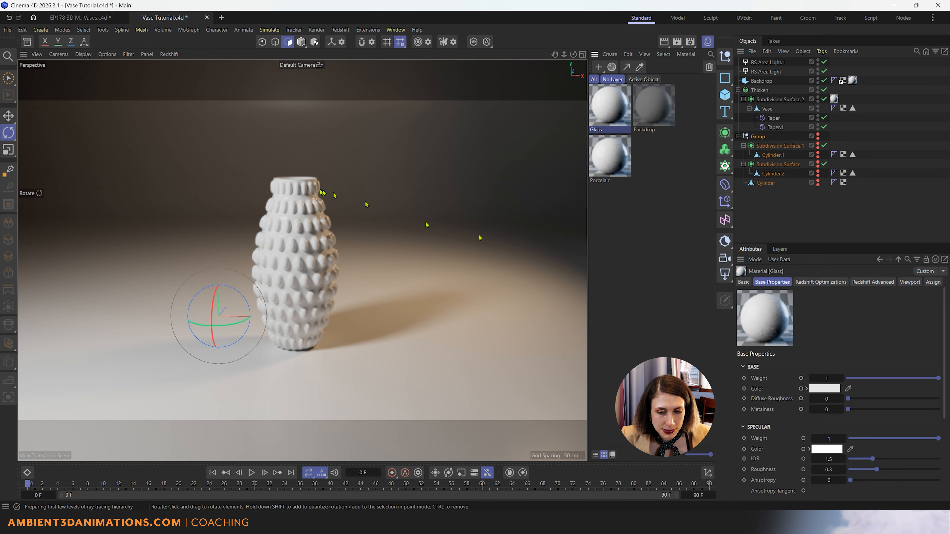
left_click(7, 29)
left_click(30, 146)
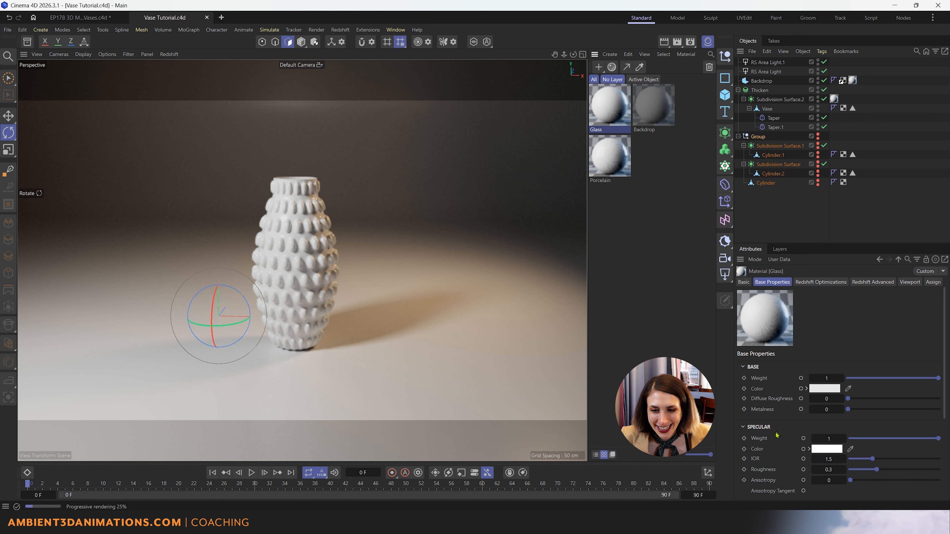
- Set the Glass material's transmission weight to 1 and its specular roughness to 0.026
scroll(777, 435, "down", 3)
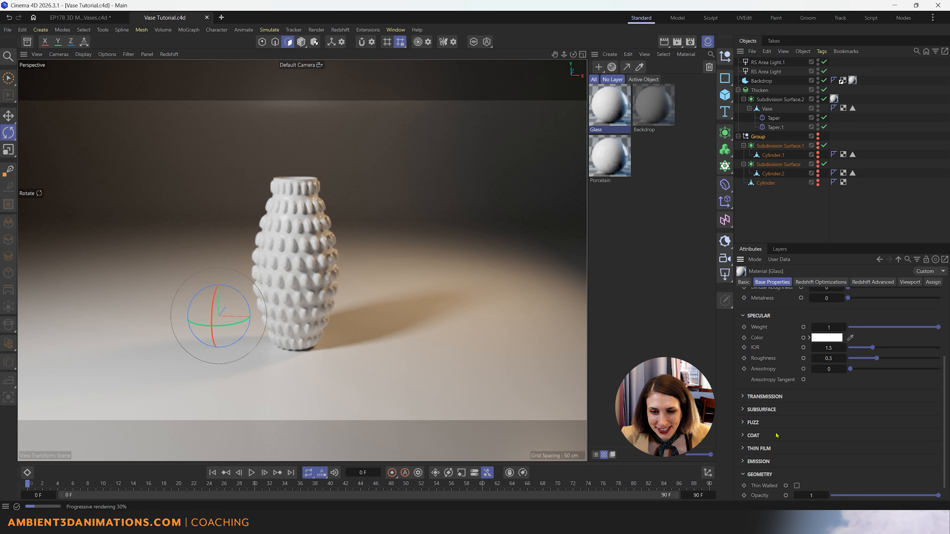
left_click(743, 396)
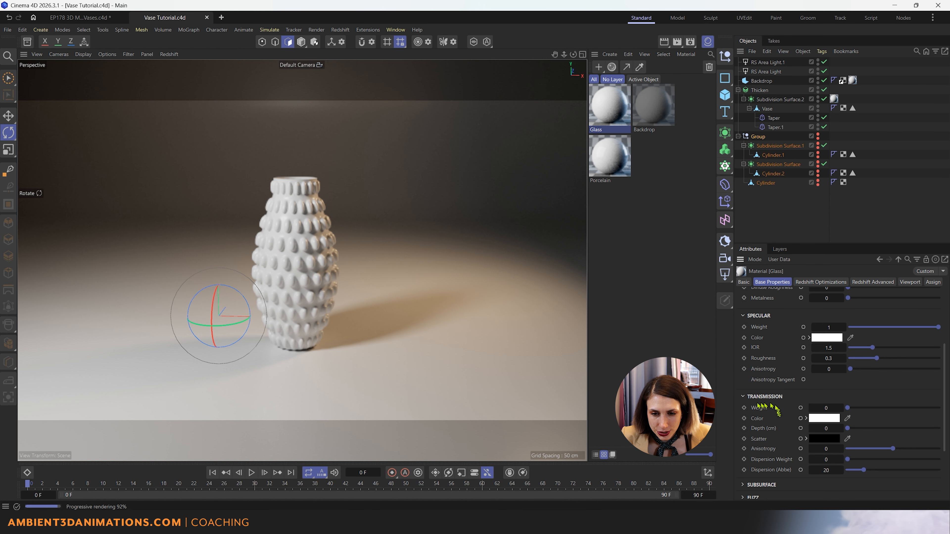
left_click_drag(847, 407, 938, 407)
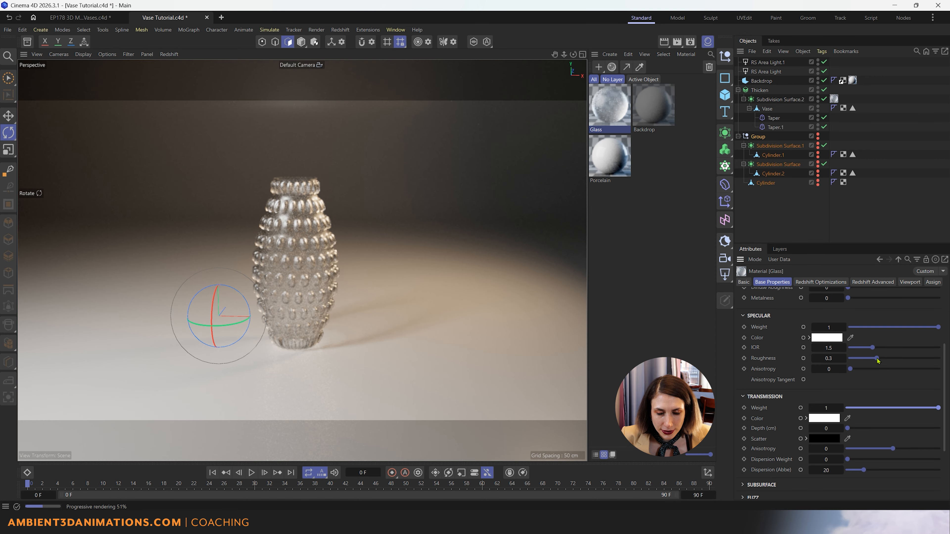
left_click_drag(878, 360, 853, 360)
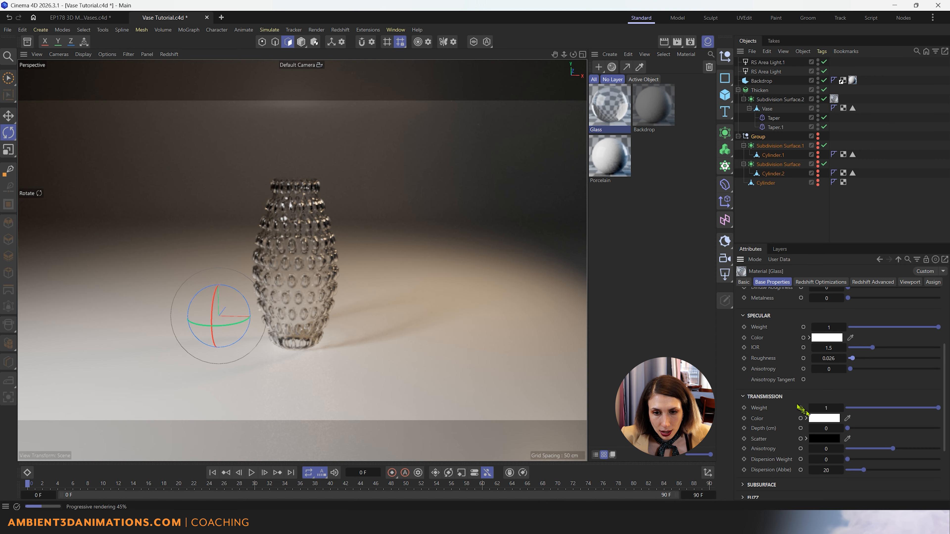
- Tint the Glass material's transmission color pale green with RGB 241, 255, 232
left_click(820, 419)
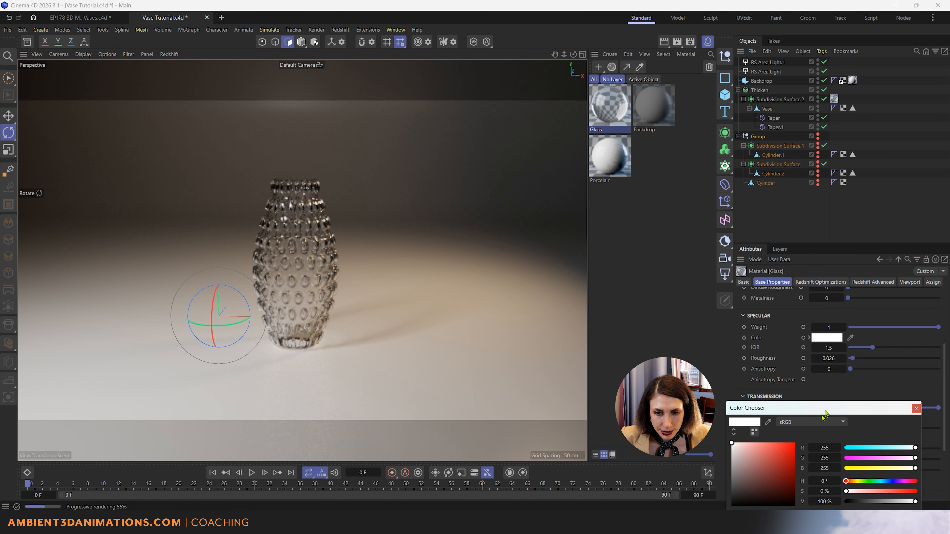
left_click_drag(829, 408, 460, 199)
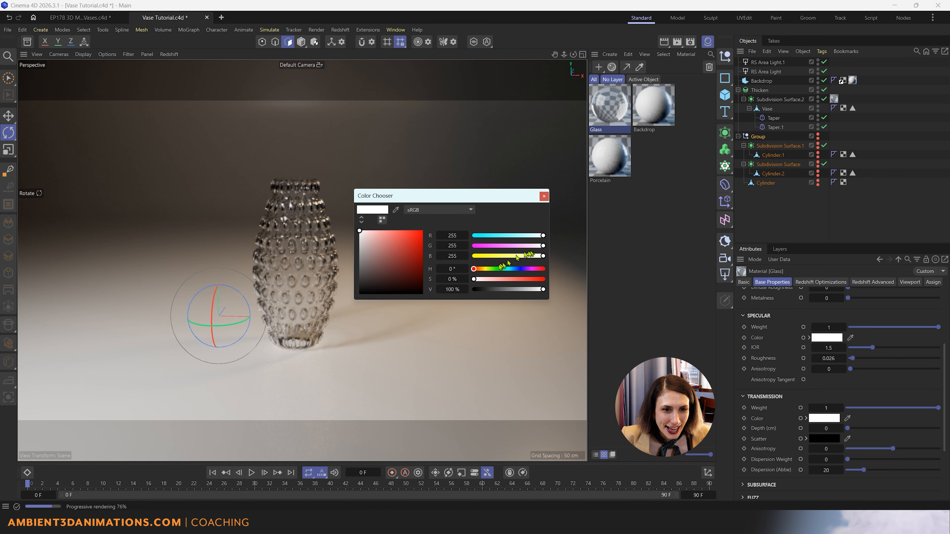
left_click_drag(543, 256, 540, 237)
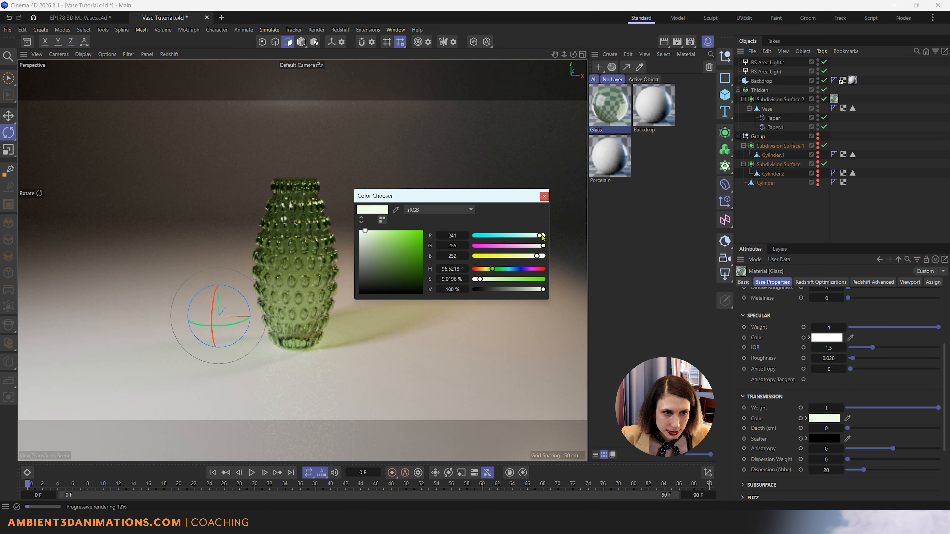
left_click(544, 196)
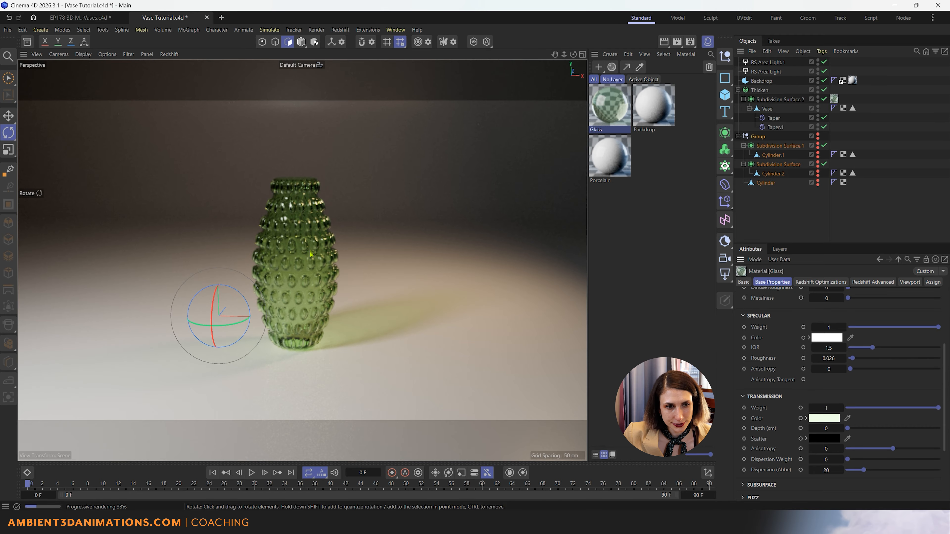
- Enable caustics in Redshift's advanced render settings
scroll(310, 253, "up", 3)
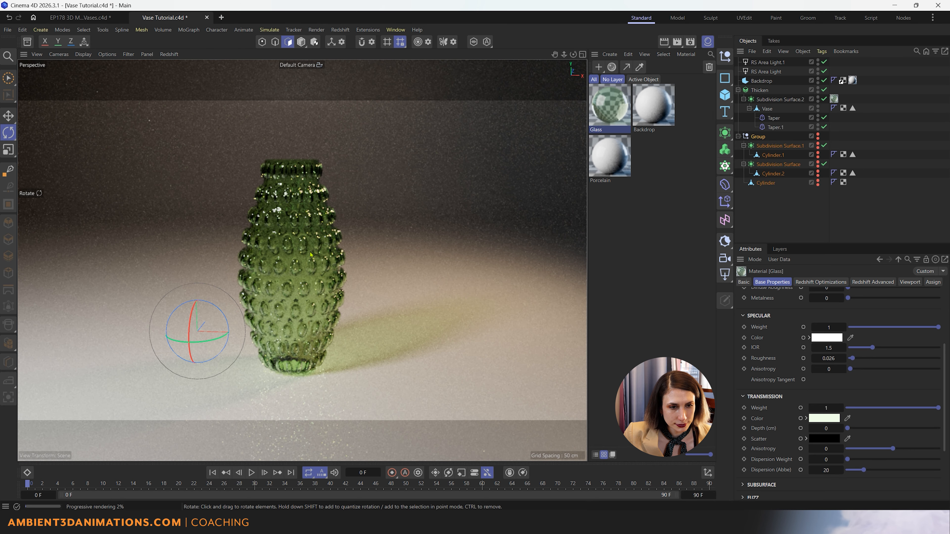
scroll(310, 254, "up", 2)
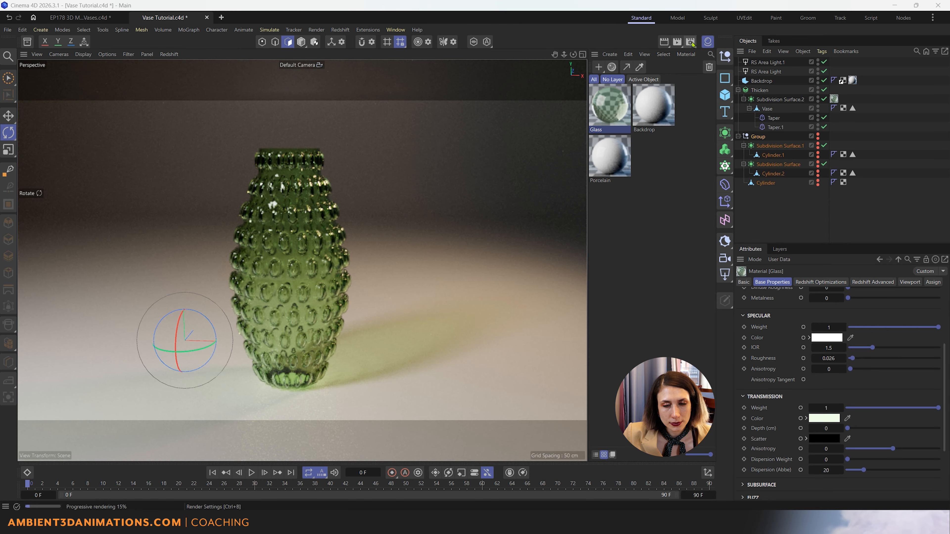
key("ctrl+b")
left_click_drag(708, 209, 575, 116)
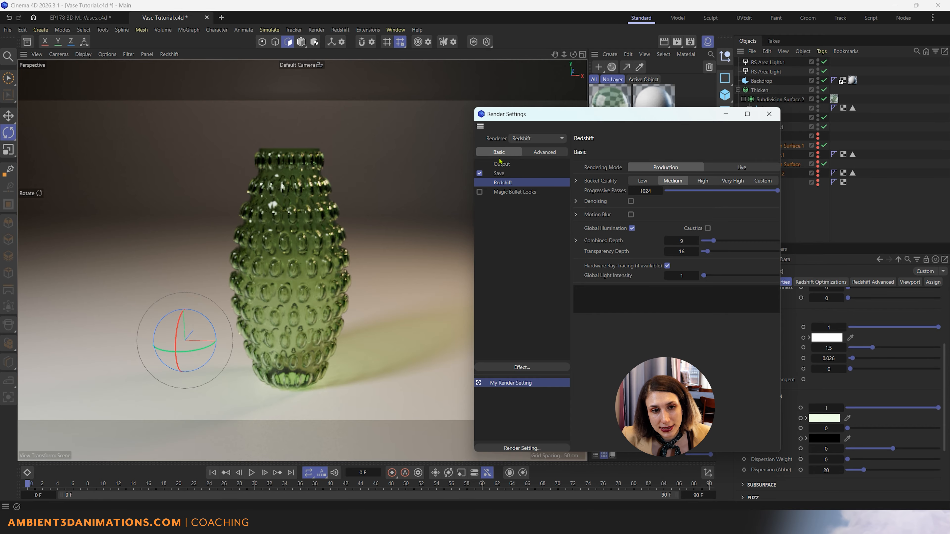
left_click(544, 153)
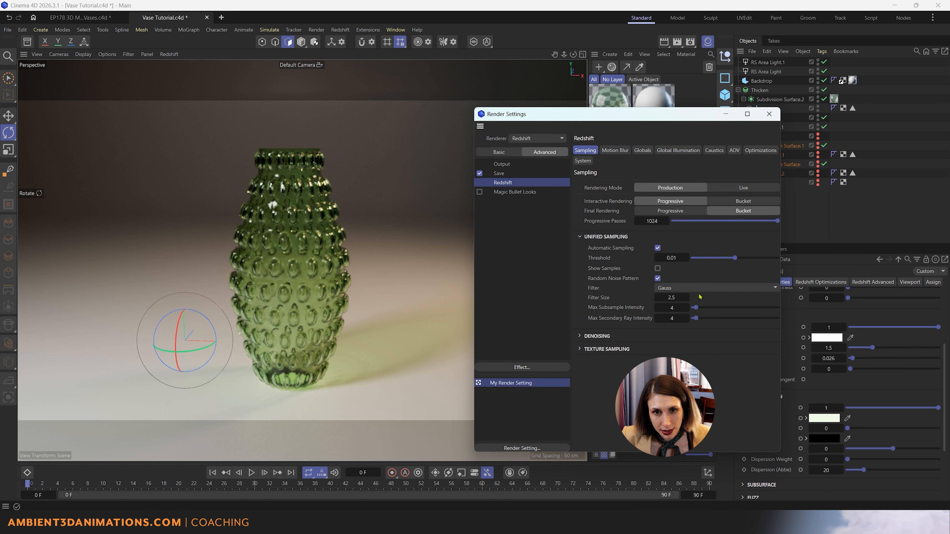
left_click(713, 151)
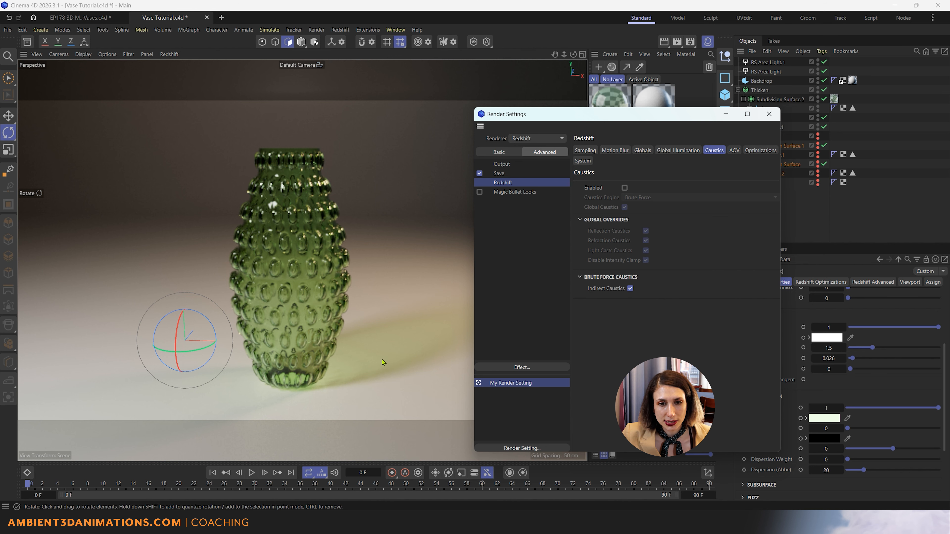
left_click(624, 187)
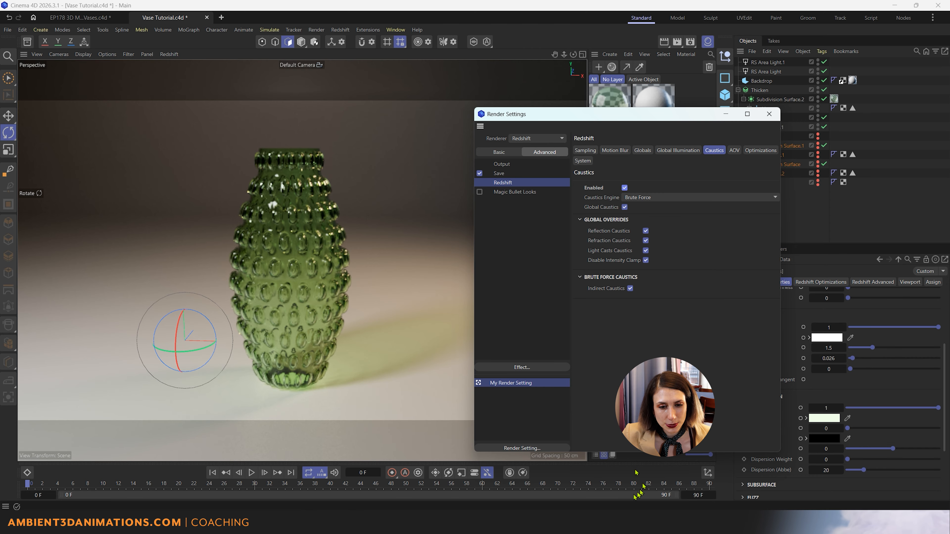
- Examine the caustic shadows beside the glass vases in the existing three-vase render, and minimize the Picture Viewer
left_click(717, 472)
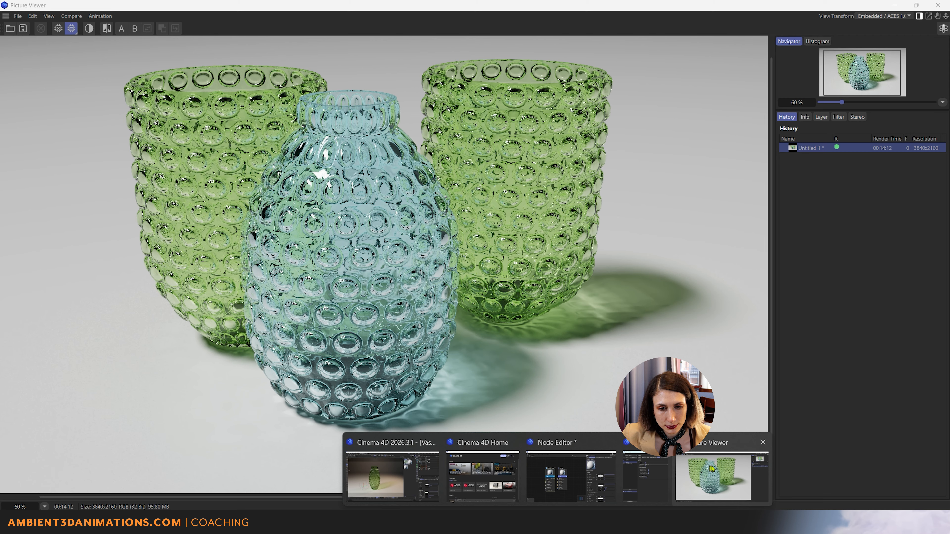
scroll(450, 449, "up", 5)
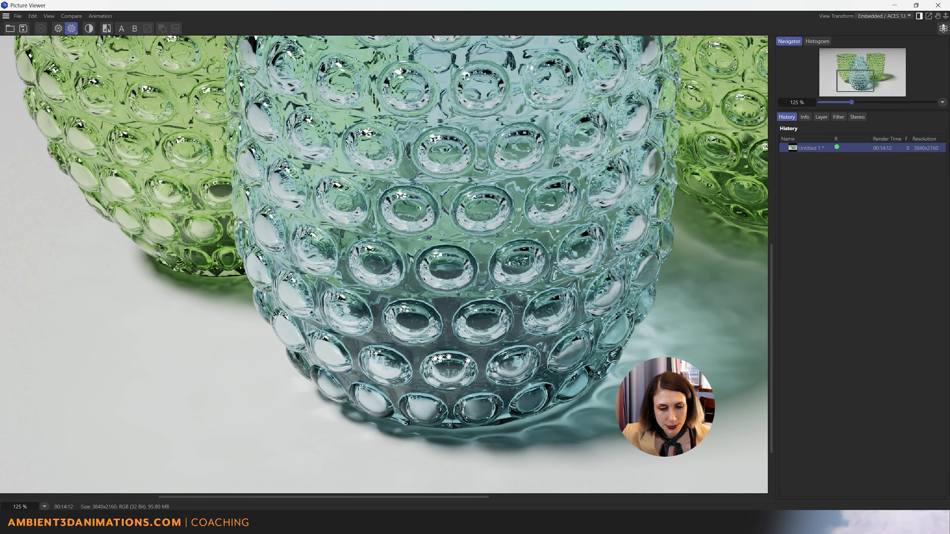
left_click_drag(568, 382, 401, 410)
scroll(401, 410, "down", 2)
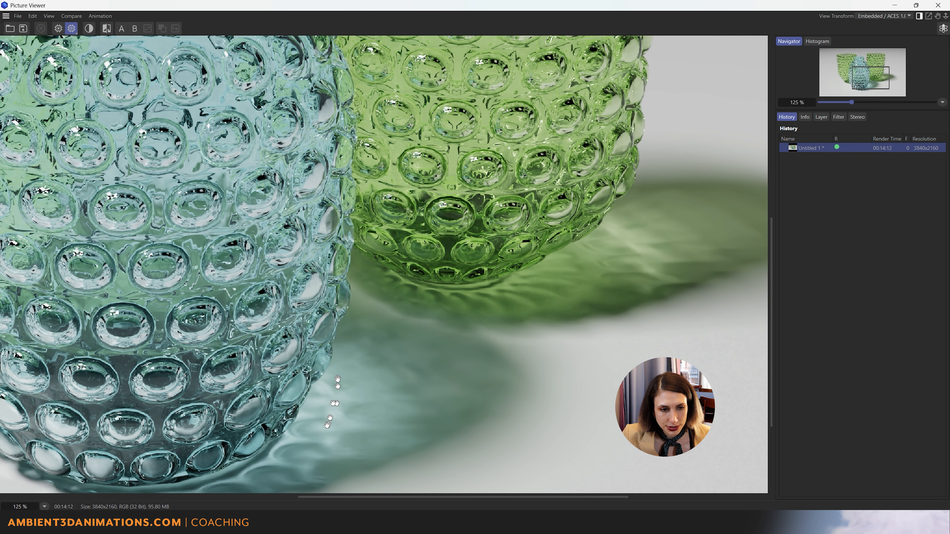
left_click_drag(333, 381, 377, 408)
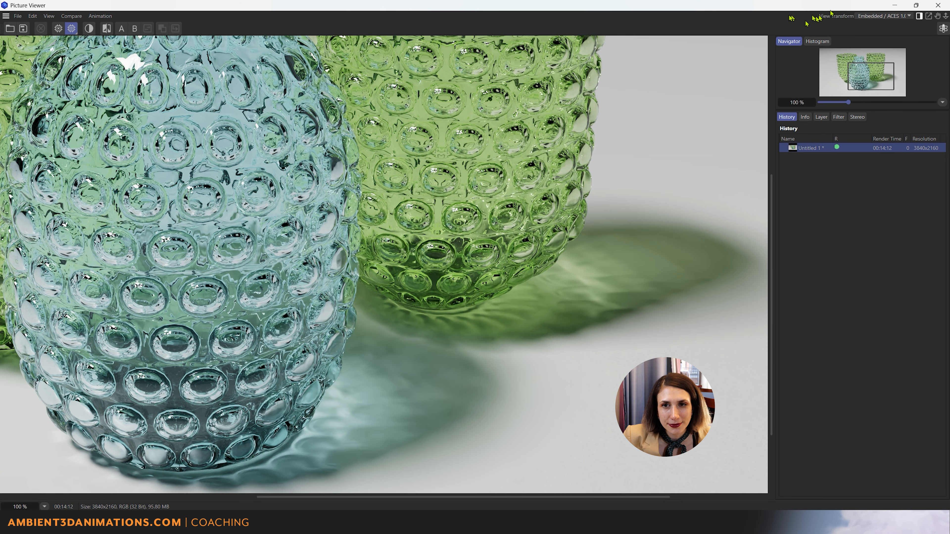
left_click(894, 5)
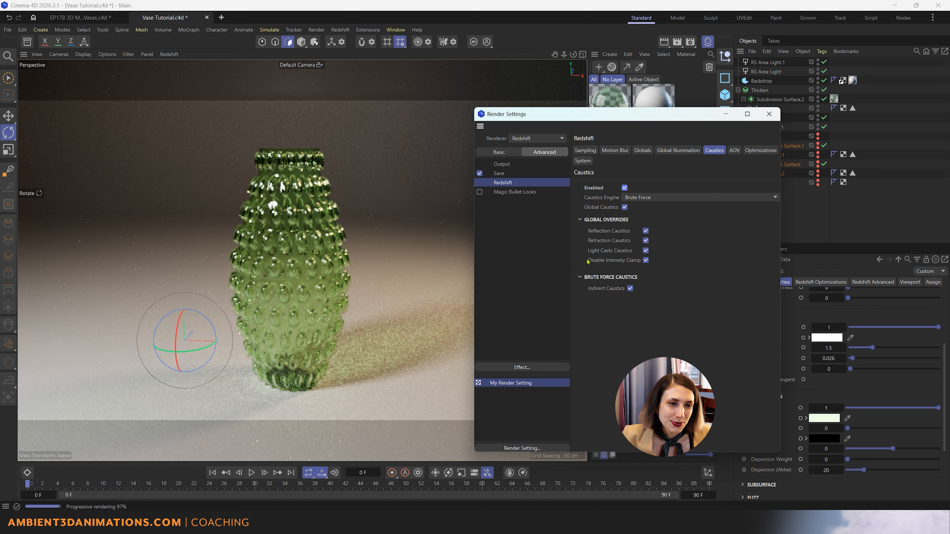
- Move the render settings window out of the way and save the project
left_click_drag(640, 117, 949, 134)
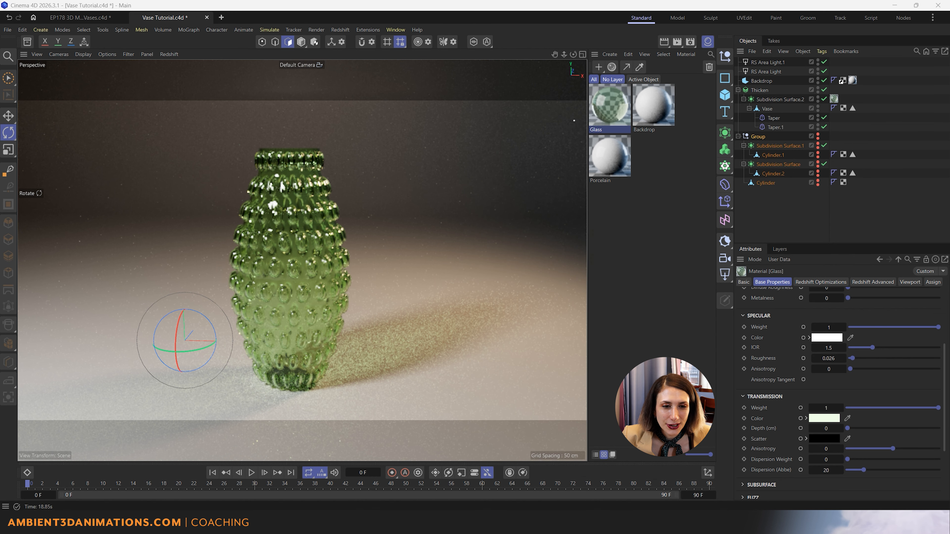
left_click(8, 30)
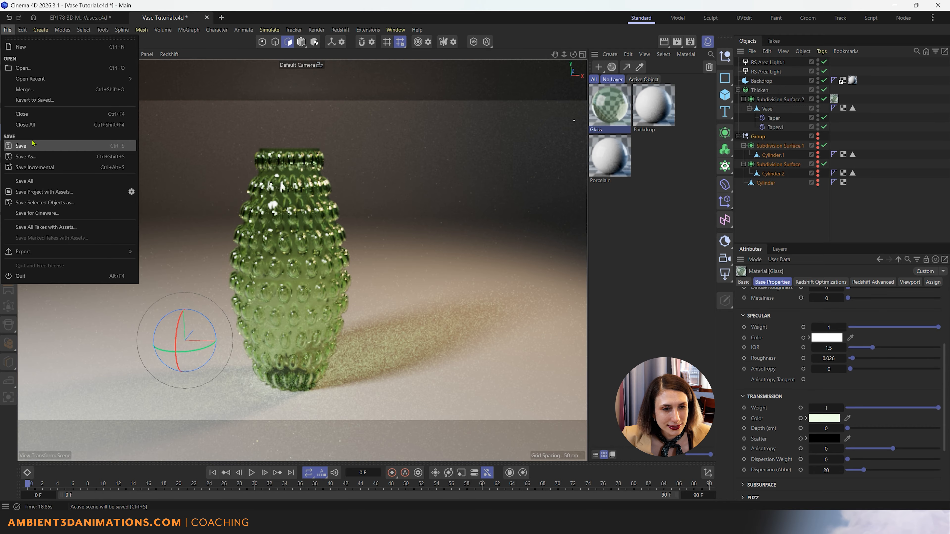
left_click(32, 145)
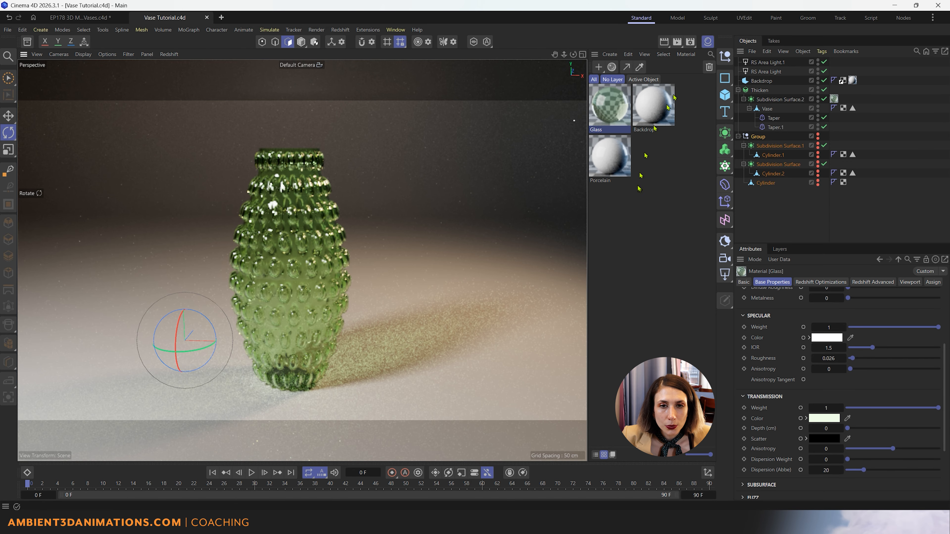
- Set the render output resolution to 1920 x 1080 pixels
left_click(689, 42)
left_click_drag(864, 182, 661, 134)
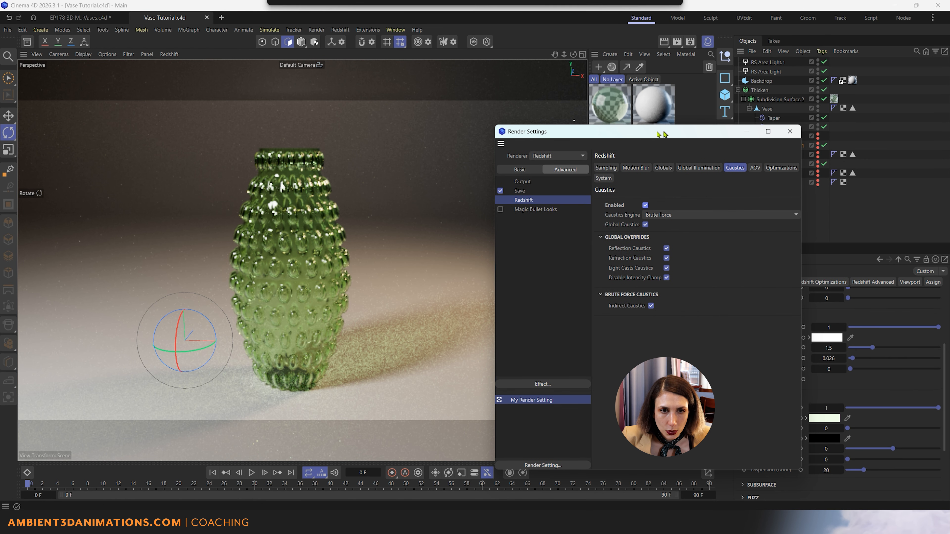
left_click(528, 182)
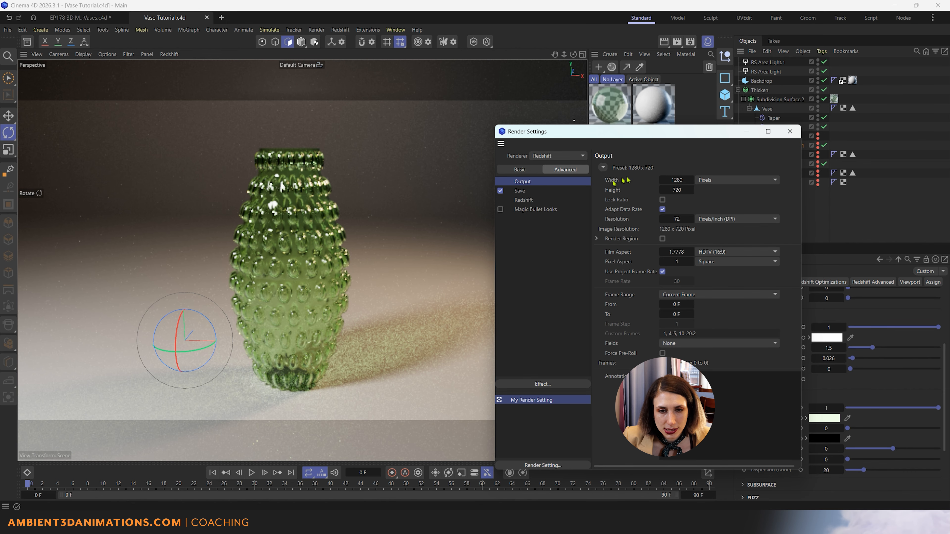
double_click(678, 180)
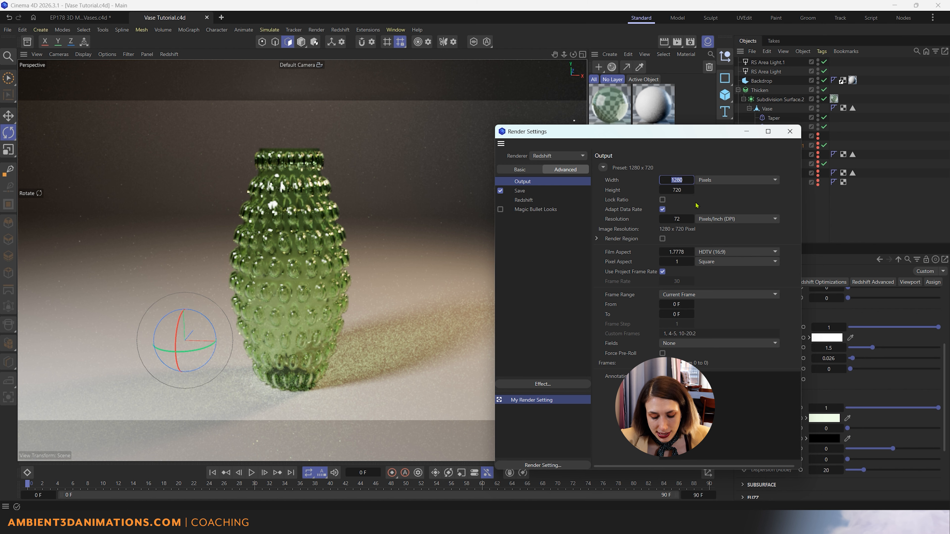
key("BackSpace")
type("1920")
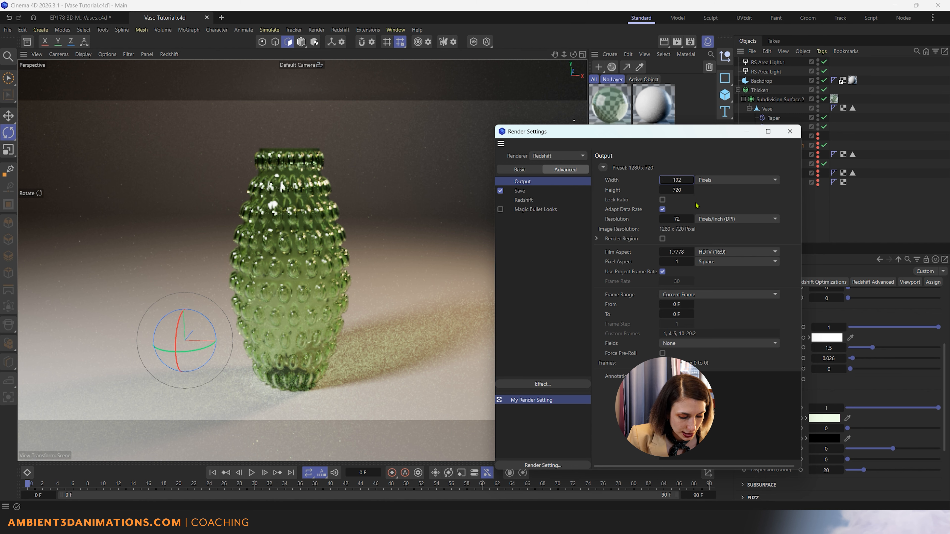
key("Return")
key("Tab")
type("1")
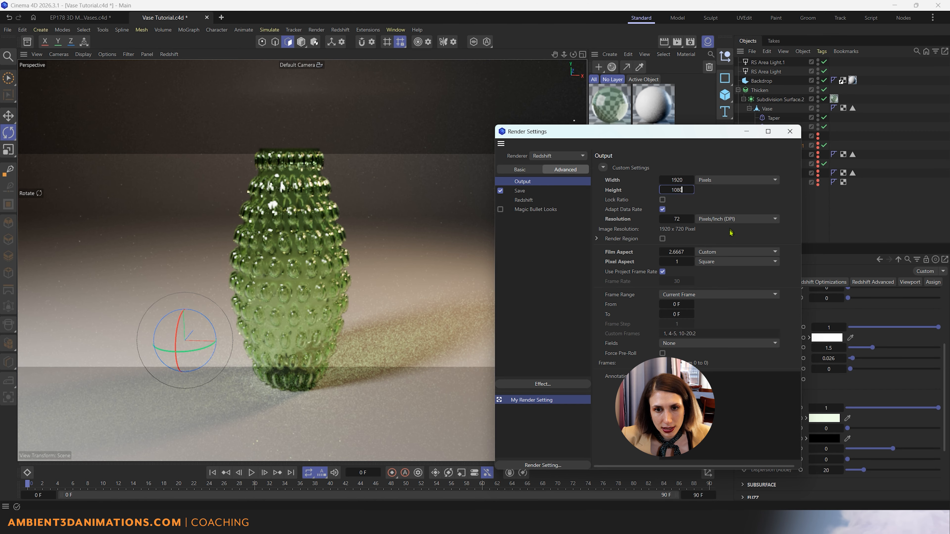
key("Return")
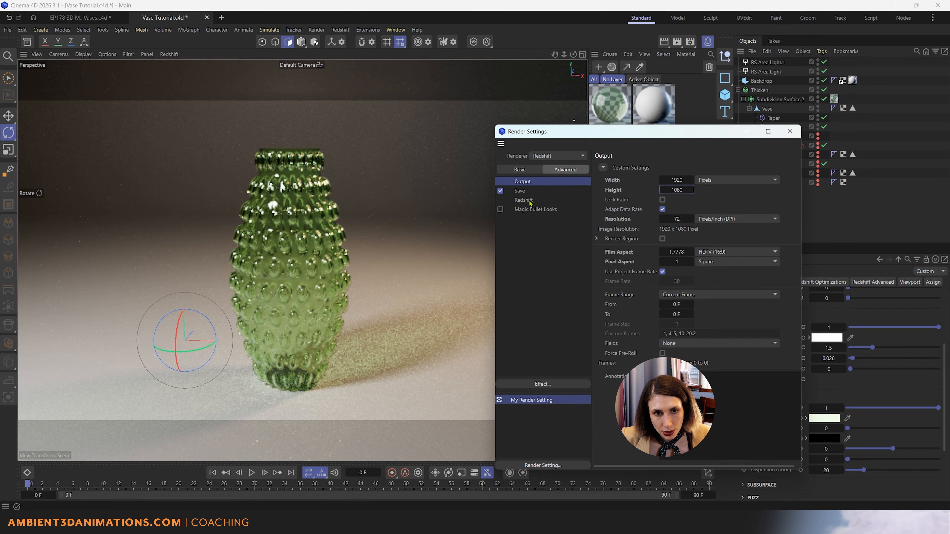
- Set the regular image to save as Vase Render 2 in the 3D Model with Me Glass Bumpy Vases folder
left_click(523, 192)
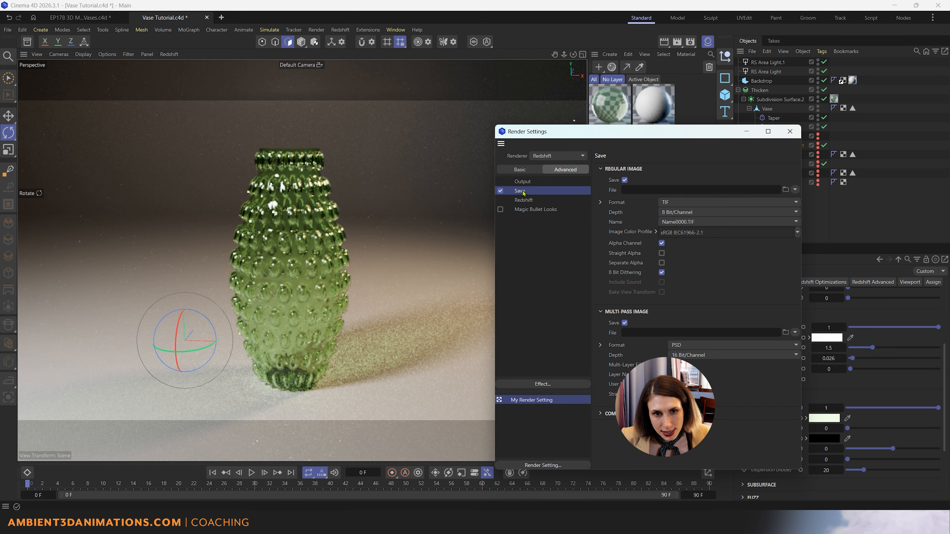
left_click(785, 189)
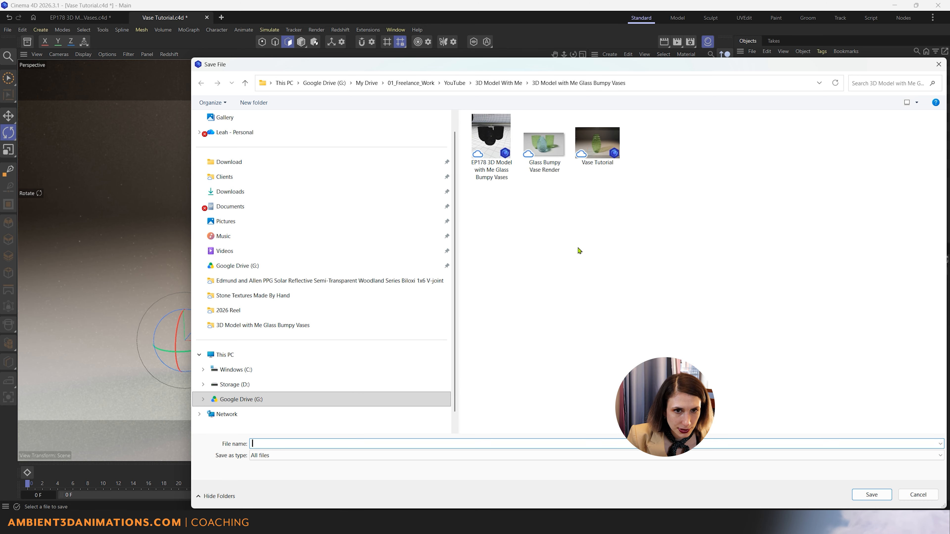
type("Vase R")
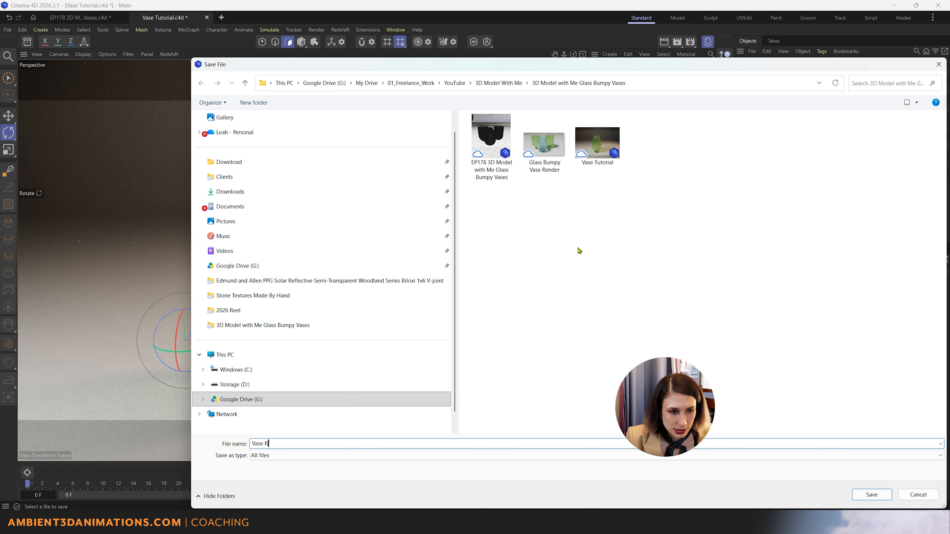
type("ender 2")
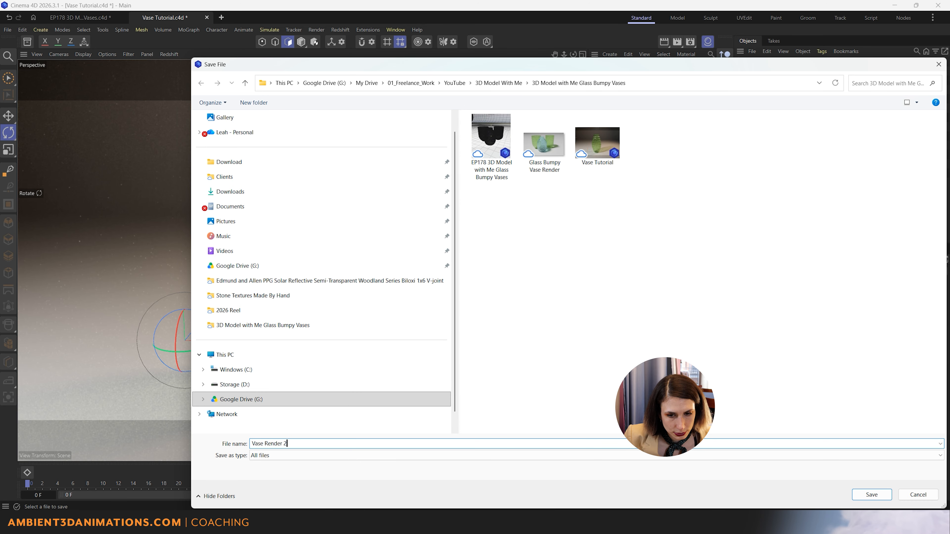
left_click(873, 494)
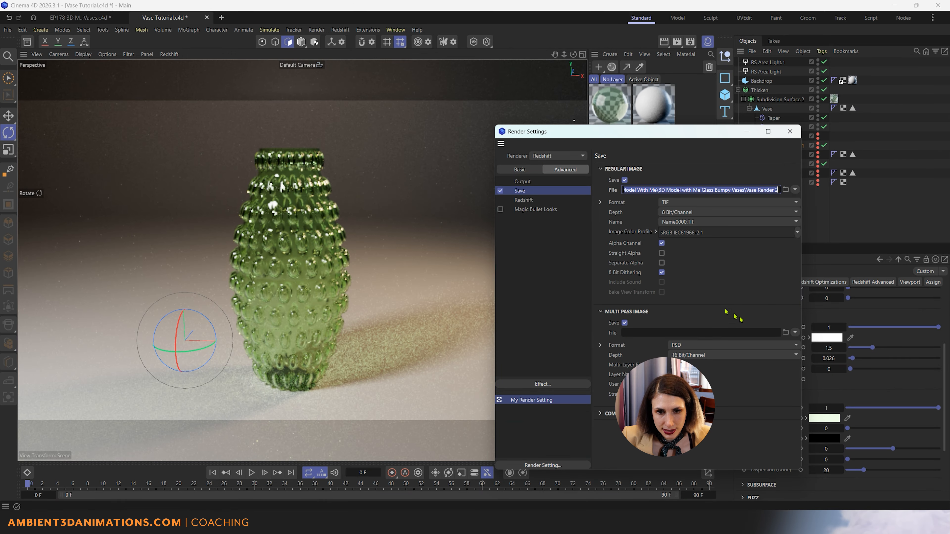
- Set the regular image's save format to PNG with a depth of 16 Bit/Channel
left_click(677, 204)
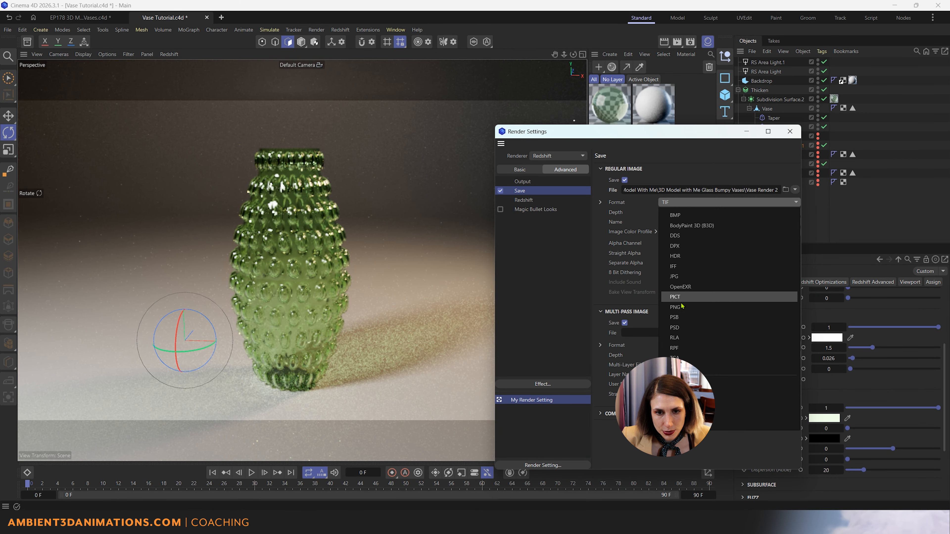
left_click(685, 307)
left_click(672, 212)
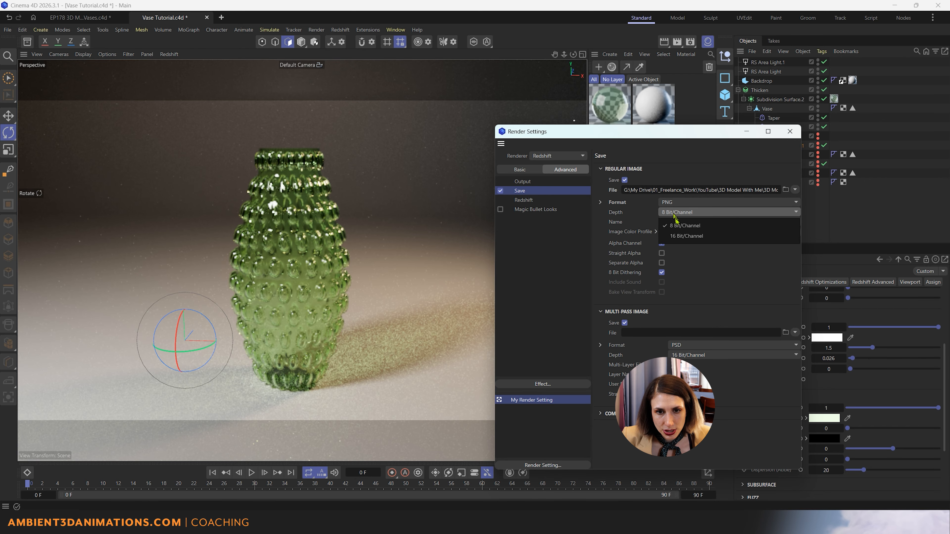
left_click(677, 236)
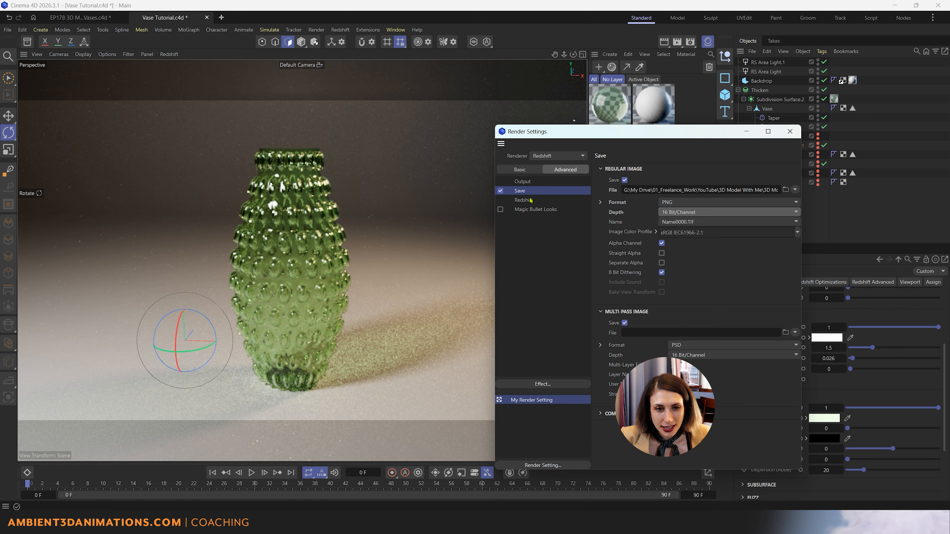
- Review the output frame range choices and the Redshift sampling settings
left_click(525, 182)
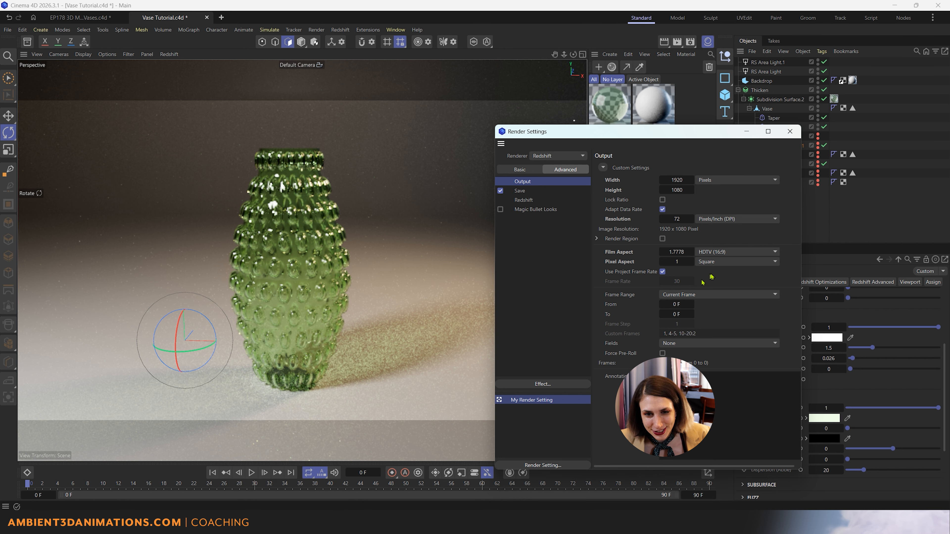
left_click(716, 294)
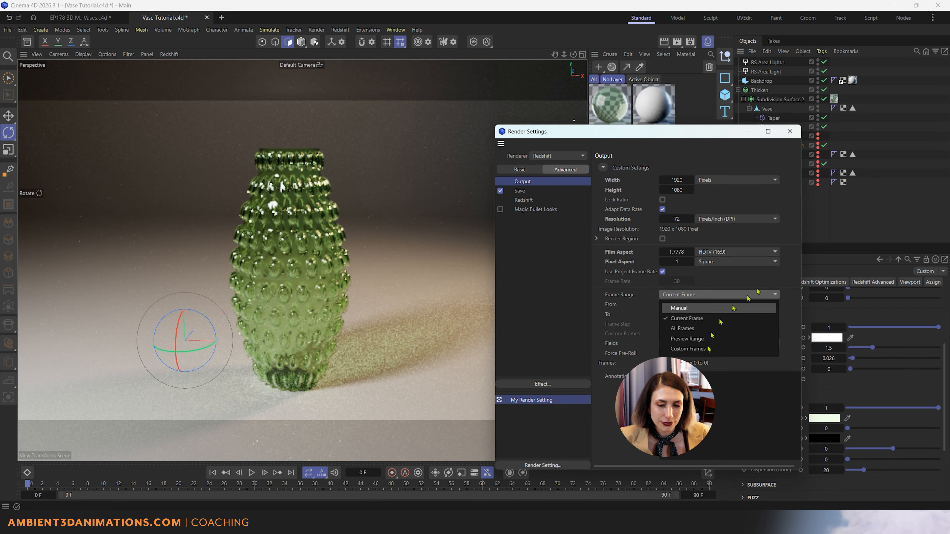
left_click(768, 280)
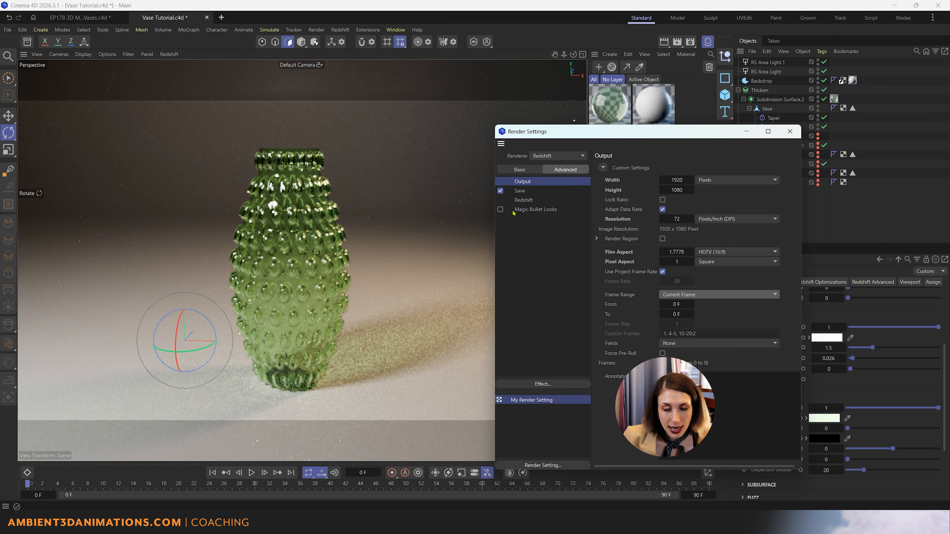
left_click(530, 201)
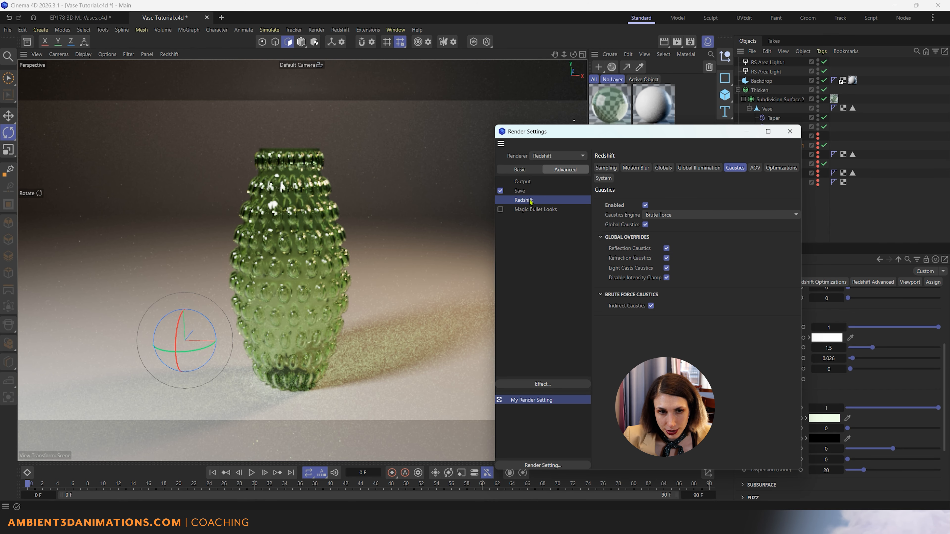
left_click(605, 169)
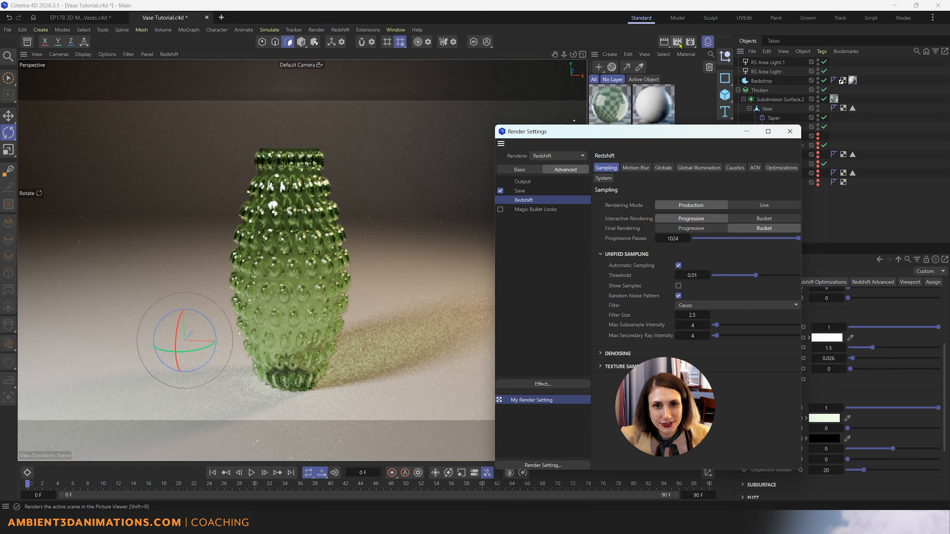
- Stop the live Redshift preview in the viewport and save the project
left_click(165, 56)
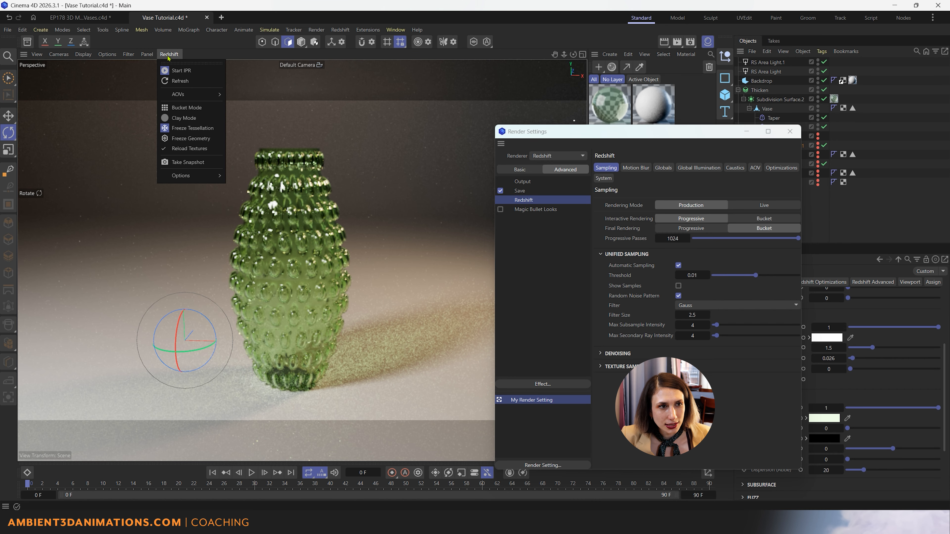
left_click(173, 70)
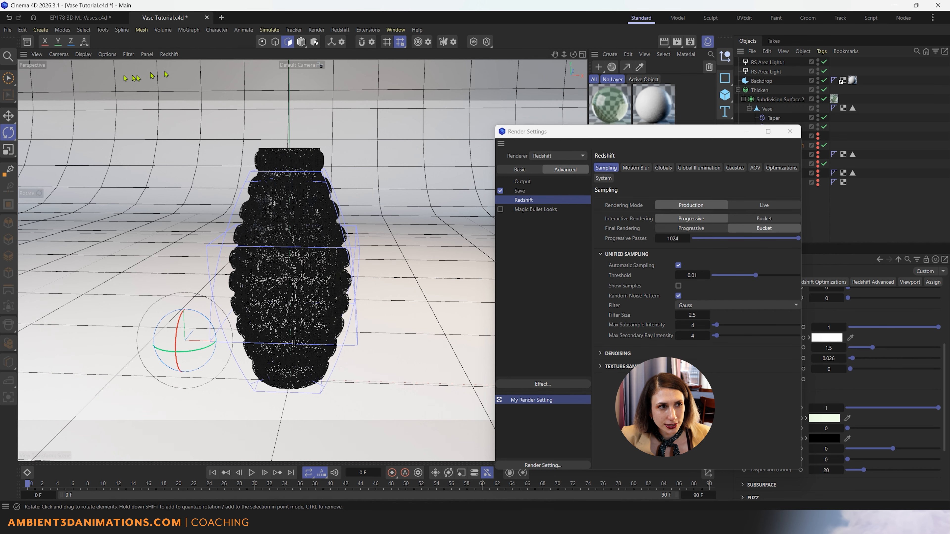
left_click(6, 32)
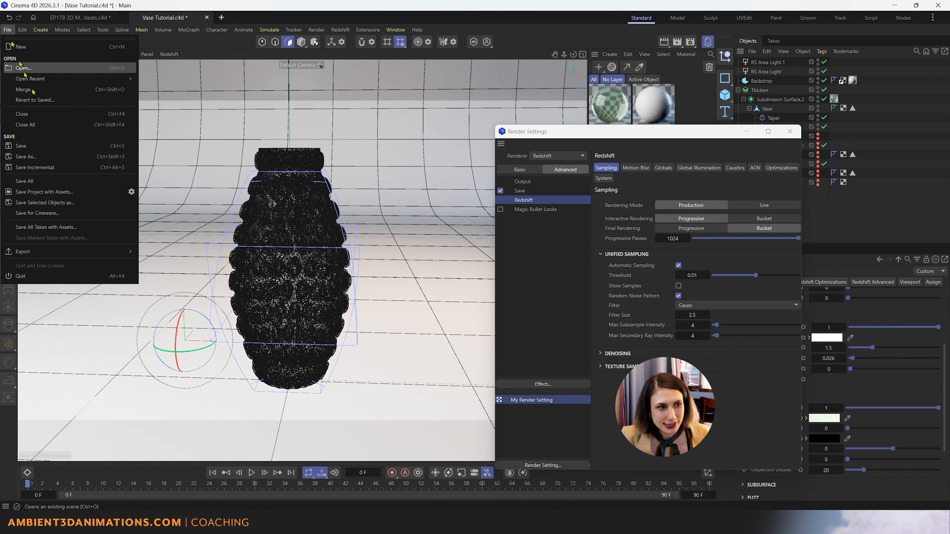
left_click(23, 146)
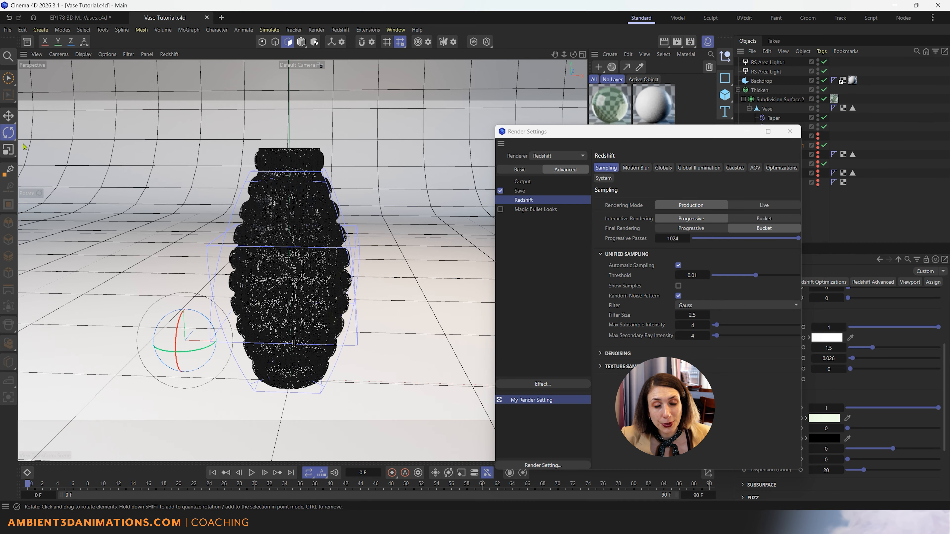
- Try rendering the scene to the Picture Viewer, stop the calculation partway, and move the viewer out of the way
left_click(677, 44)
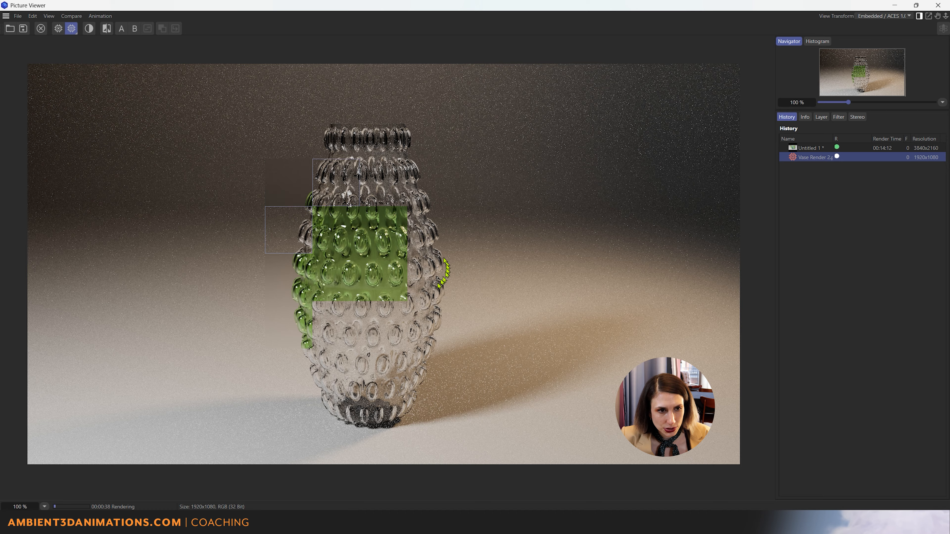
key("Escape")
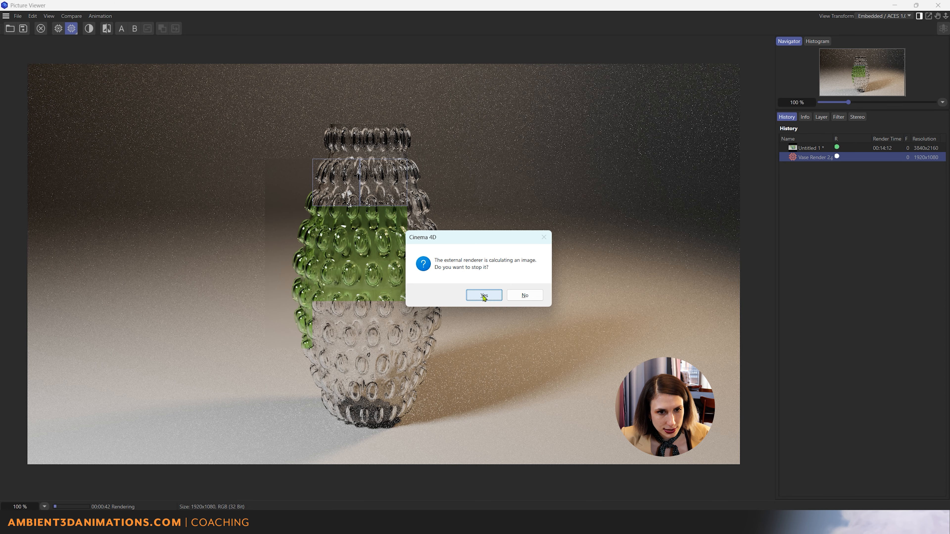
left_click(483, 295)
left_click_drag(449, 5, 949, 83)
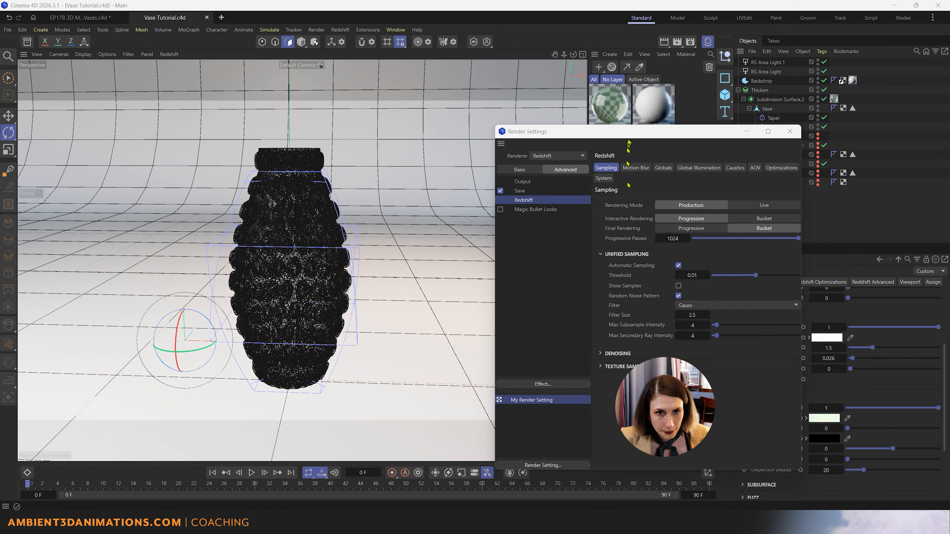
- Enable denoising in the Redshift sampling settings and choose Altus Single as the engine
left_click_drag(630, 139, 511, 109)
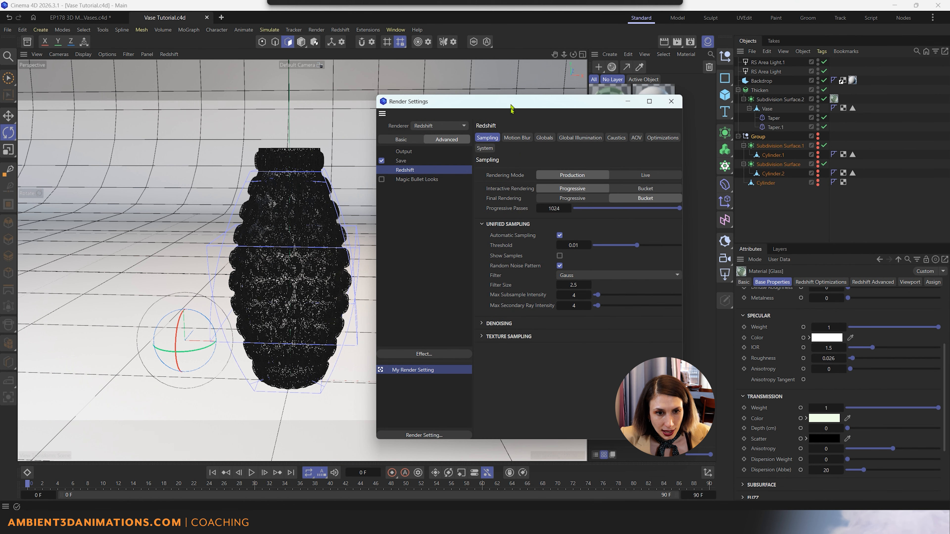
left_click(481, 324)
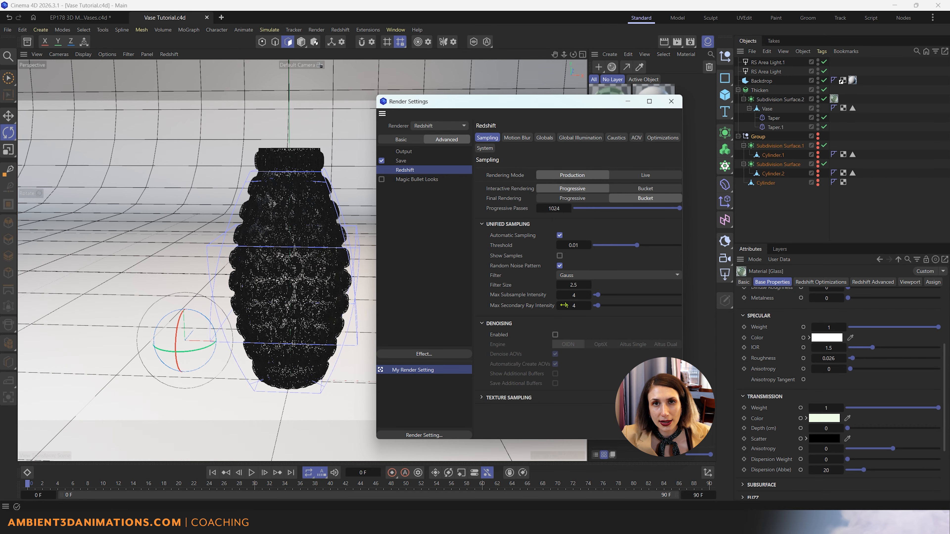
left_click(555, 335)
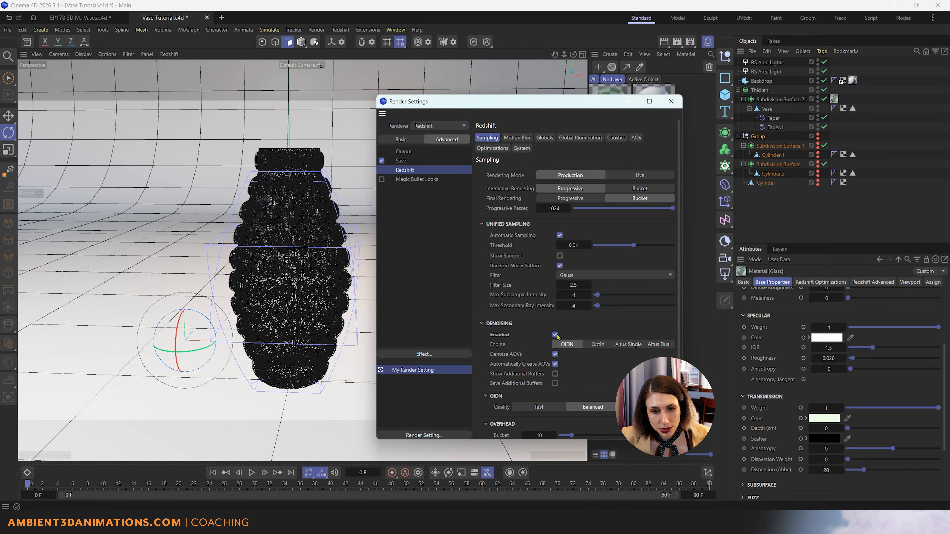
left_click(597, 346)
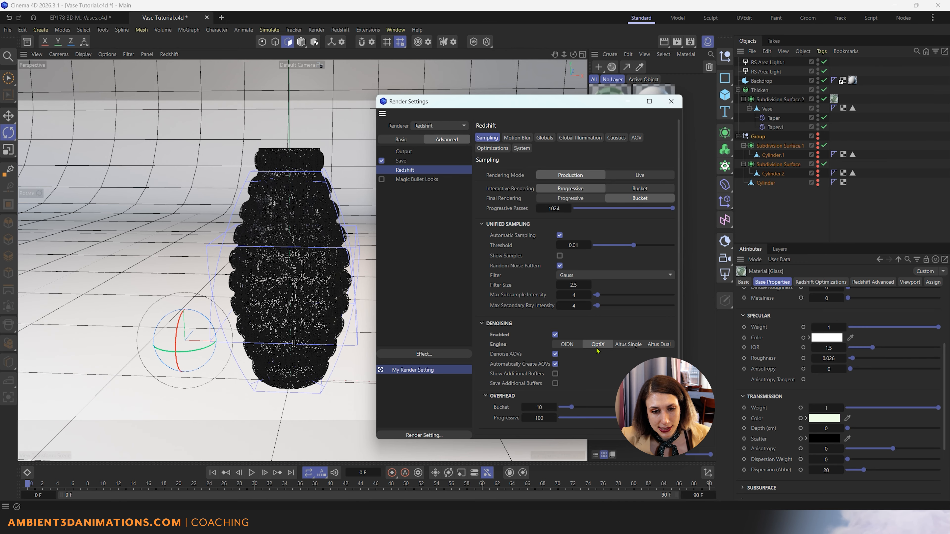
left_click(622, 345)
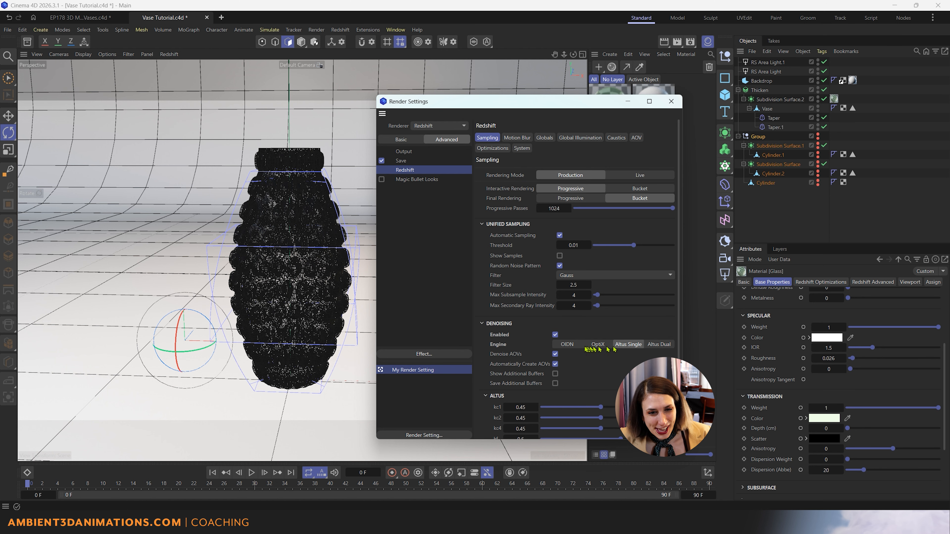
- Save the project and render the active scene to the Picture Viewer
left_click(8, 30)
left_click(22, 146)
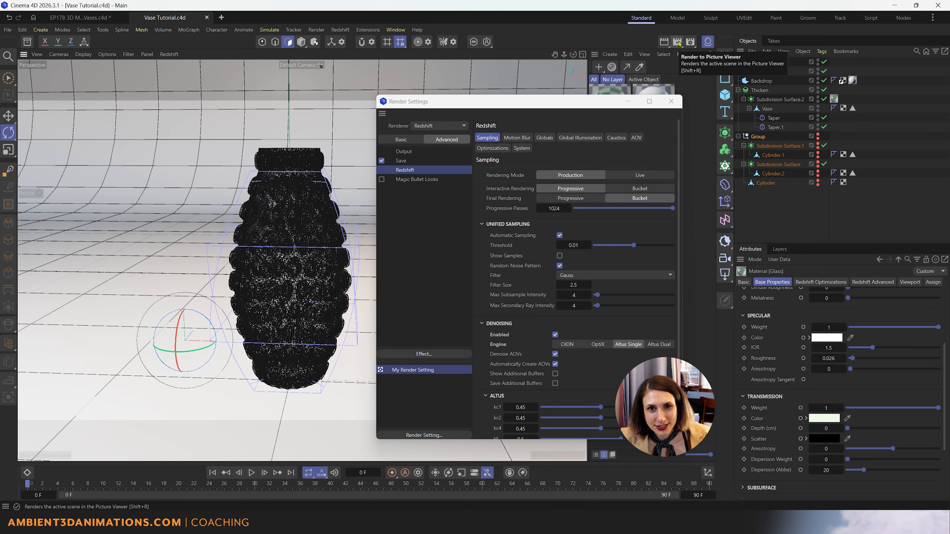
left_click(678, 41)
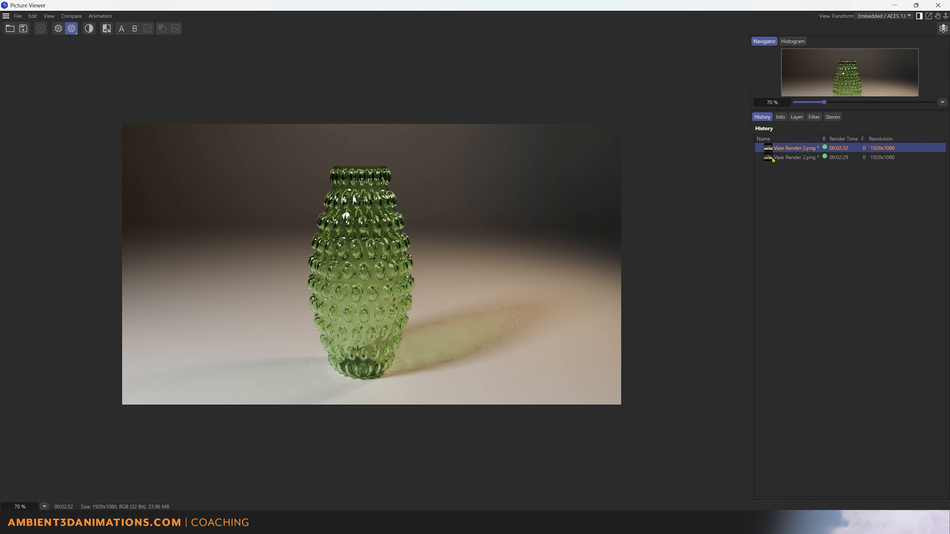
- Compare the two finished Vase Render 2 images by alternating between them in the render history
left_click(798, 158)
left_click(804, 149)
left_click(804, 157)
left_click(804, 150)
left_click(805, 157)
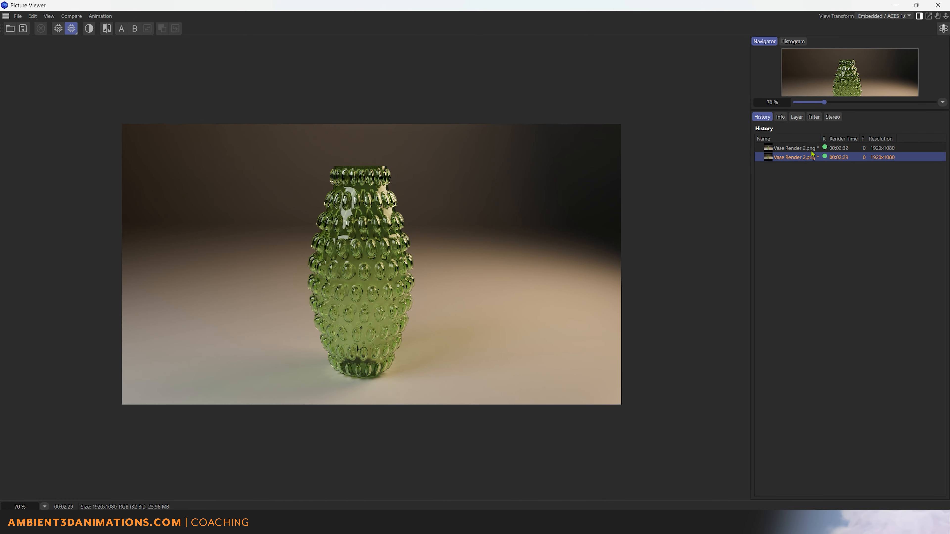
left_click(812, 150)
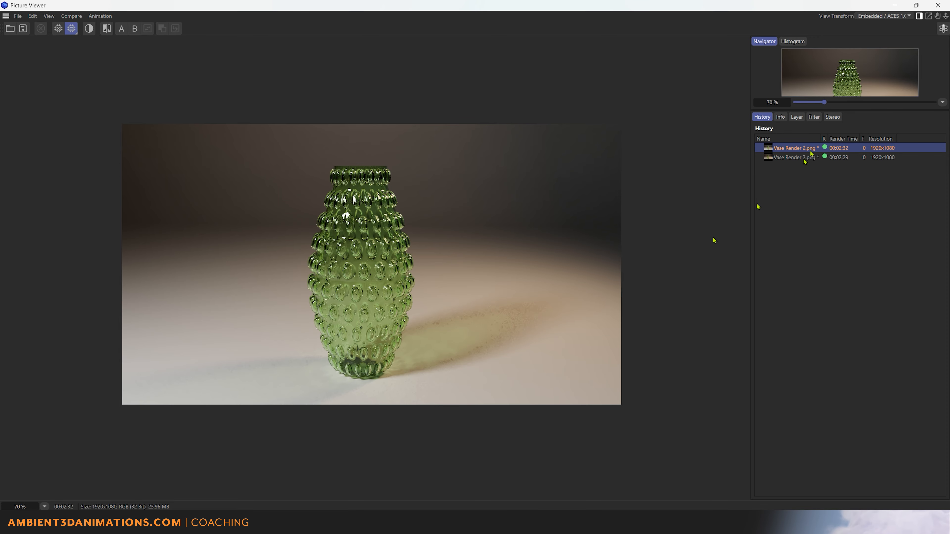
- Examine the caustic shadow beside the vase up close and compare it with the same area in the other render
scroll(509, 348, "up", 1)
scroll(516, 355, "up", 10)
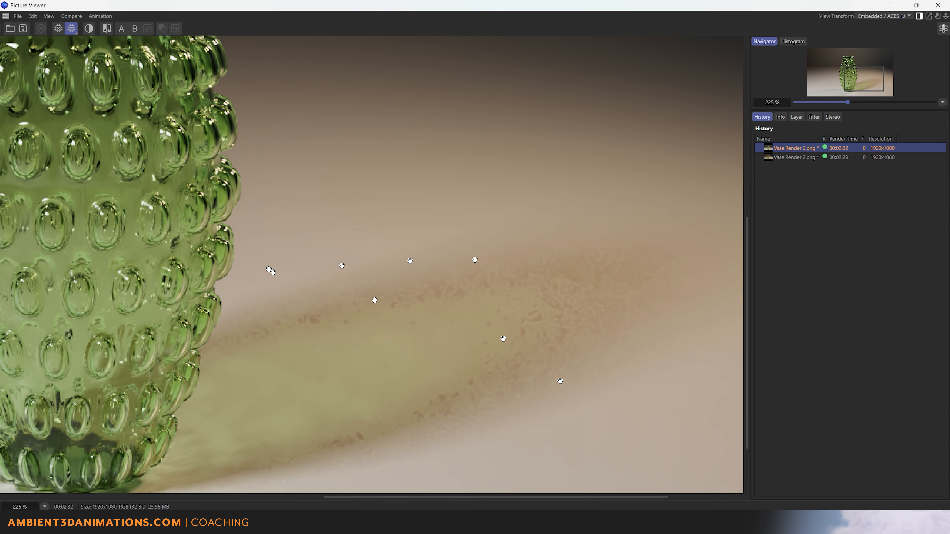
scroll(251, 339, "down", 5)
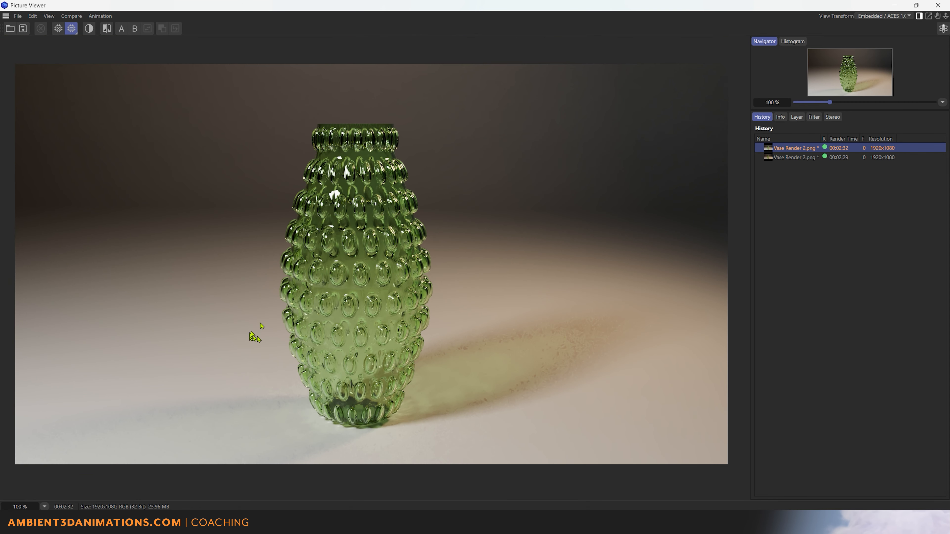
left_click(805, 160)
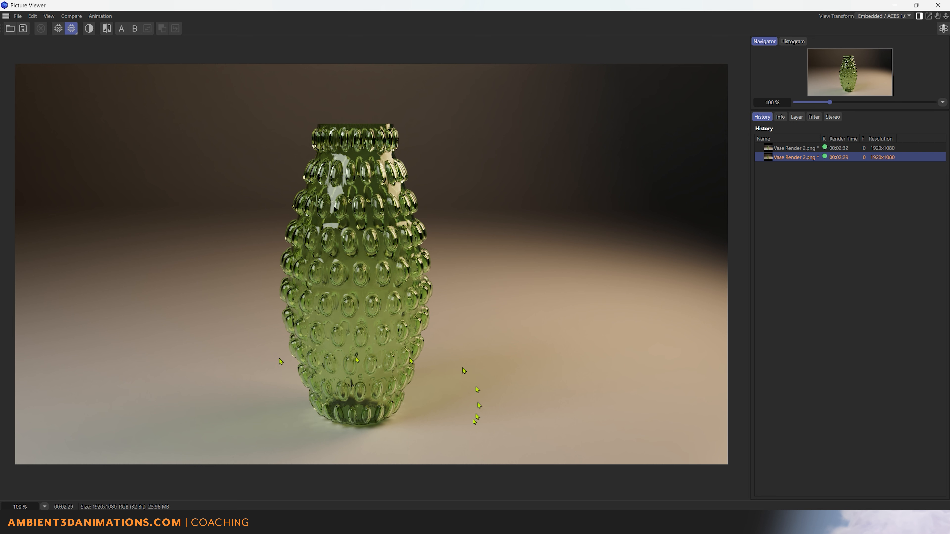
left_click(799, 148)
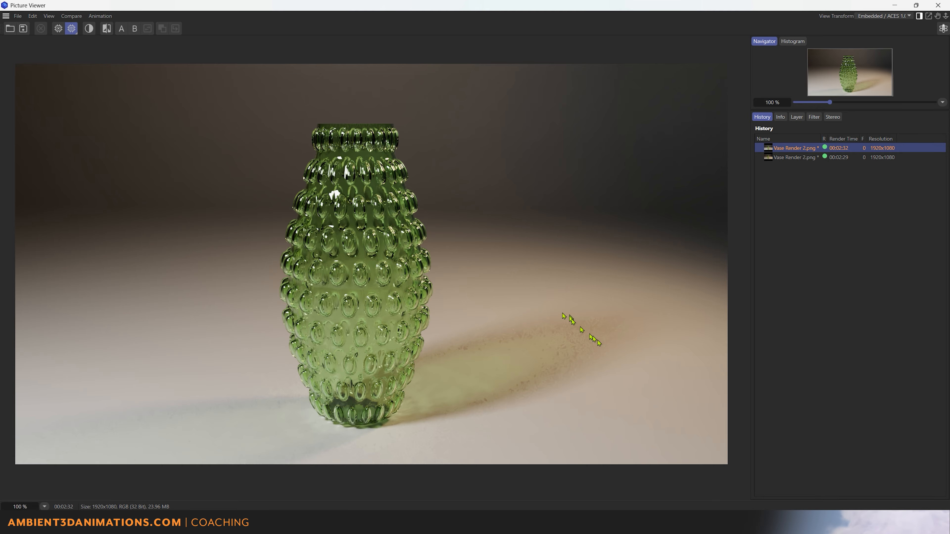
scroll(585, 350, "up", 1)
scroll(599, 359, "up", 3)
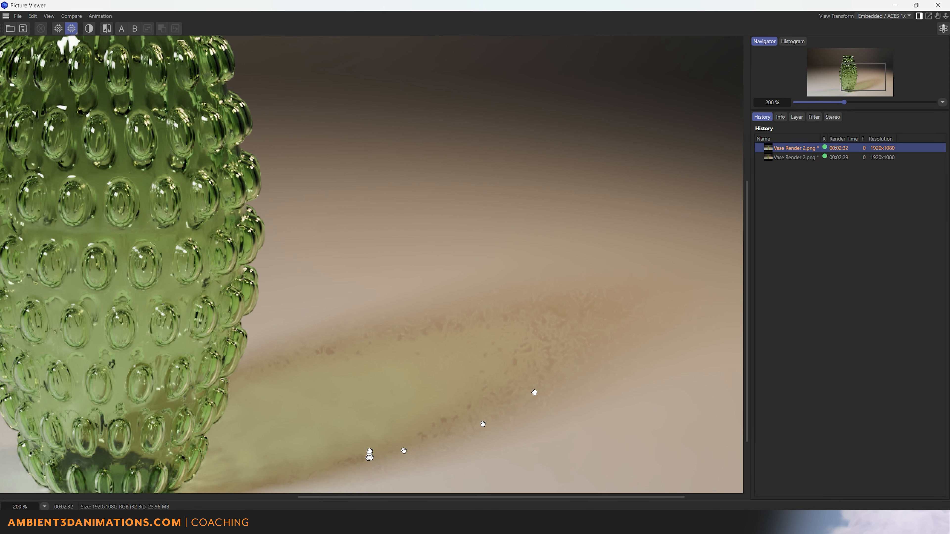
scroll(370, 451, "down", 4)
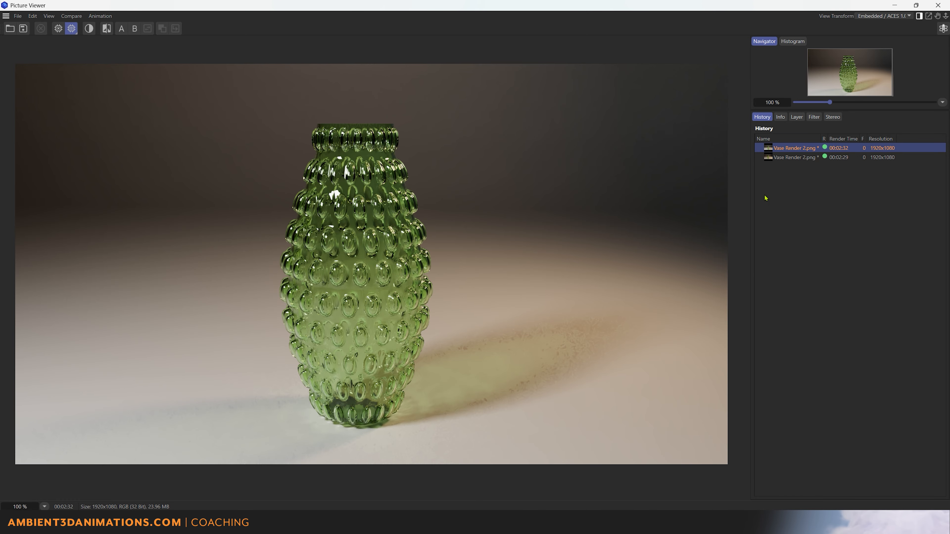
- Examine the Redshift caustics options in the render settings and the second Vase Render 2 image, and move the Picture Viewer away
left_click_drag(551, 3, 531, 0)
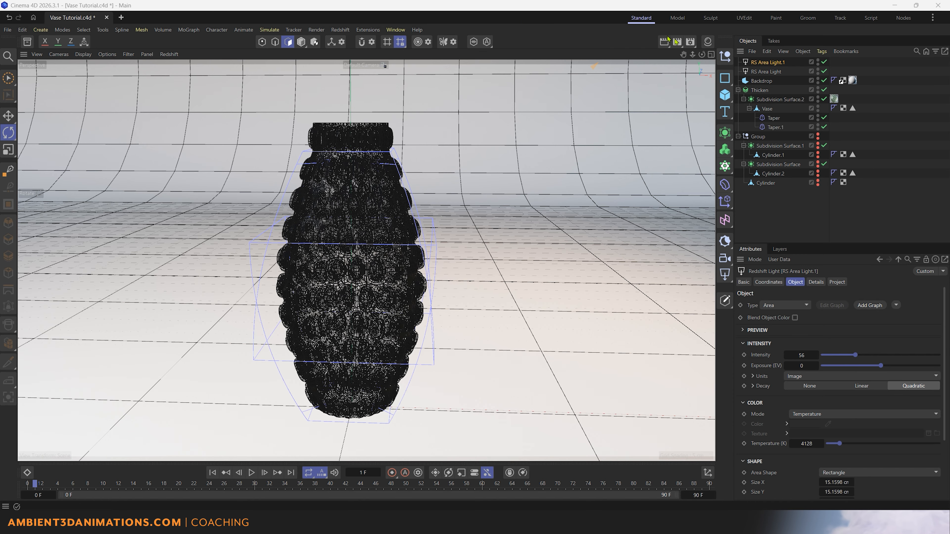
left_click(690, 41)
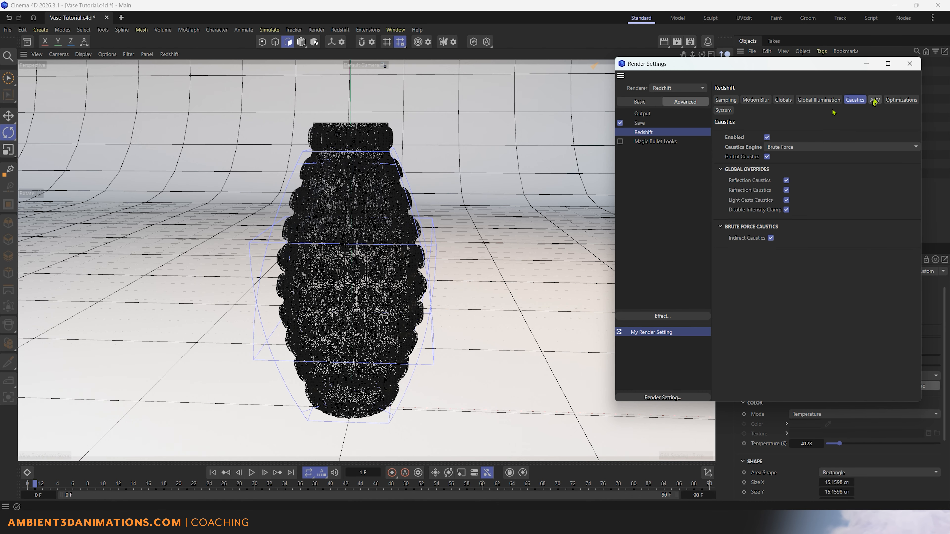
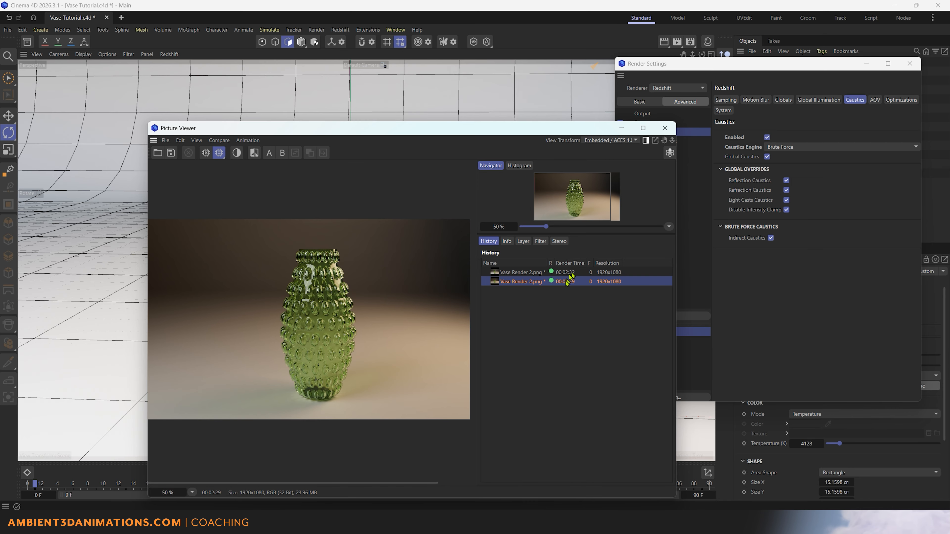
scroll(364, 353, "up", 1)
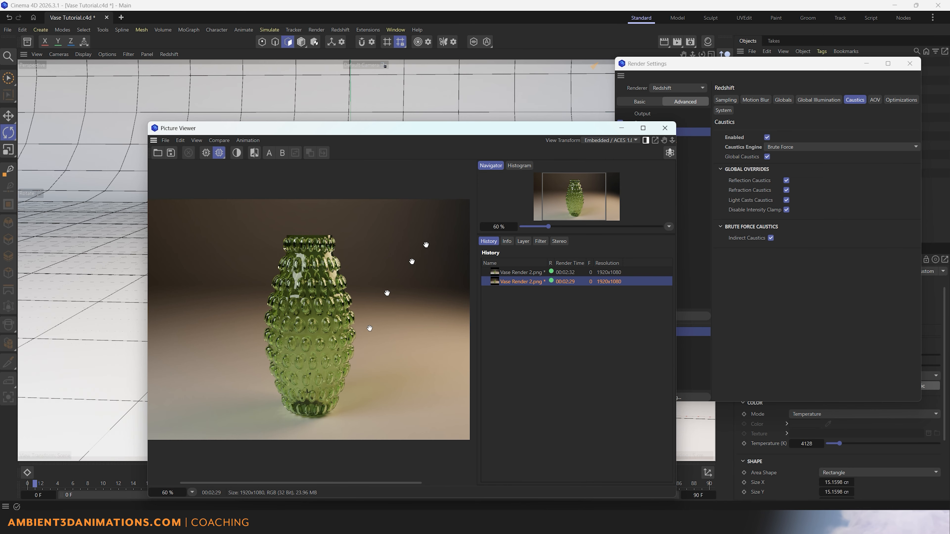
left_click_drag(513, 128, 519, 0)
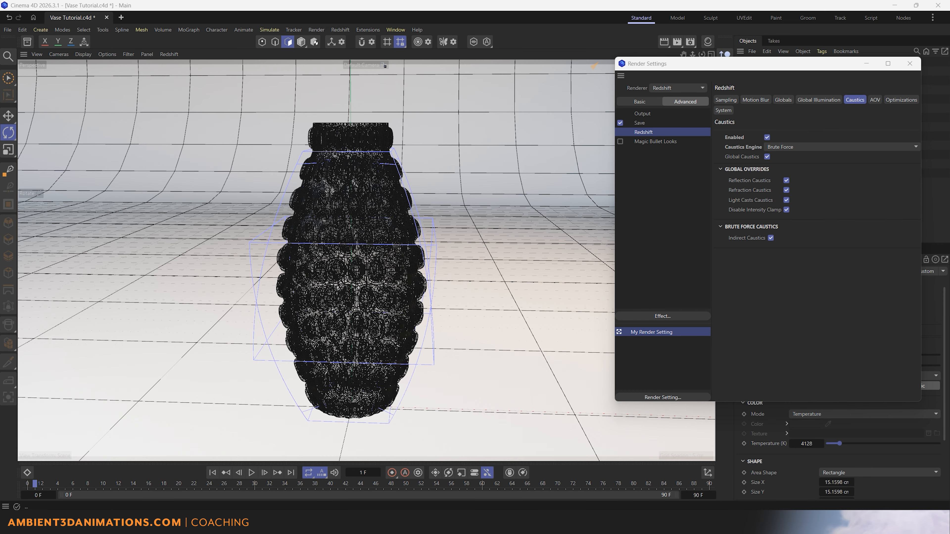
- Close the render settings, switch from polygon to model mode, and select RS Area Light in the top view
left_click(909, 63)
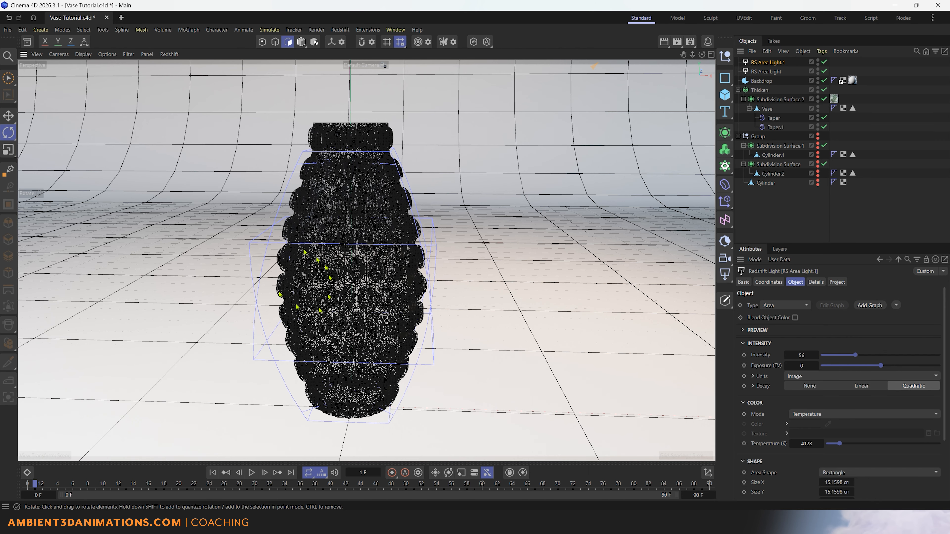
middle_click(424, 219)
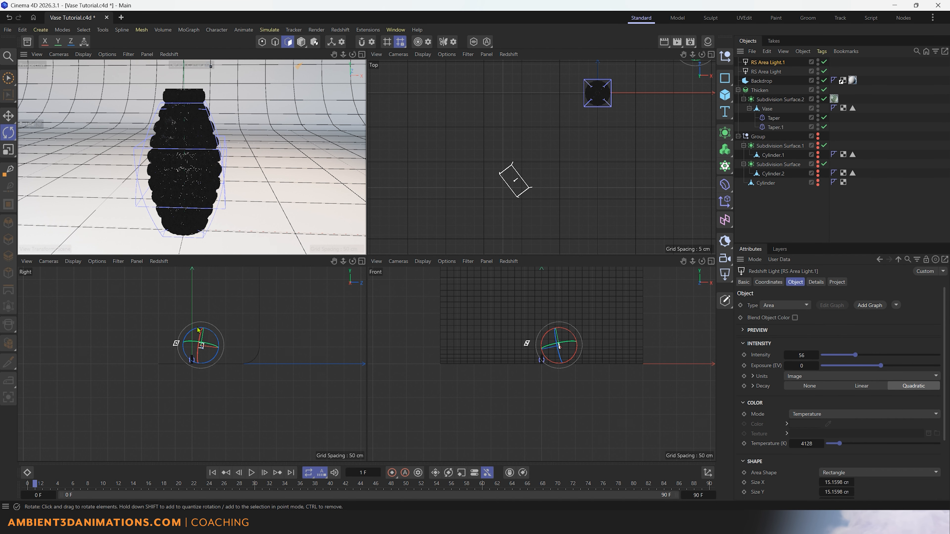
scroll(587, 99, "up", 4)
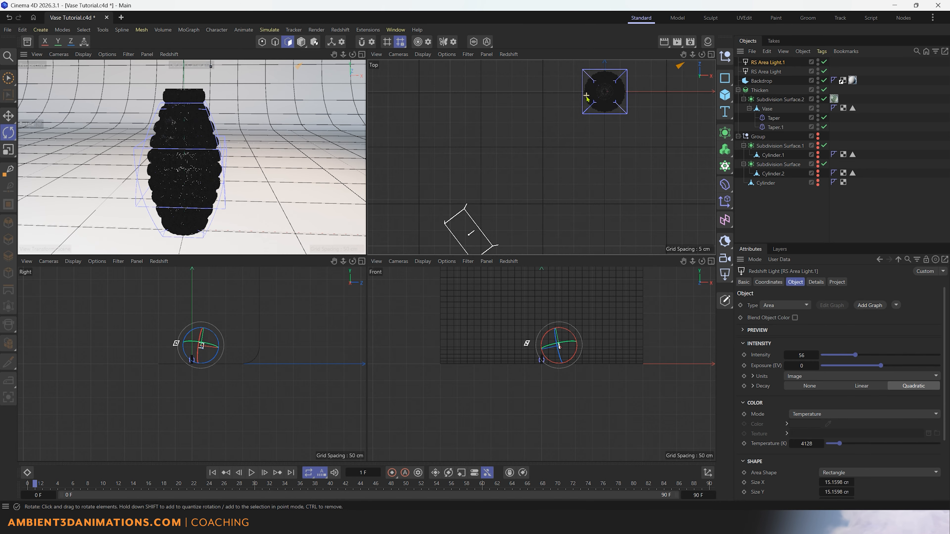
middle_click(587, 100)
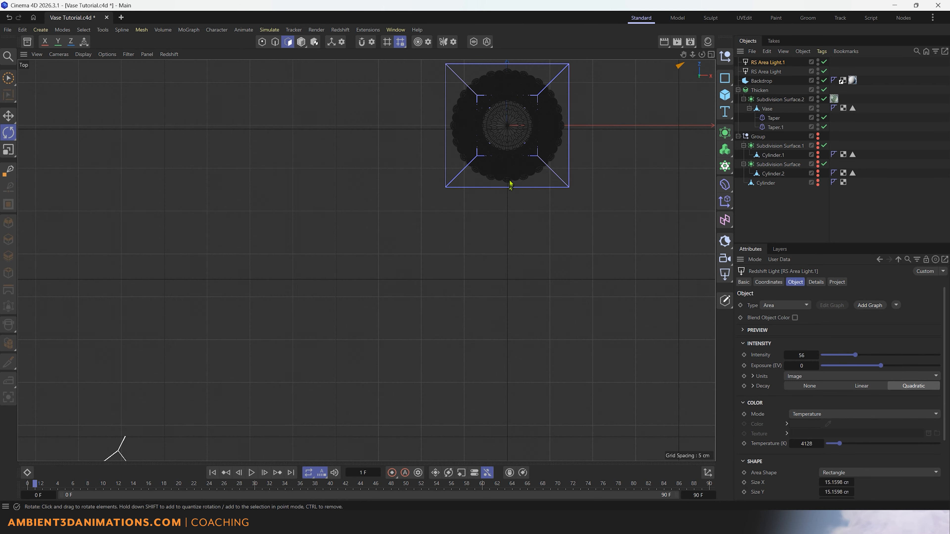
middle_click(392, 189)
middle_click(524, 168)
scroll(410, 196, "down", 3)
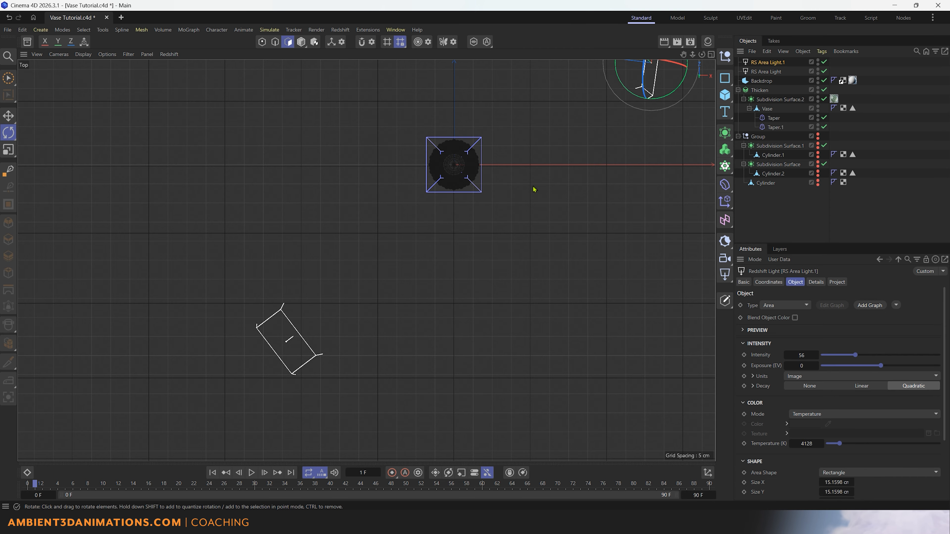
middle_click_drag(578, 162, 558, 233)
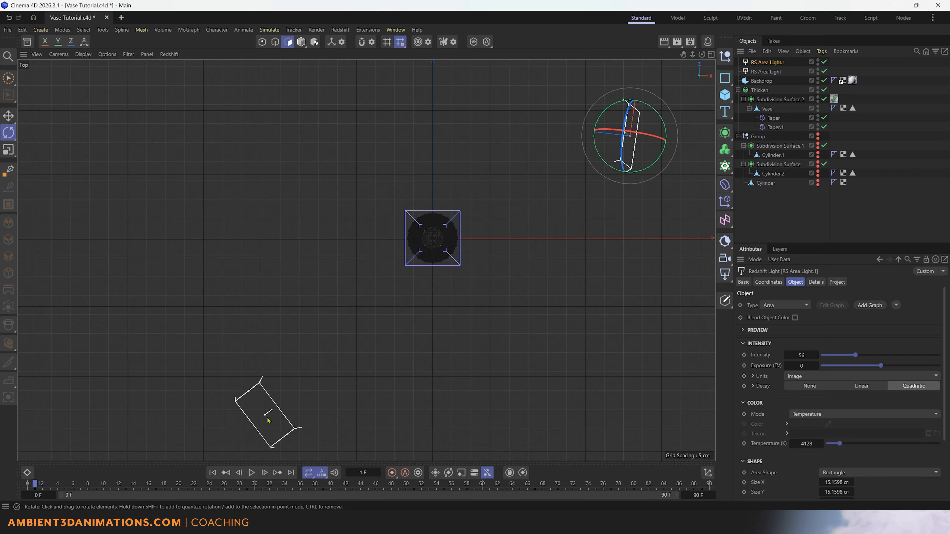
left_click(301, 41)
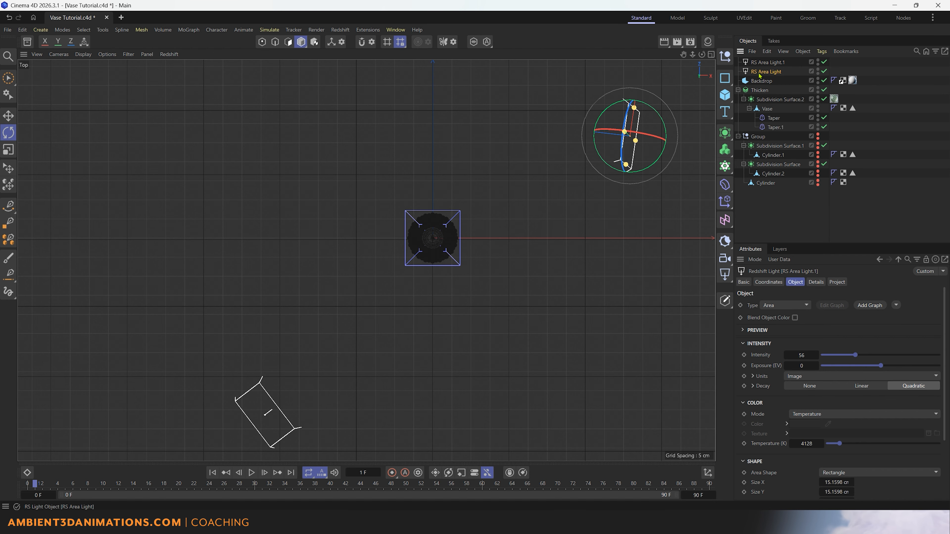
left_click(244, 387)
middle_click_drag(336, 365, 318, 214, "alt")
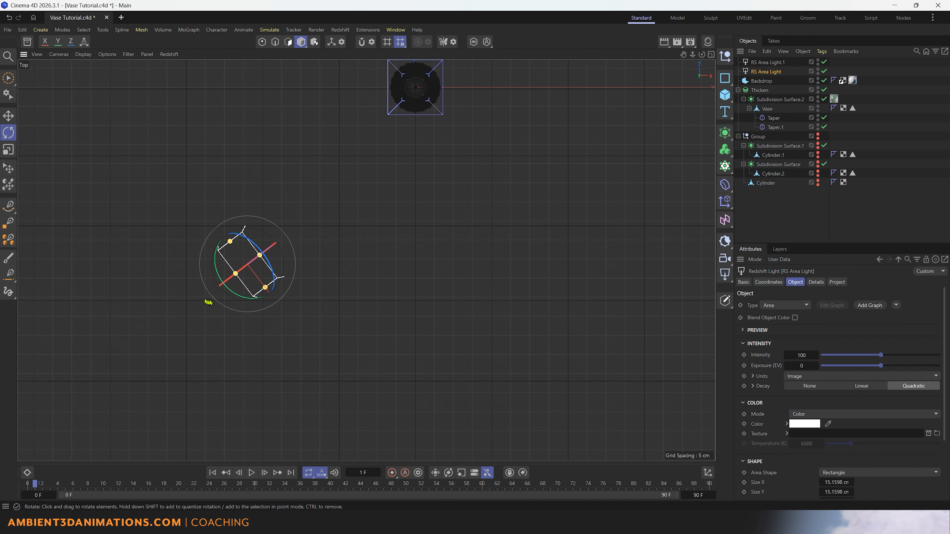
- Start the Redshift IPR in the perspective view of the four-view layout and enlarge the perspective and top views
middle_click(330, 274)
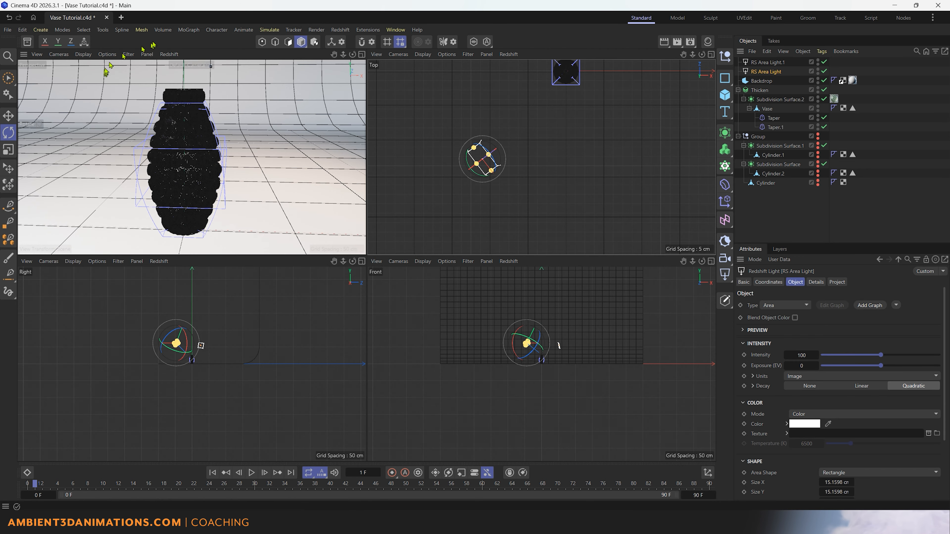
left_click(171, 65)
left_click(169, 54)
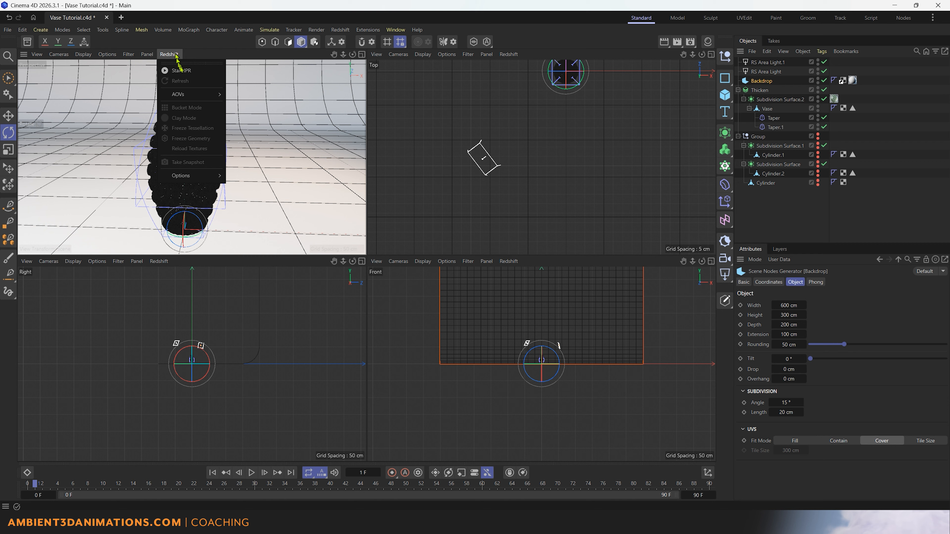
left_click(183, 70)
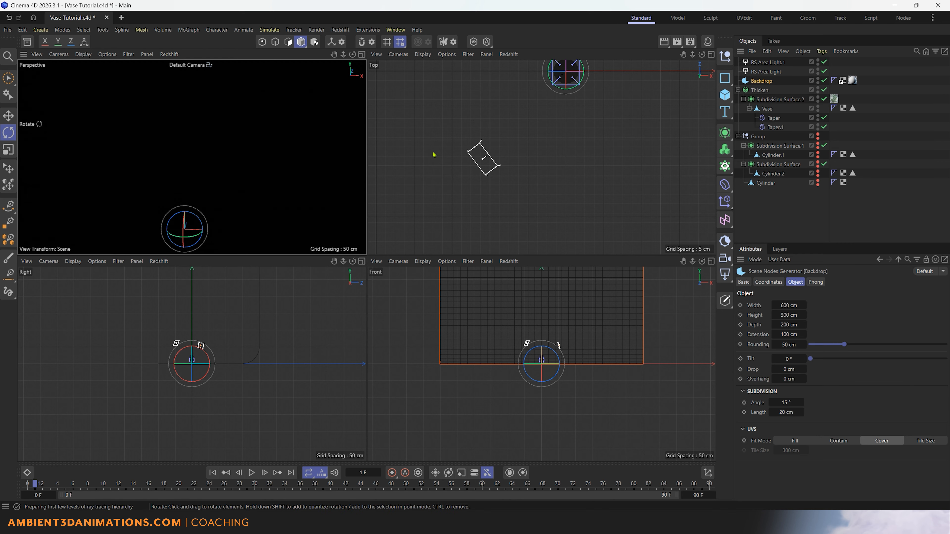
left_click(483, 158)
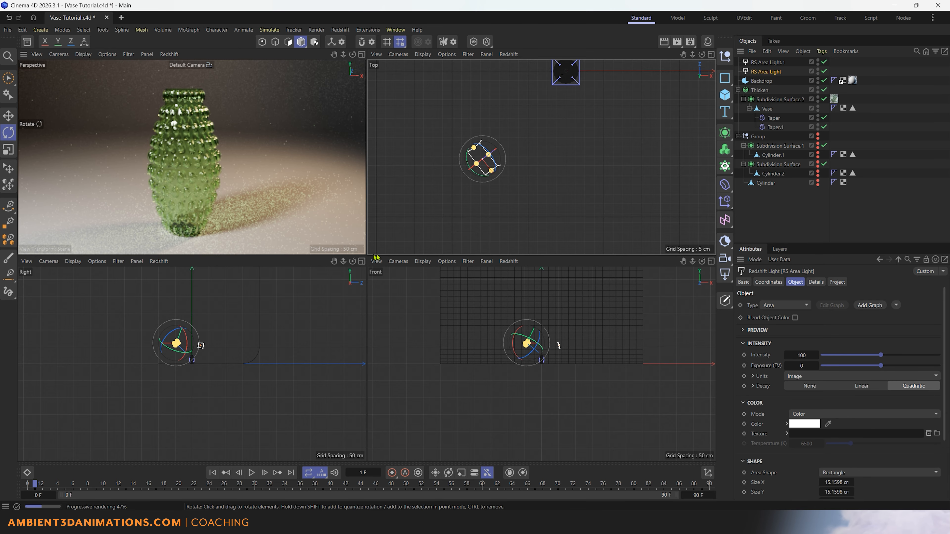
left_click_drag(382, 257, 382, 358)
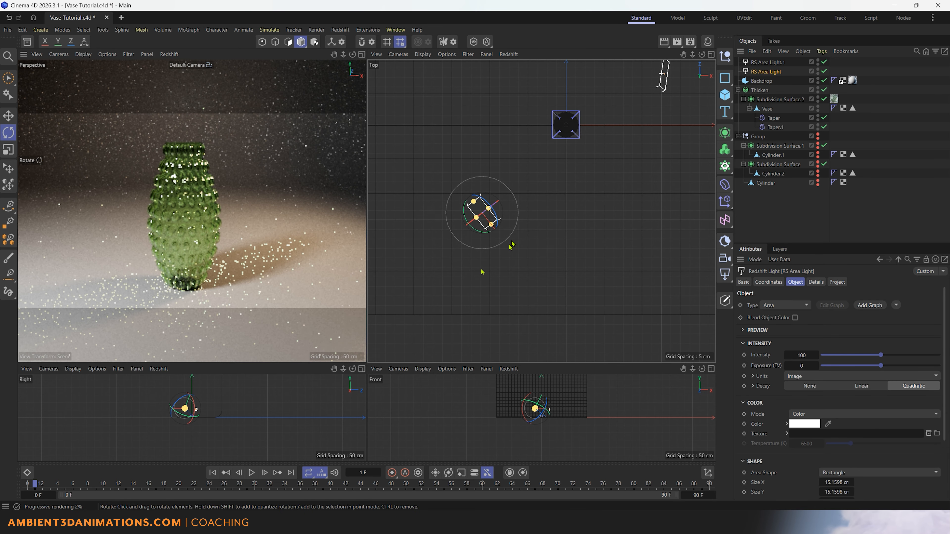
- Scale RS Area Light up to about 38 cm square and move it farther from the vase along its facing axis
key("t")
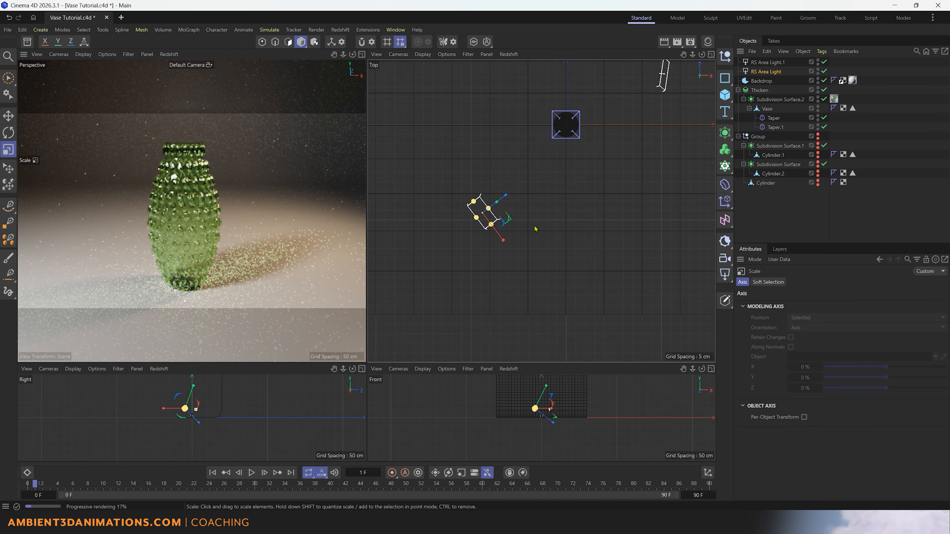
left_click_drag(534, 227, 638, 236)
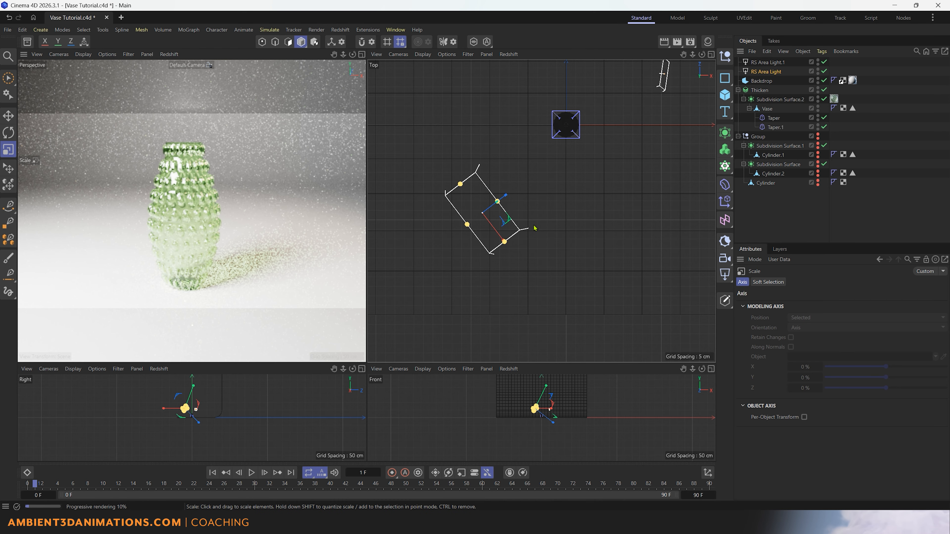
key("e")
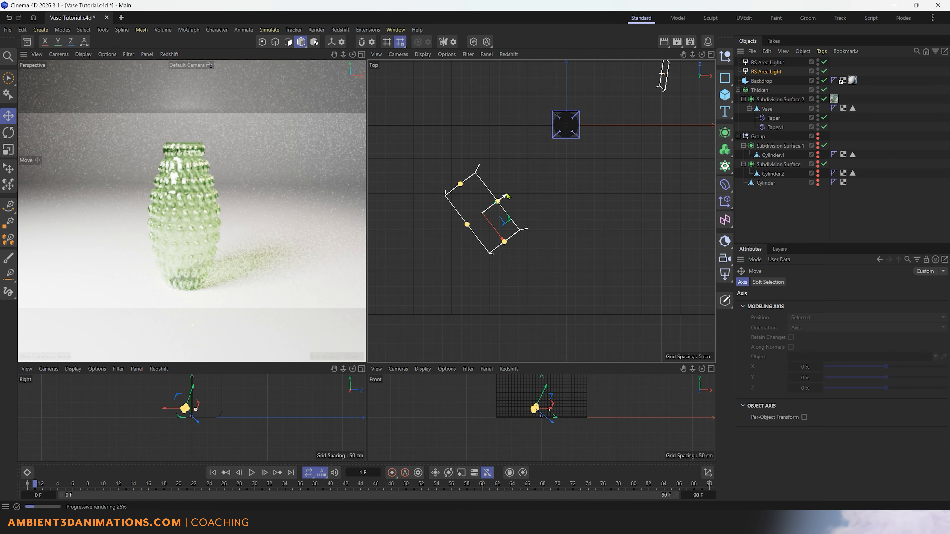
left_click_drag(506, 196, 431, 257)
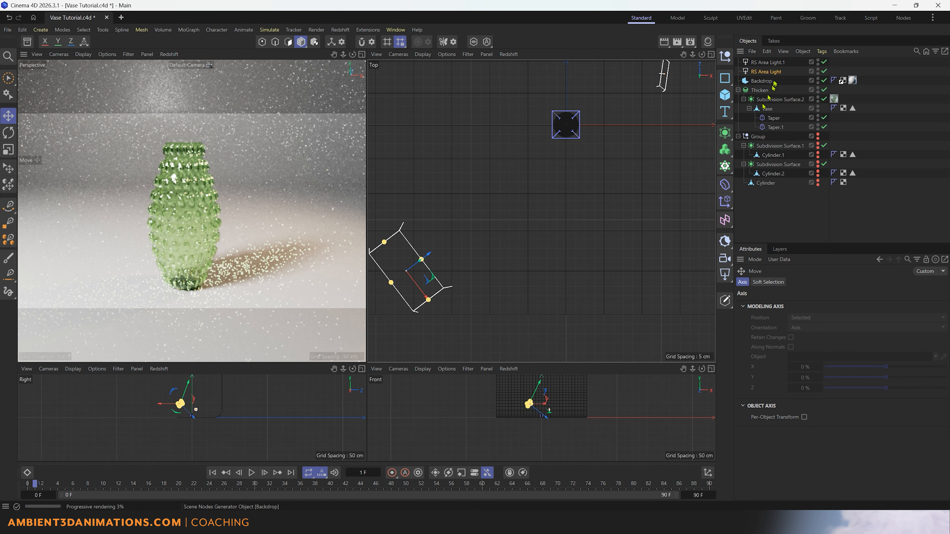
- Adjust the intensity of RS Area Light and settle on 15
left_click(766, 71)
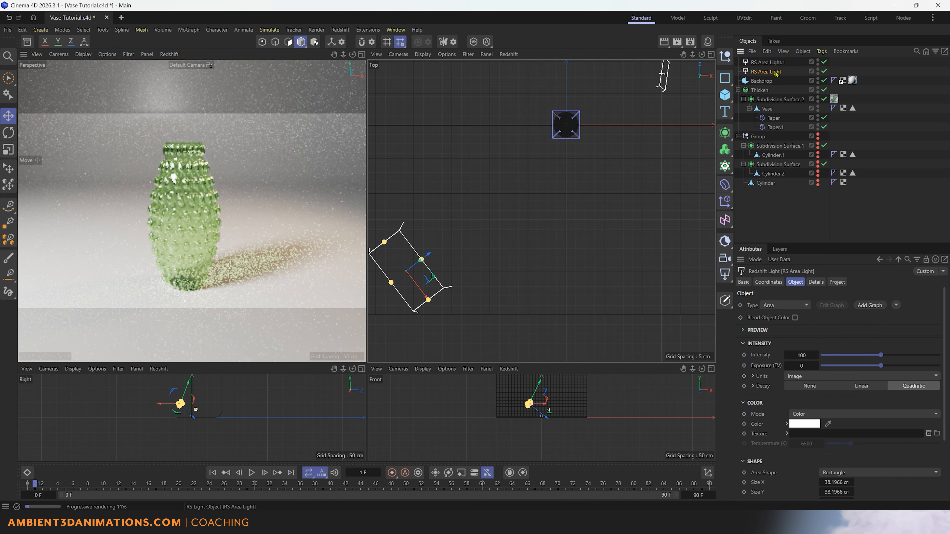
left_click(830, 356)
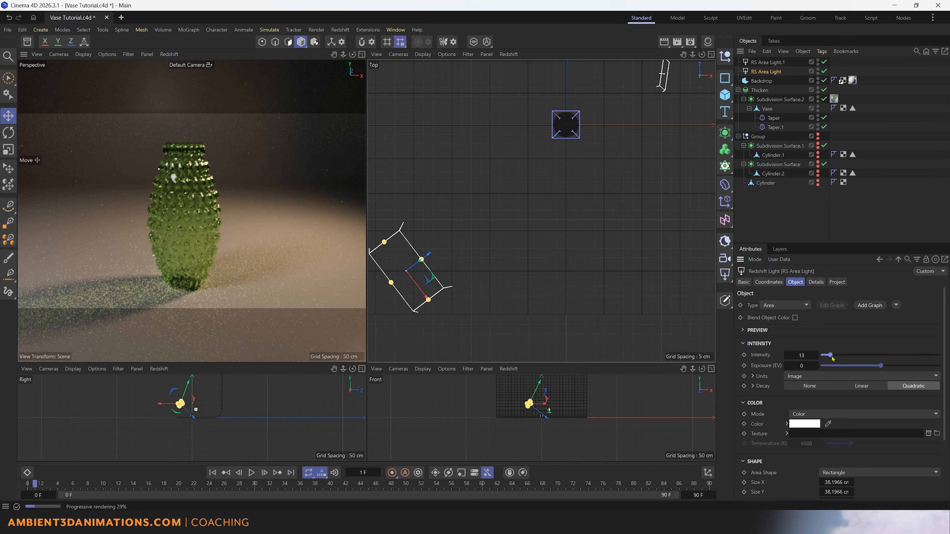
left_click(834, 355)
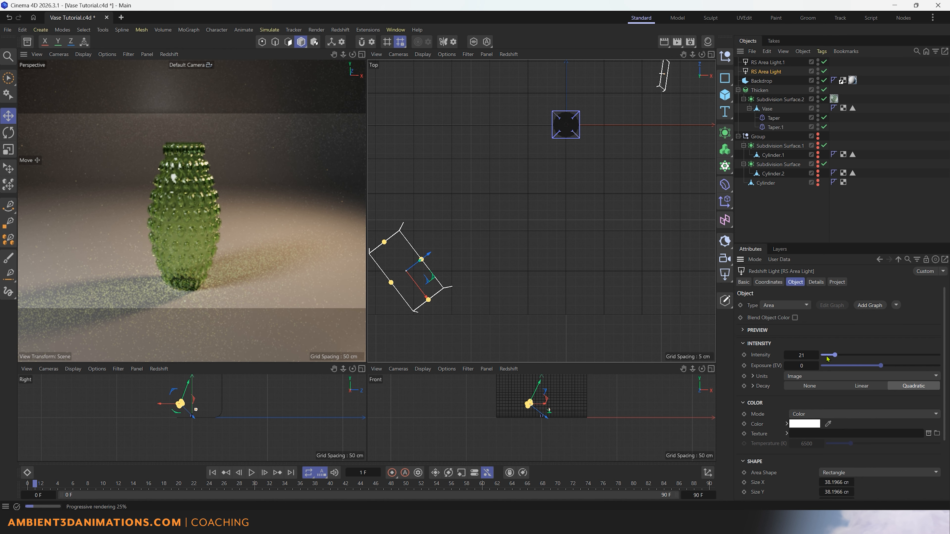
left_click(831, 356)
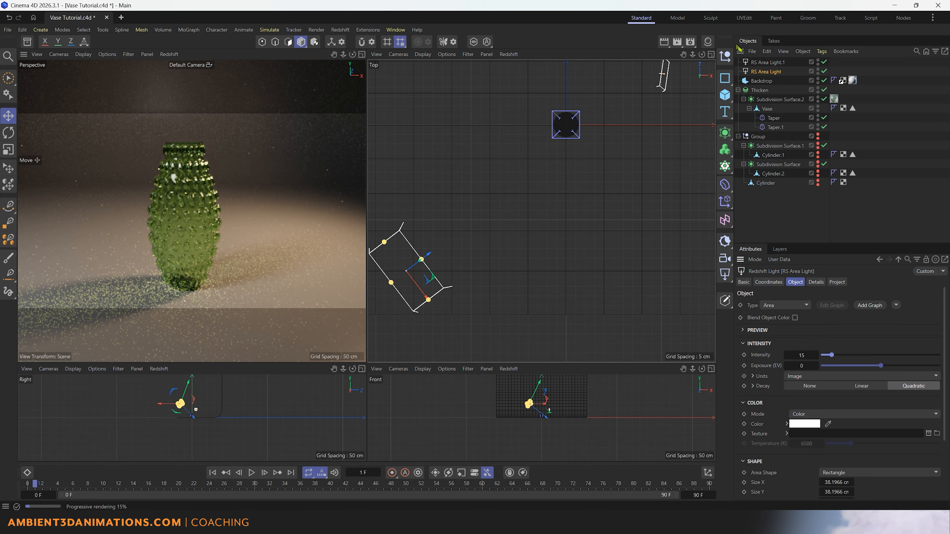
- Scale RS Area Light.1 up to about 46 cm square and move it well away from the vase along its facing axis
left_click(750, 62)
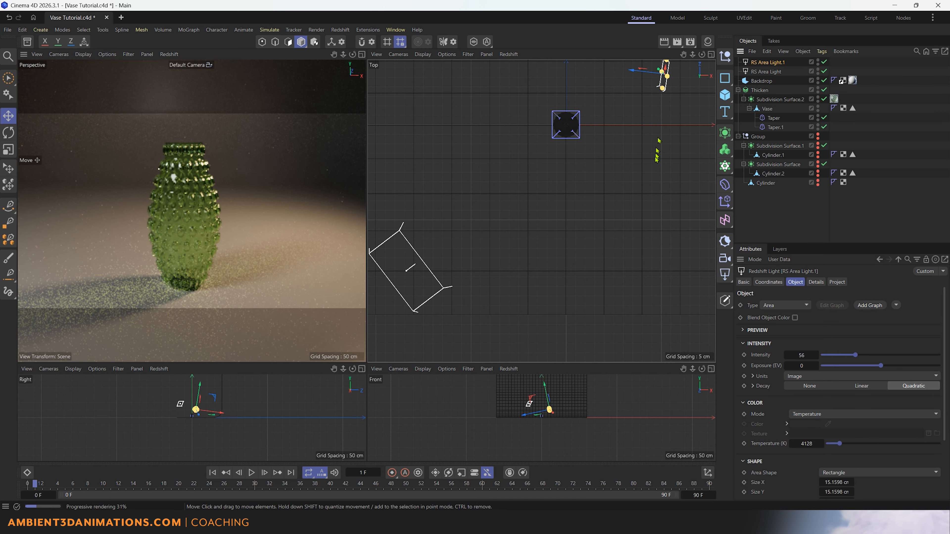
scroll(649, 183, "down", 5)
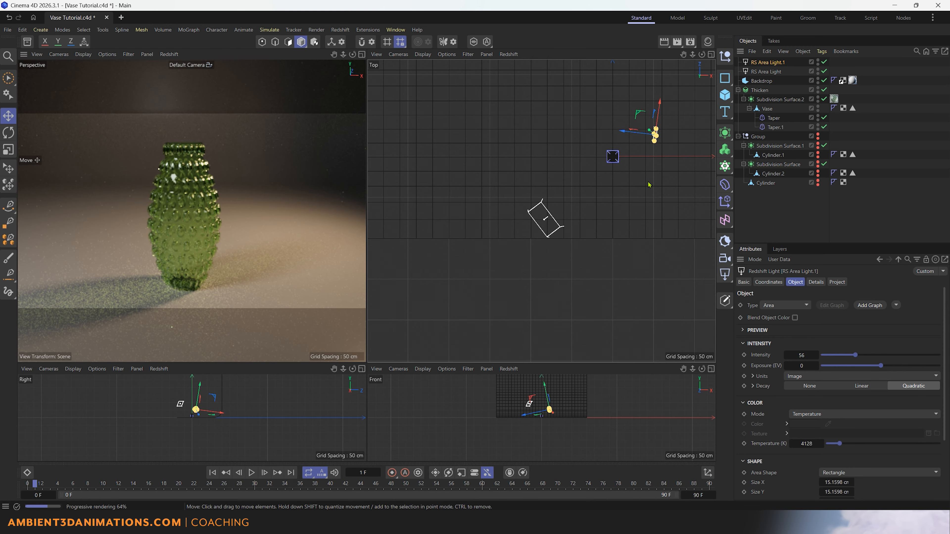
key("t")
middle_click_drag(666, 167, 556, 209, "alt")
left_click_drag(556, 206, 767, 182)
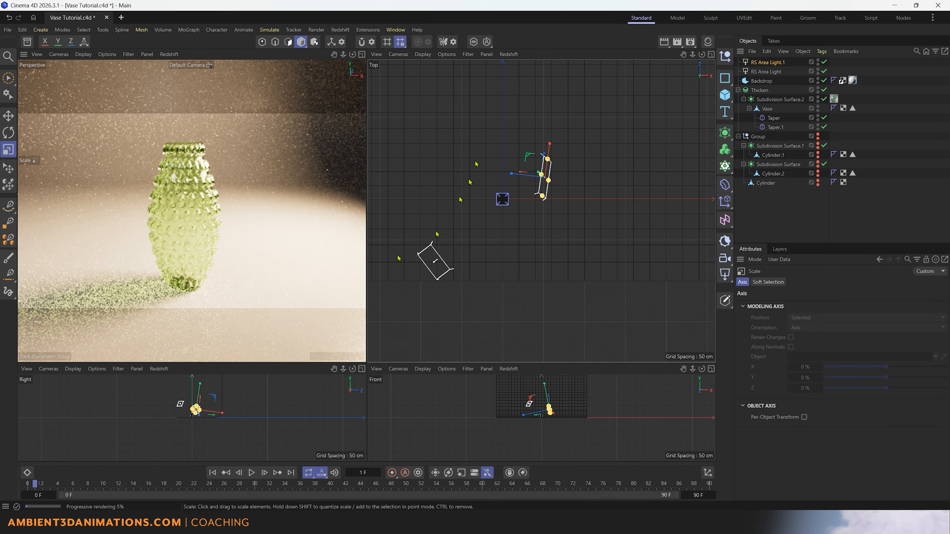
key("e")
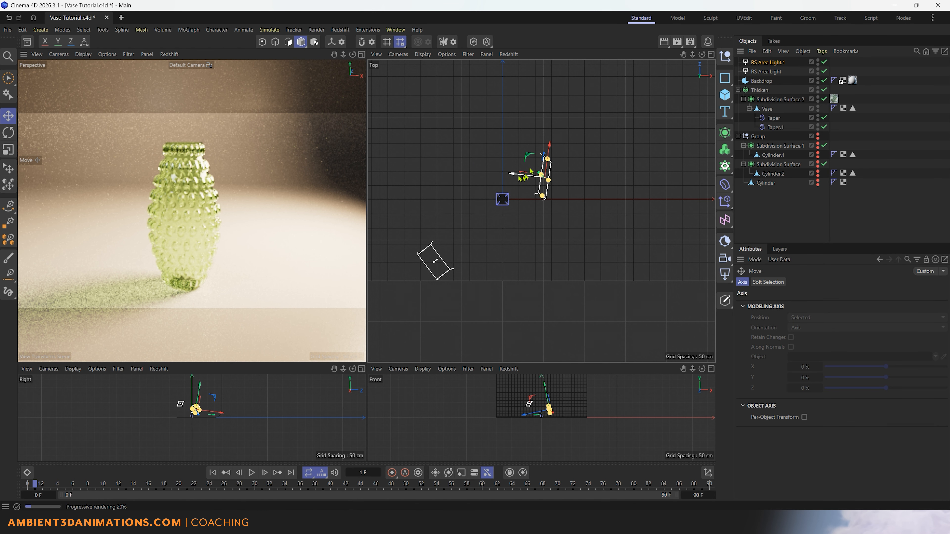
left_click_drag(519, 178, 682, 211)
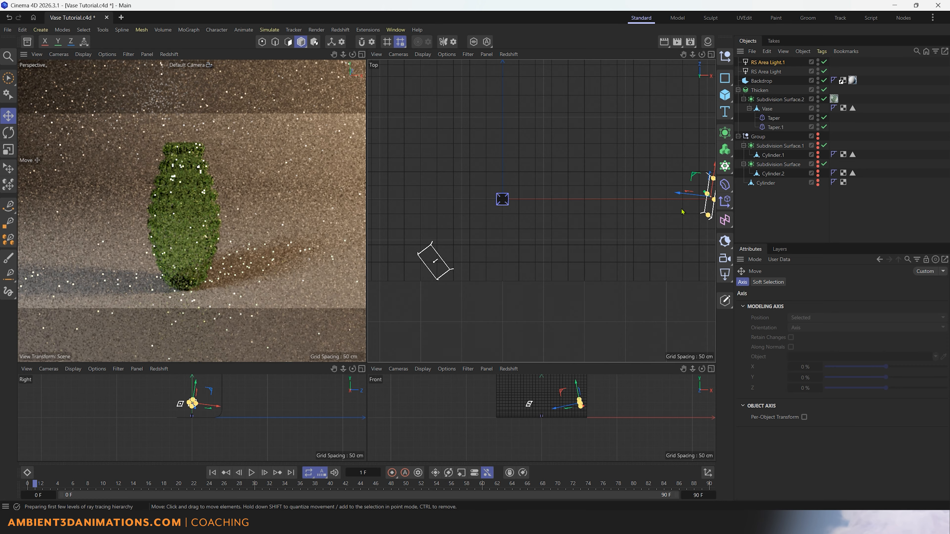
middle_click_drag(673, 219, 633, 226, "alt")
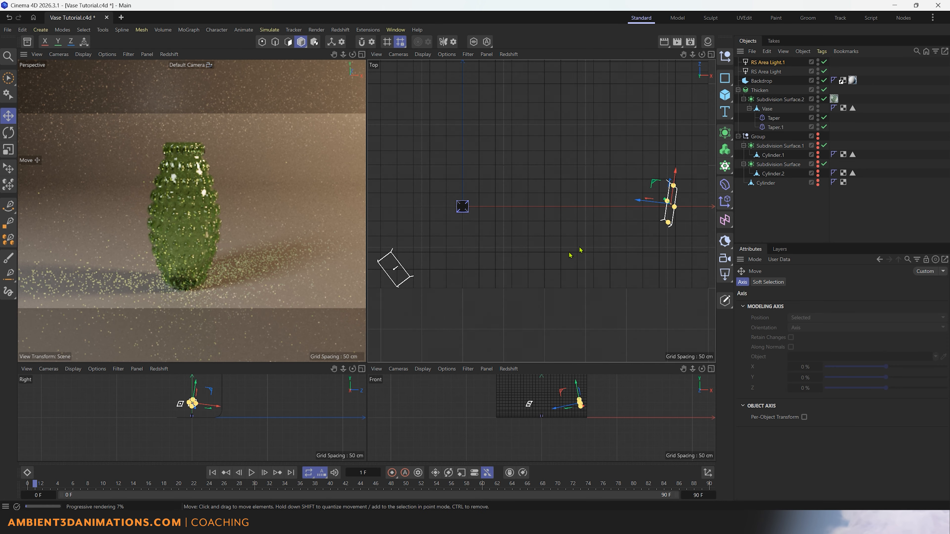
- Rotate RS Area Light.1 clockwise as seen from above and shift it toward the back of the backdrop
key("r")
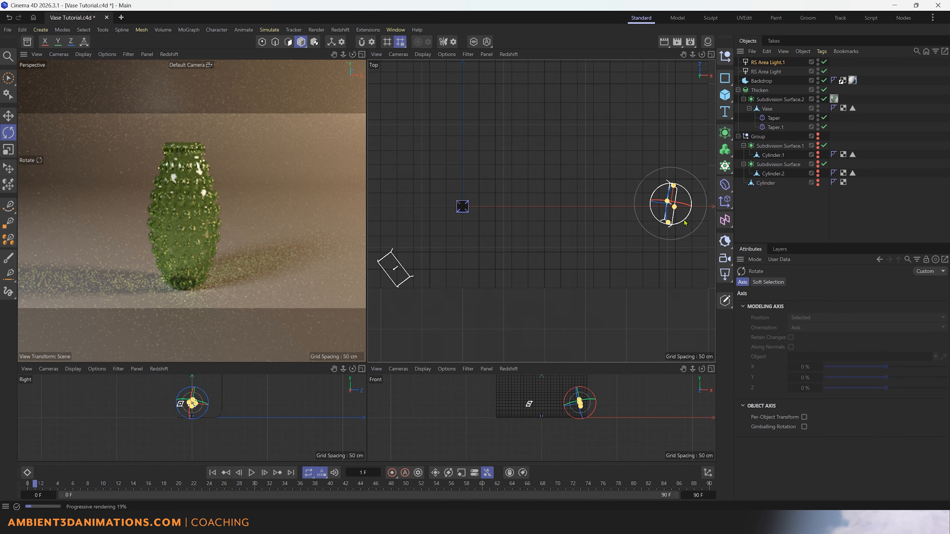
left_click_drag(685, 223, 674, 229)
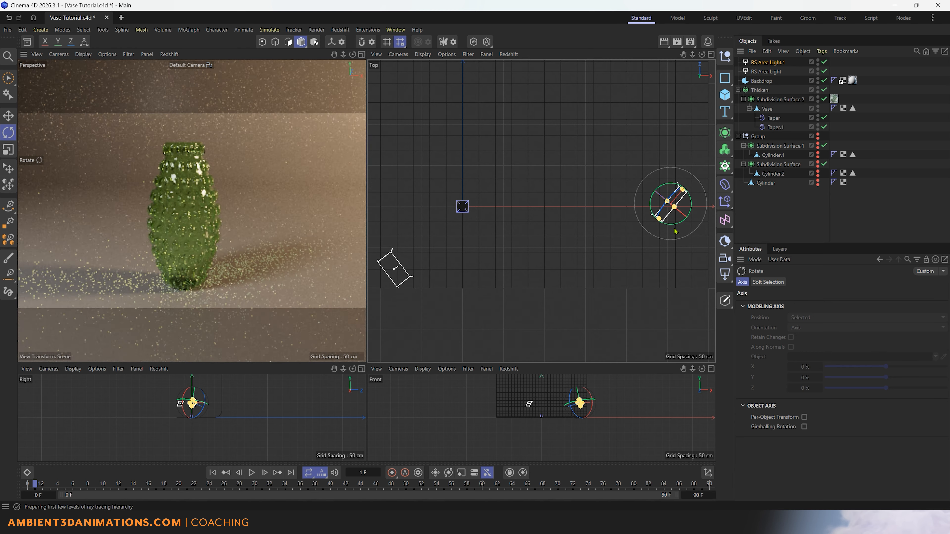
key("e")
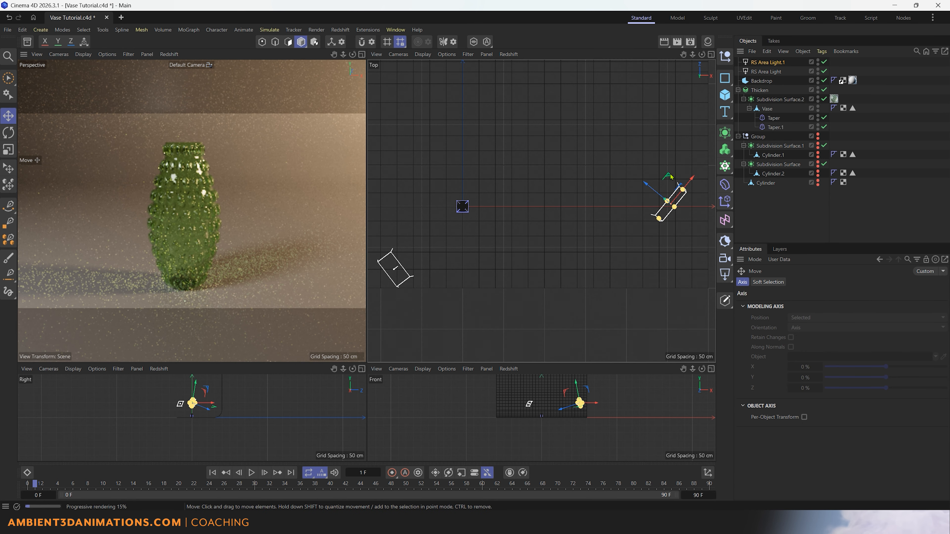
left_click_drag(670, 176, 655, 139)
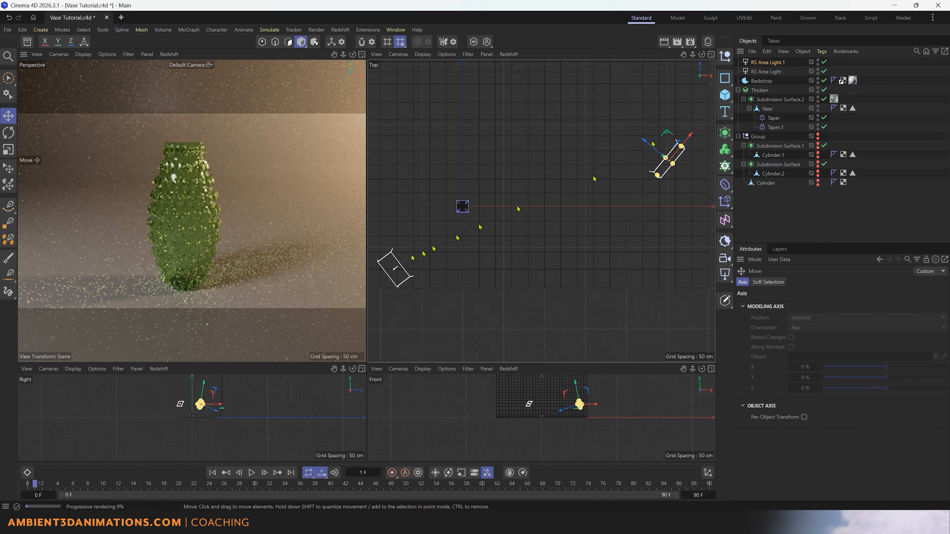
- Set the intensity of RS Area Light.1 to 33
left_click(389, 275)
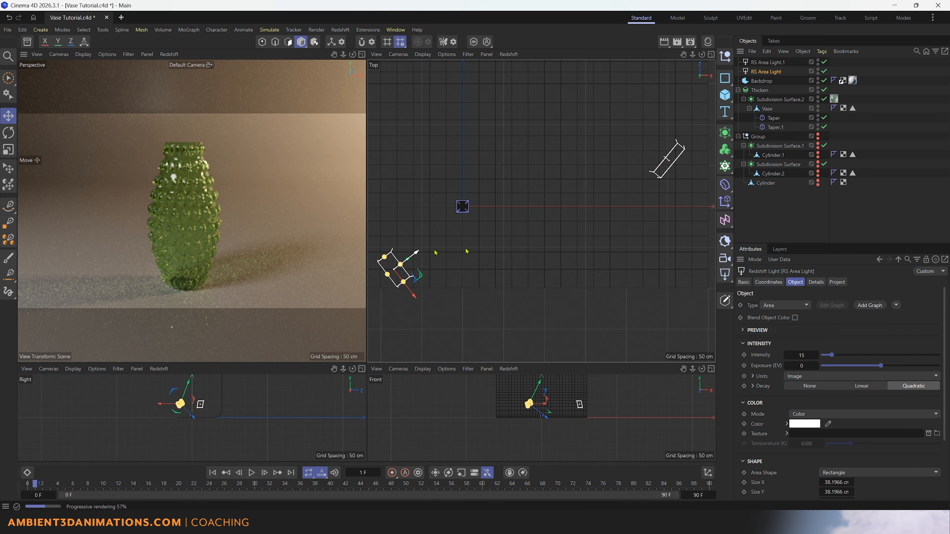
left_click(774, 71)
left_click(770, 62)
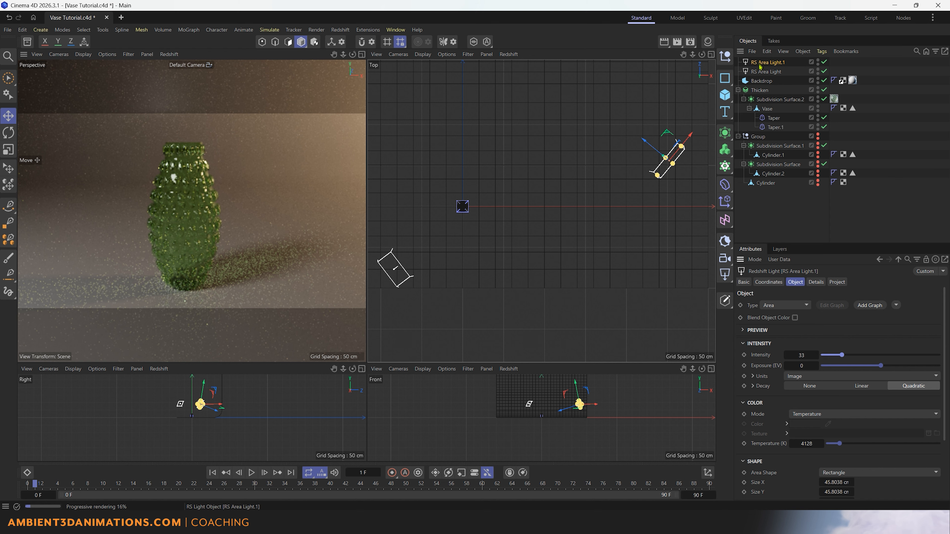
- Scale RS Area Light up slightly more in the top view
left_click(763, 72)
key("t")
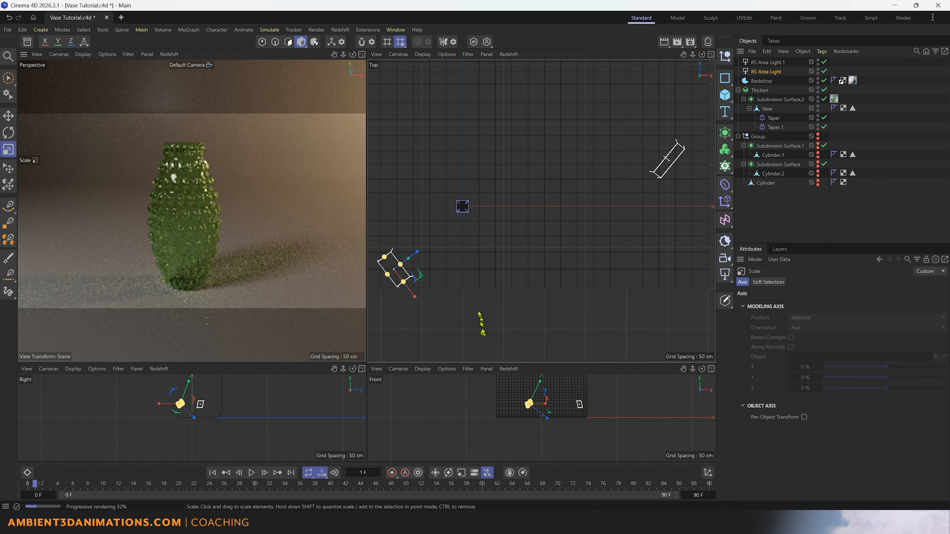
left_click_drag(481, 324, 648, 351)
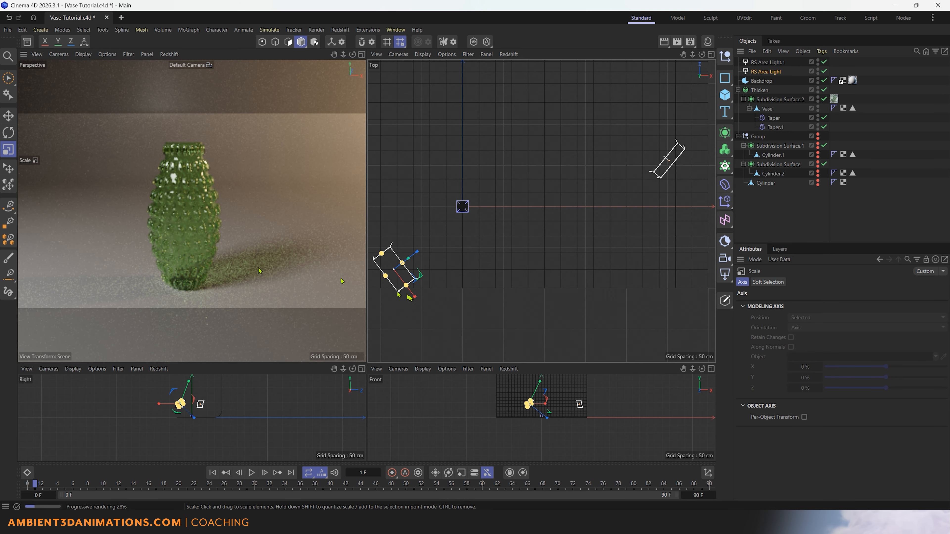
- Move RS Area Light about 14 cm farther from the vase along its facing axis and maximize the perspective view
key("e")
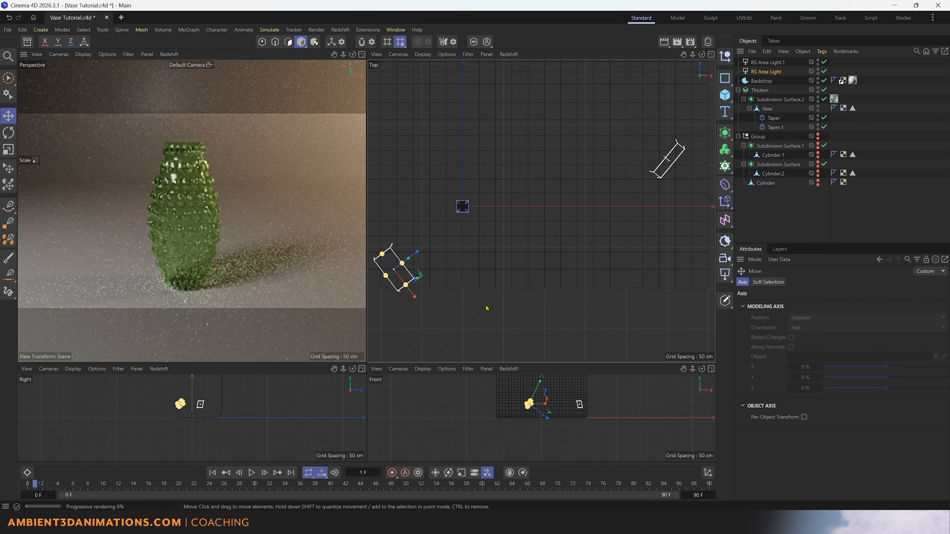
left_click_drag(416, 258, 407, 259)
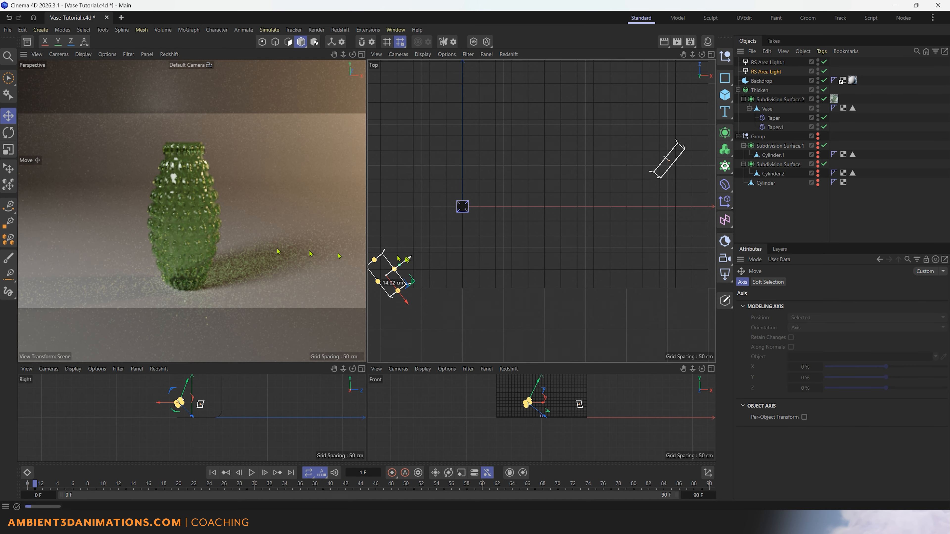
middle_click(250, 245)
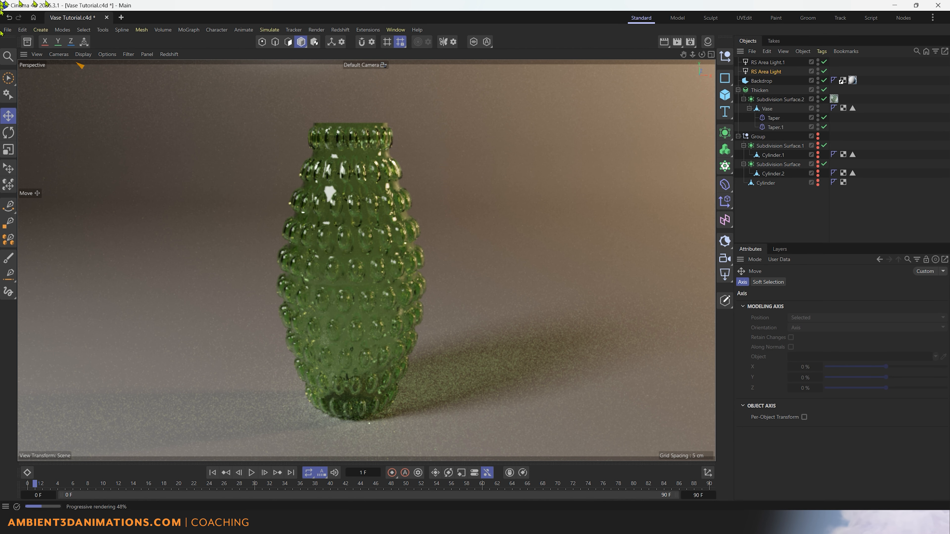
- Stop the Redshift IPR preview and render frame 3 of the scene to the Picture Viewer
left_click(172, 55)
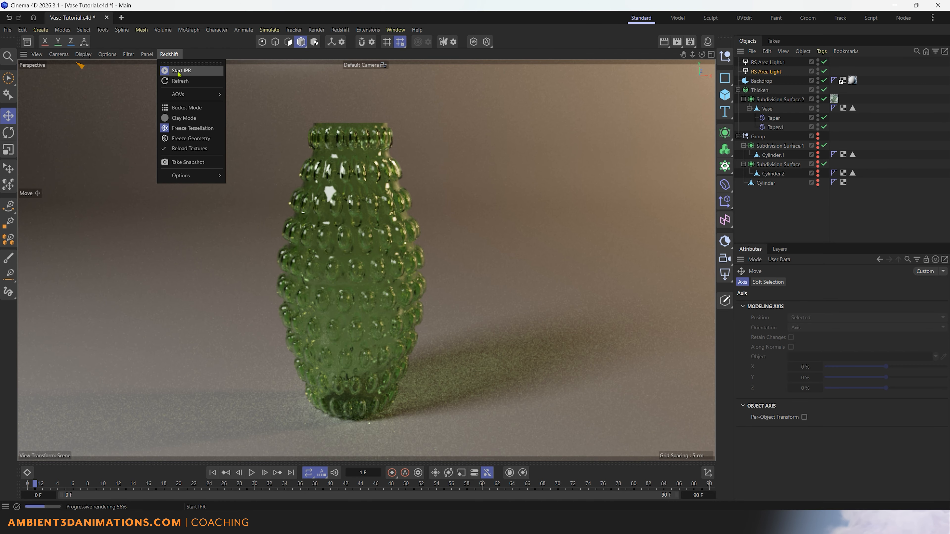
left_click(180, 71)
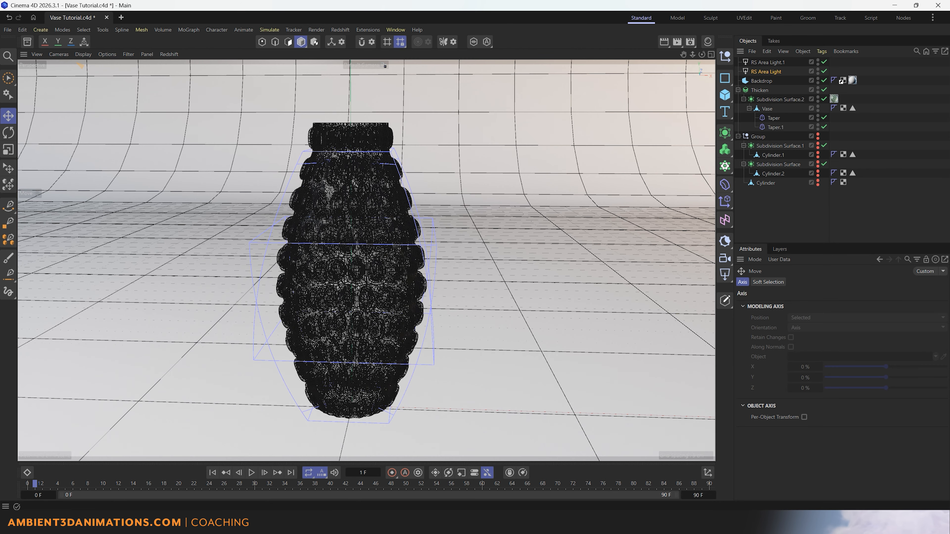
left_click_drag(949, 308, 603, 109)
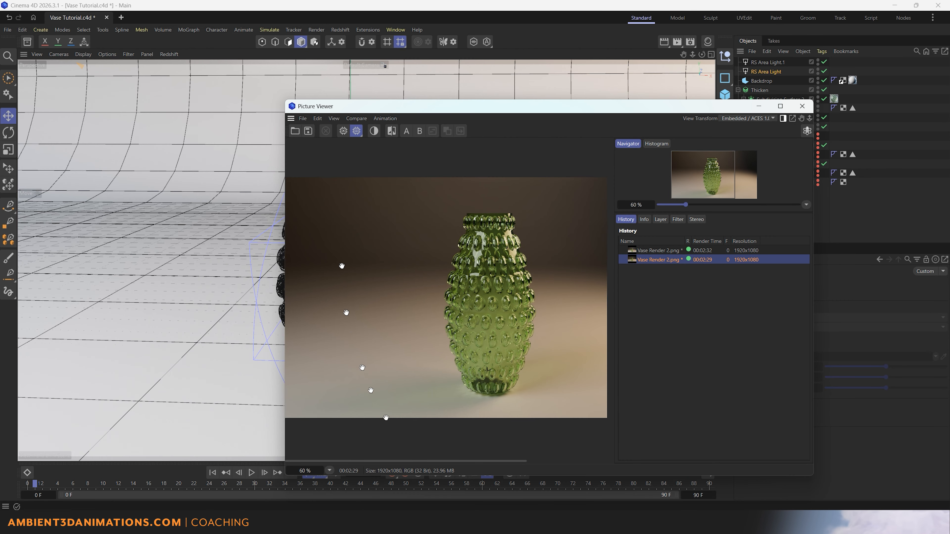
left_click(264, 474)
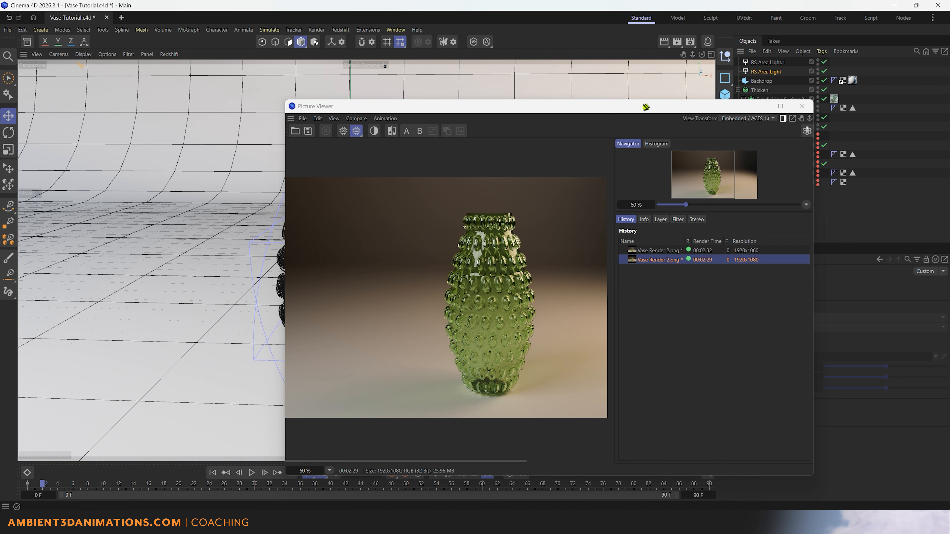
left_click(264, 473)
left_click_drag(598, 109, 436, 48)
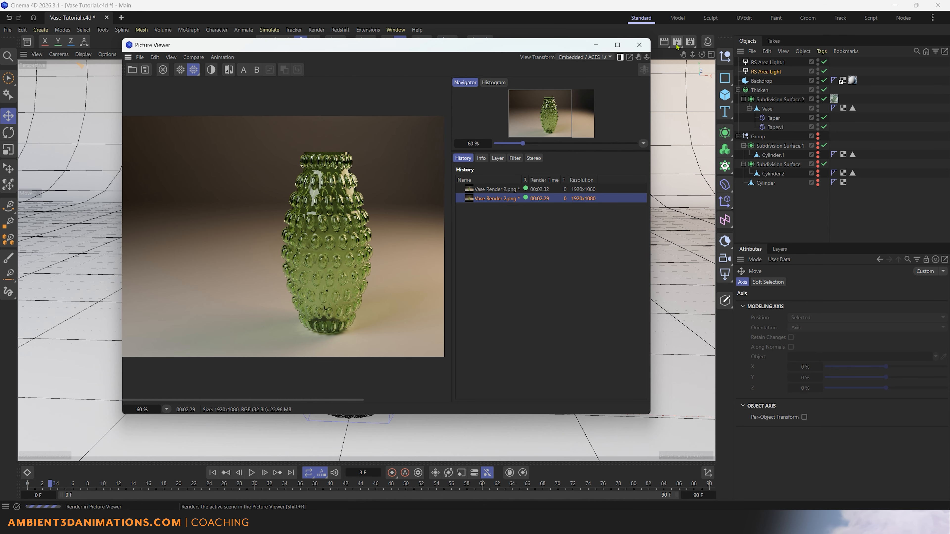
left_click(676, 41)
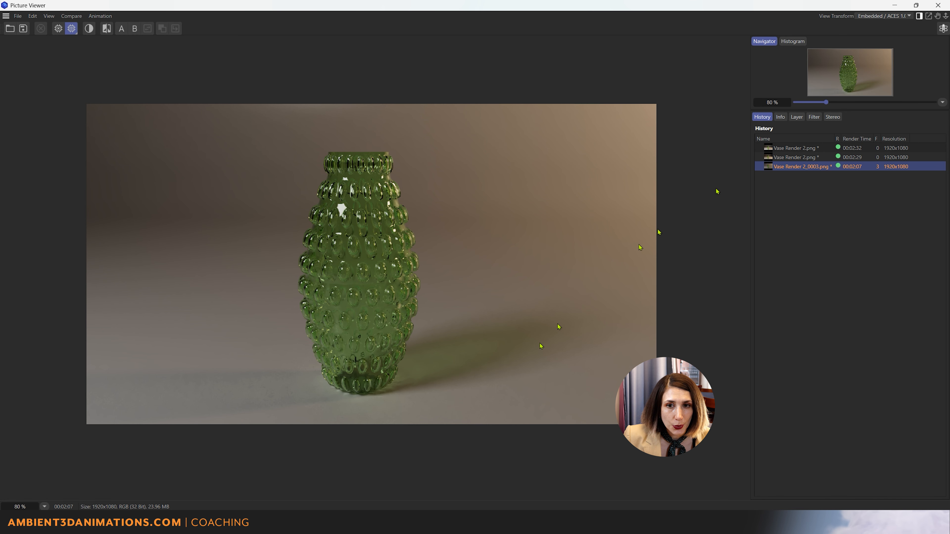
- Show the previous vase render from the render history to compare its lighting and shadows with the new one
key("Up")
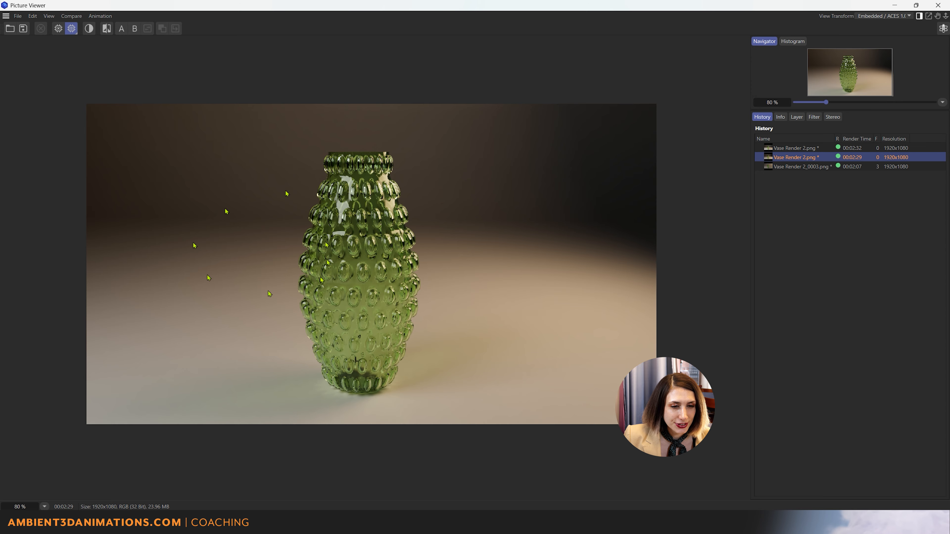